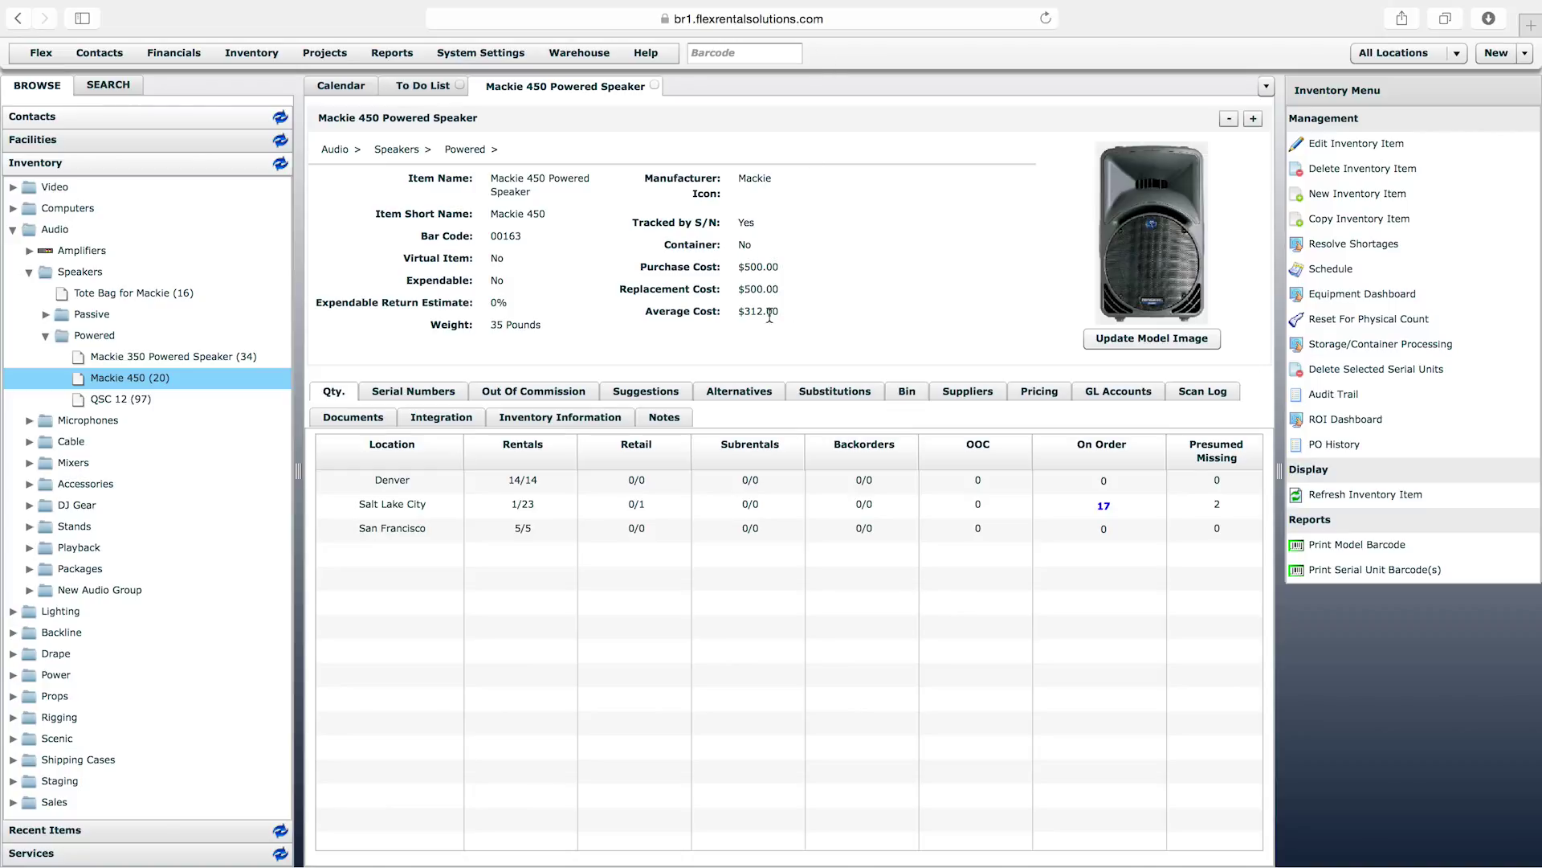
Step: Display the list of suggested items for the Mackie 450 Powered Speaker
left_click(646, 394)
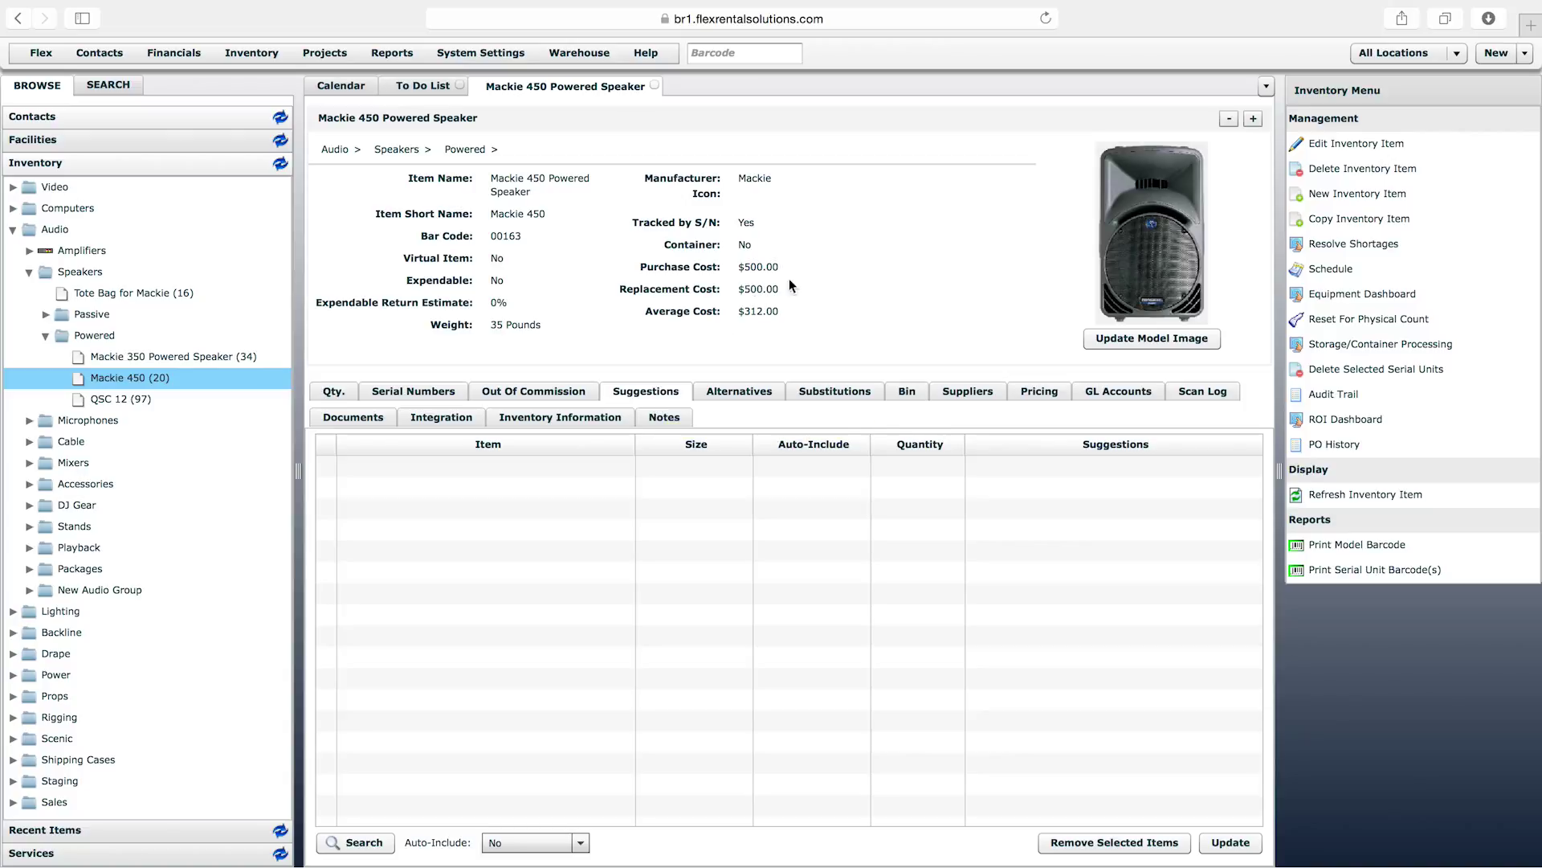
Step: Examine the editable item settings of the Mackie 450 Powered Speaker and leave the edit form without saving
left_click(1332, 145)
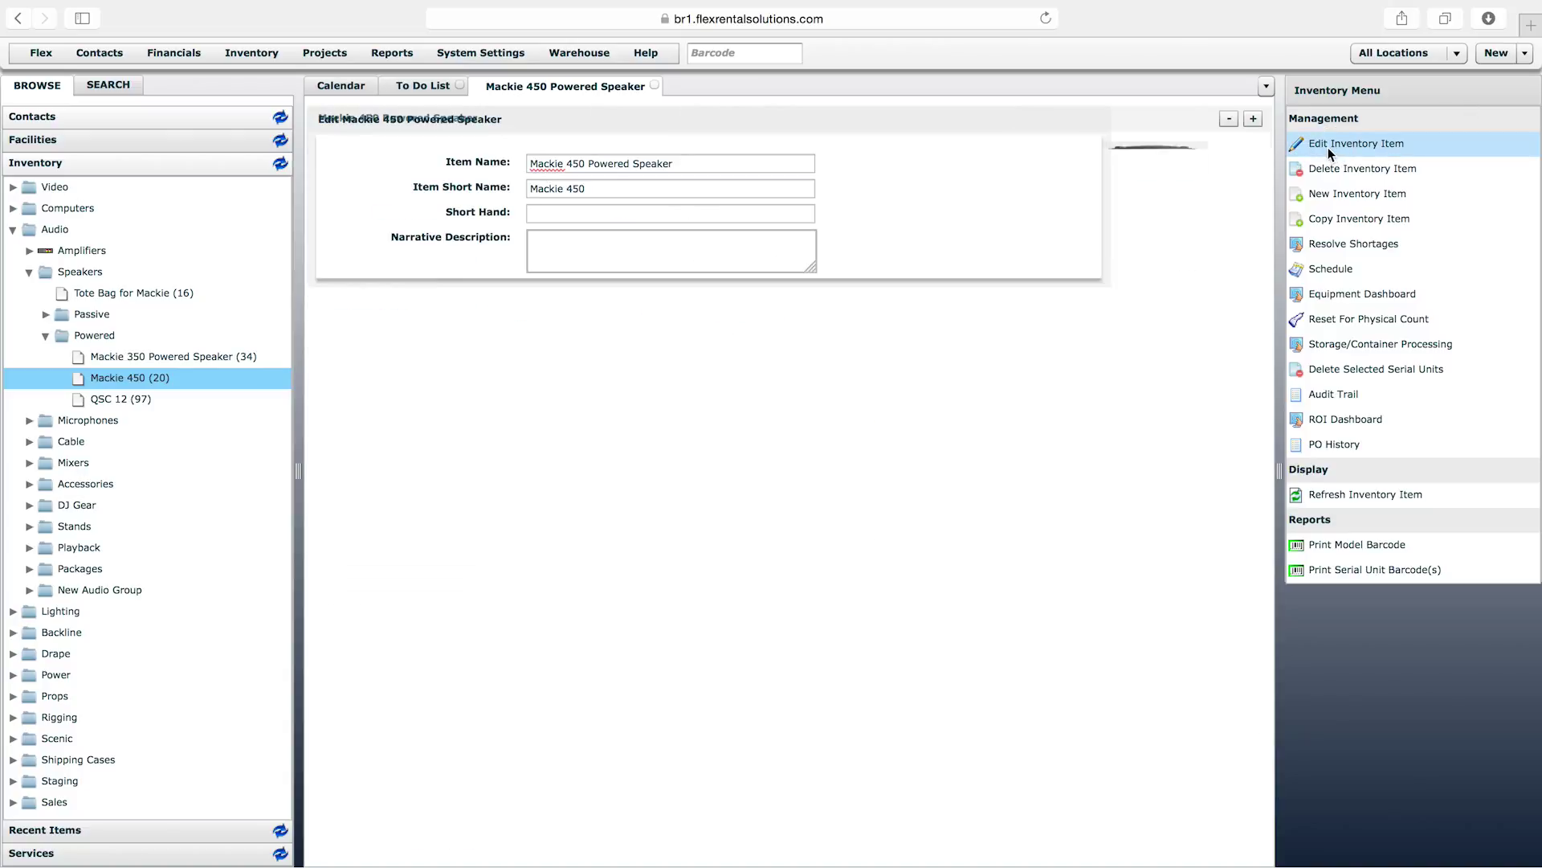
mouse_move(1253, 228)
left_mouse_down()
mouse_move(1263, 626)
mouse_move(1249, 206)
left_mouse_up()
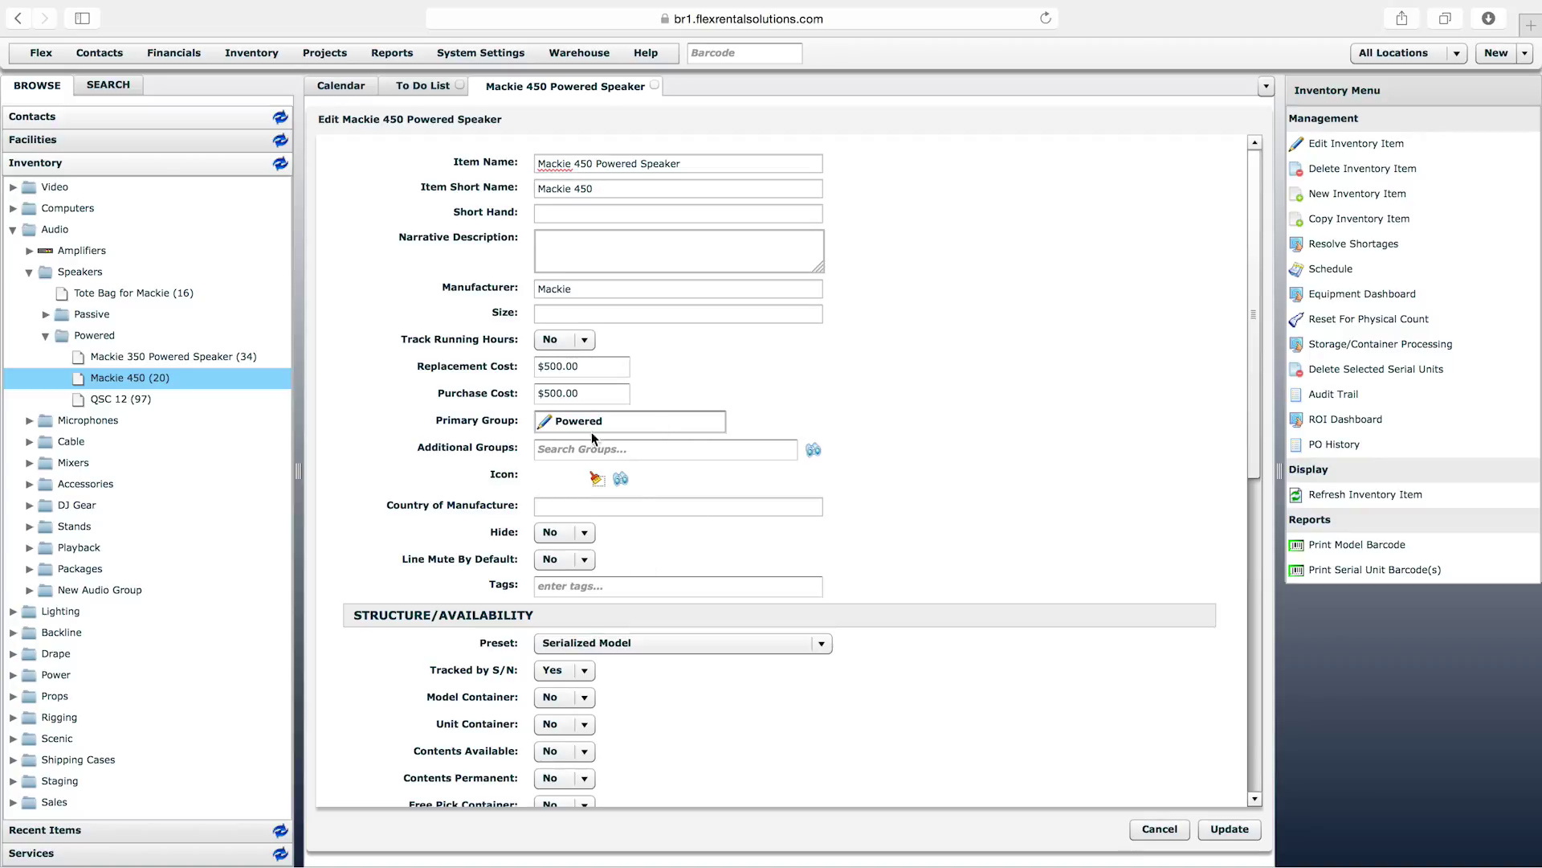
left_click_drag(1257, 381, 1288, 342)
left_click(1157, 829)
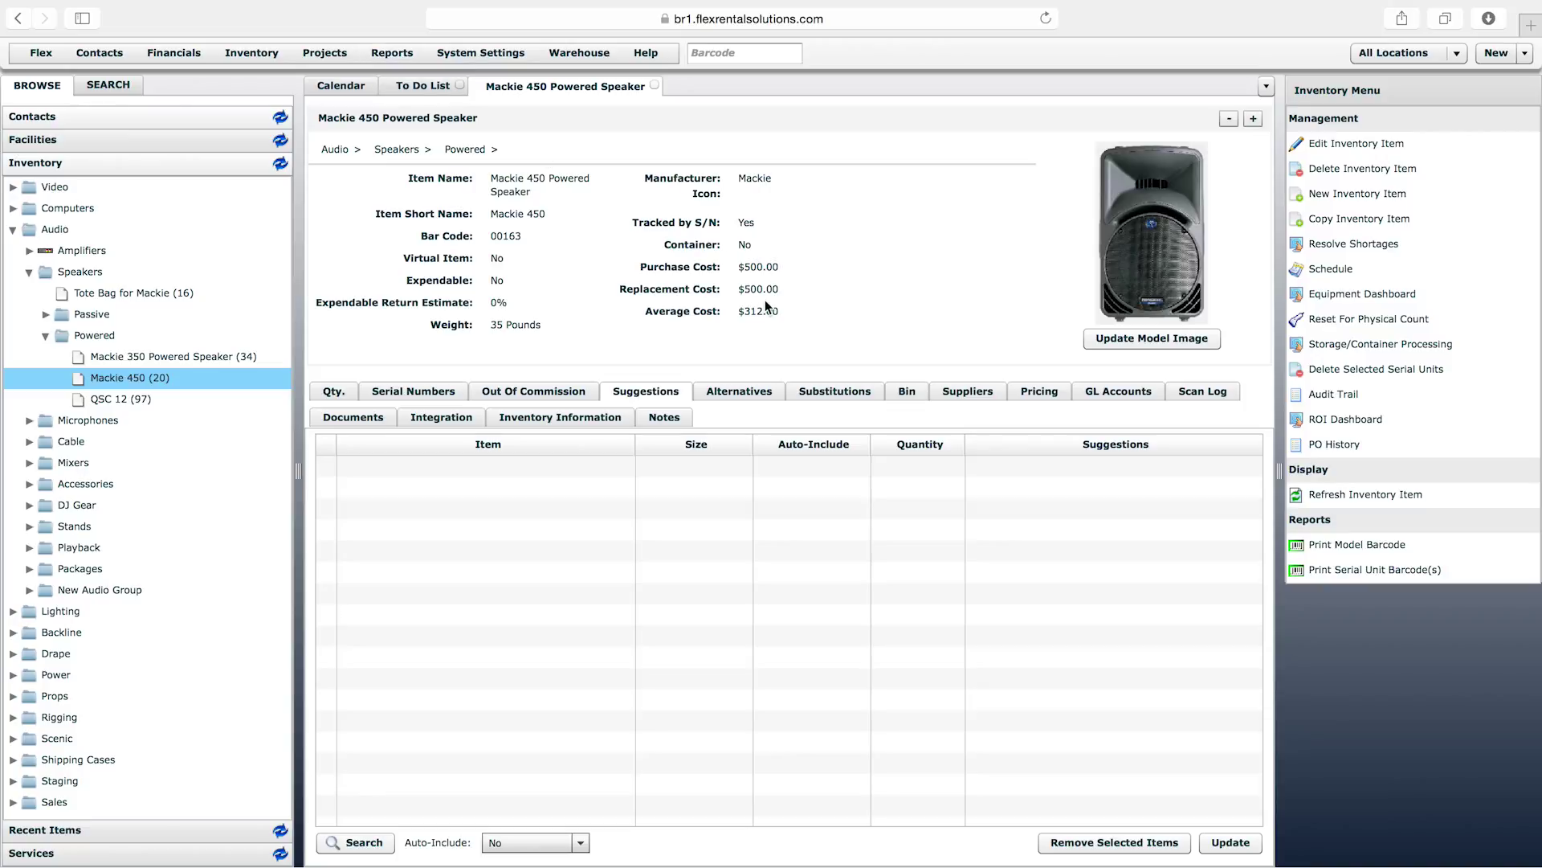
Step: Look through the columns of the inventory Catalogue Worksheet and close it
left_click(268, 57)
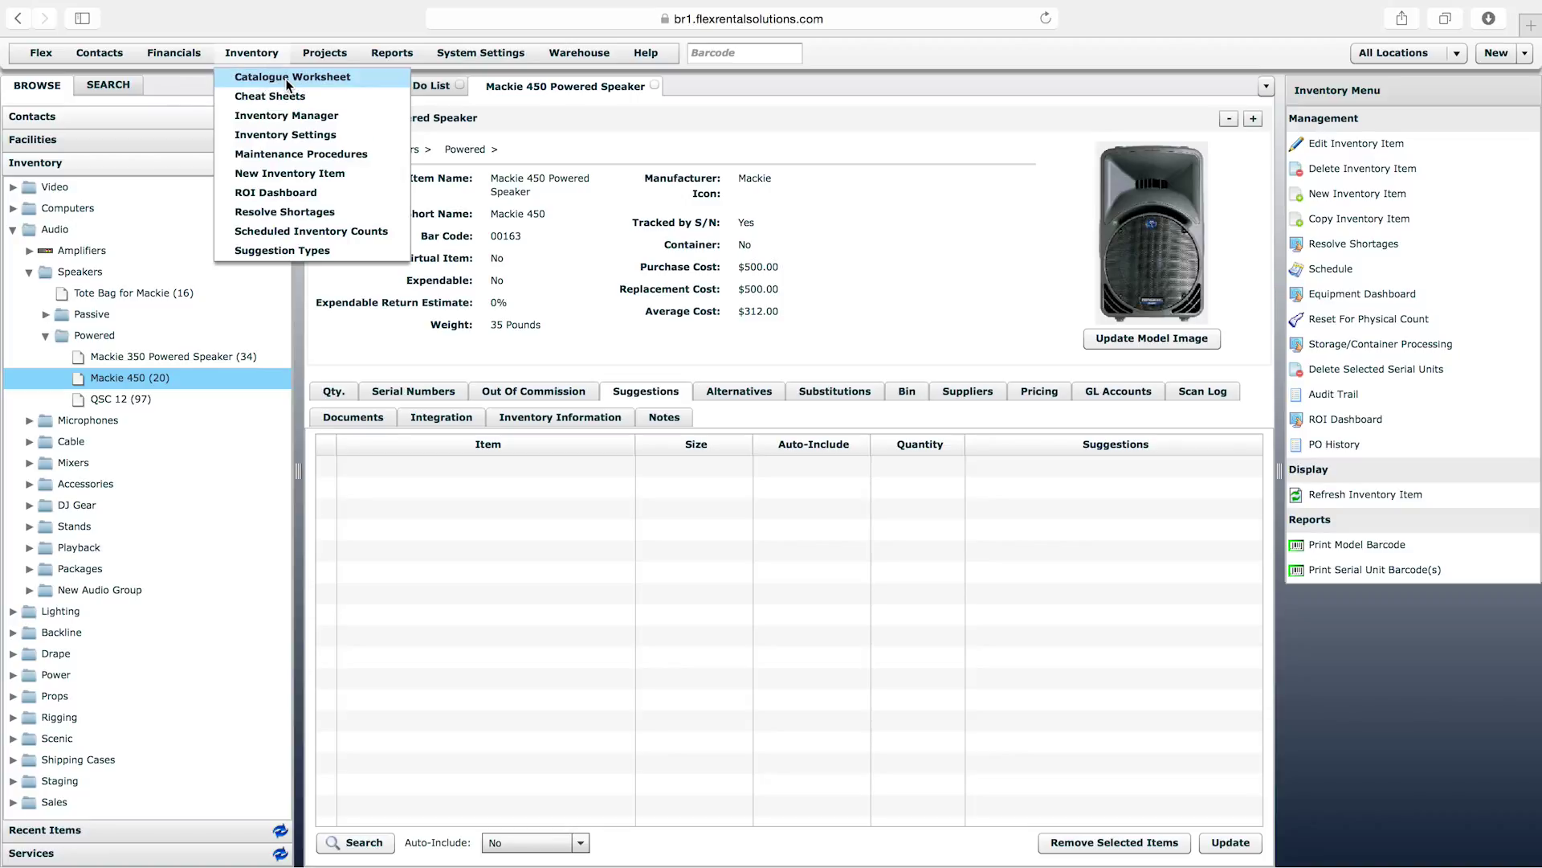
left_click(287, 80)
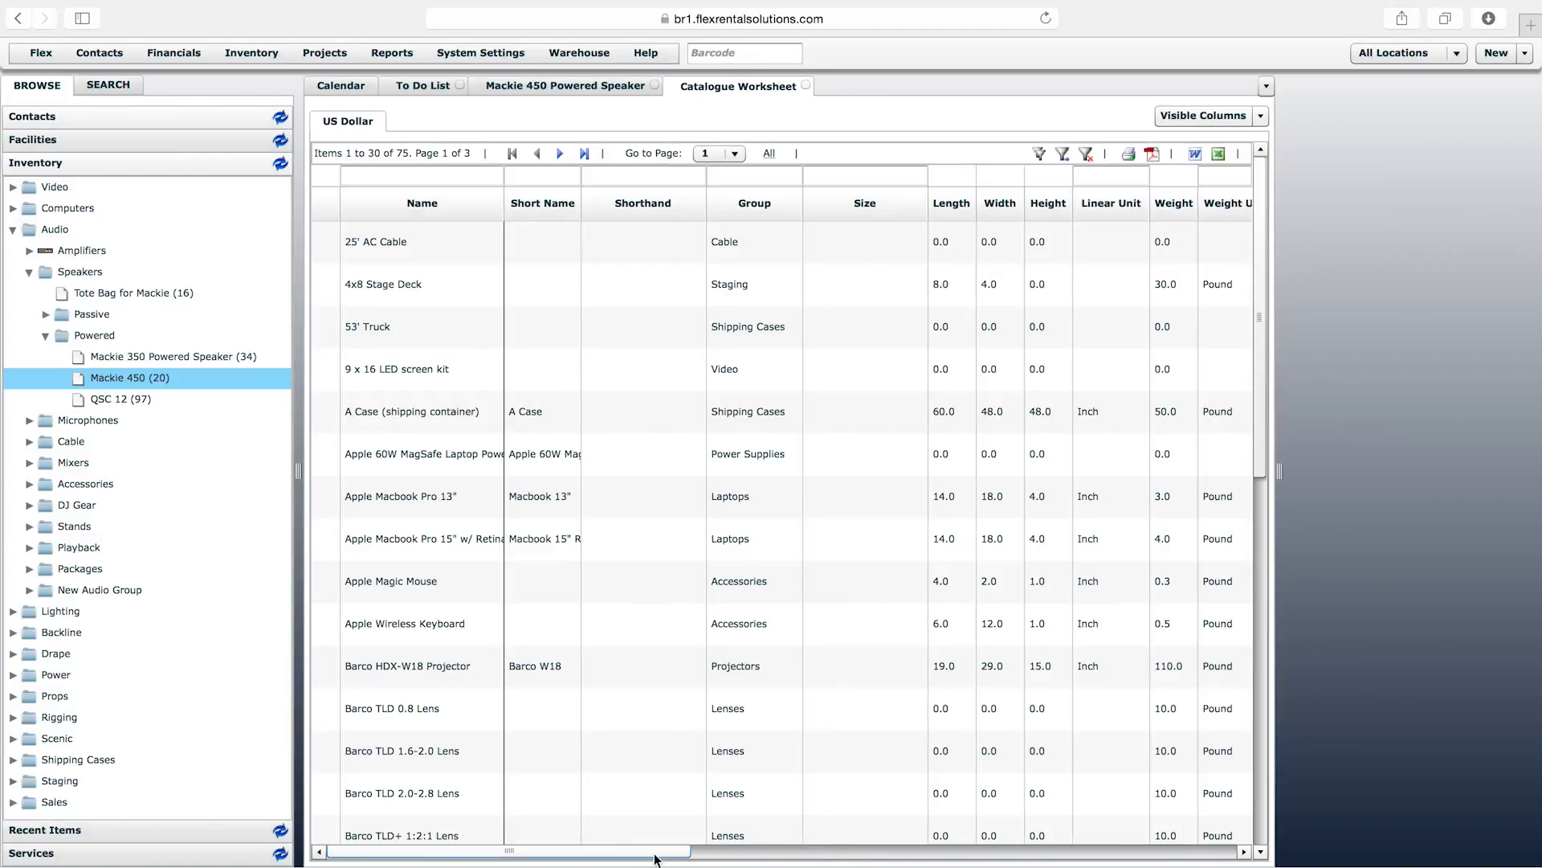
left_click_drag(659, 856, 826, 855)
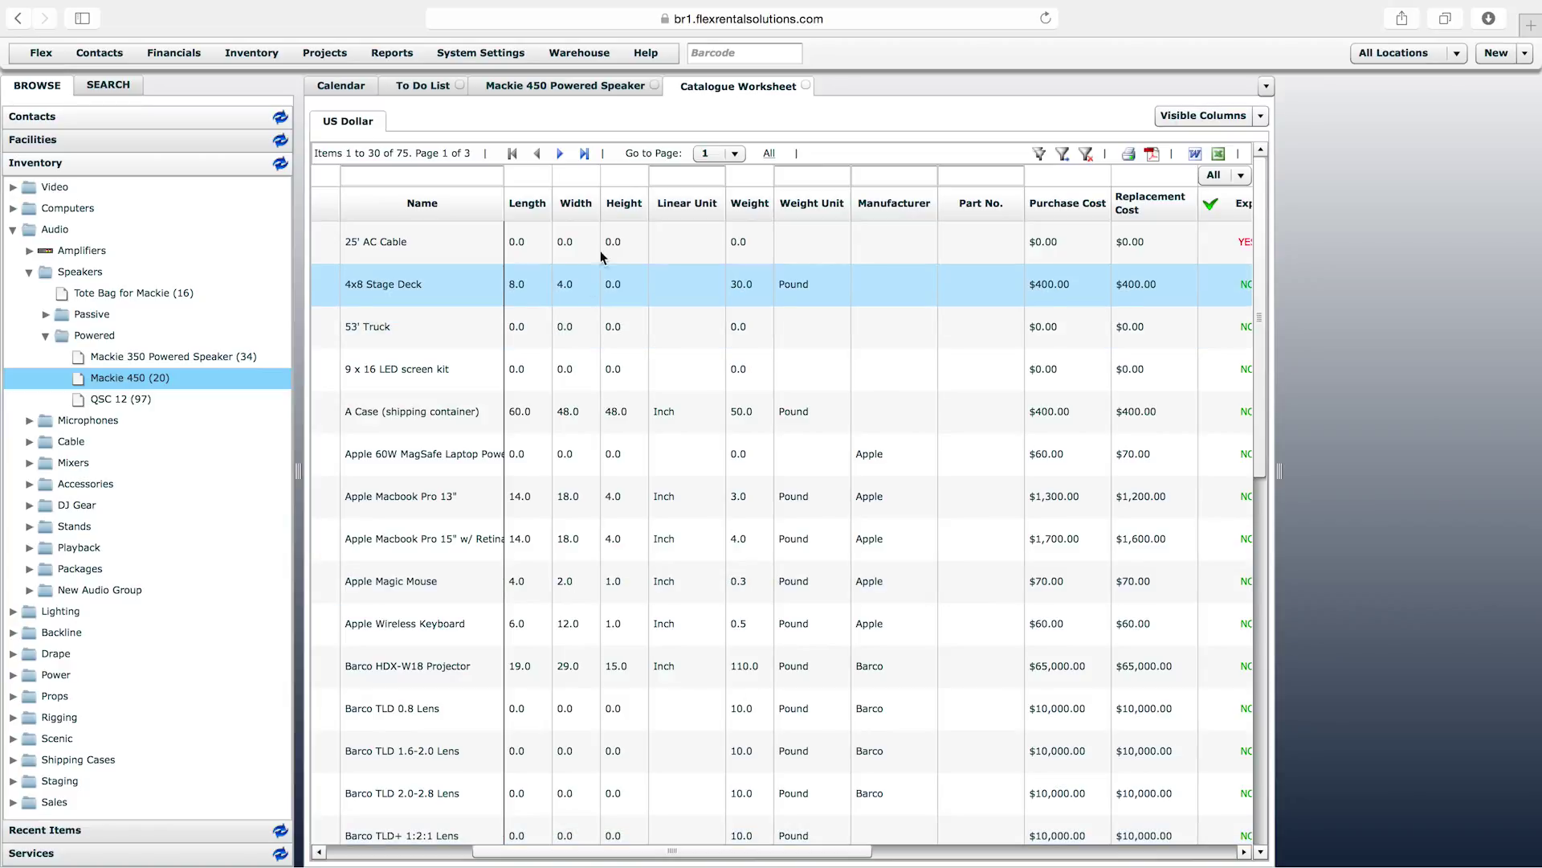
left_click_drag(850, 850, 657, 864)
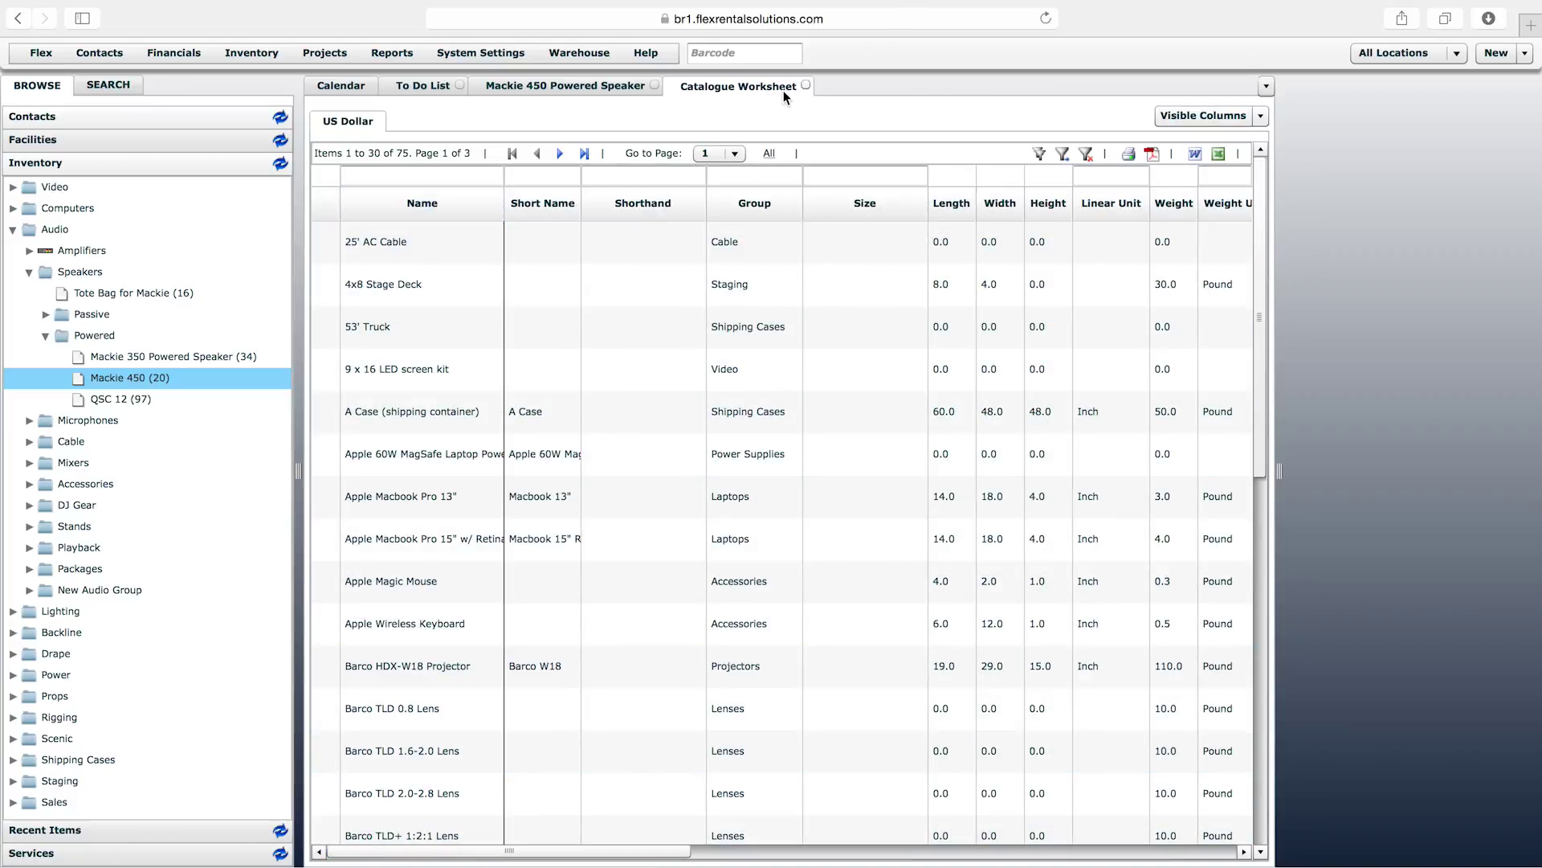
left_click(805, 86)
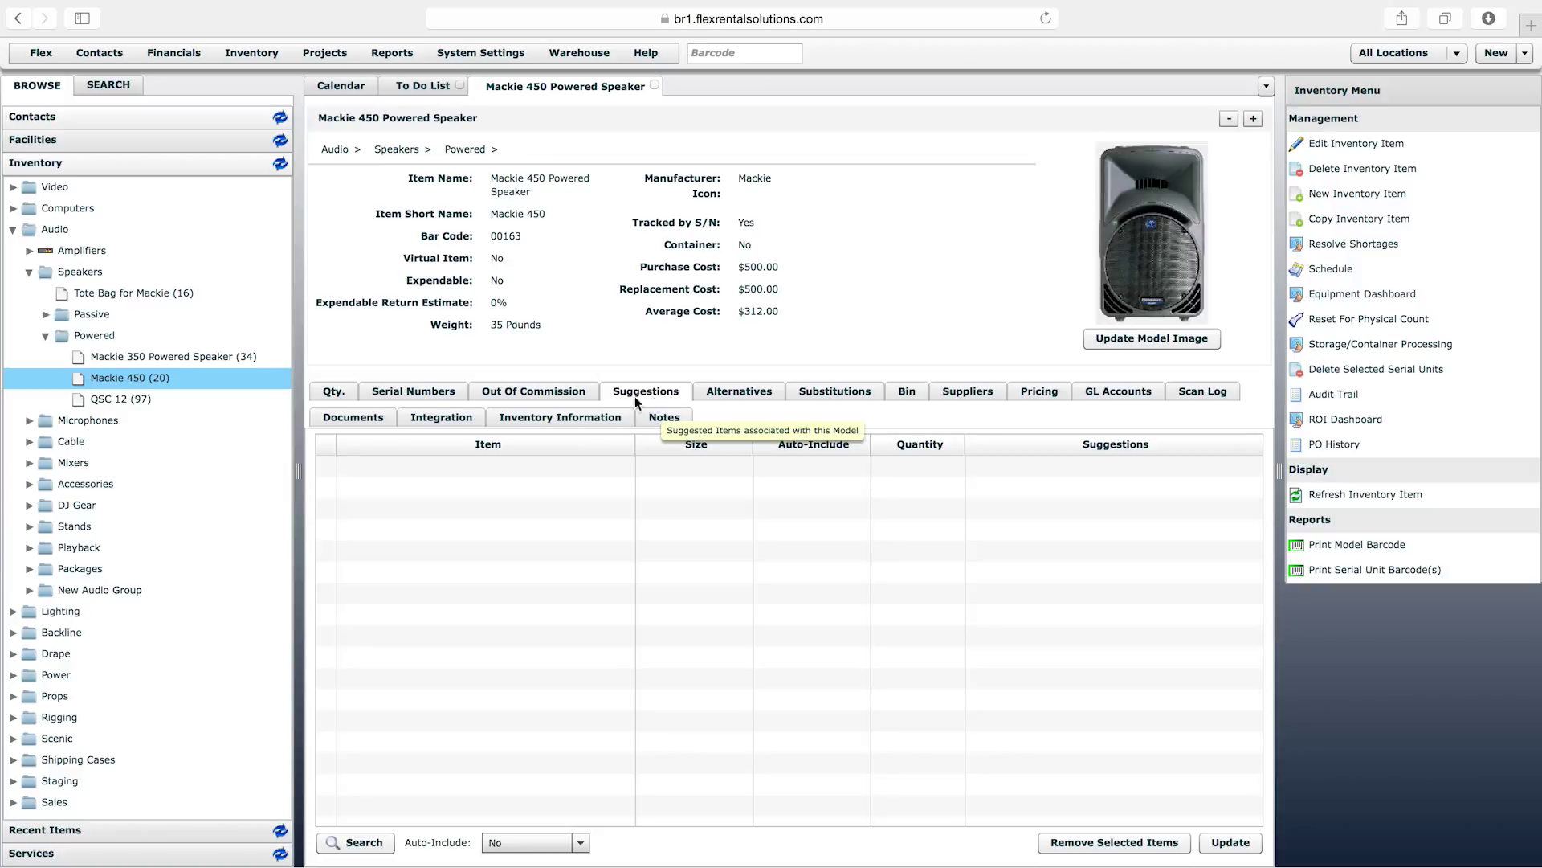
left_click_drag(535, 193, 490, 180)
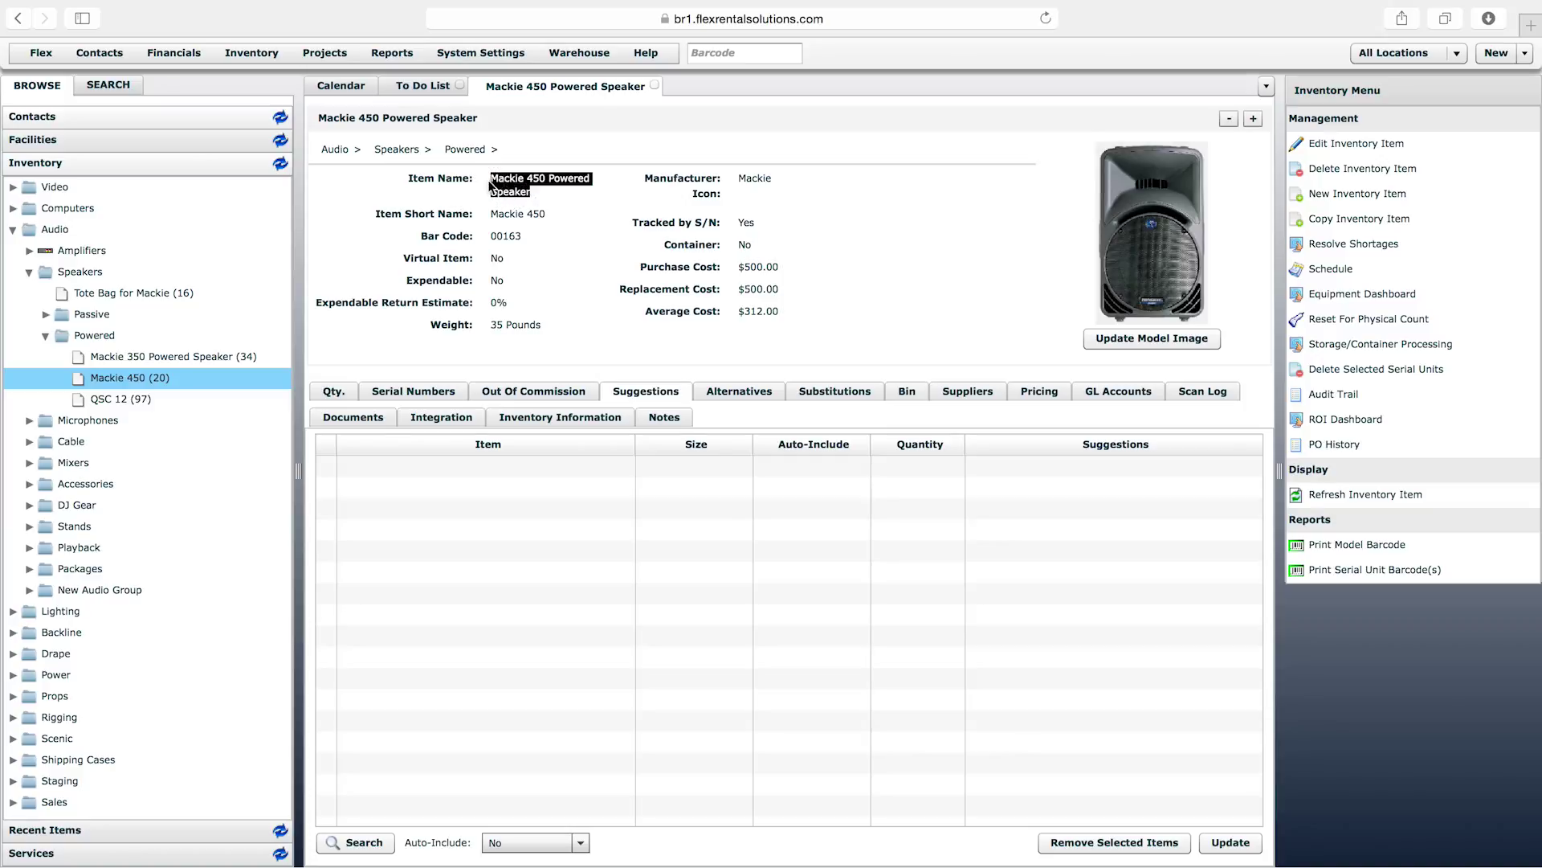
left_click(555, 193)
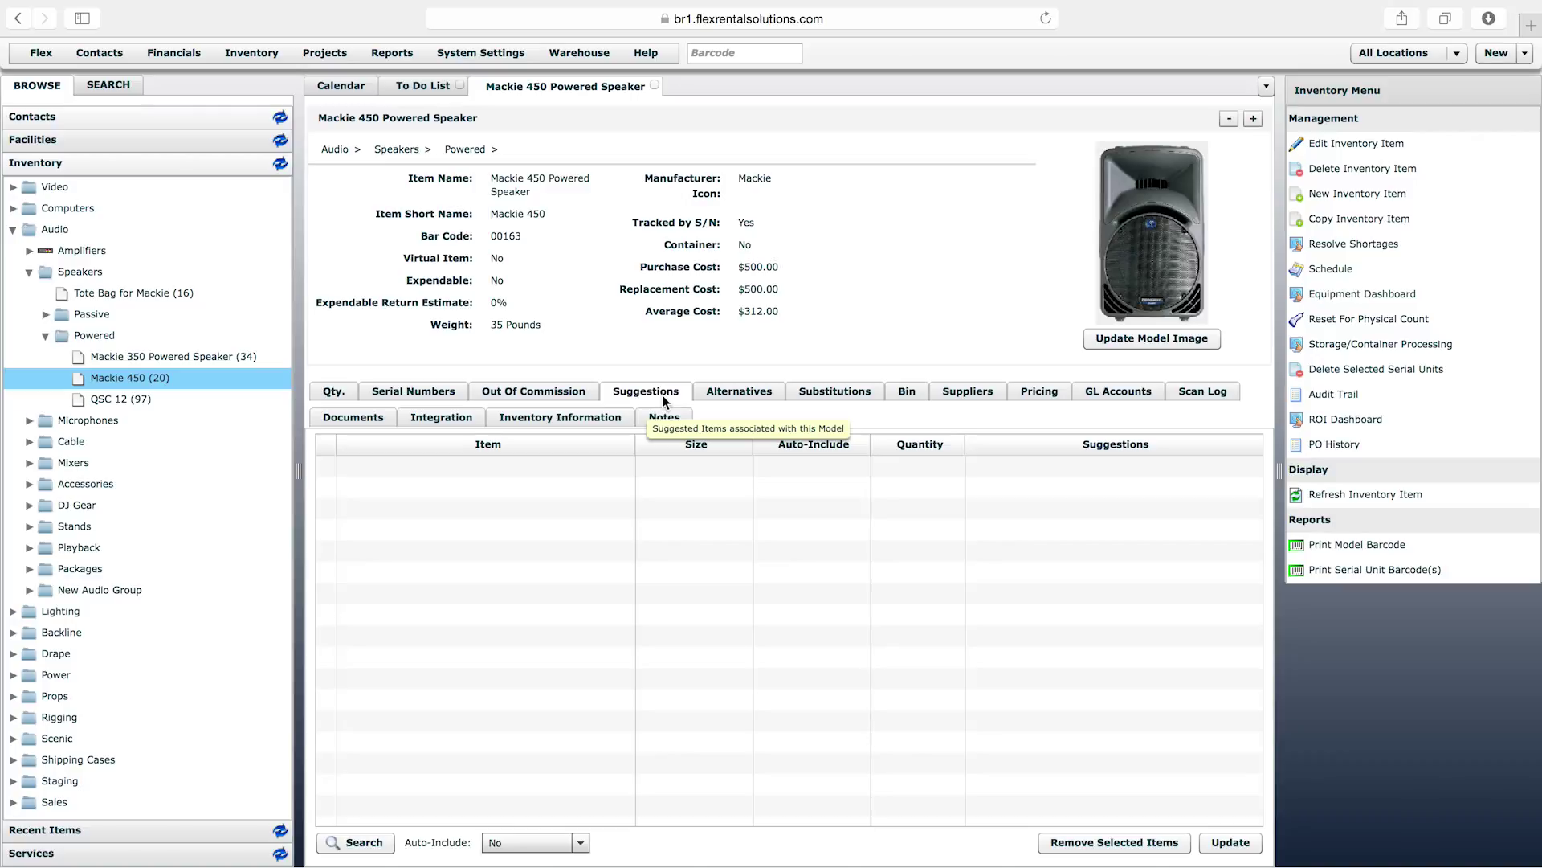
left_click(635, 504)
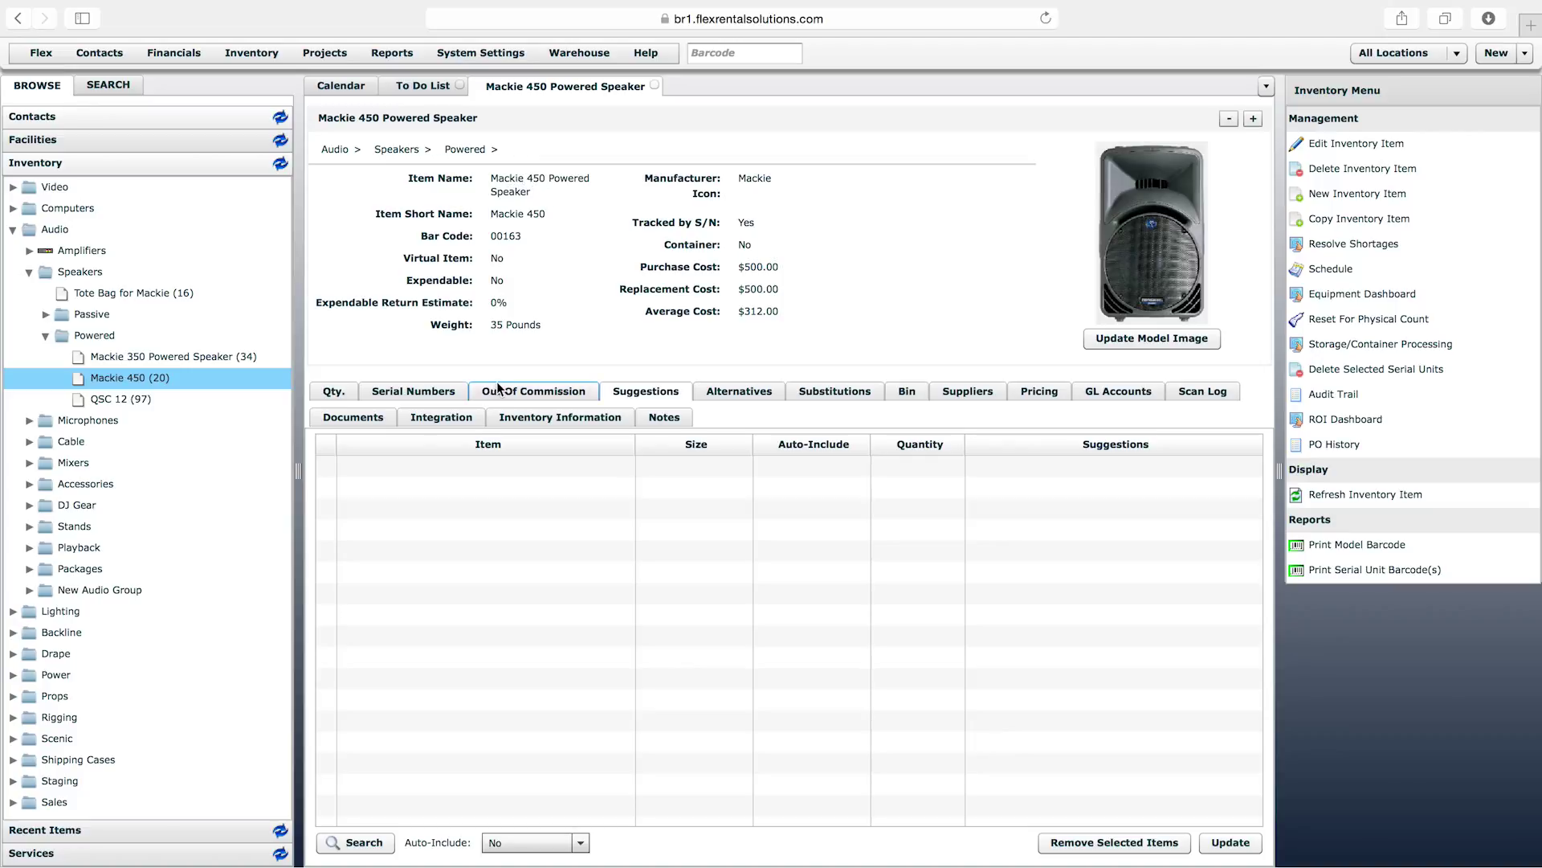
Step: Add the Speaker Stand from the Audio Stands group to the Mackie 450's suggestions with quantity 1
left_click(31, 527)
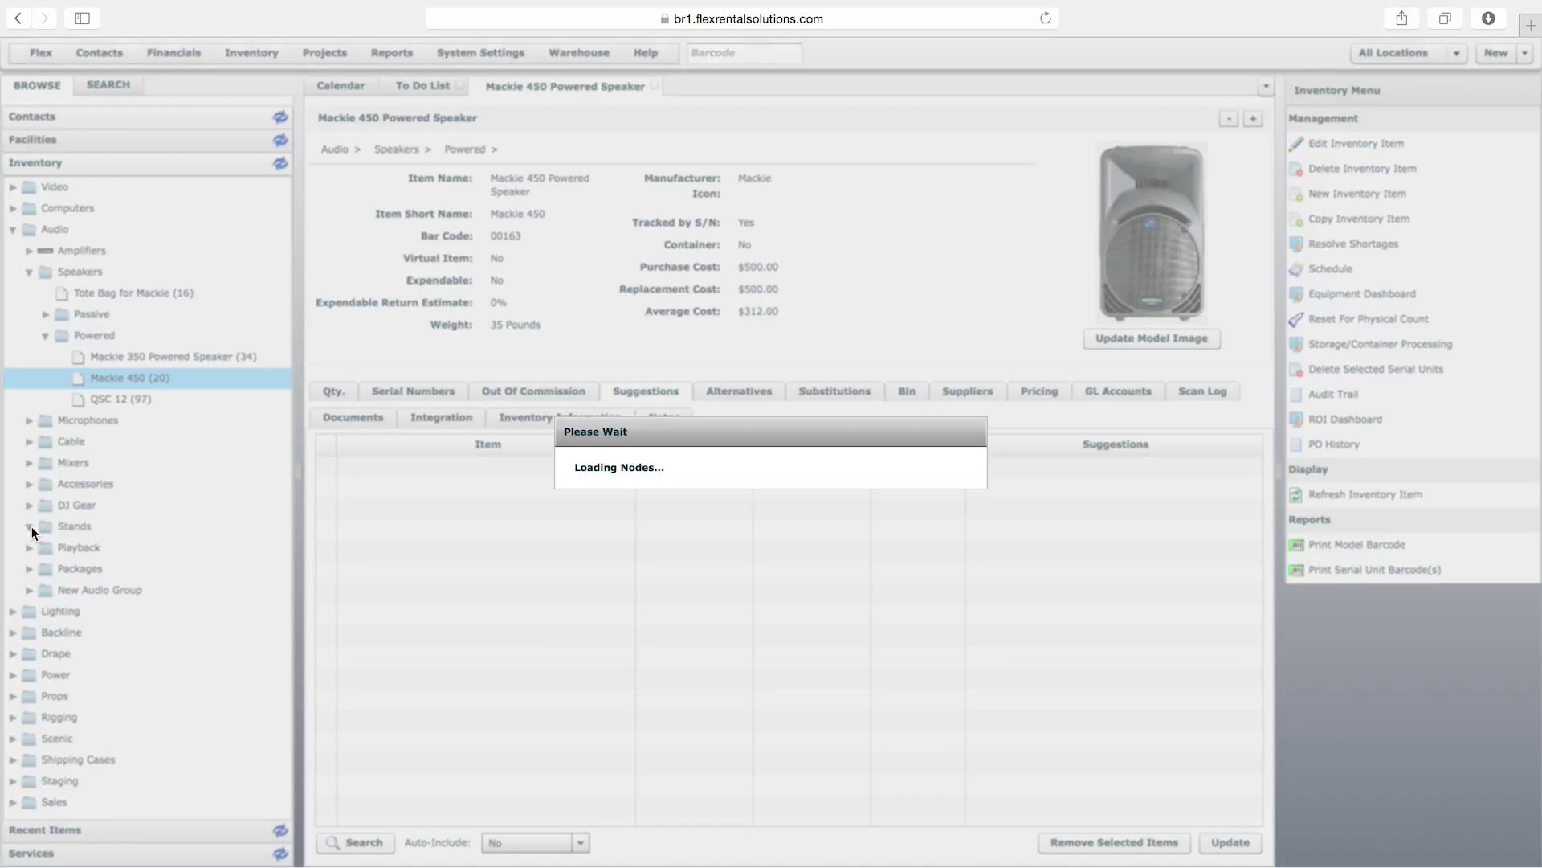
left_click_drag(109, 546, 432, 480)
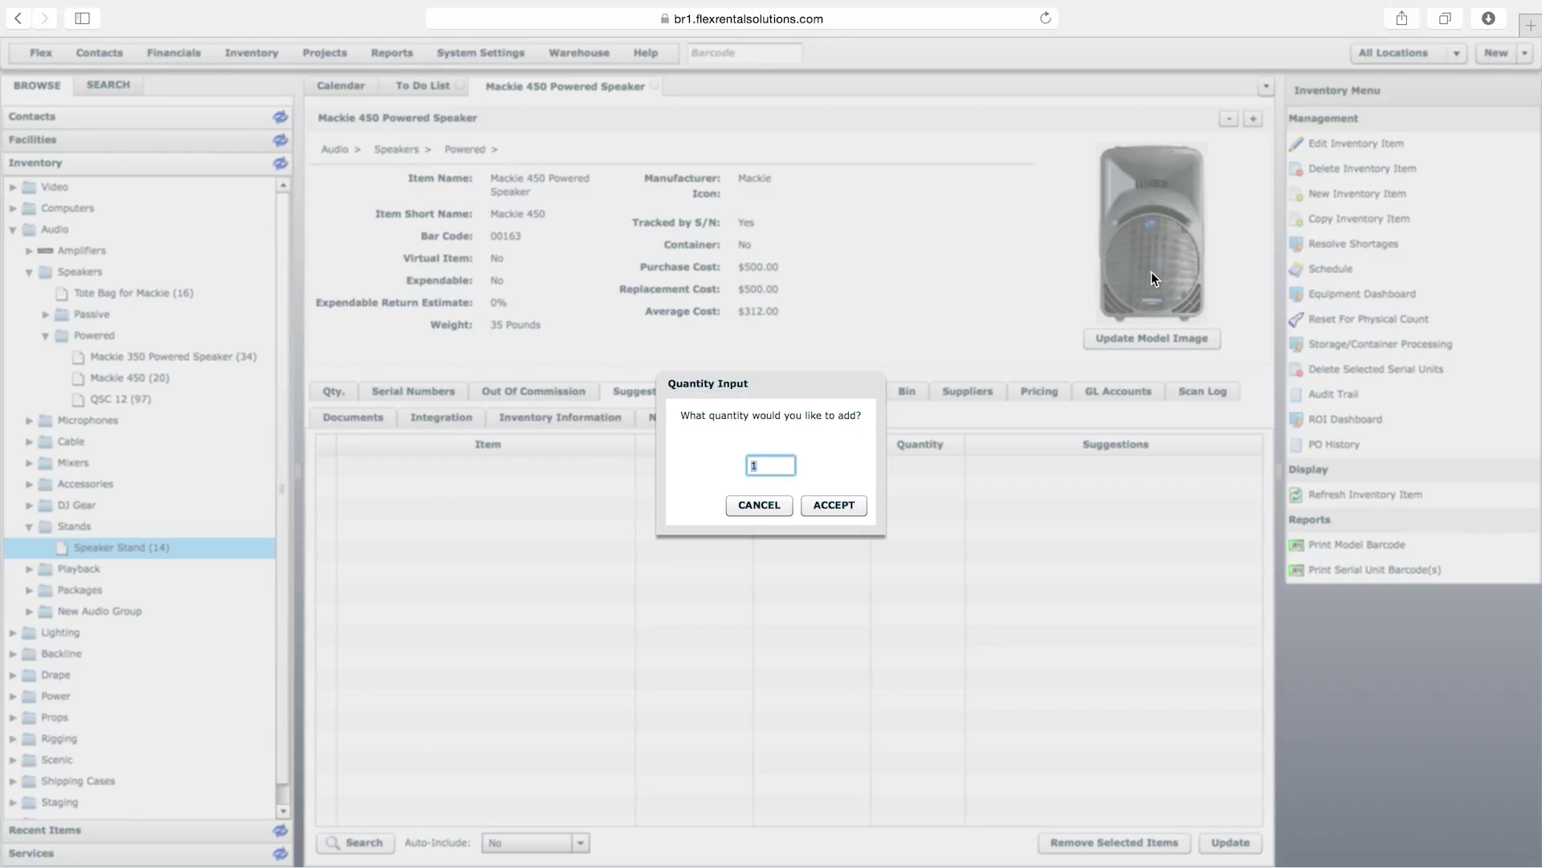
type("2")
key("BackSpace")
type("1")
key("Return")
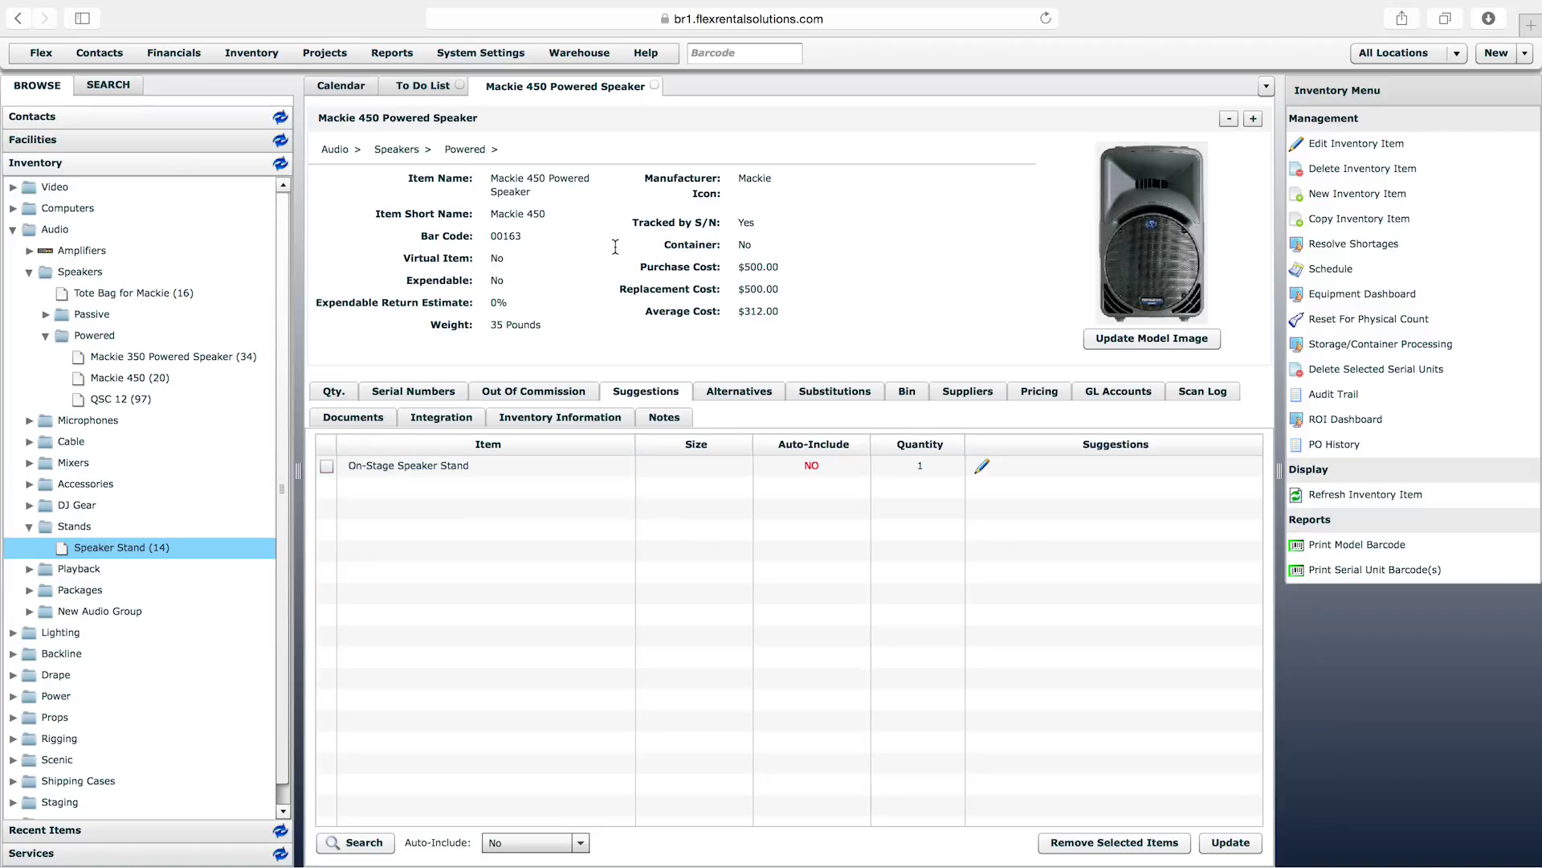
left_click_drag(543, 187, 486, 175)
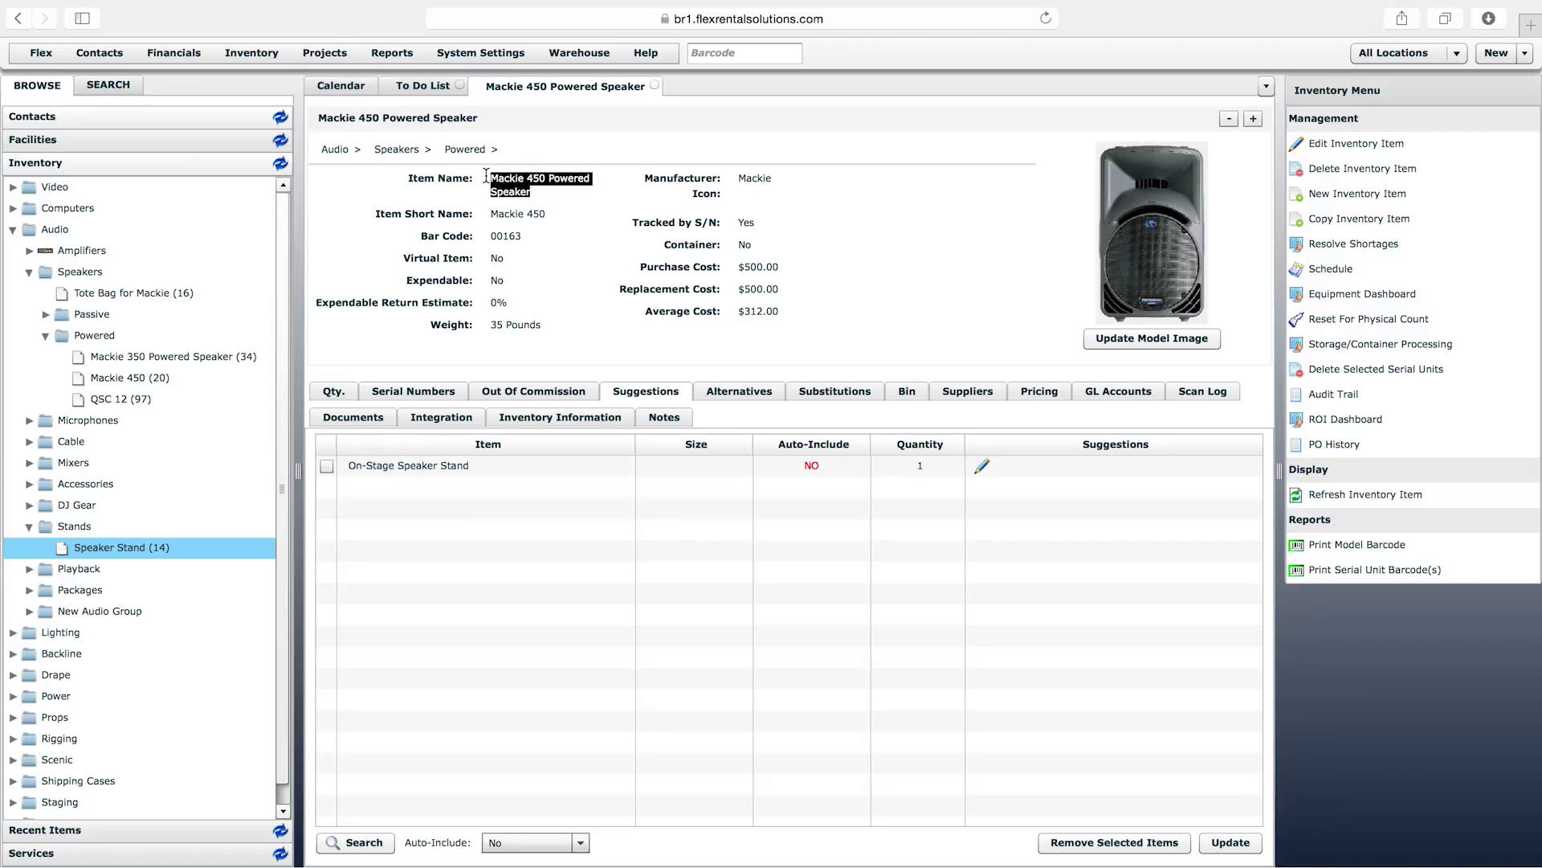
left_click(549, 186)
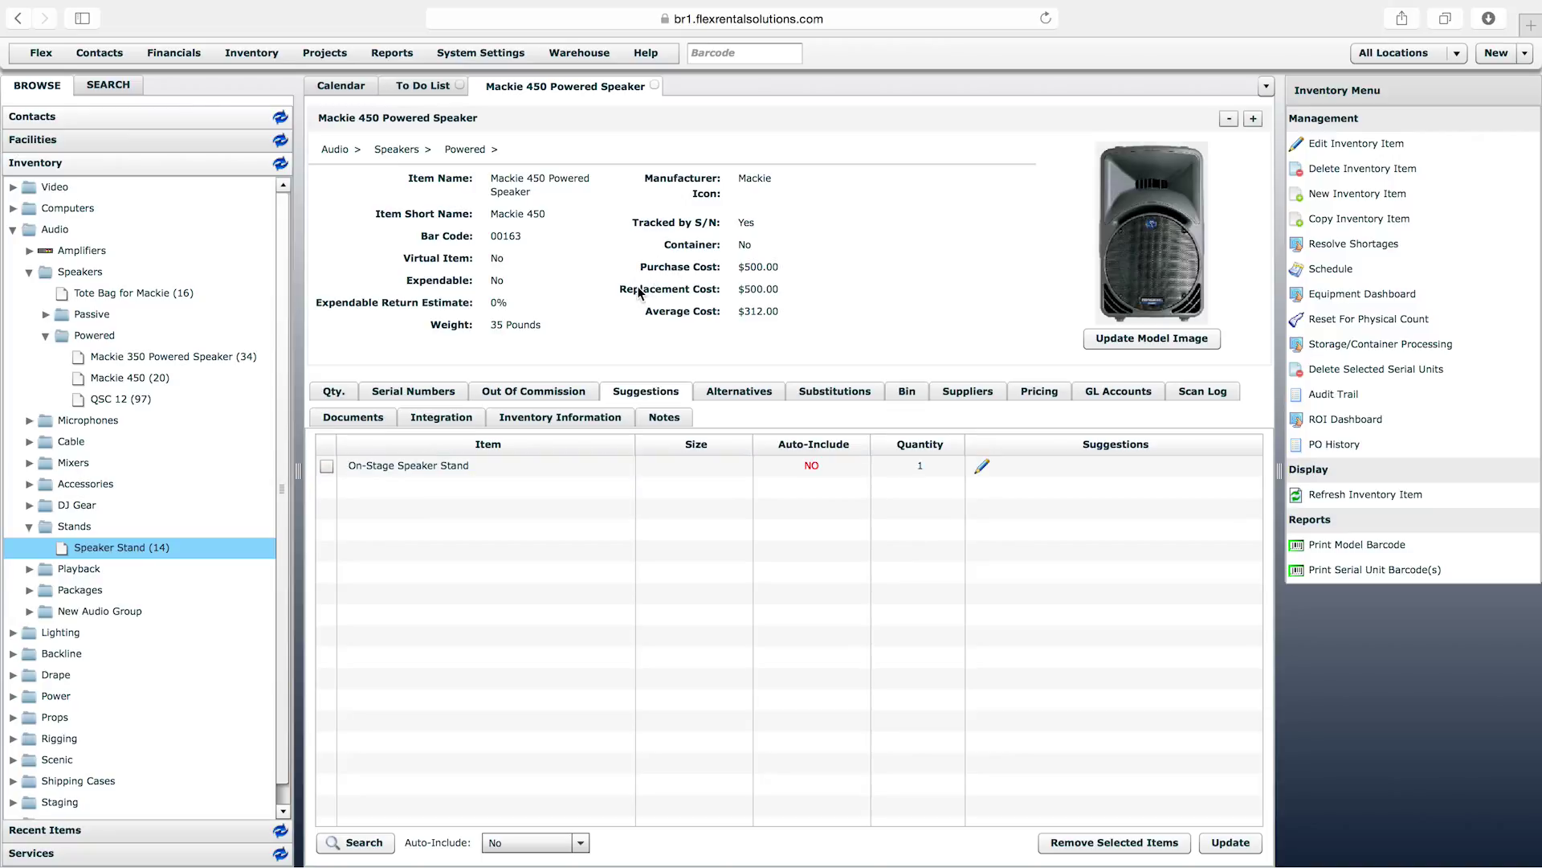
Step: Add the XLR-50' signal cable from the Audio Cable group to the Mackie 450's suggestions with quantity 2
left_click(30, 442)
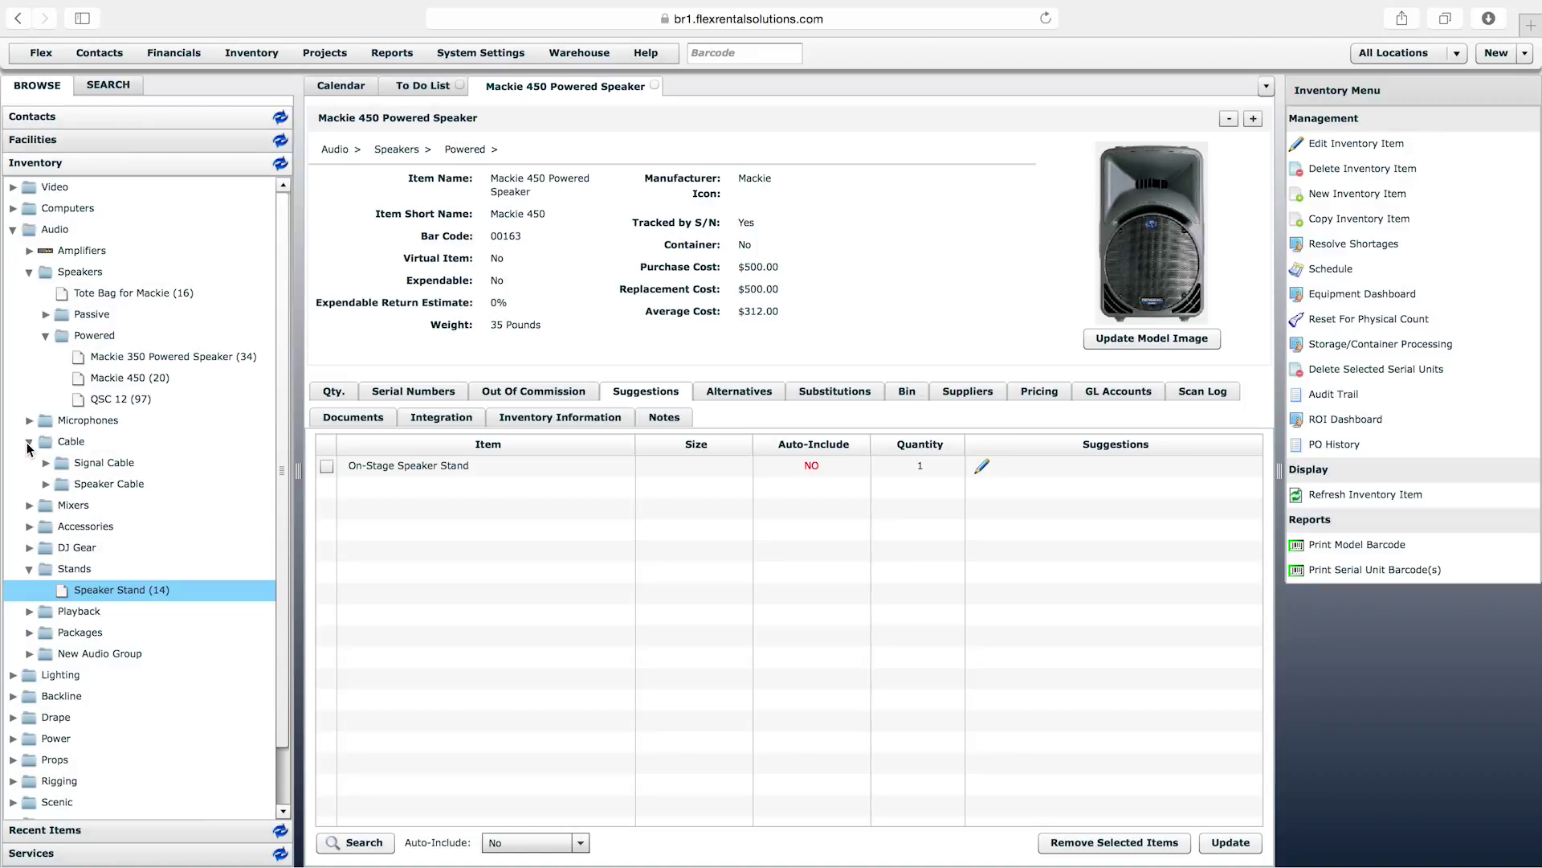
left_click(45, 463)
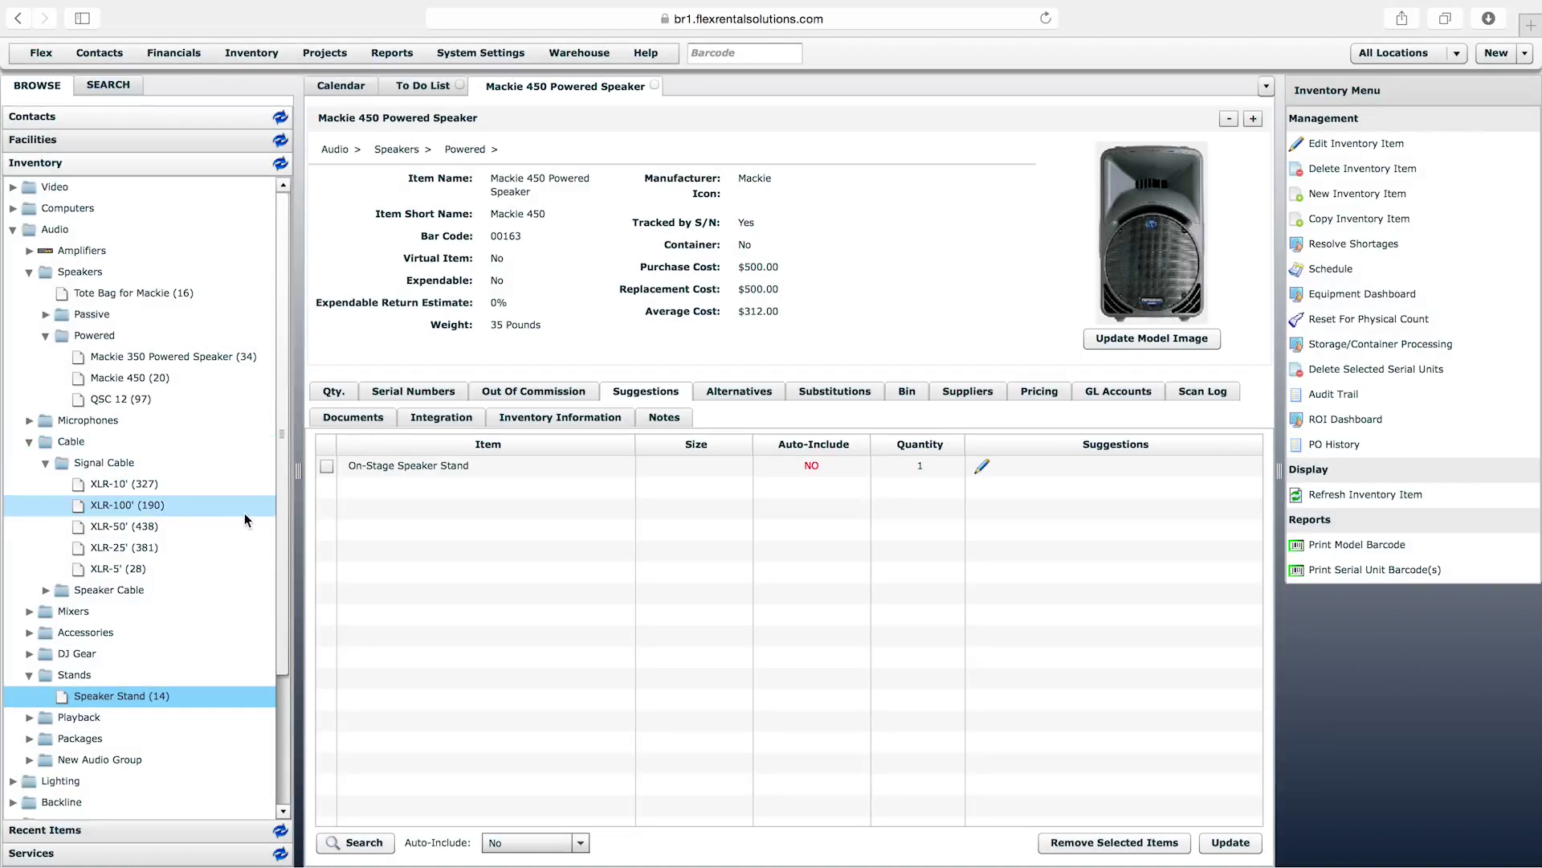
left_click_drag(120, 533, 431, 503)
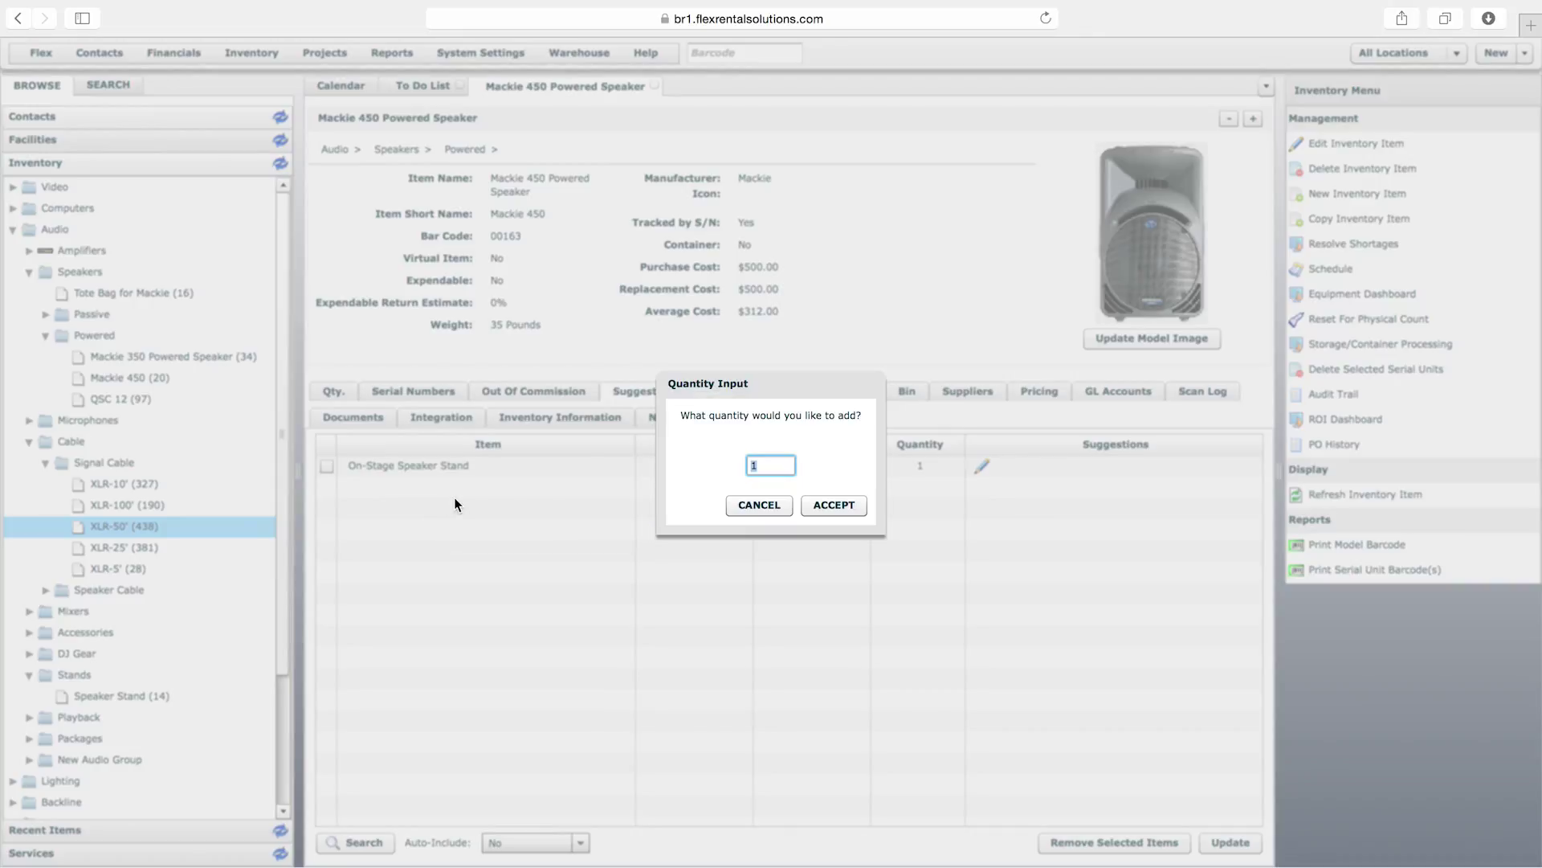
type("2")
left_click(844, 506)
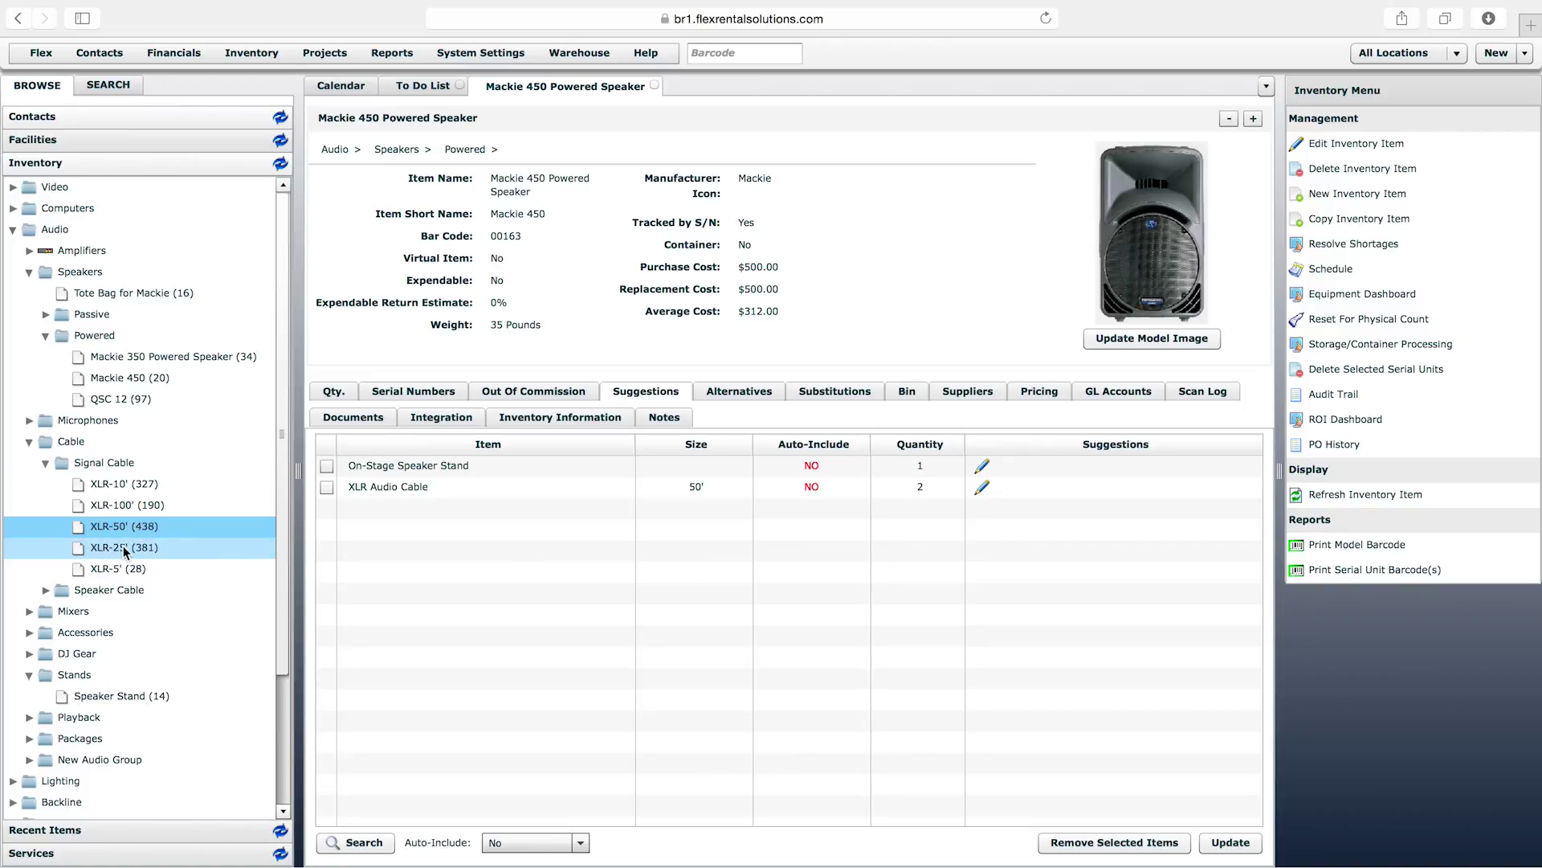
Step: Add the XLR-25', XLR-100' and XLR-10' signal cables to the Mackie 450's suggestions with quantity 2 each
left_click_drag(112, 547, 403, 554)
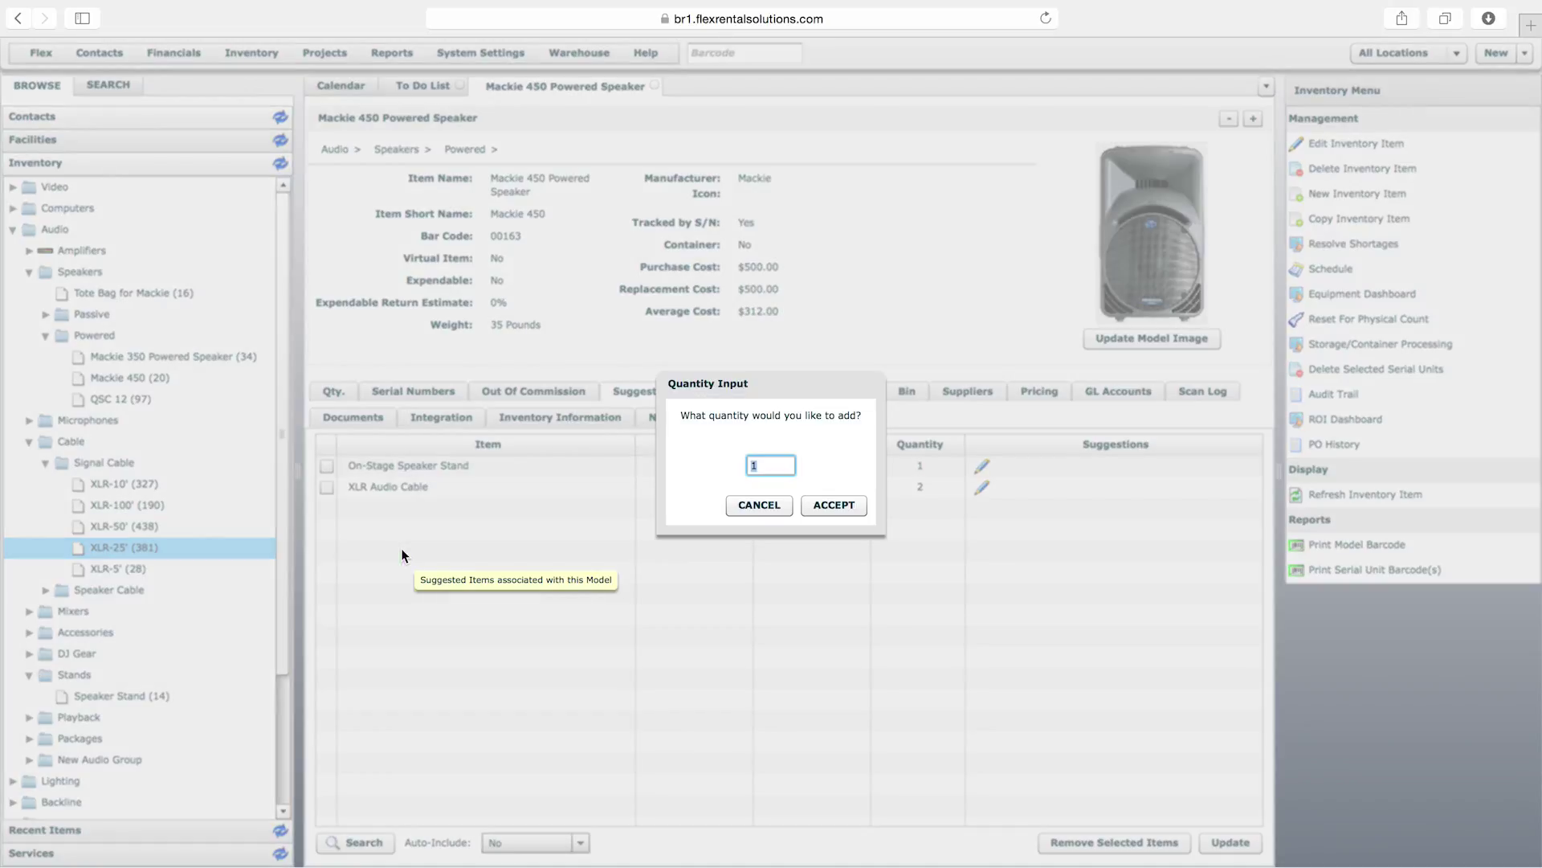
left_click(832, 508)
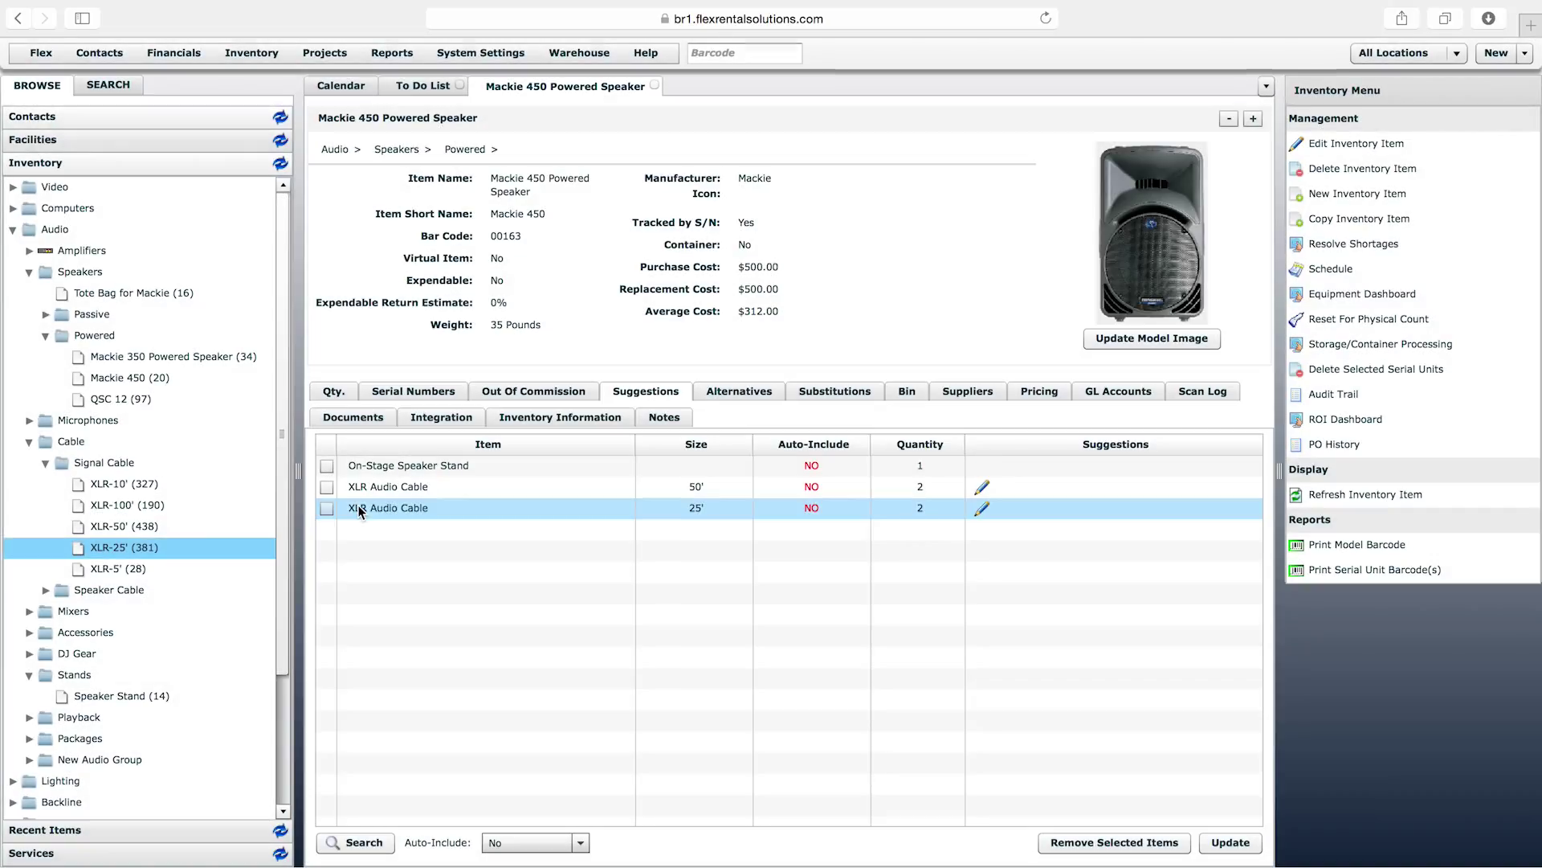
left_click_drag(128, 506, 476, 535)
type("2")
left_click(842, 511)
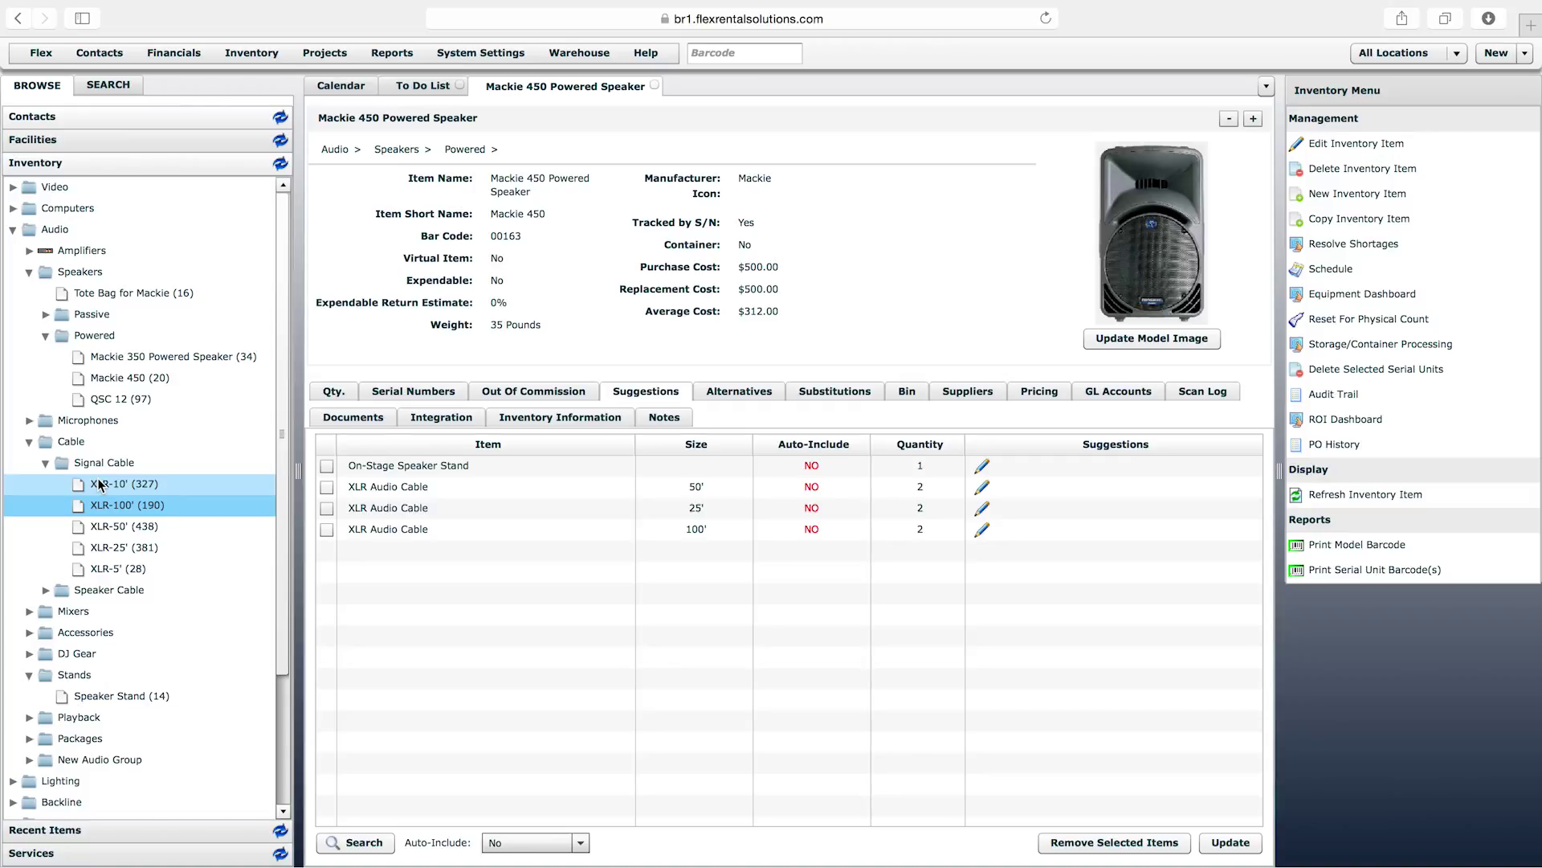
left_click_drag(100, 485, 442, 565)
type("2")
left_click(842, 504)
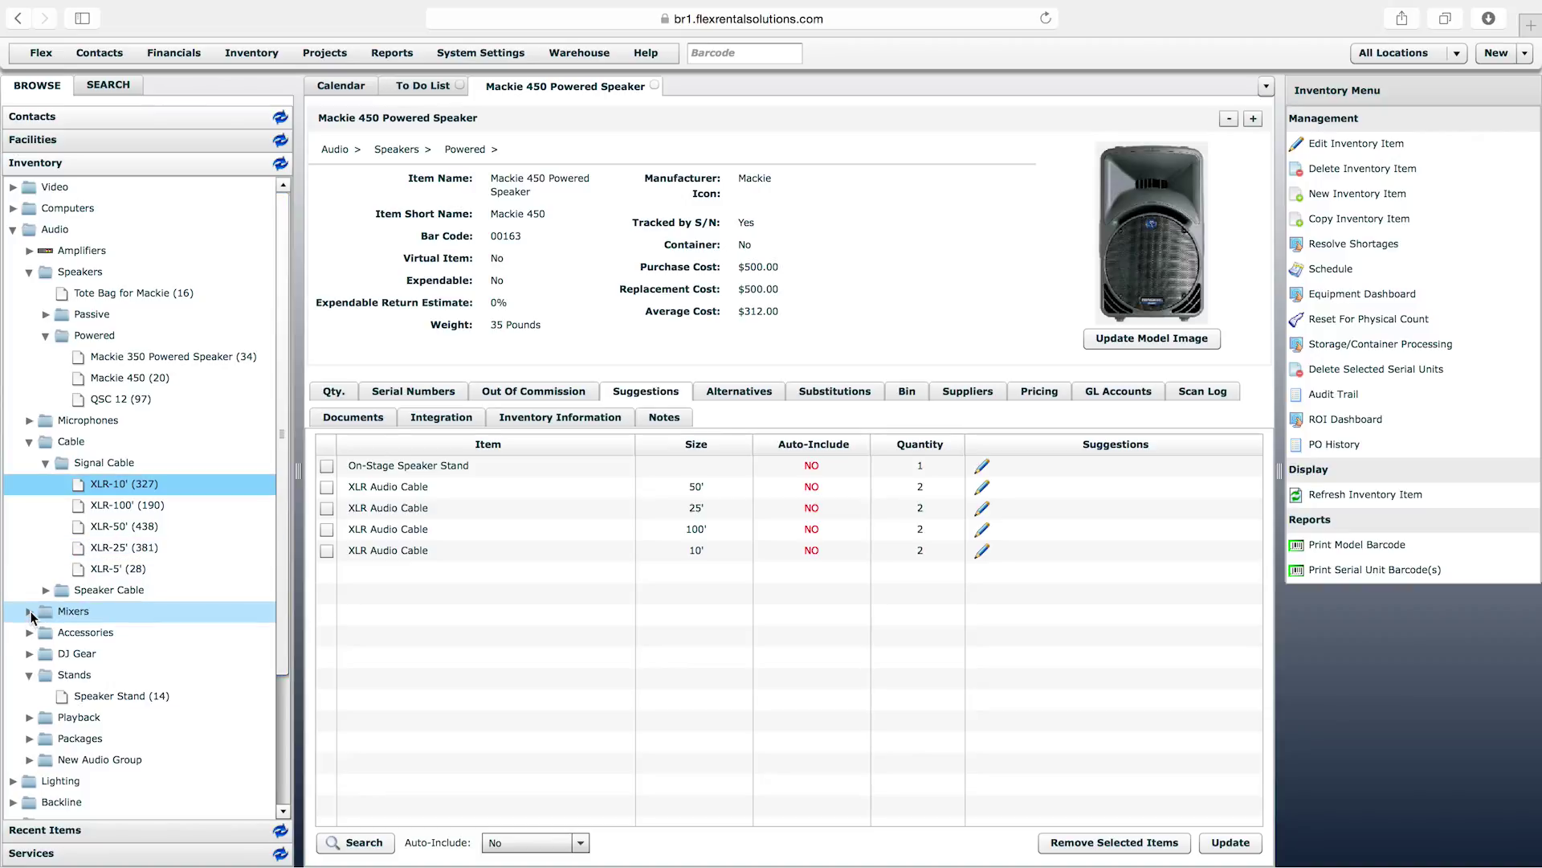
Step: Add the wired Shure SM58 microphone to the Mackie 450's suggestions with quantity 1
left_click(30, 421)
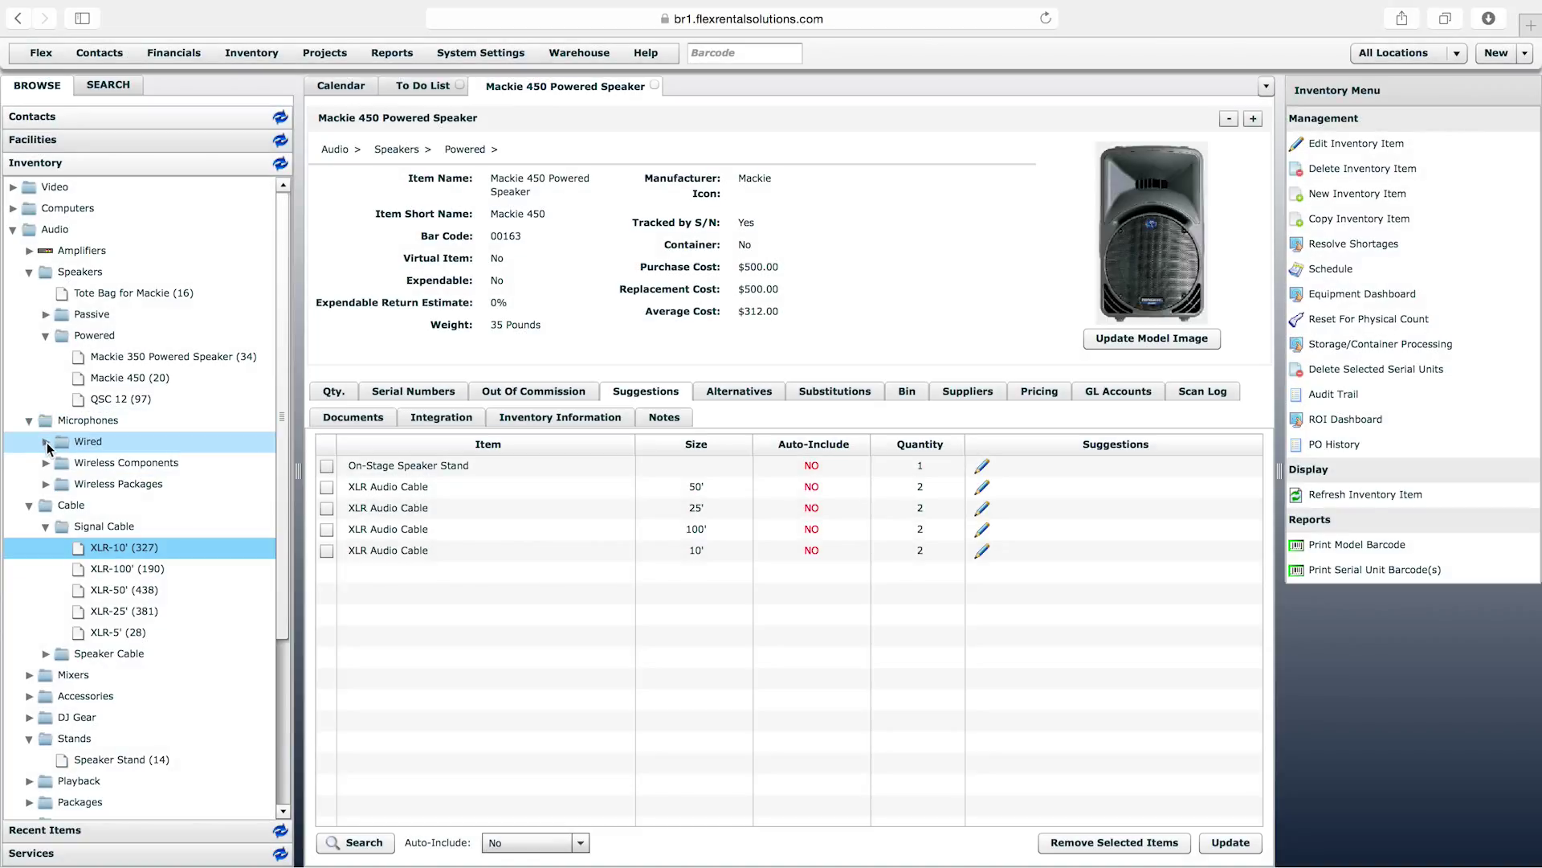
left_click(46, 442)
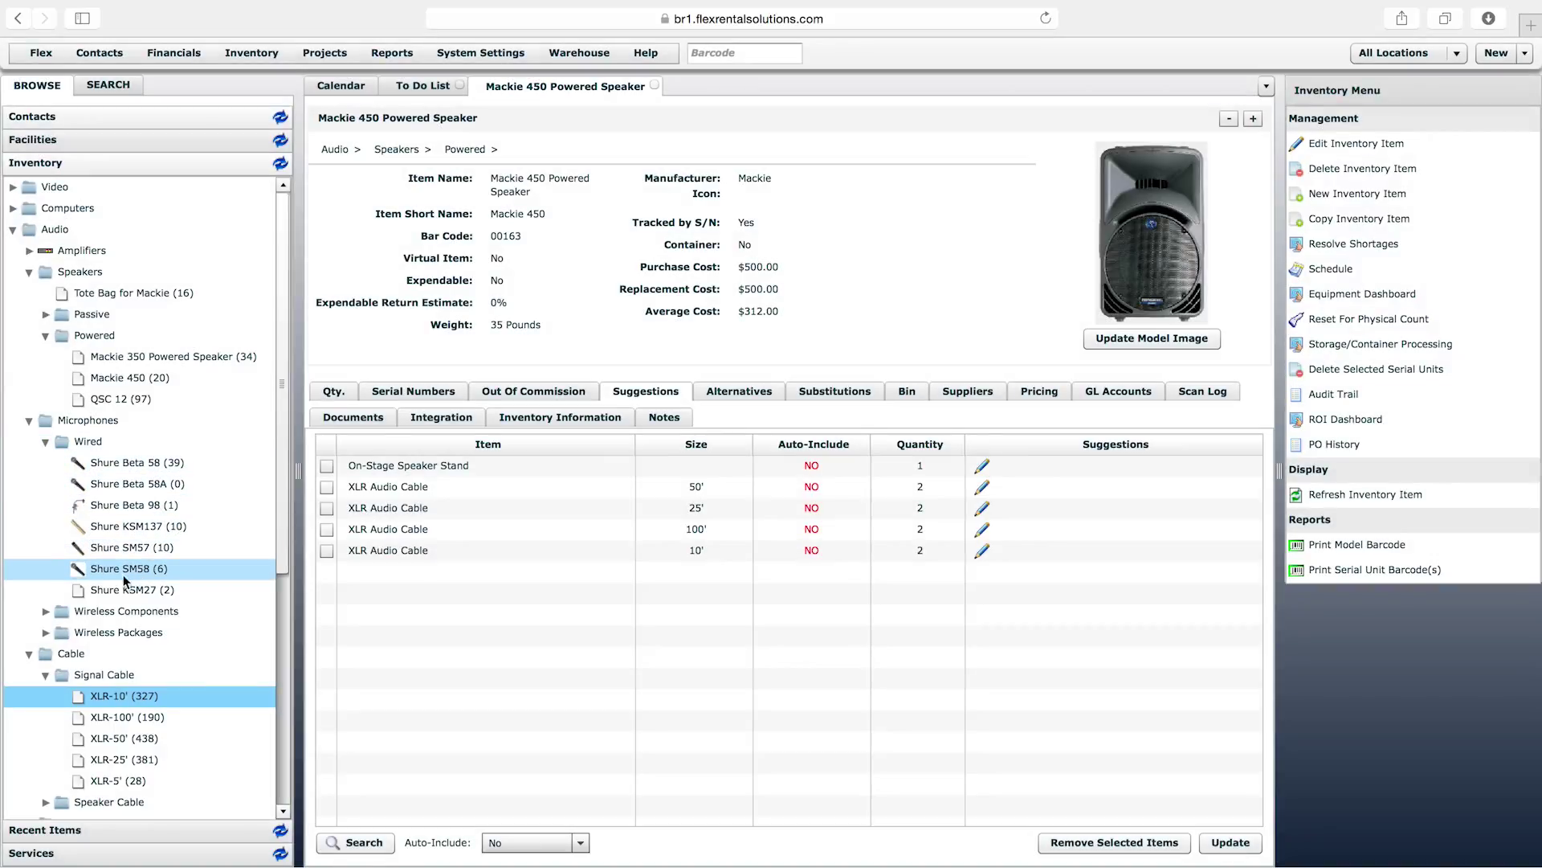
left_click_drag(127, 572, 422, 572)
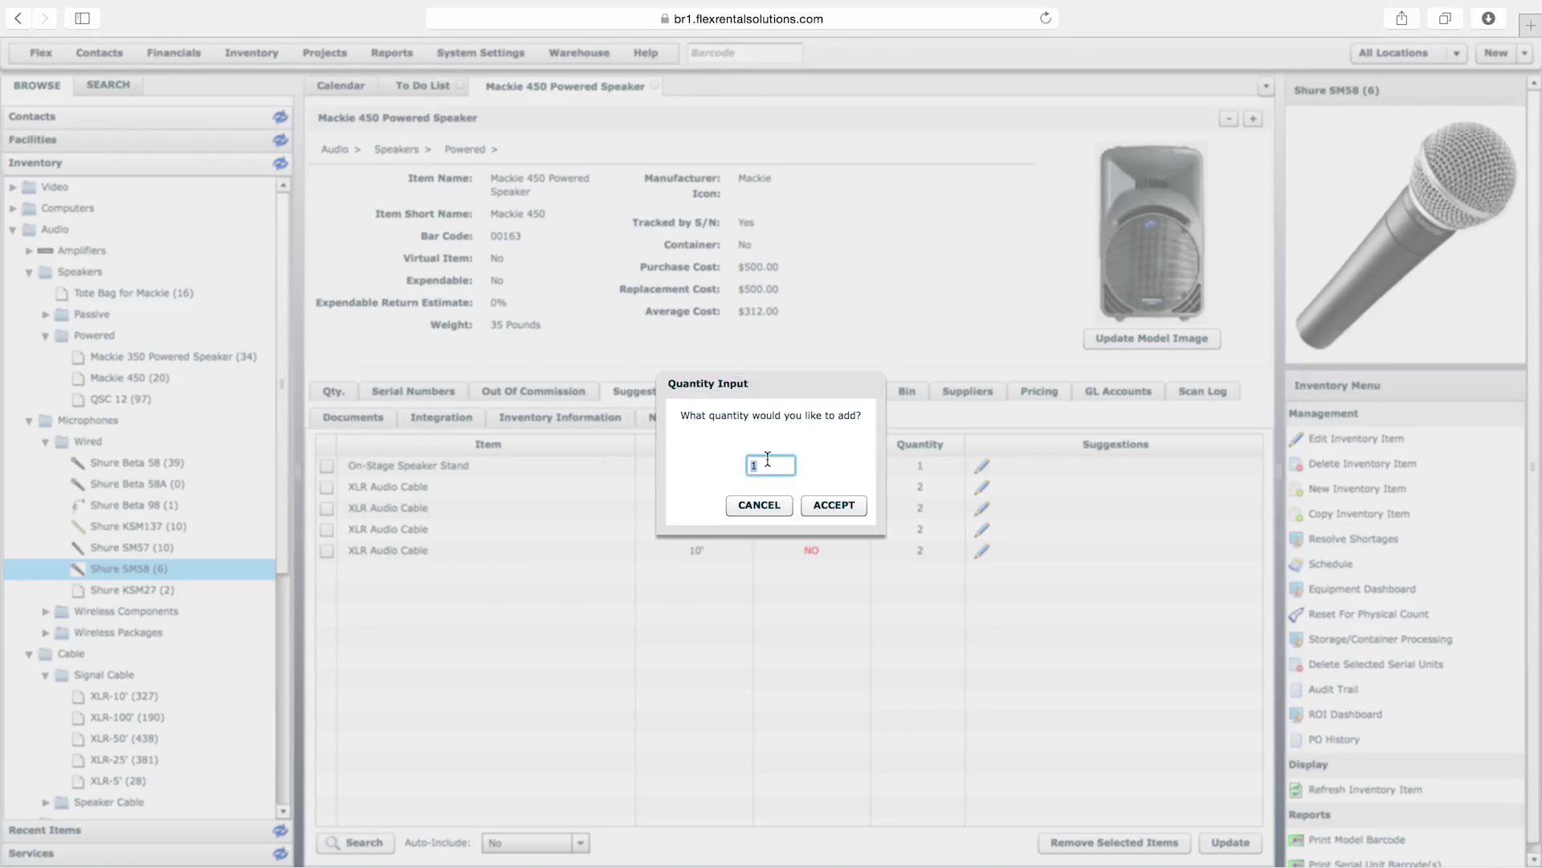
left_click(831, 503)
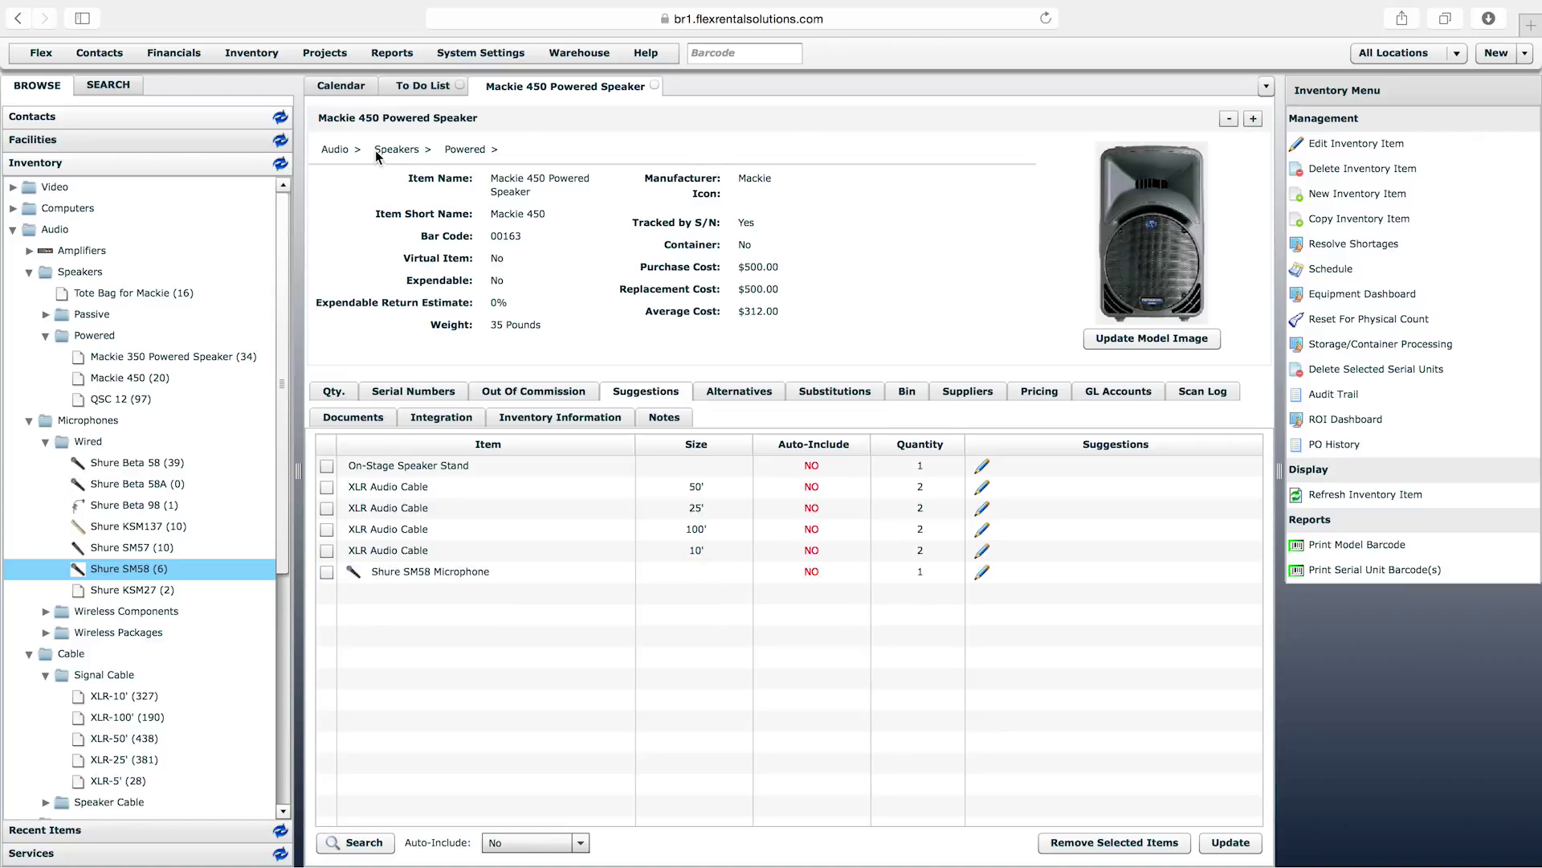
Step: Create a new quote named "Suggestions Testing" with ship date 09/16/2015 and return date 09/17/2015
left_click(1520, 59)
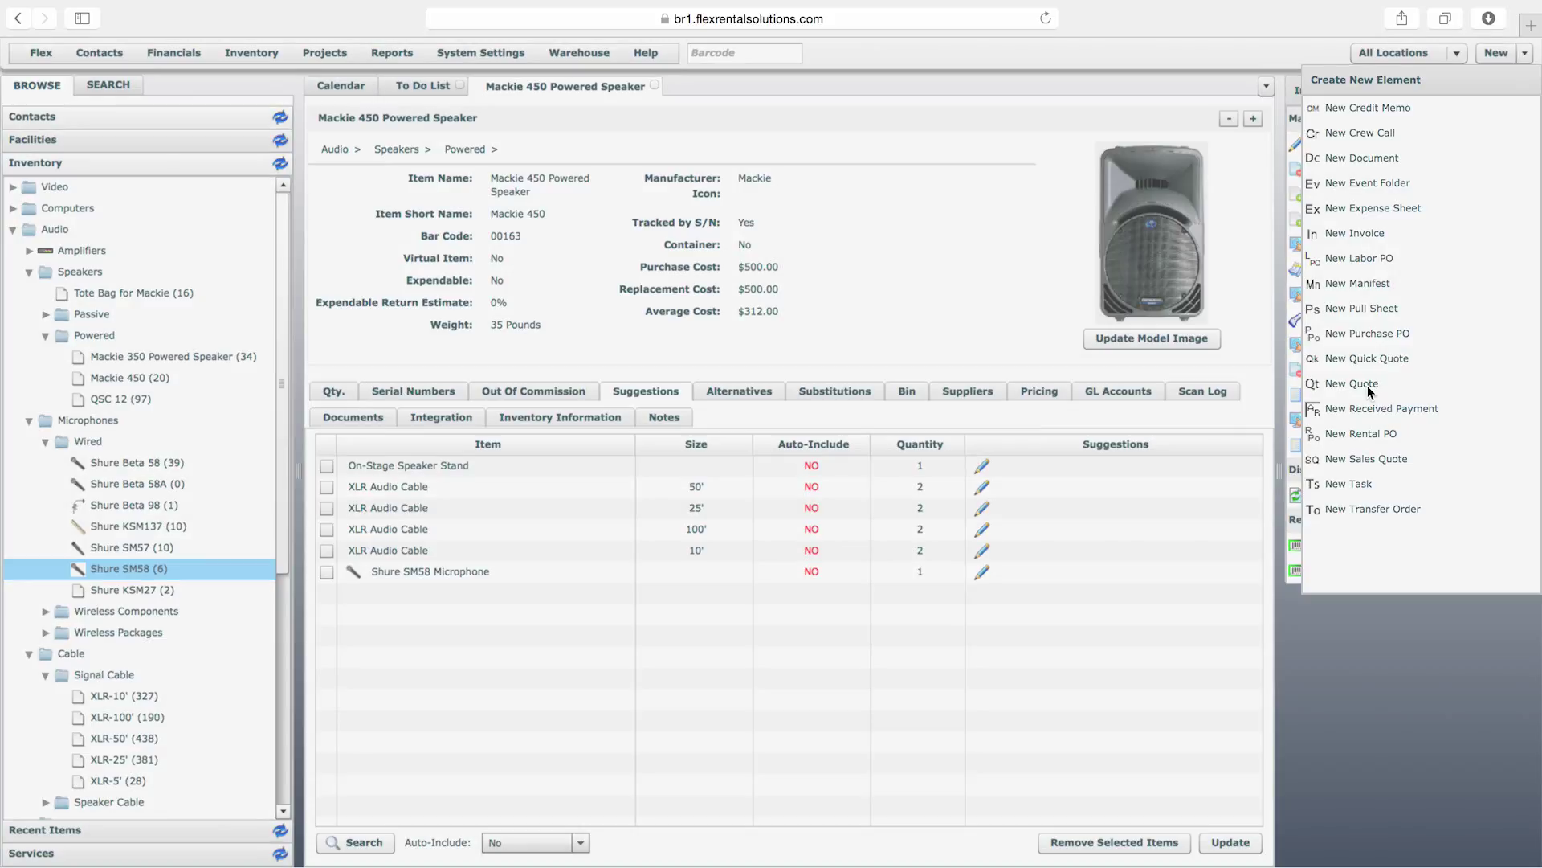
left_click(1367, 385)
type("Suggesti")
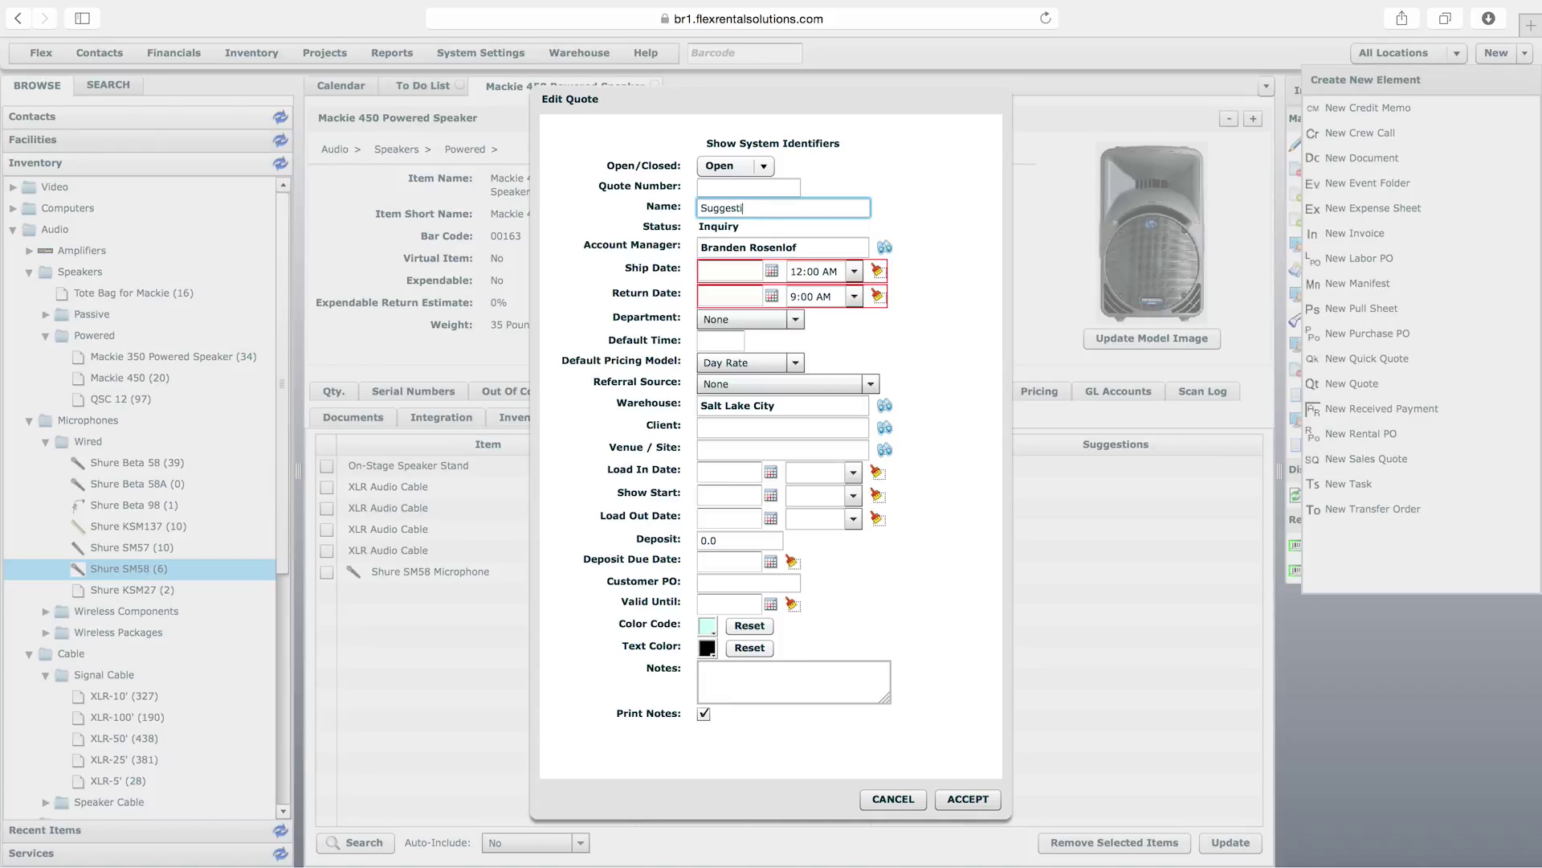
type("ons Testing")
left_click(729, 277)
left_click(771, 271)
left_click(840, 351)
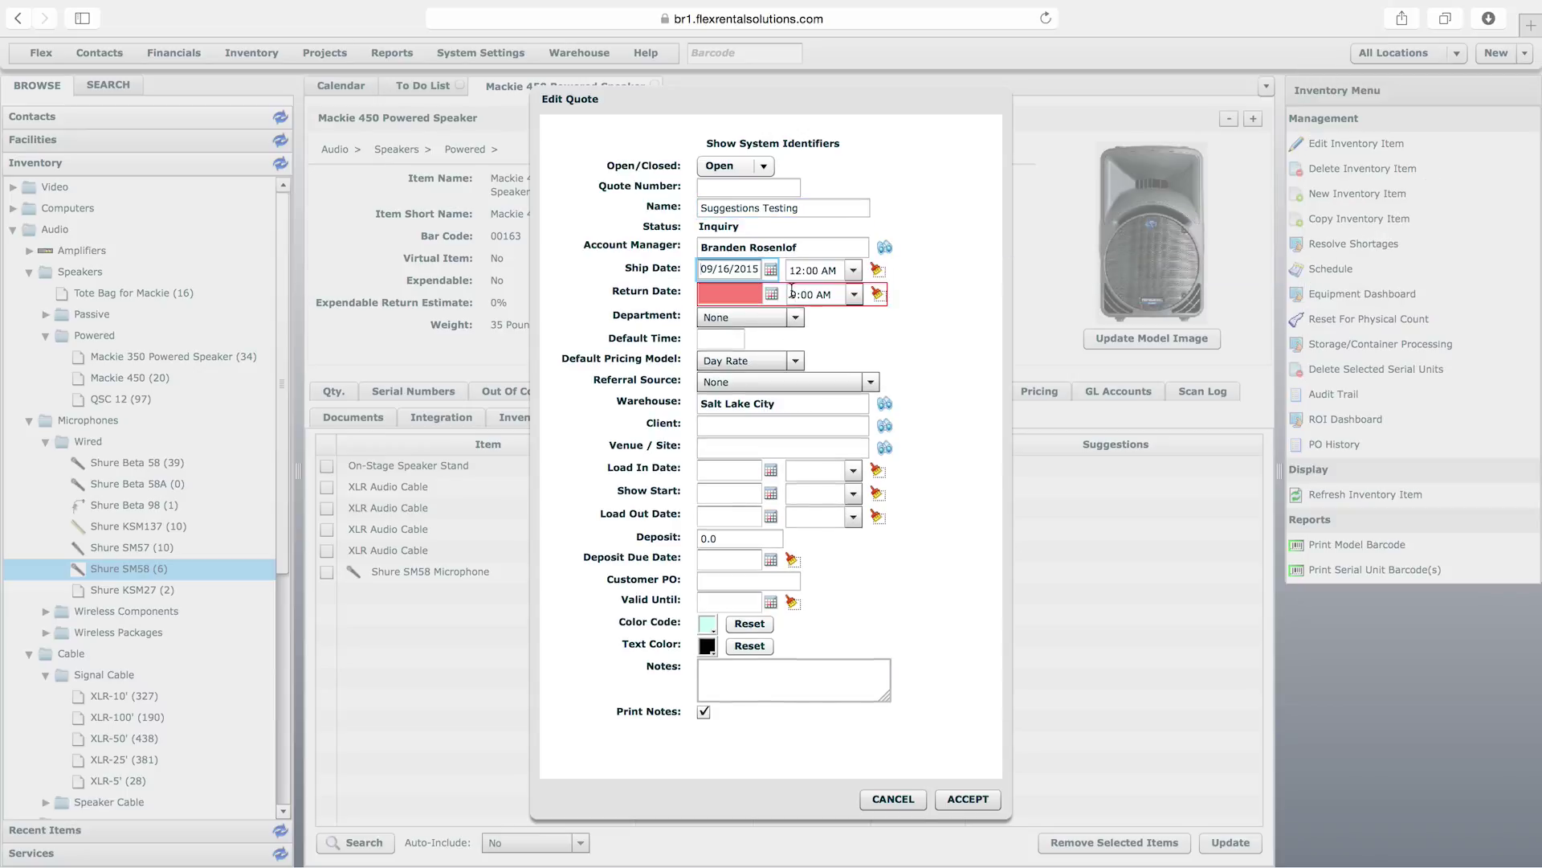
left_click(772, 294)
left_click(882, 384)
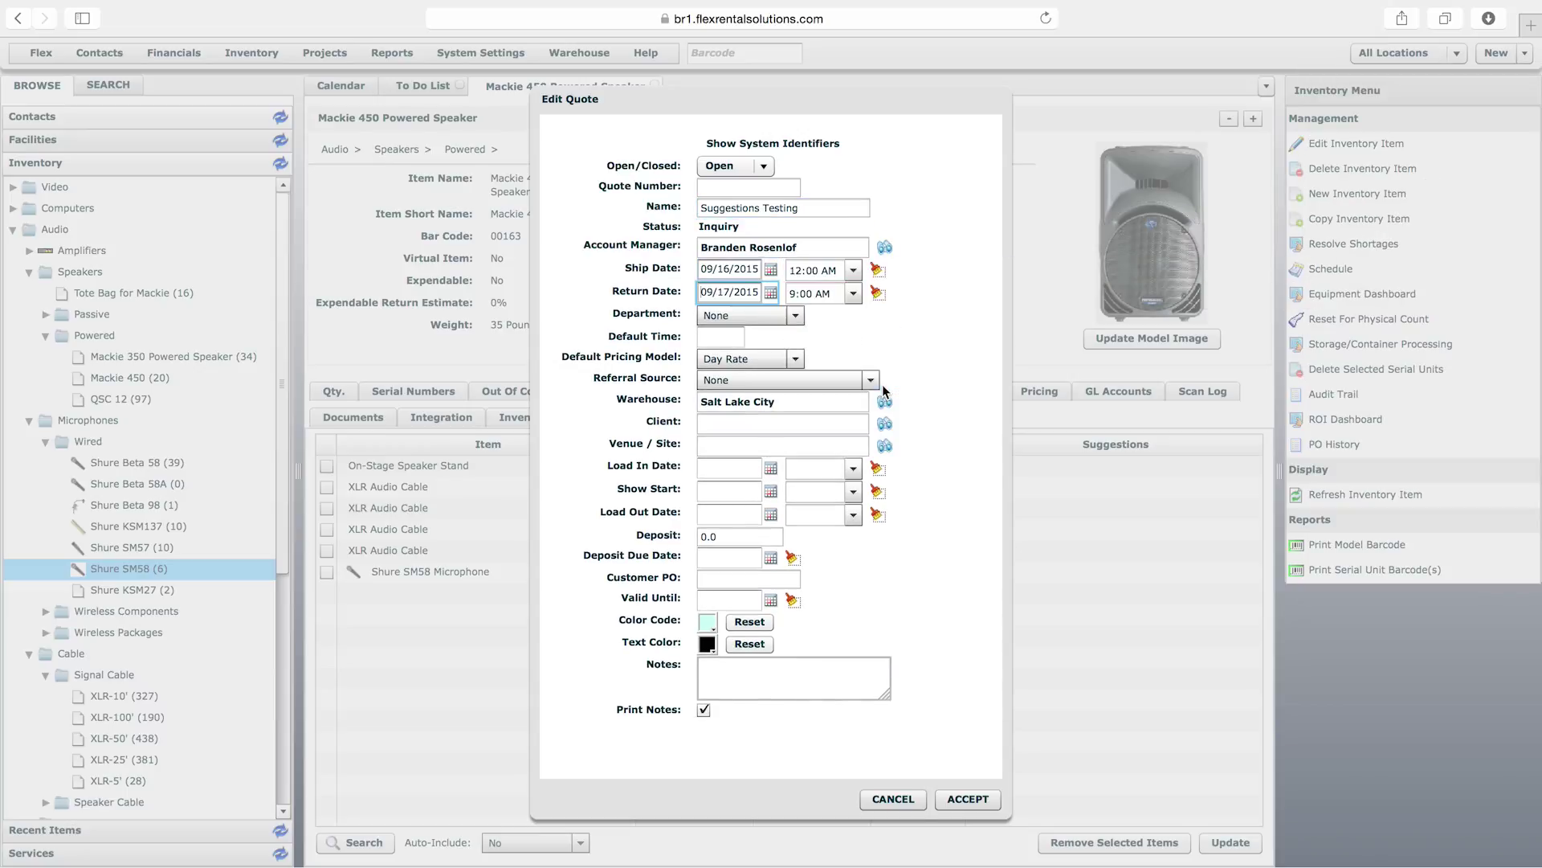
left_click(970, 800)
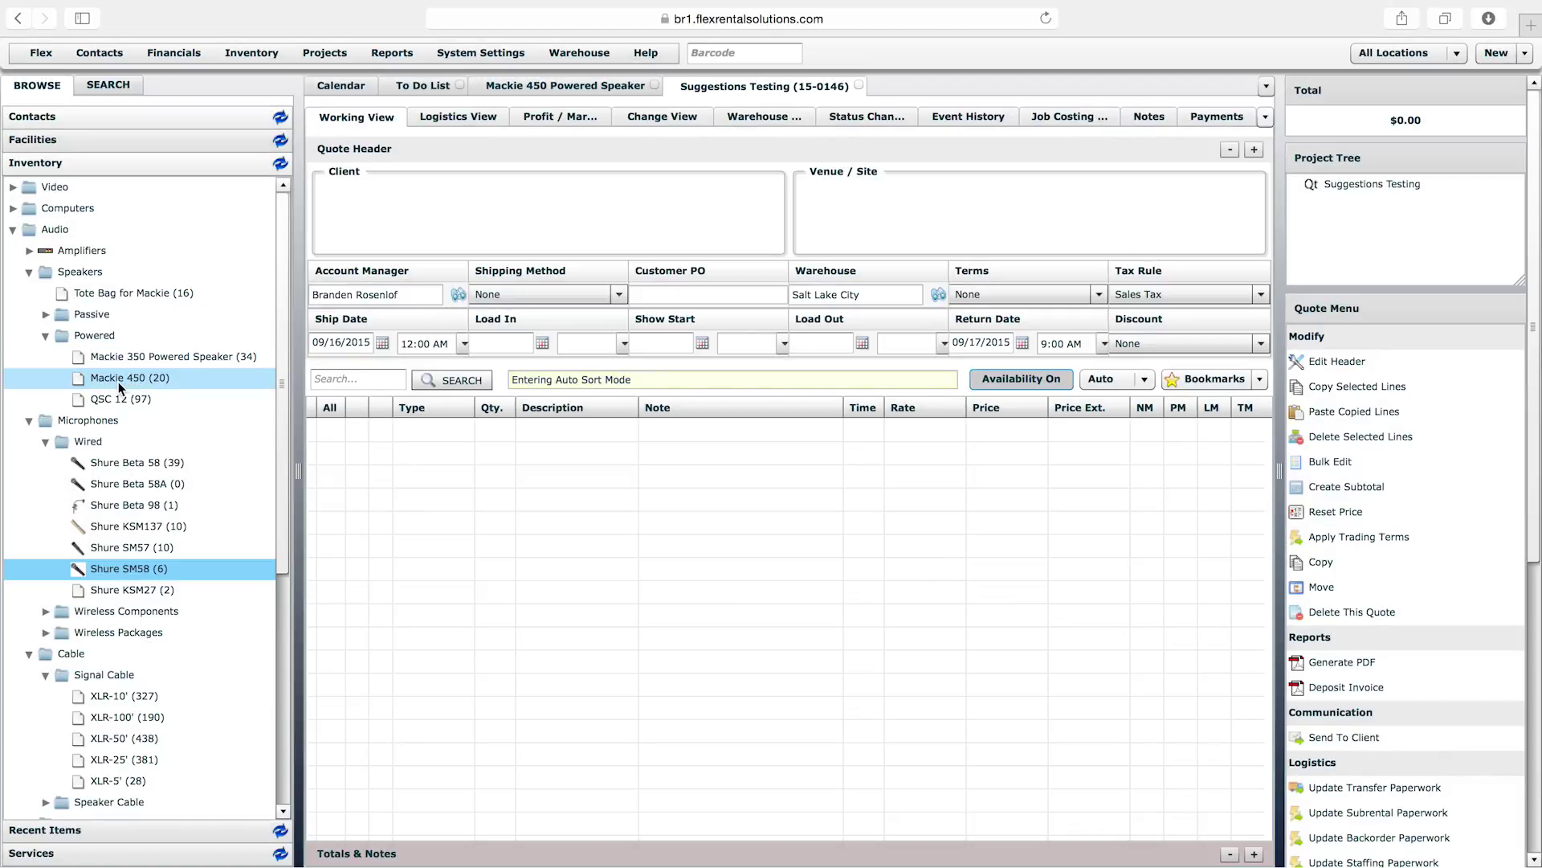
Step: Add the Mackie 450 powered speaker to the Suggestions Testing quote with quantity 2
left_click_drag(119, 383, 505, 449)
type("2")
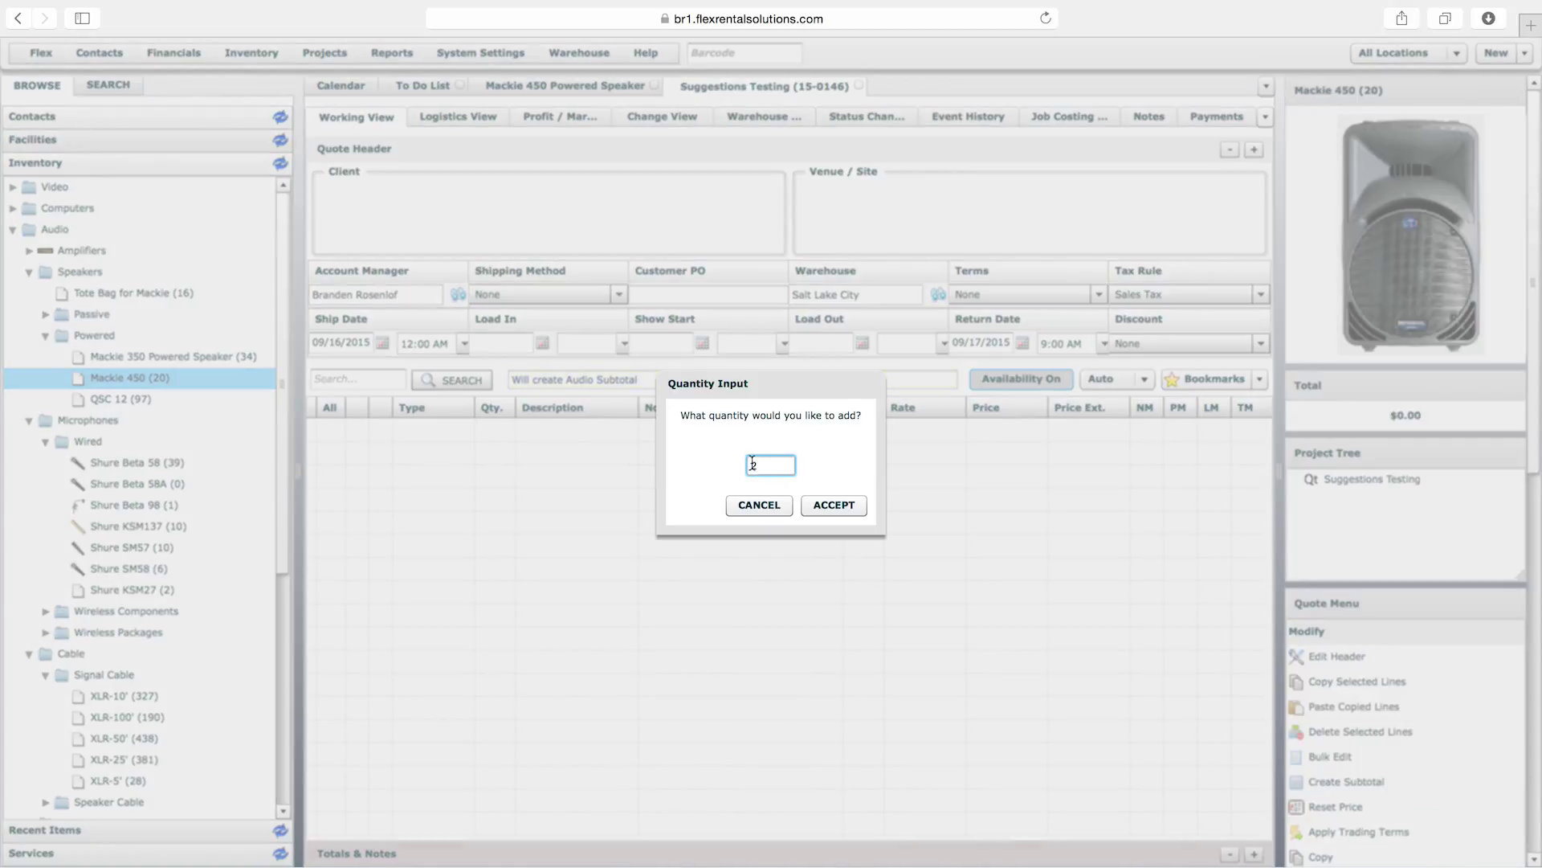
left_click(834, 505)
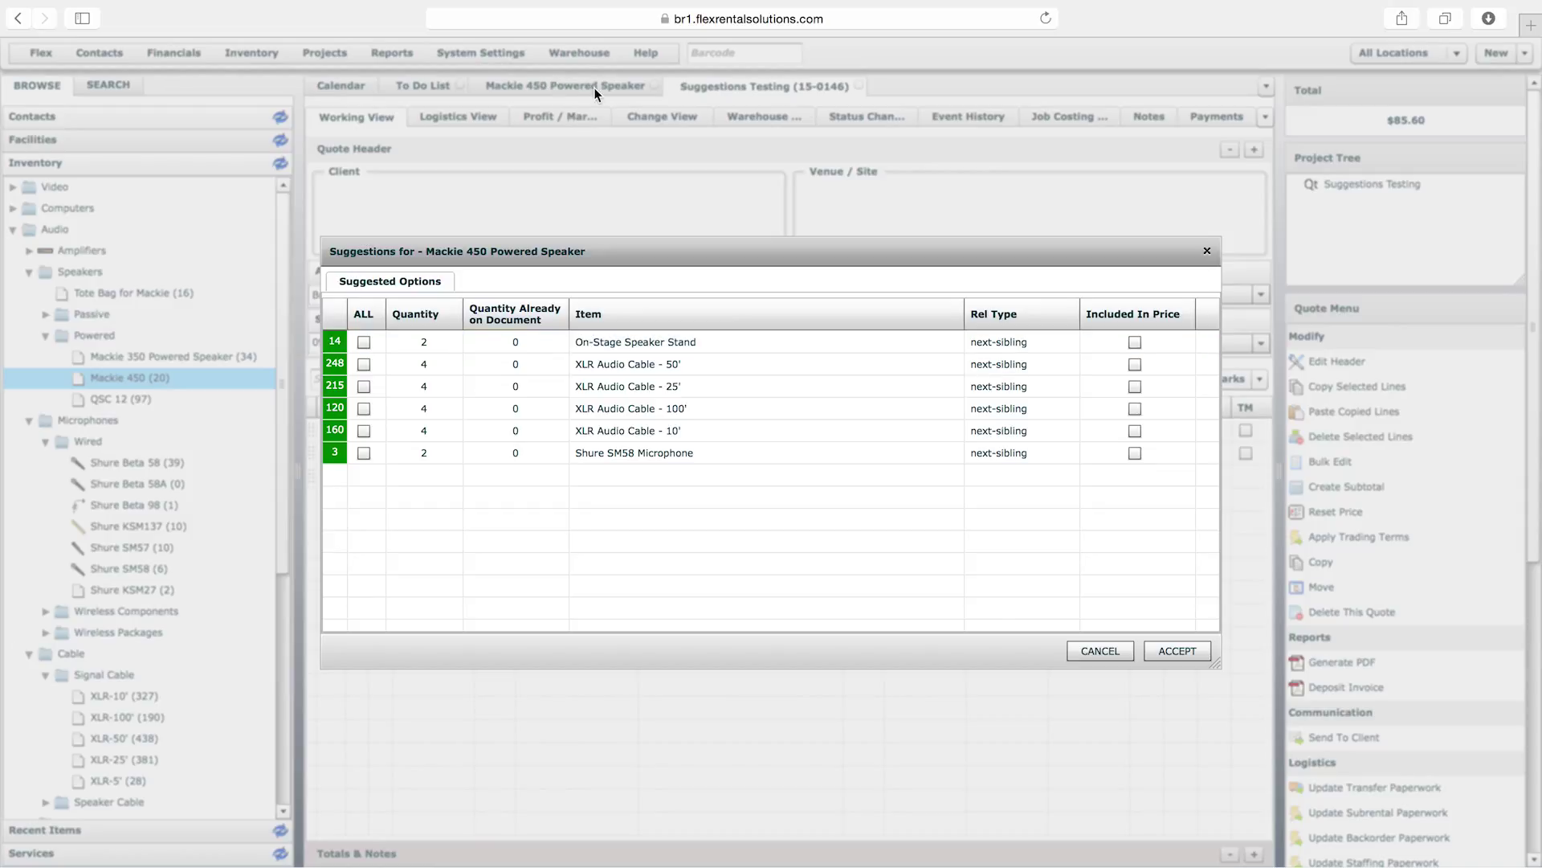
Step: Select the On-Stage Speaker Stand, XLR Audio Cable - 25' and Shure SM58 Microphone suggestions, setting the microphone's quantity to 1
left_click(363, 343)
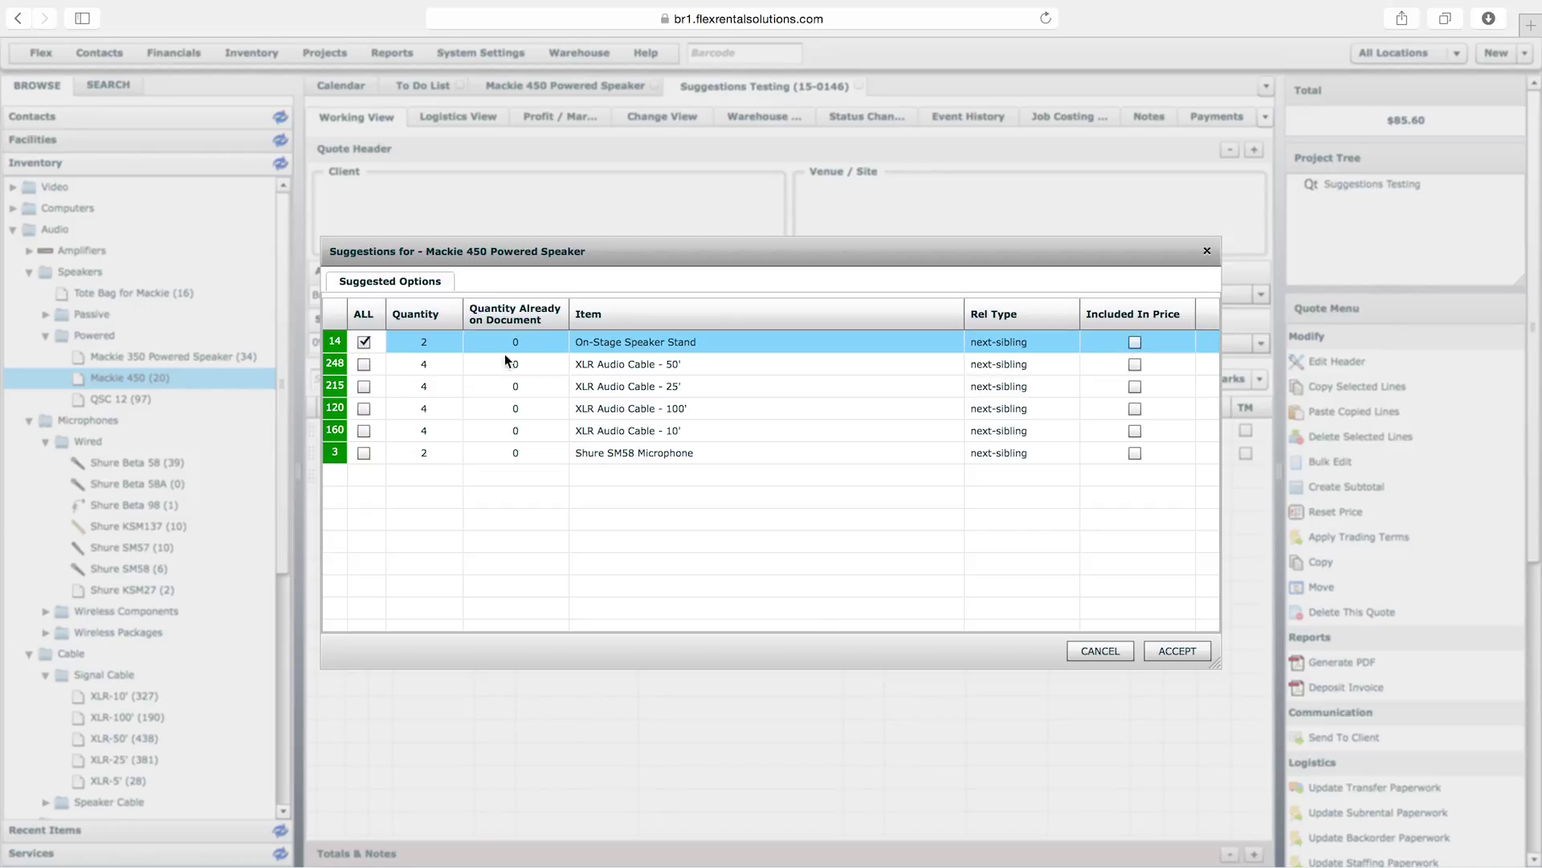
left_click(363, 387)
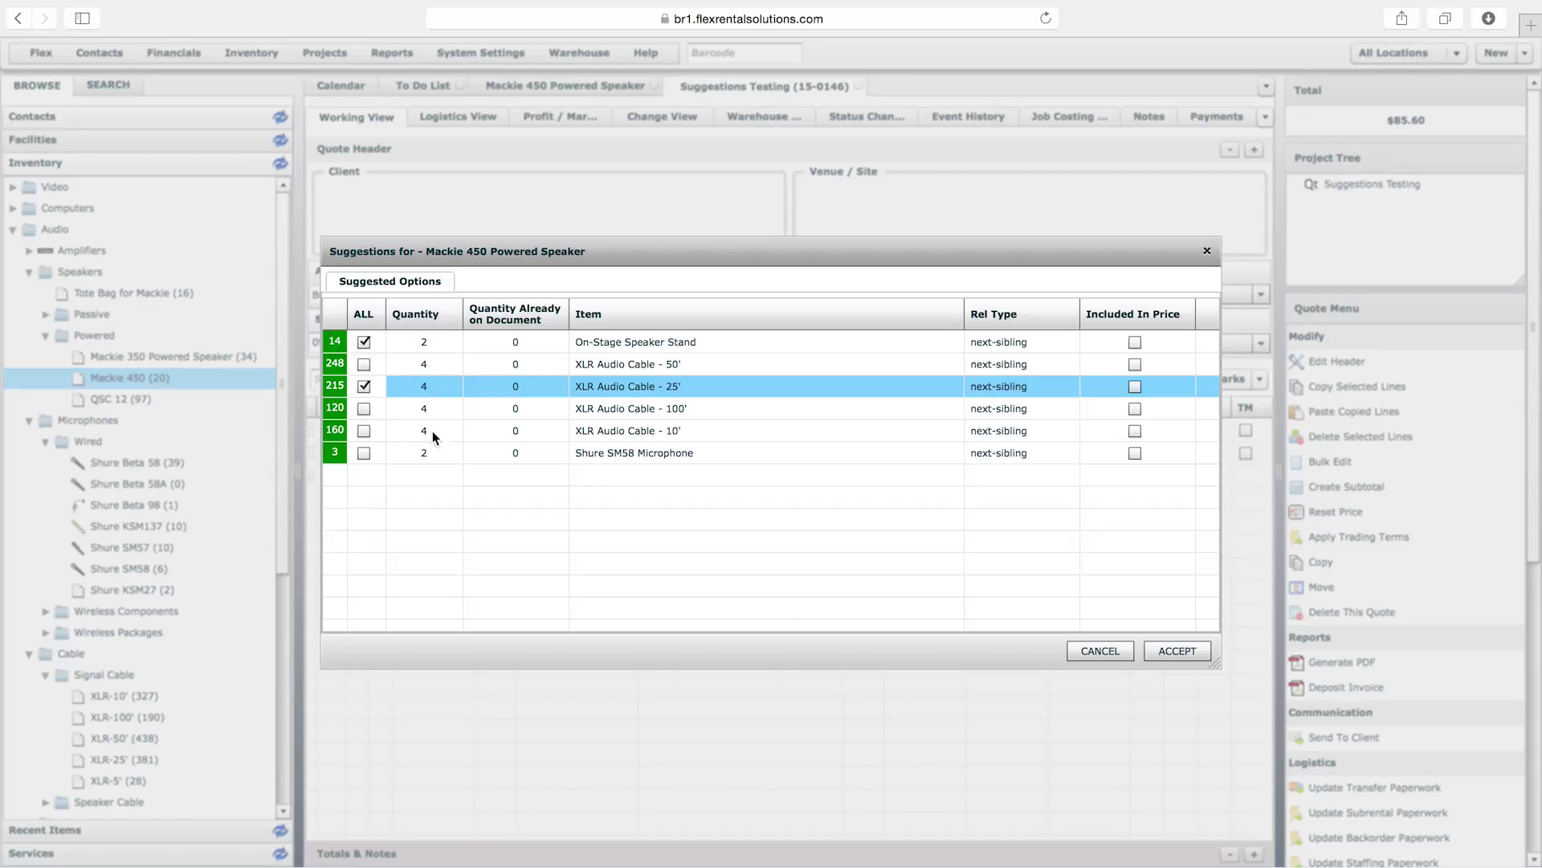
left_click(365, 455)
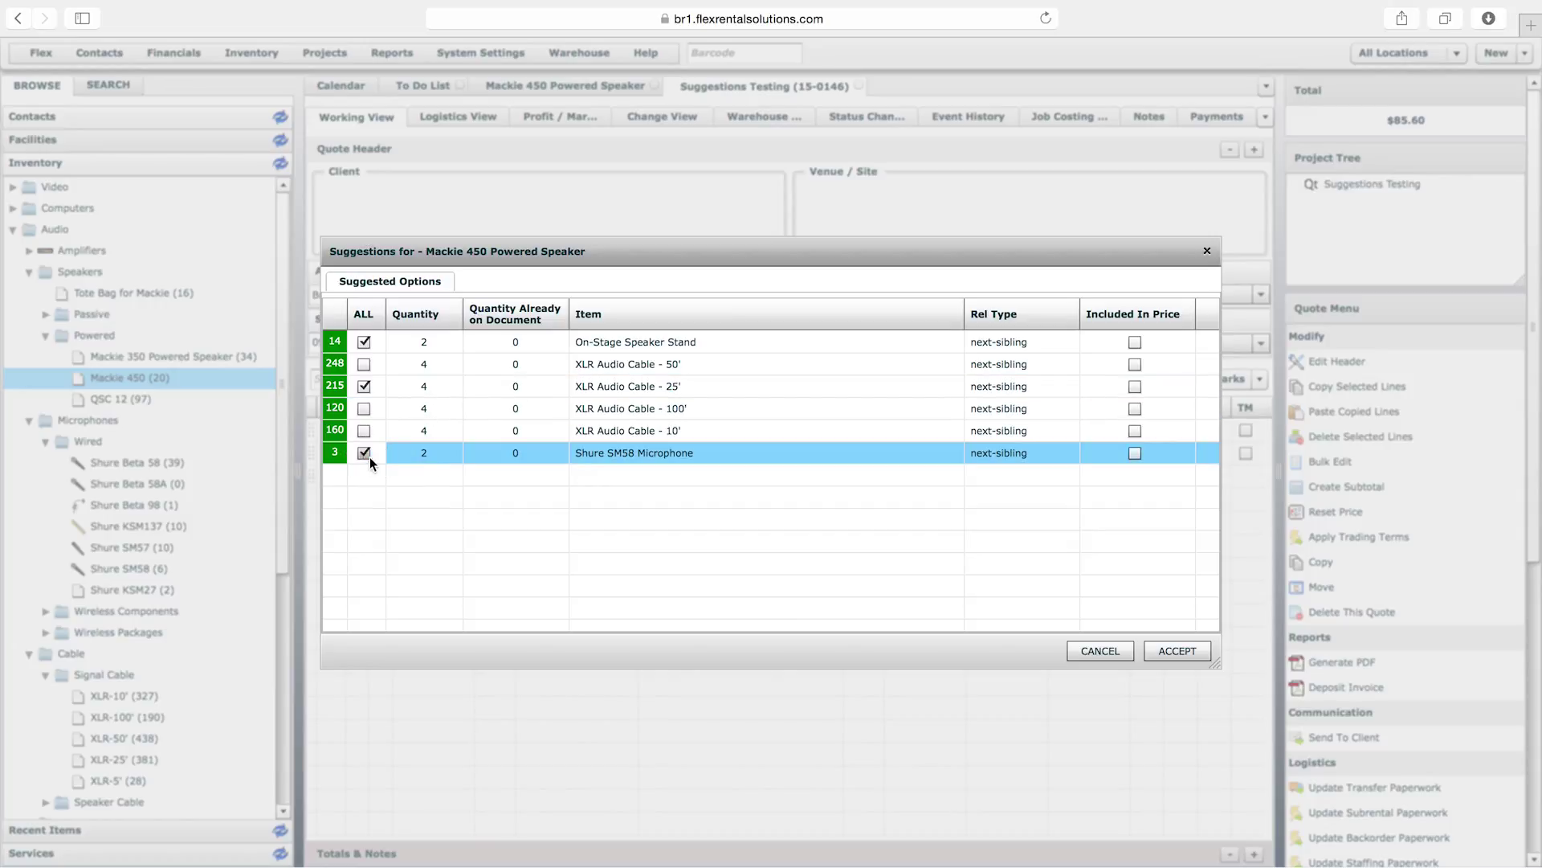
left_click(424, 455)
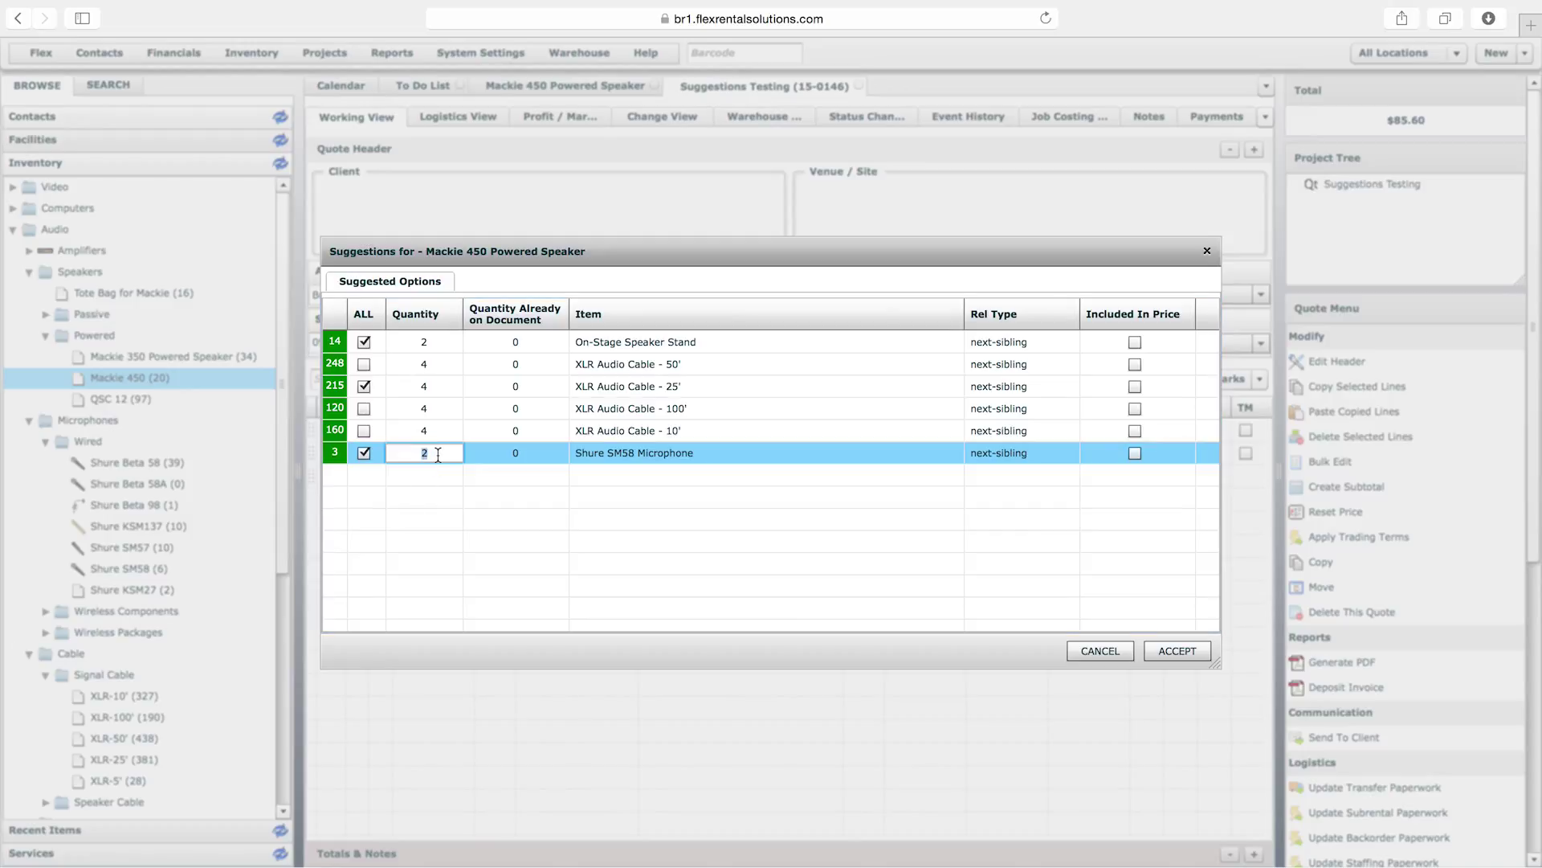
type("1")
key("Return")
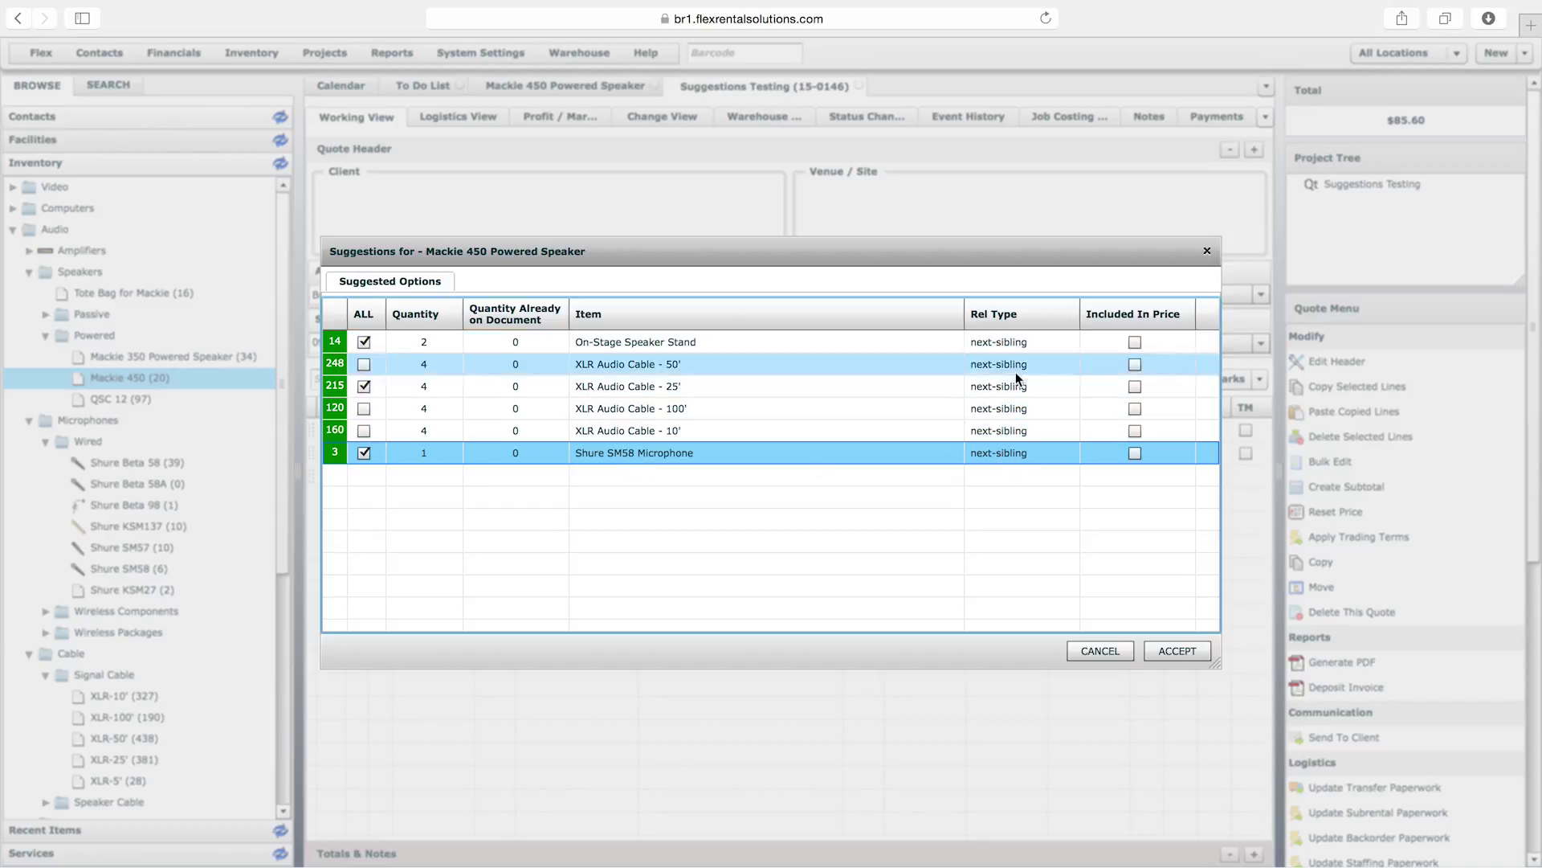
Step: Set the On-Stage Speaker Stand's relationship type to as-child and accept the selected suggestions
left_click_drag(930, 256, 1124, 241)
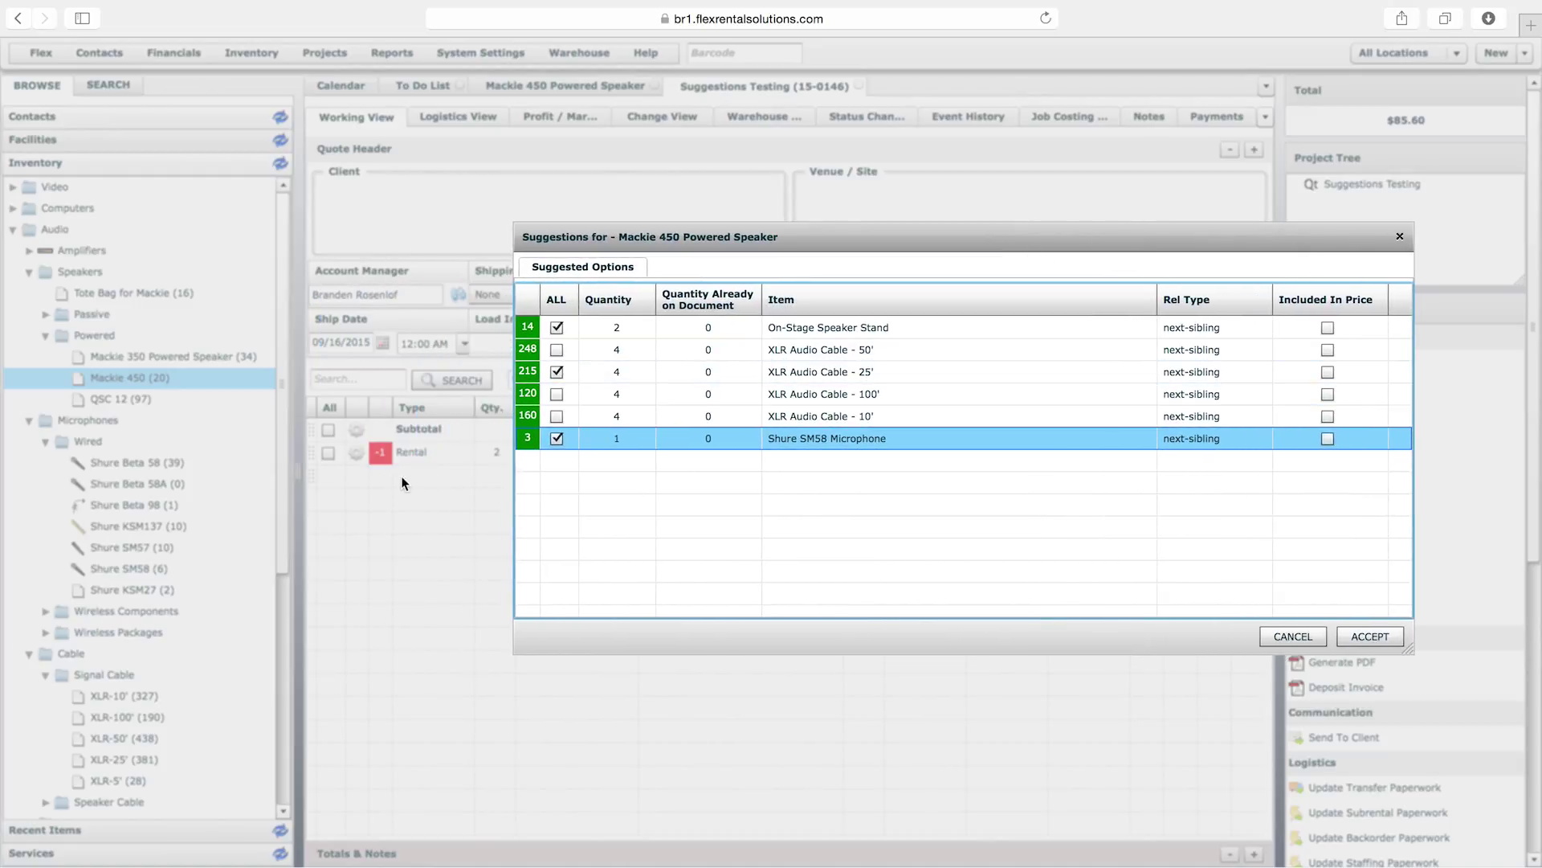
left_click_drag(1004, 239, 813, 266)
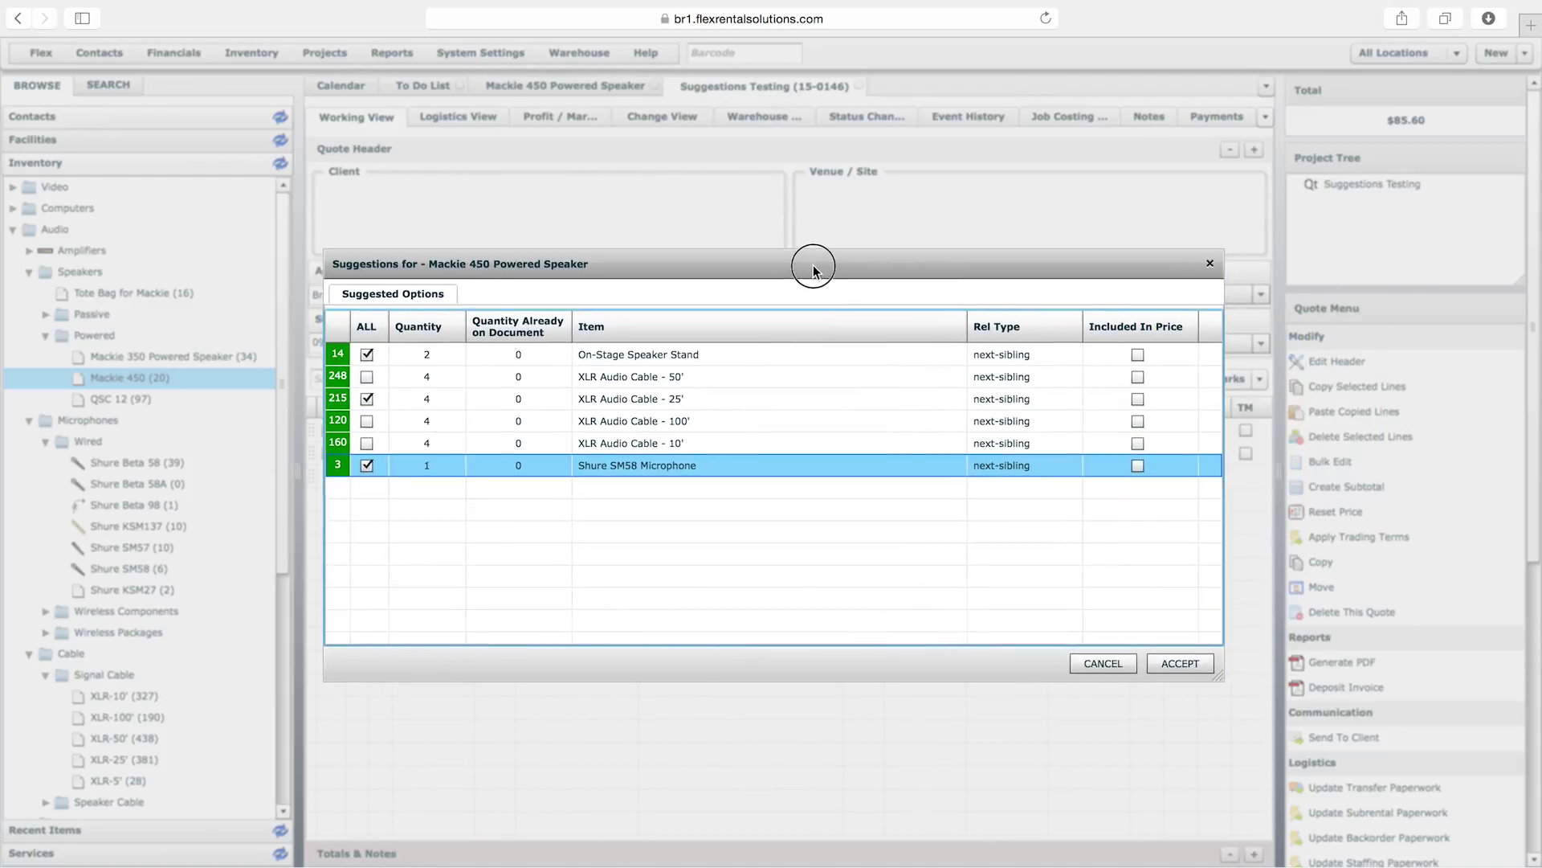
left_click(1033, 466)
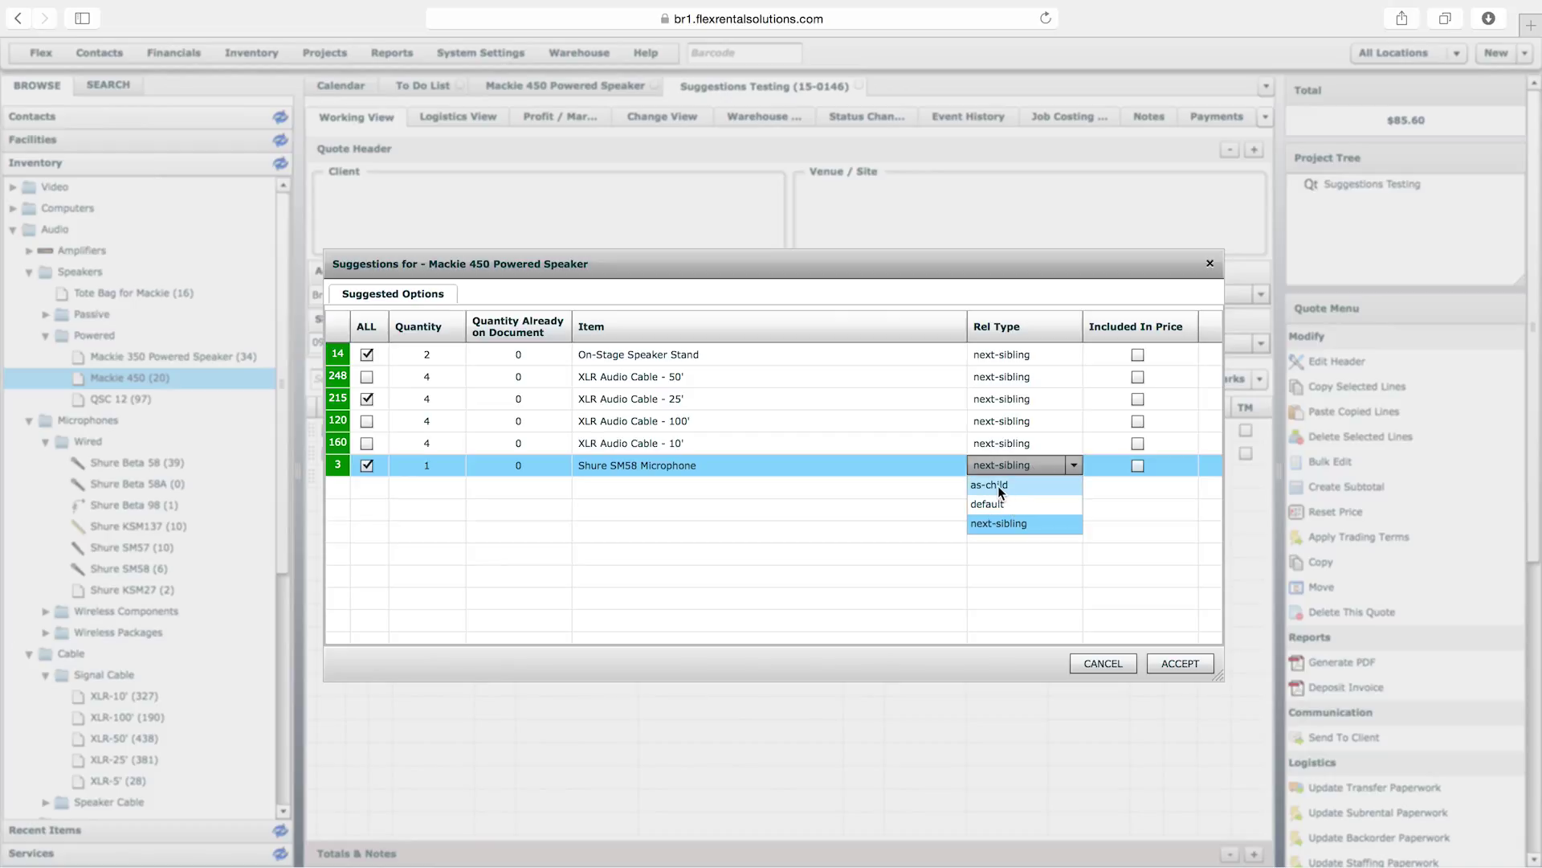
left_click(1022, 350)
left_click(1020, 354)
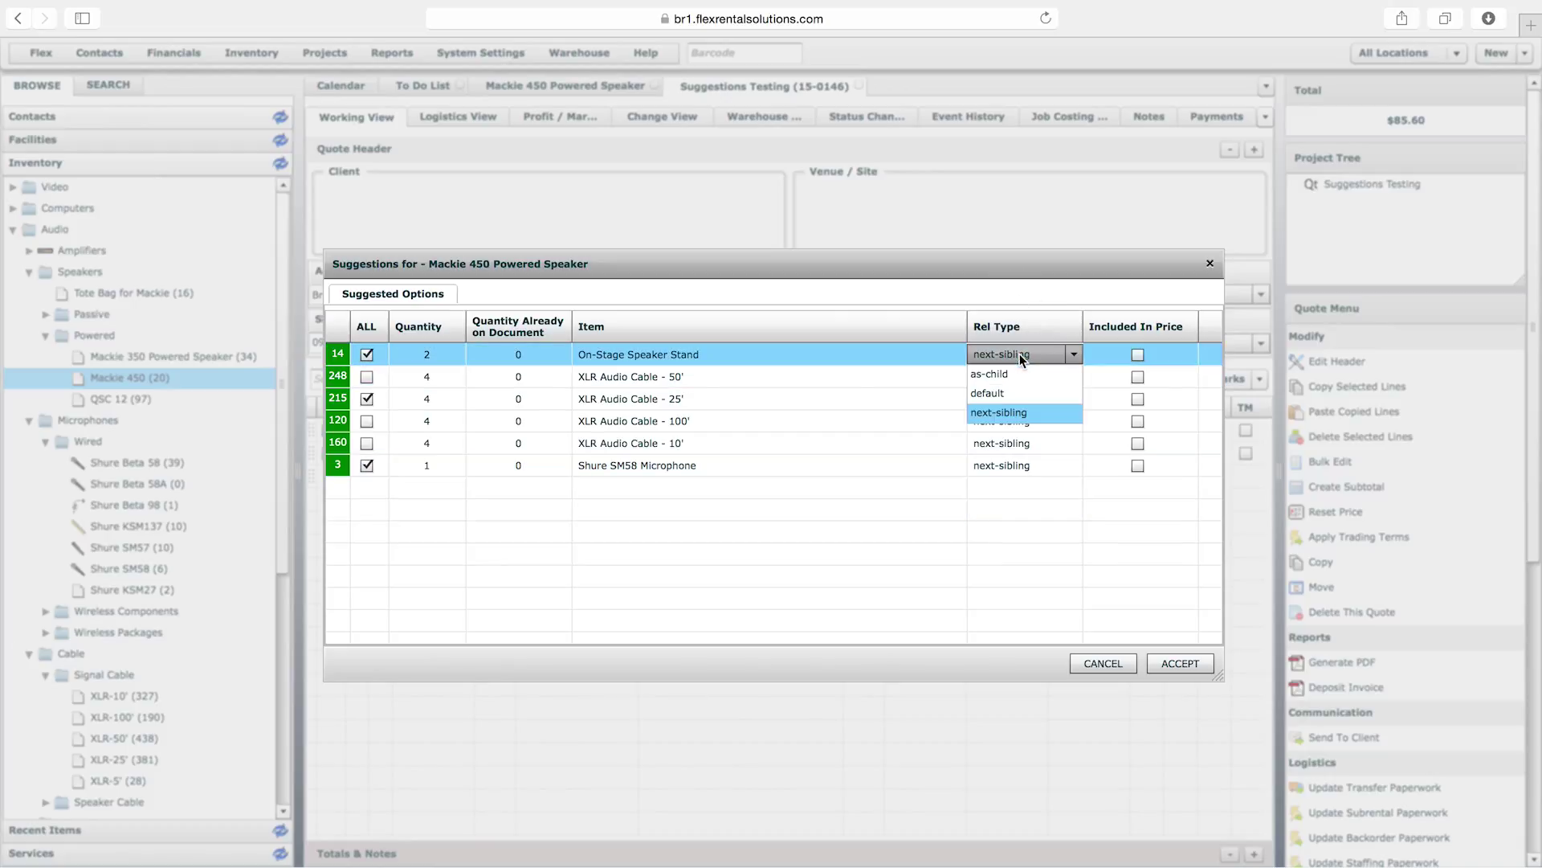
left_click(1029, 372)
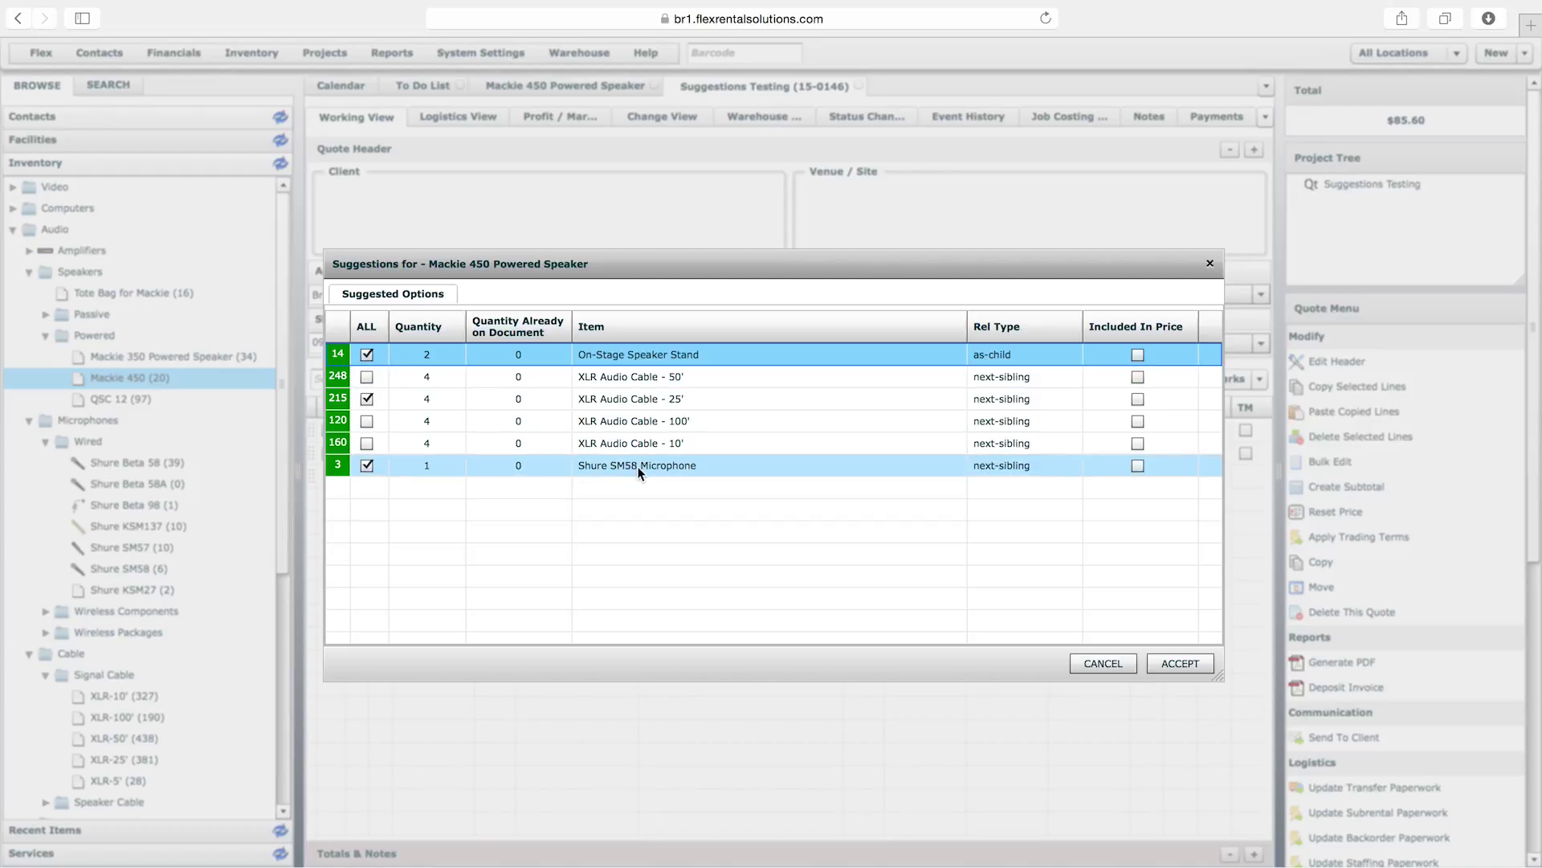
left_click(1181, 662)
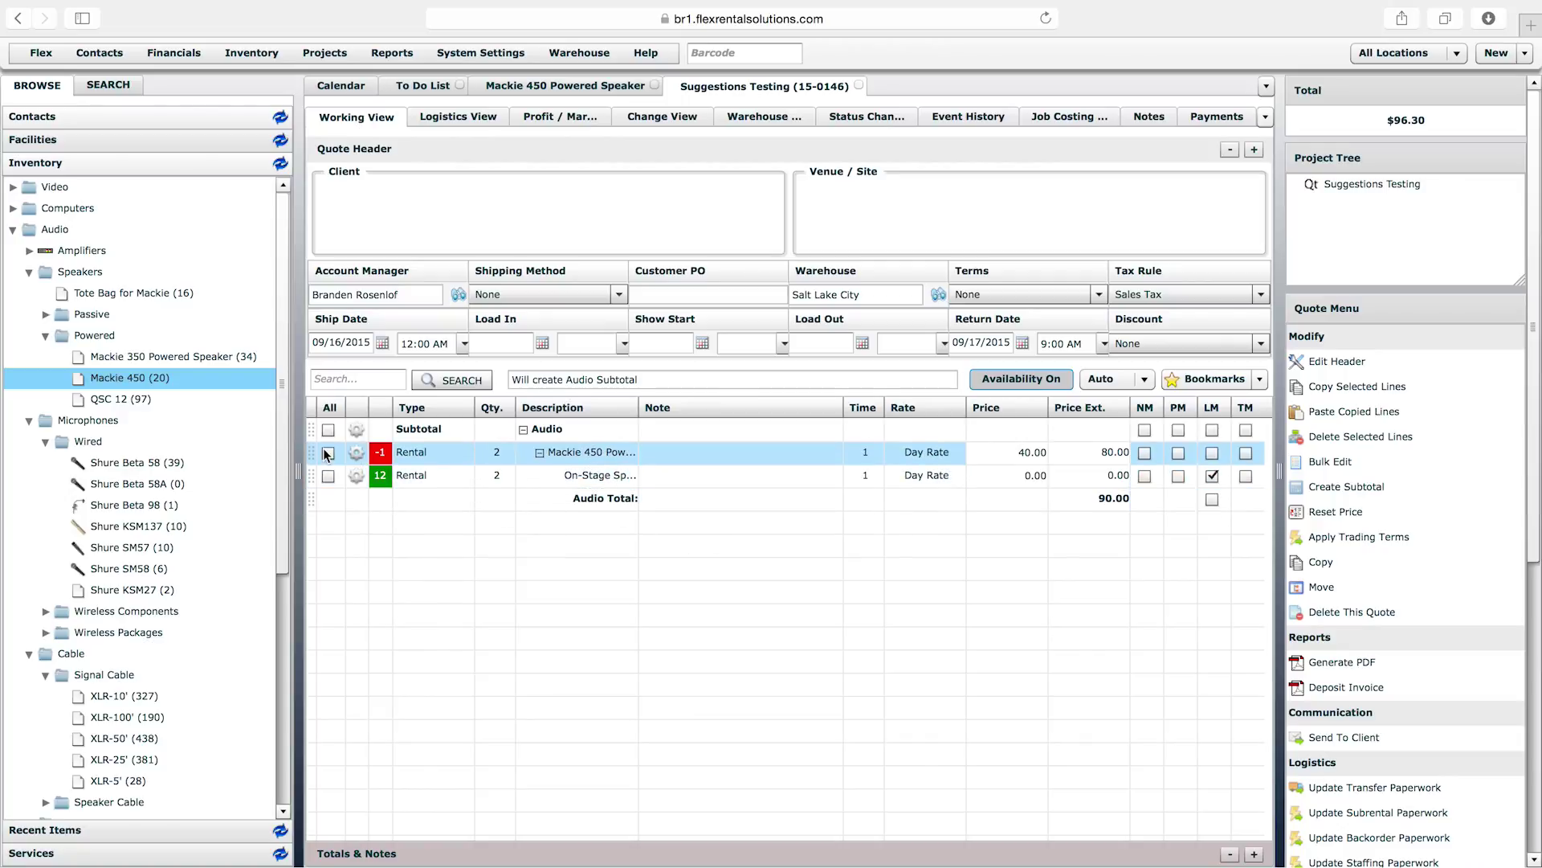
Step: View the availability schedule of the quote's Mackie 450 line and return to the quote
right_click(374, 453)
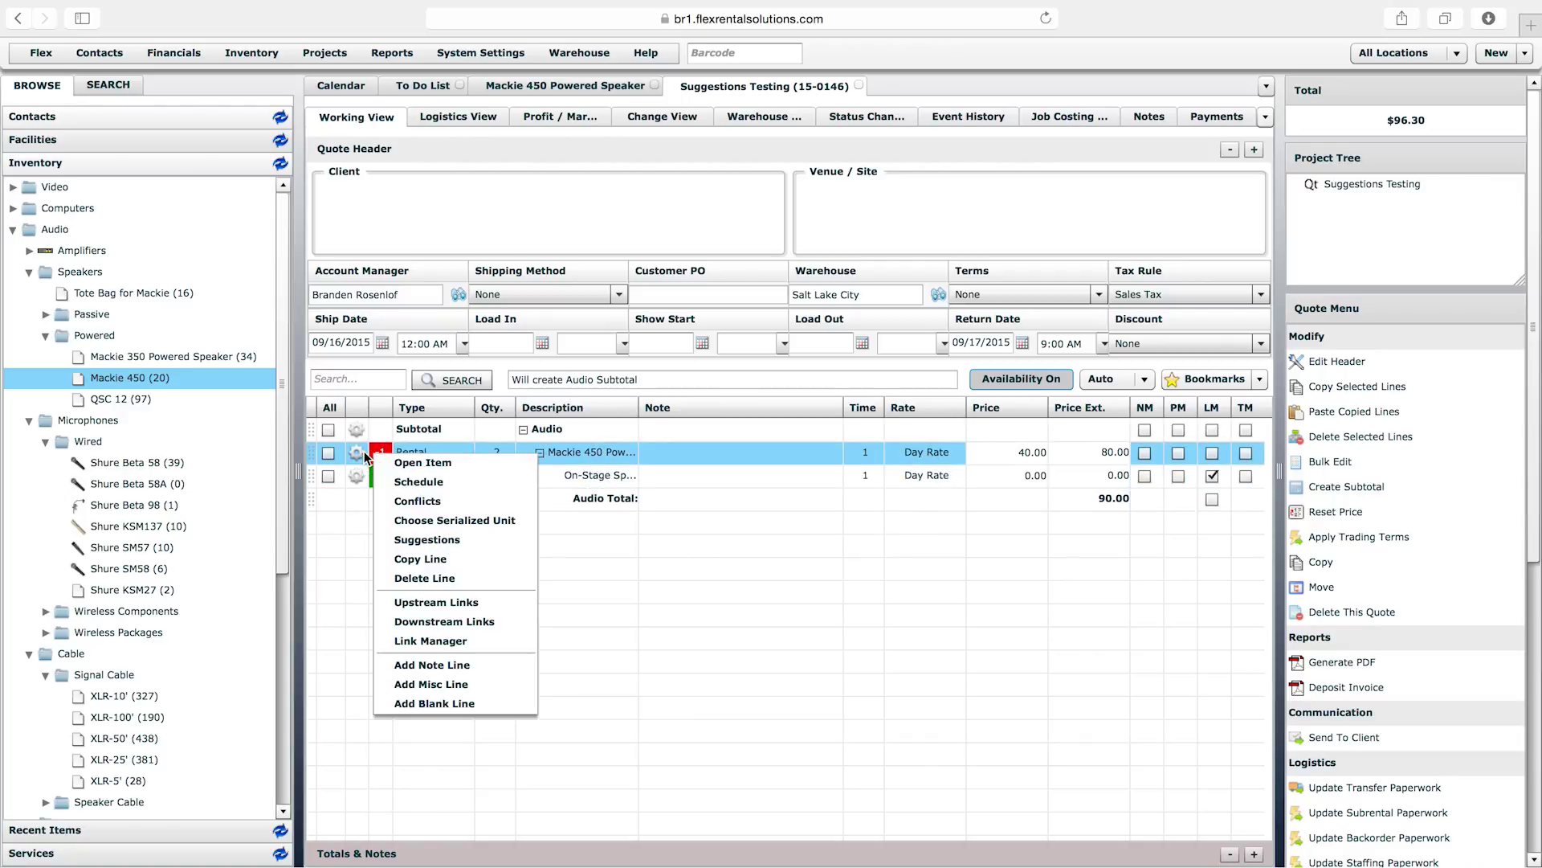
left_click(441, 482)
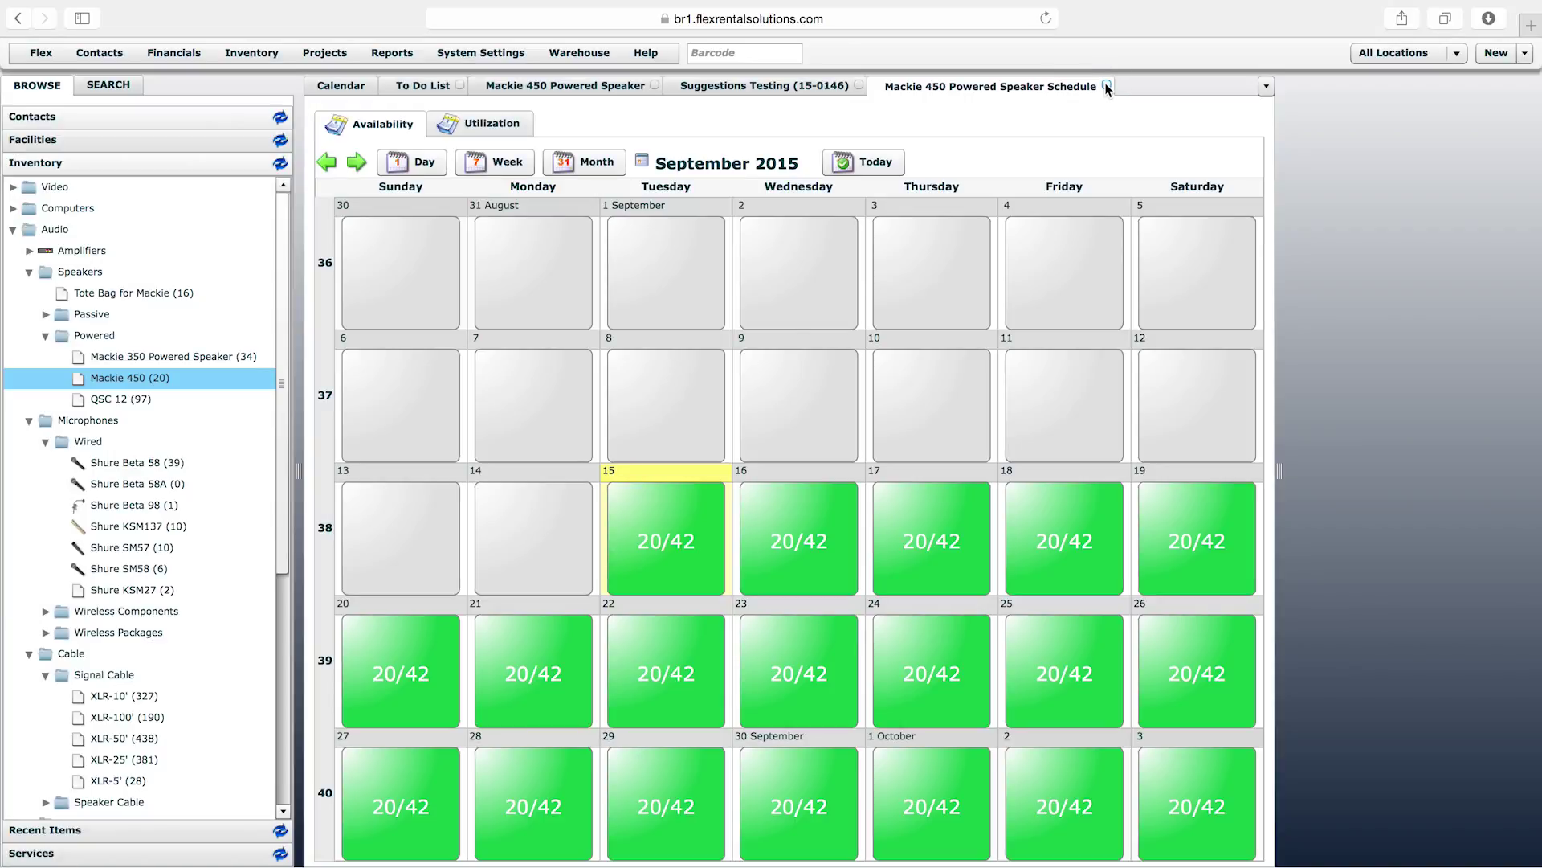
left_click(1107, 86)
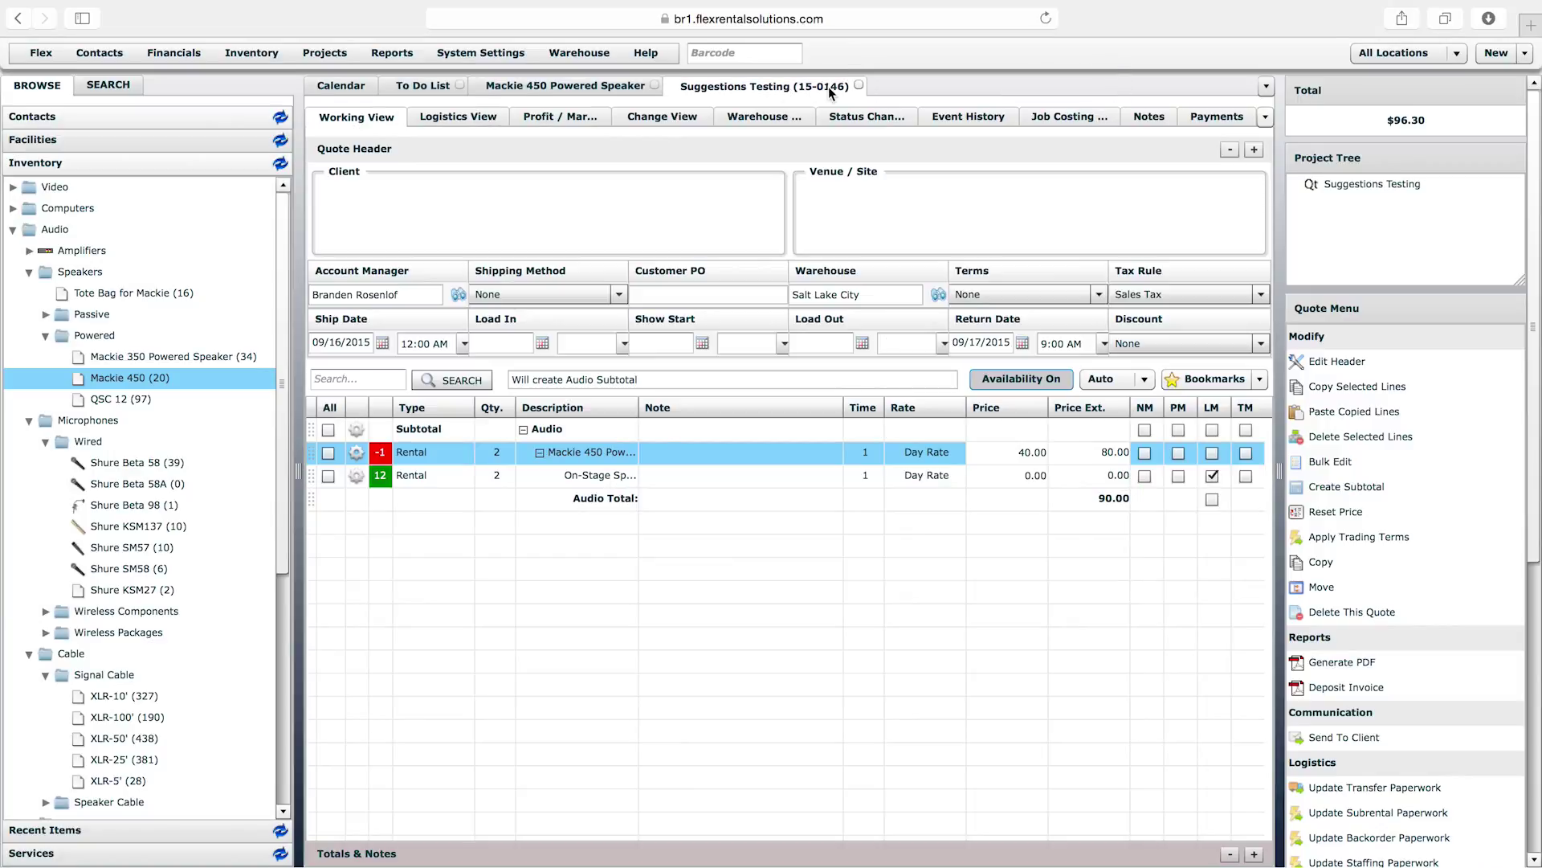
left_click(358, 453)
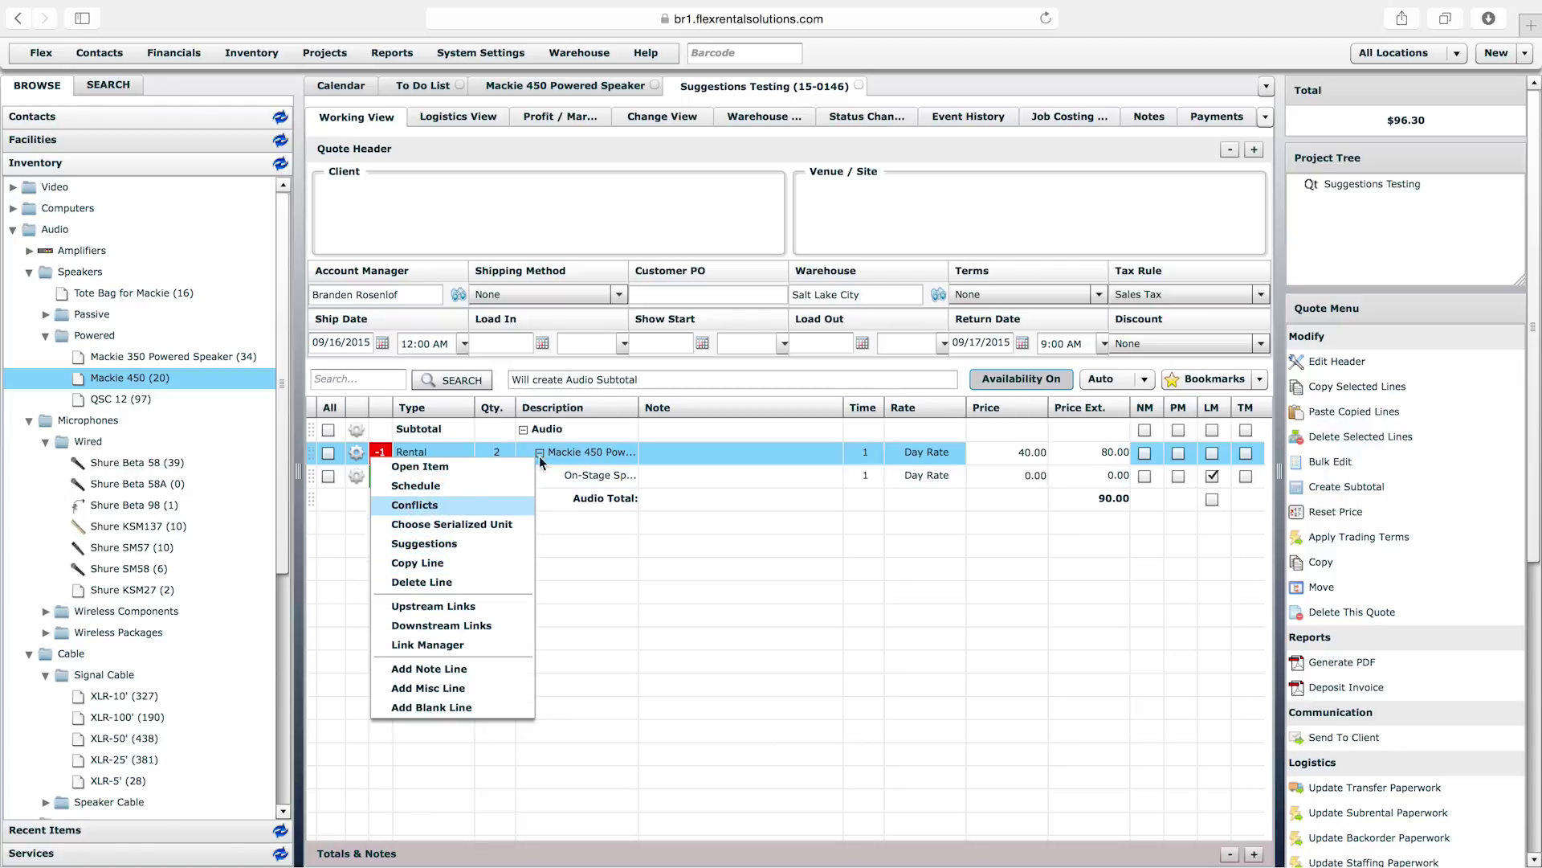
left_click(427, 547)
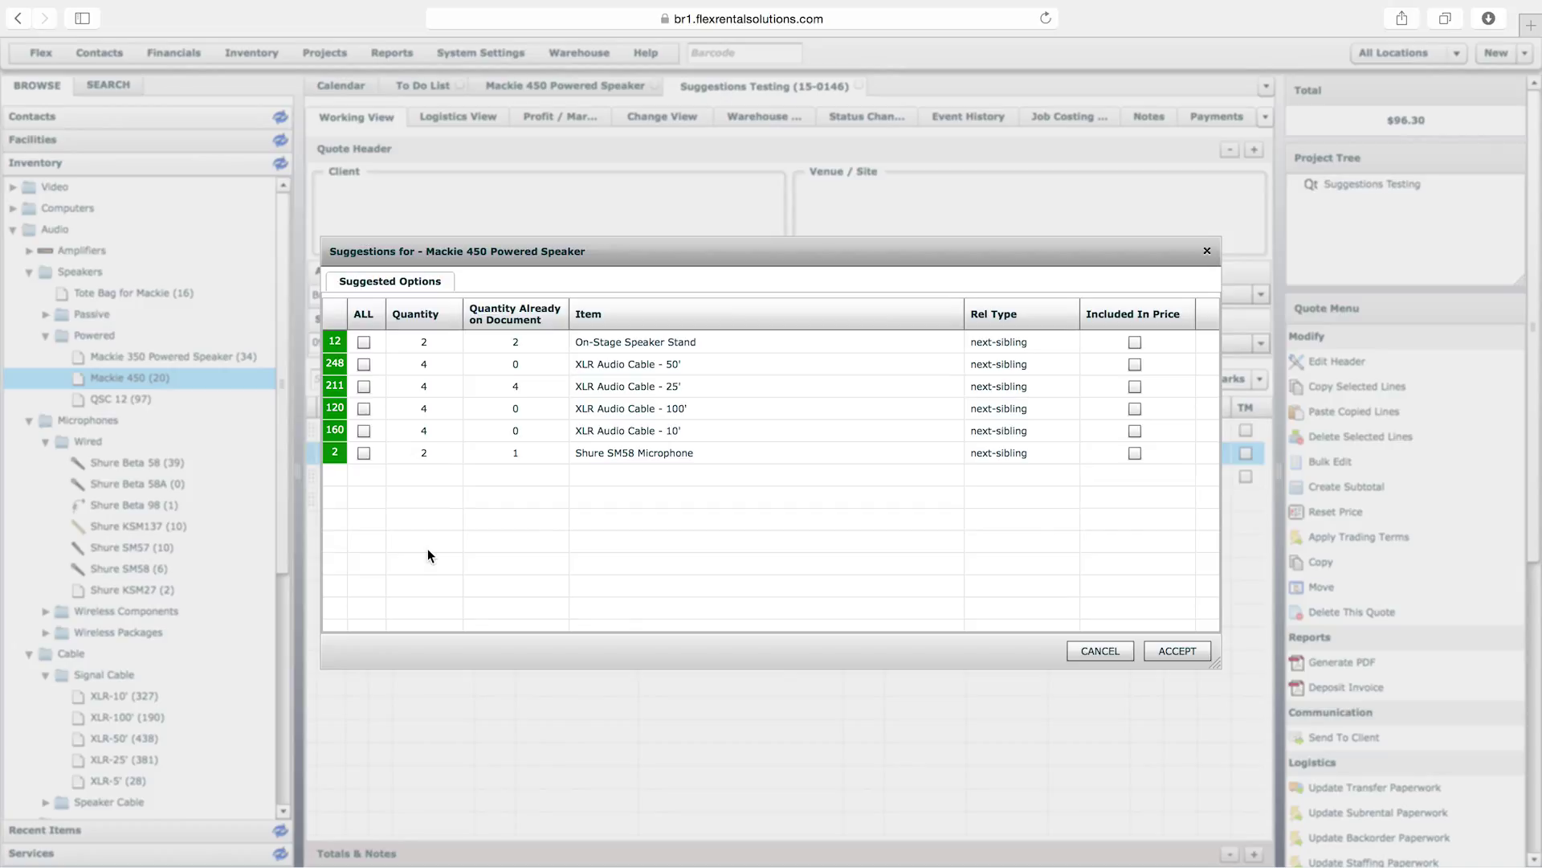
left_click(364, 386)
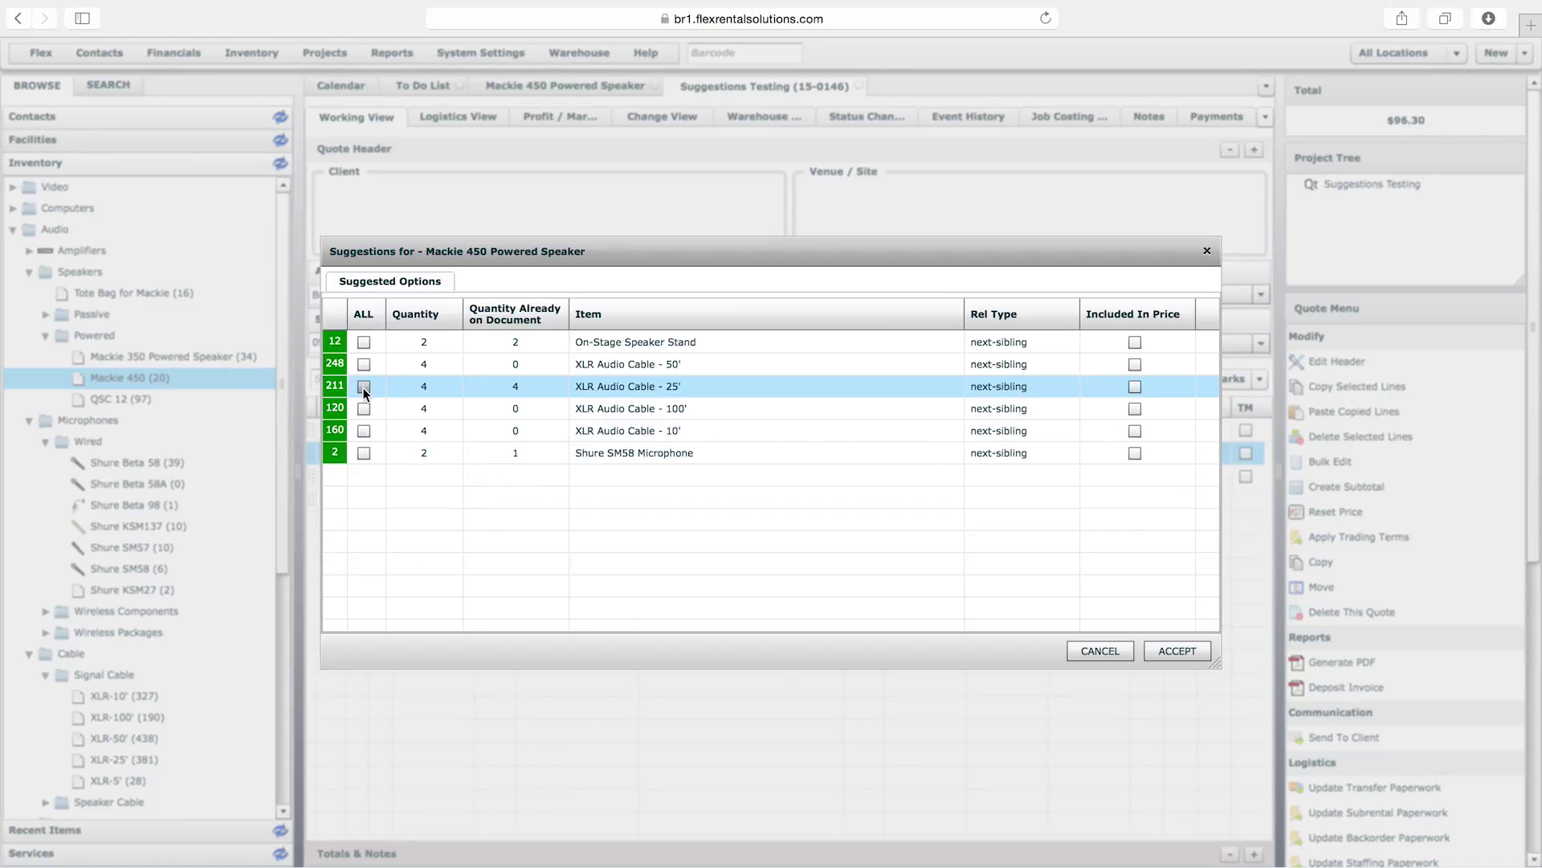
left_click(360, 455)
left_click(415, 455)
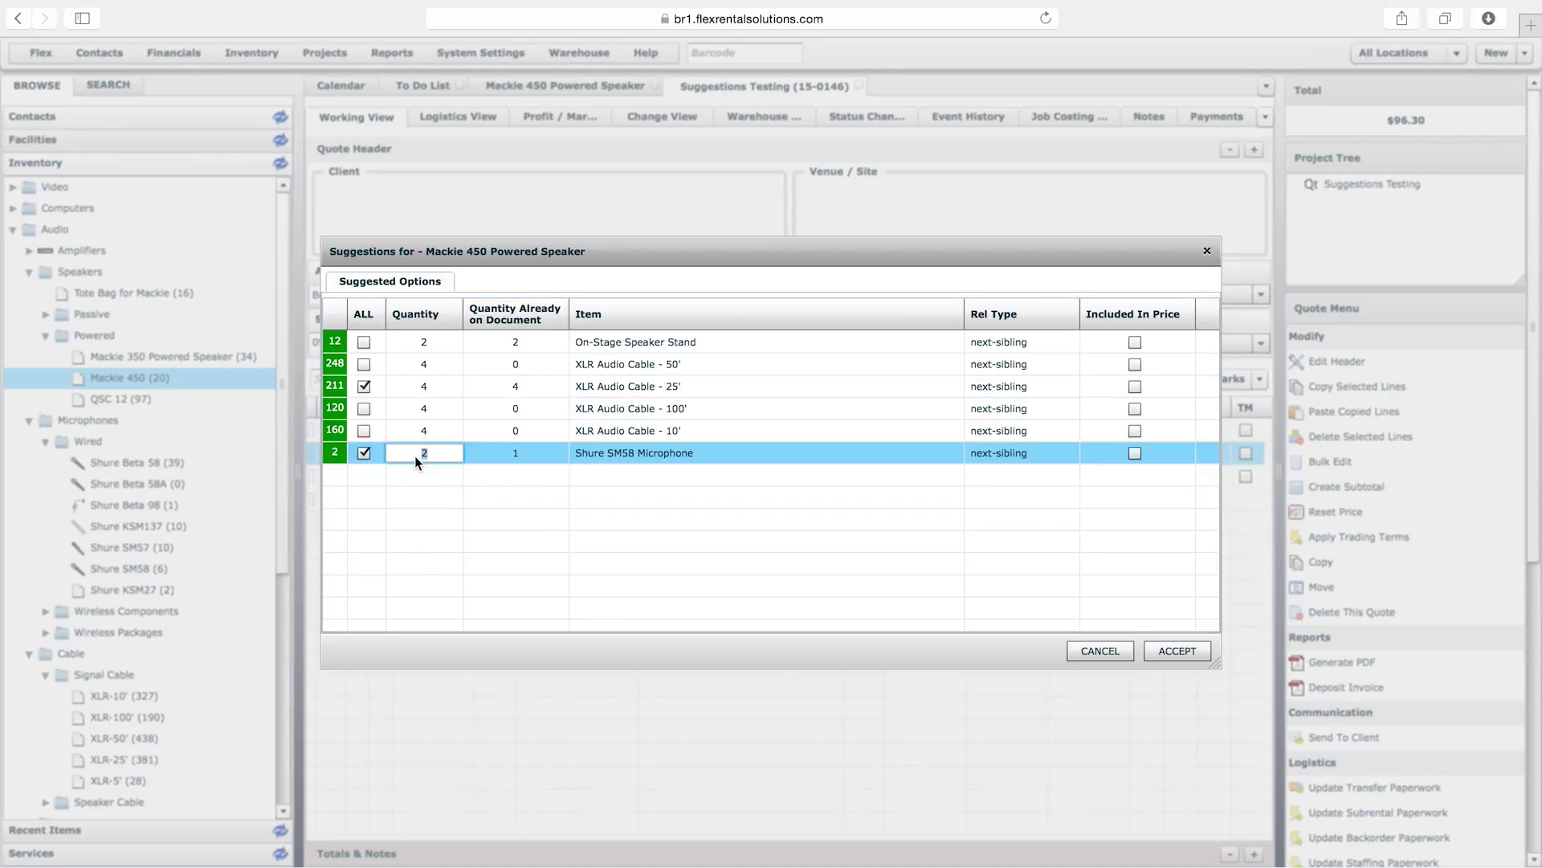
left_click(1100, 652)
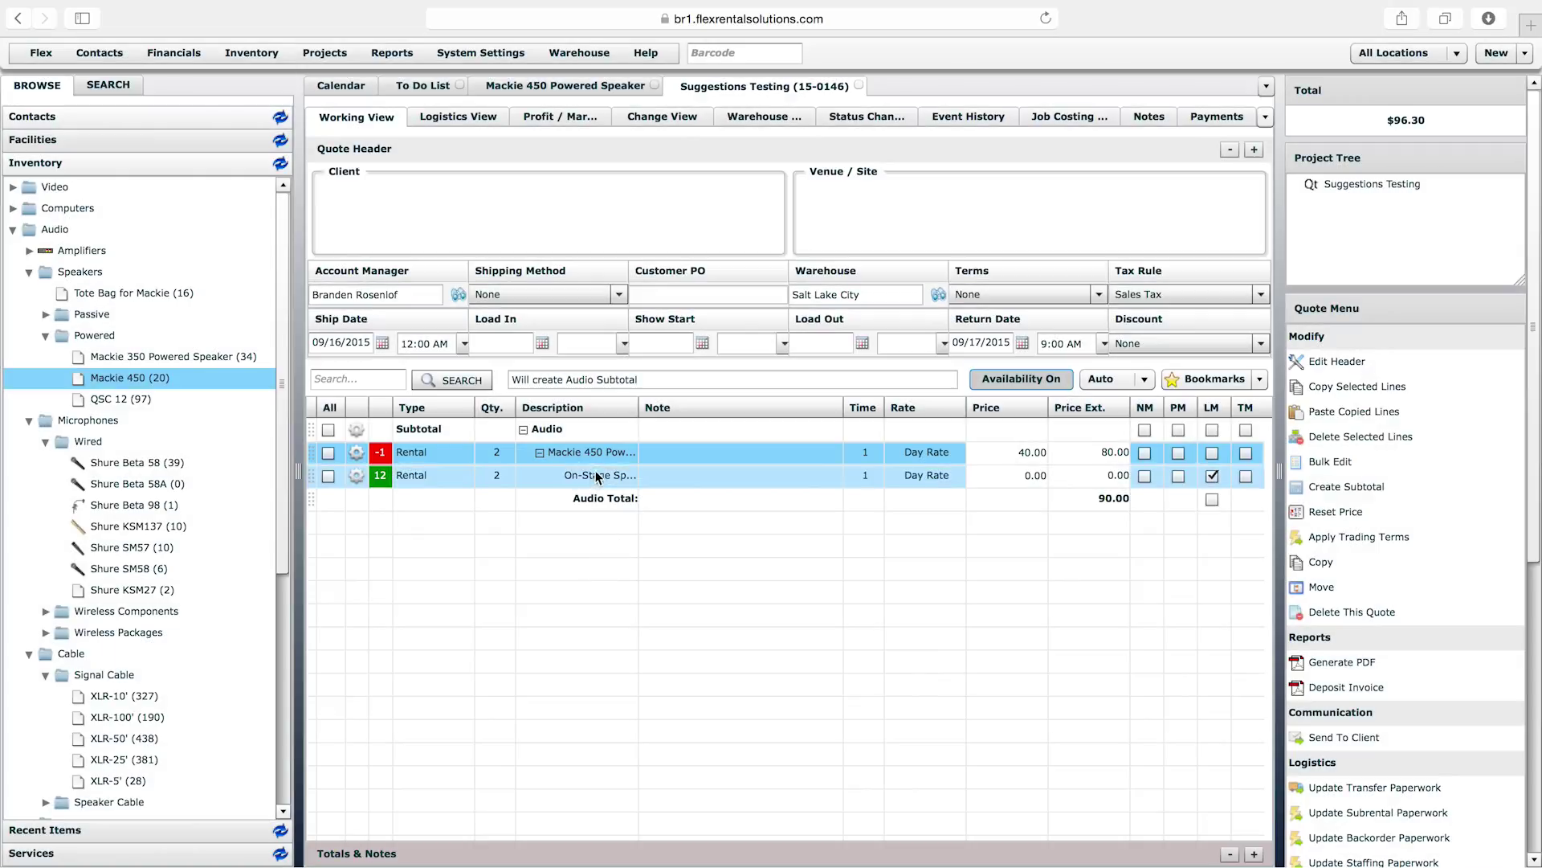
Step: Reload the quote and widen the Description column to fit the full item names, narrowing the Note column
right_click(812, 88)
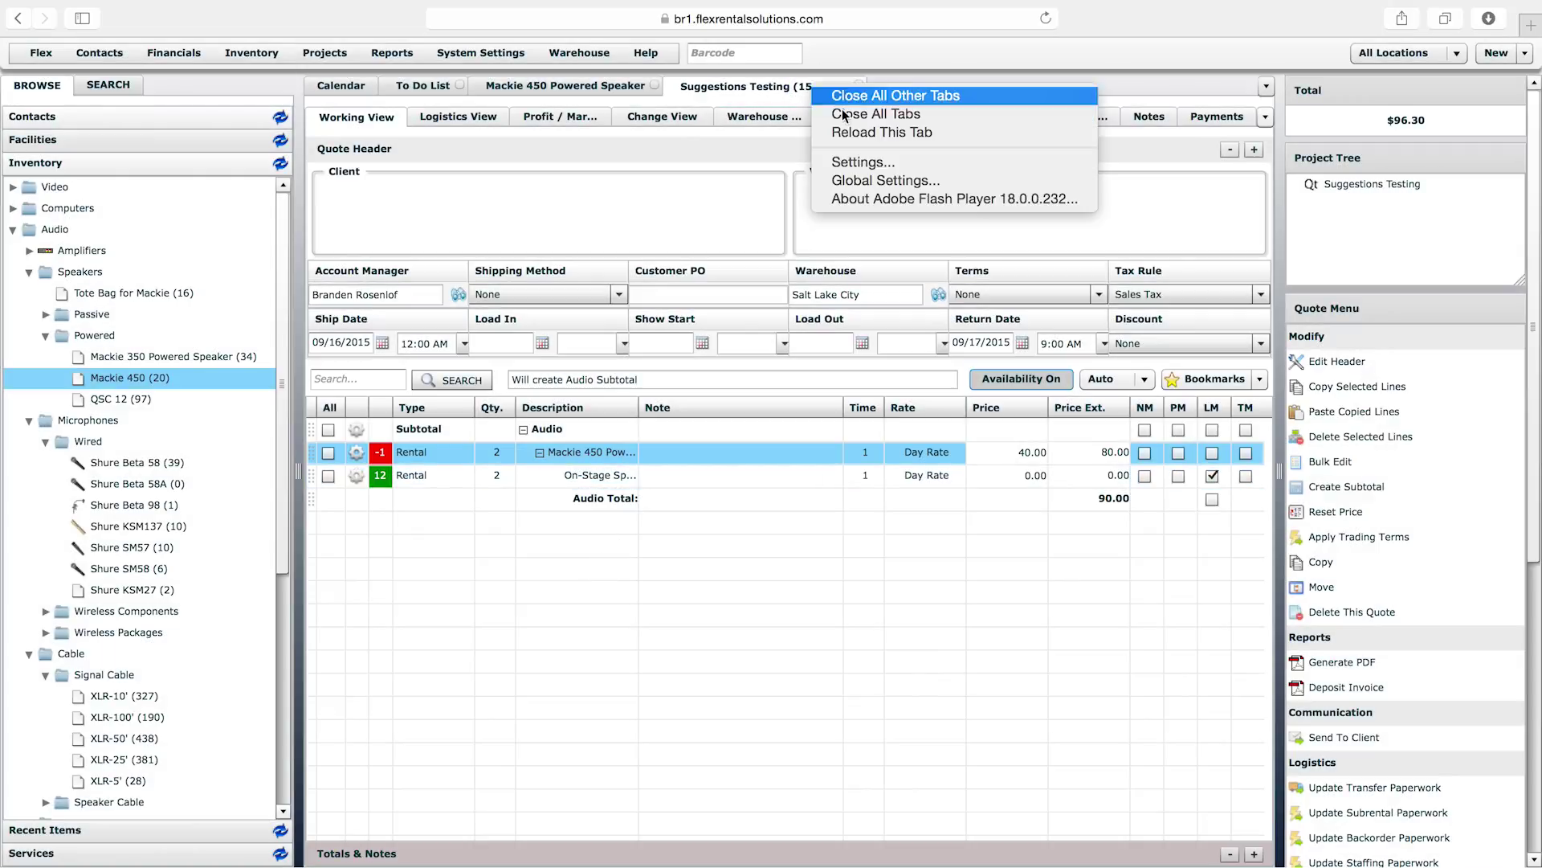
left_click(865, 133)
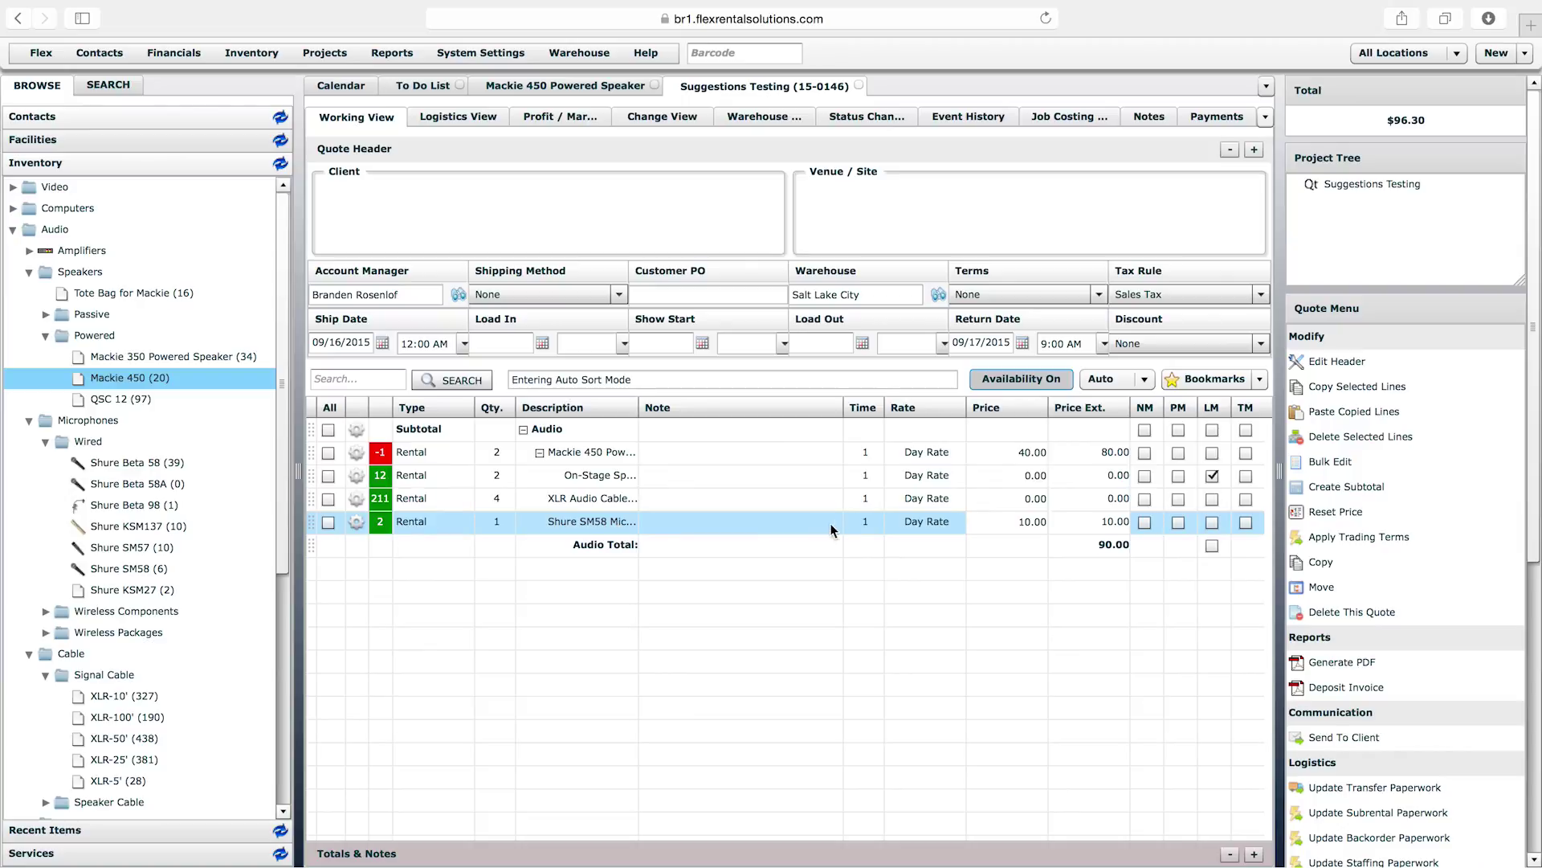
left_click(909, 587)
left_click_drag(640, 408, 721, 408)
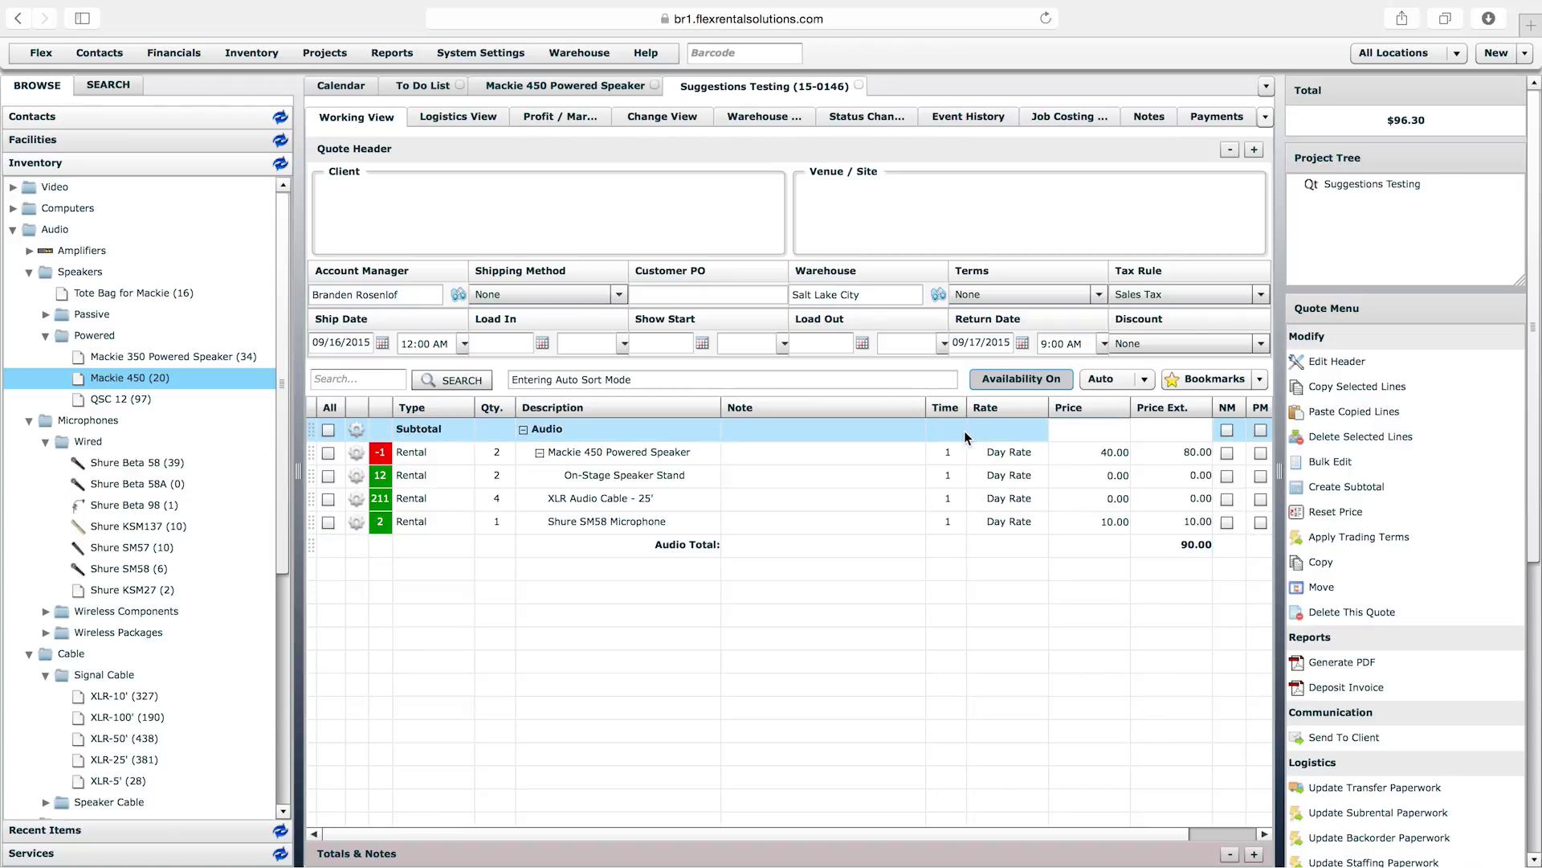
left_click_drag(926, 408, 851, 407)
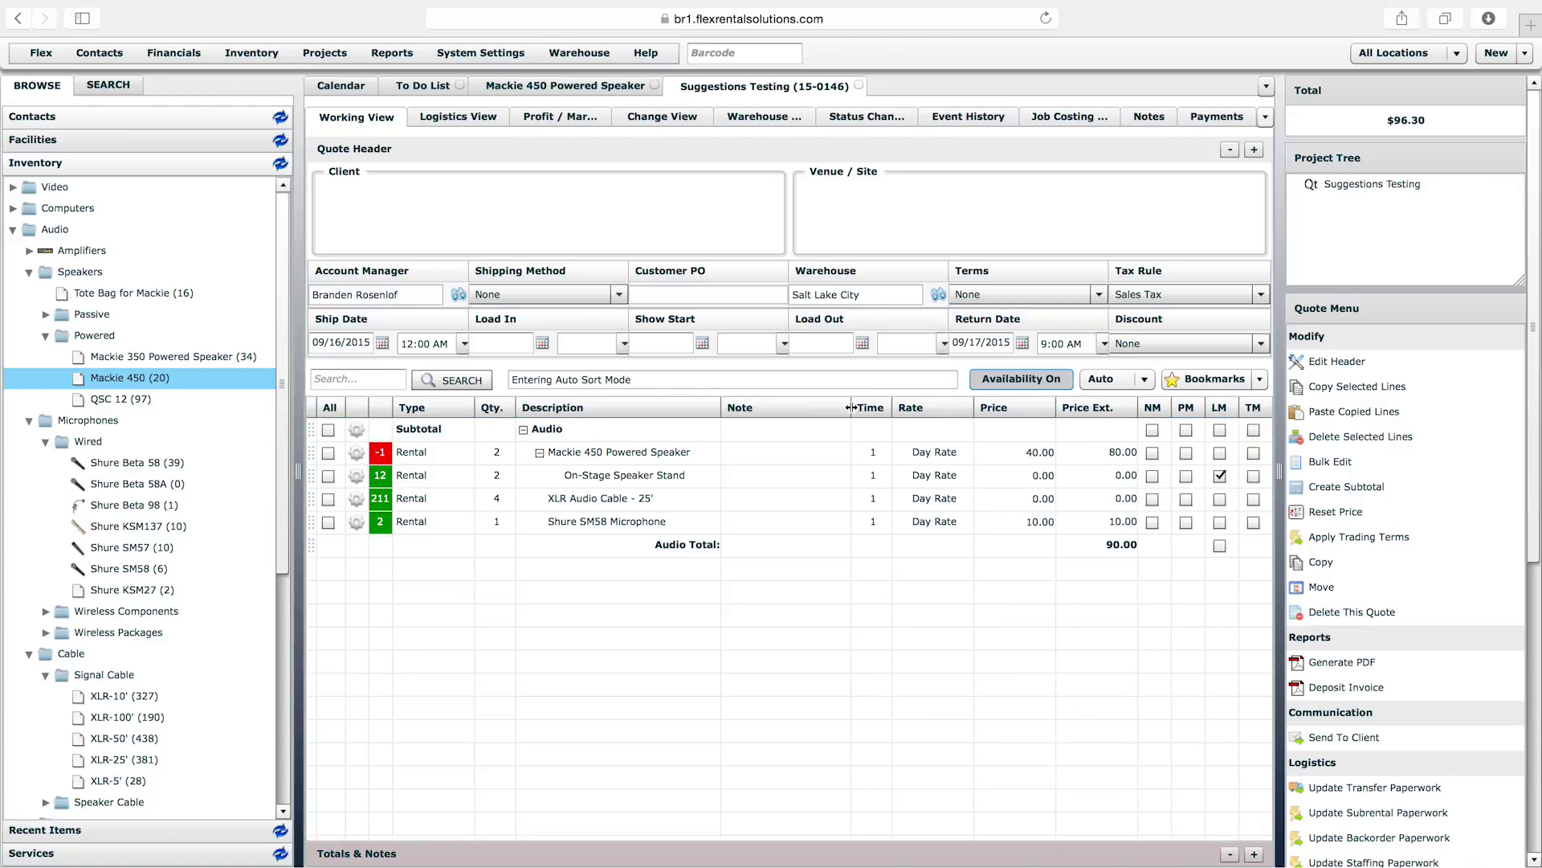
Step: Turn off the LM option on the quote's On-Stage Speaker Stand line
left_click(1219, 475)
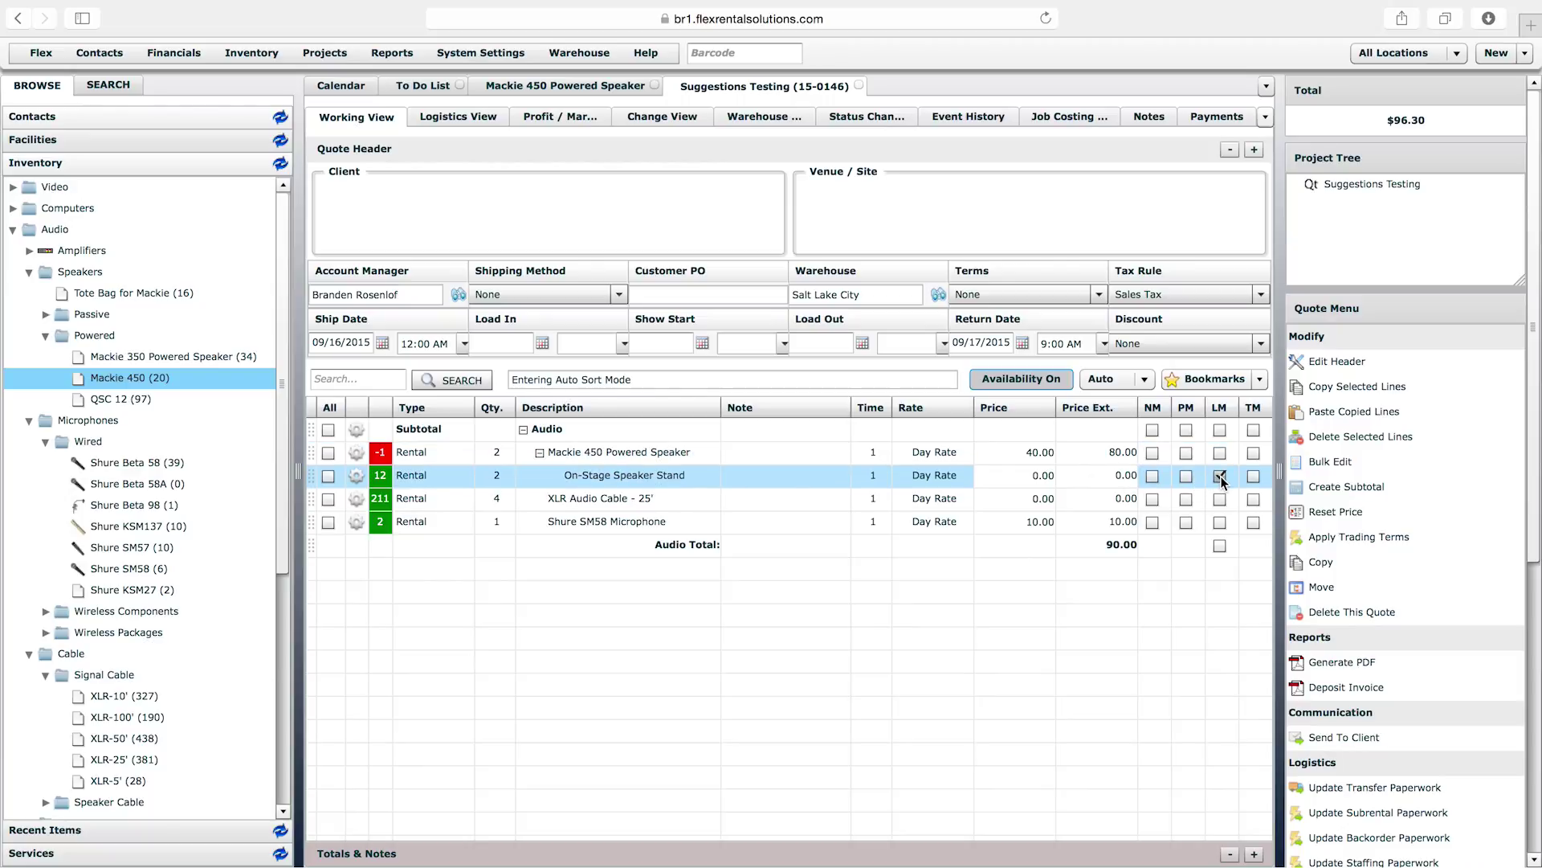
left_click(1221, 475)
left_click(666, 589)
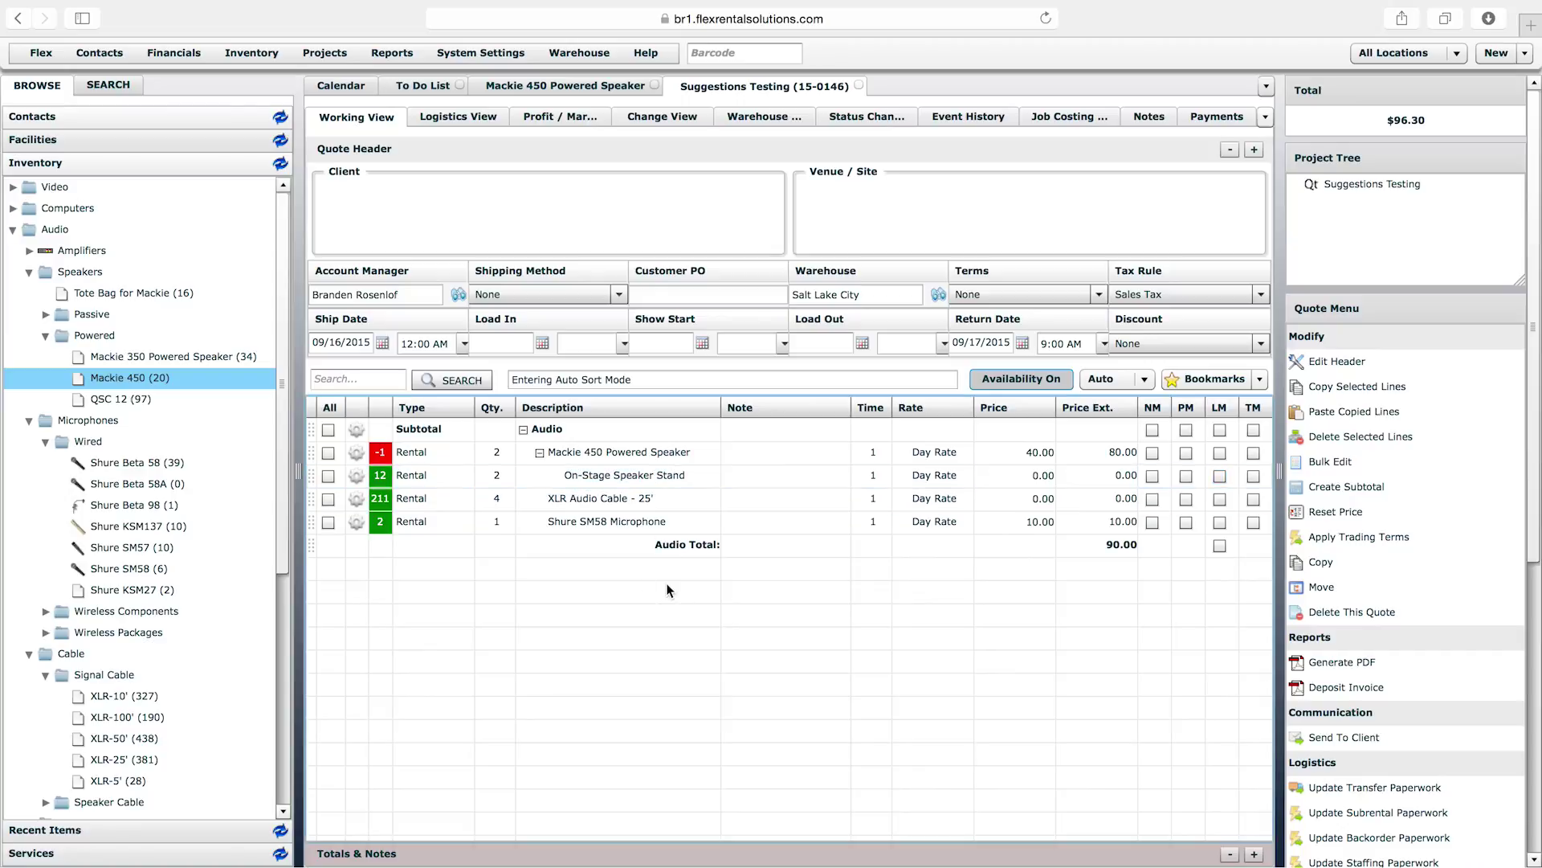
Step: Add the XLR Audio Cable - 100' with quantity 4 from the Mackie 450 line's suggestions
left_click(356, 453)
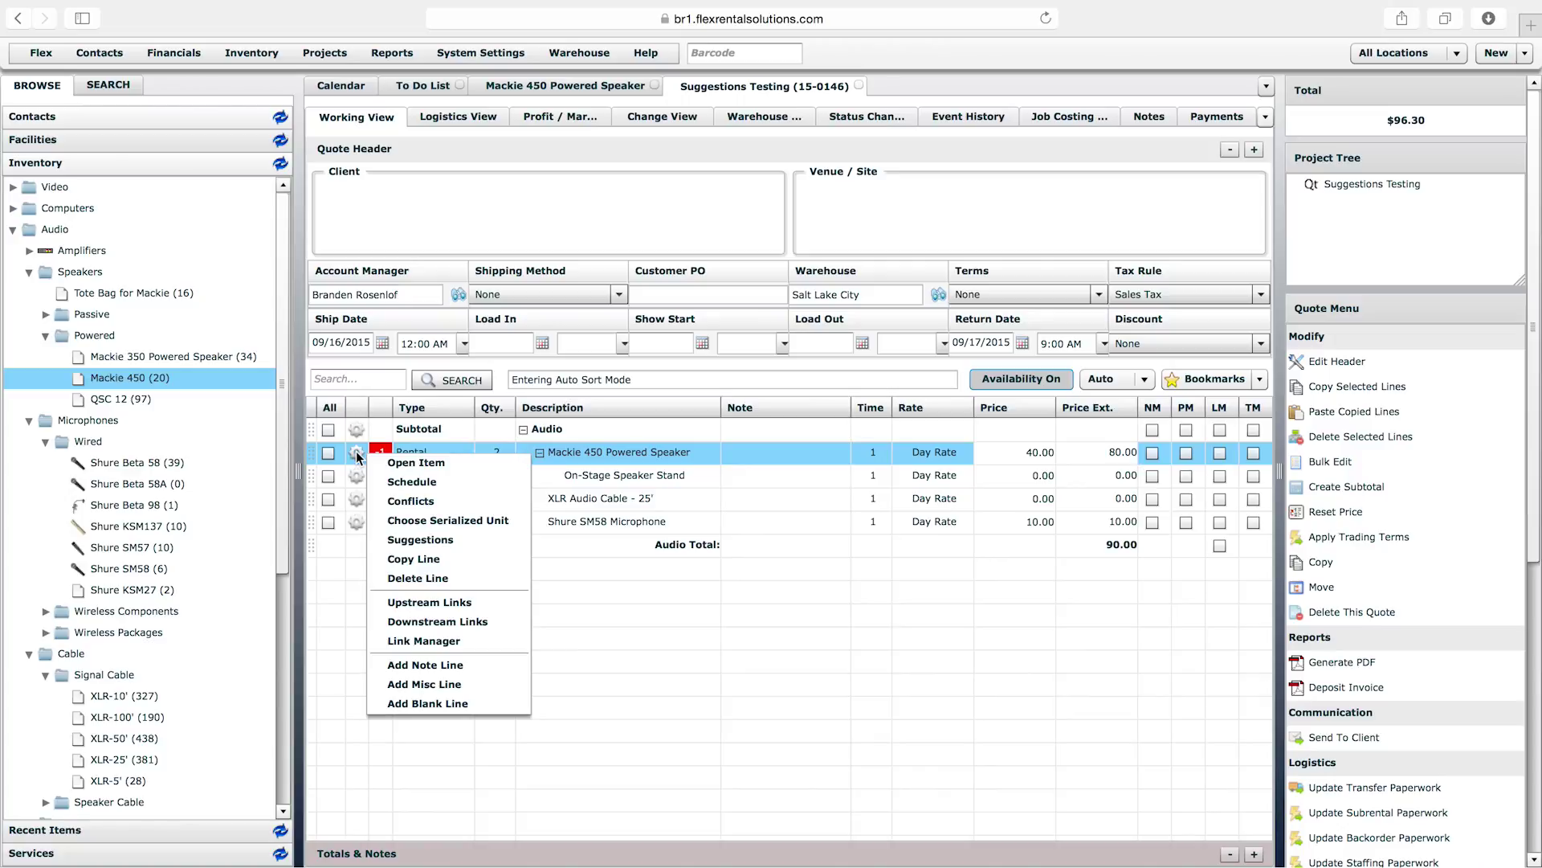
left_click(446, 543)
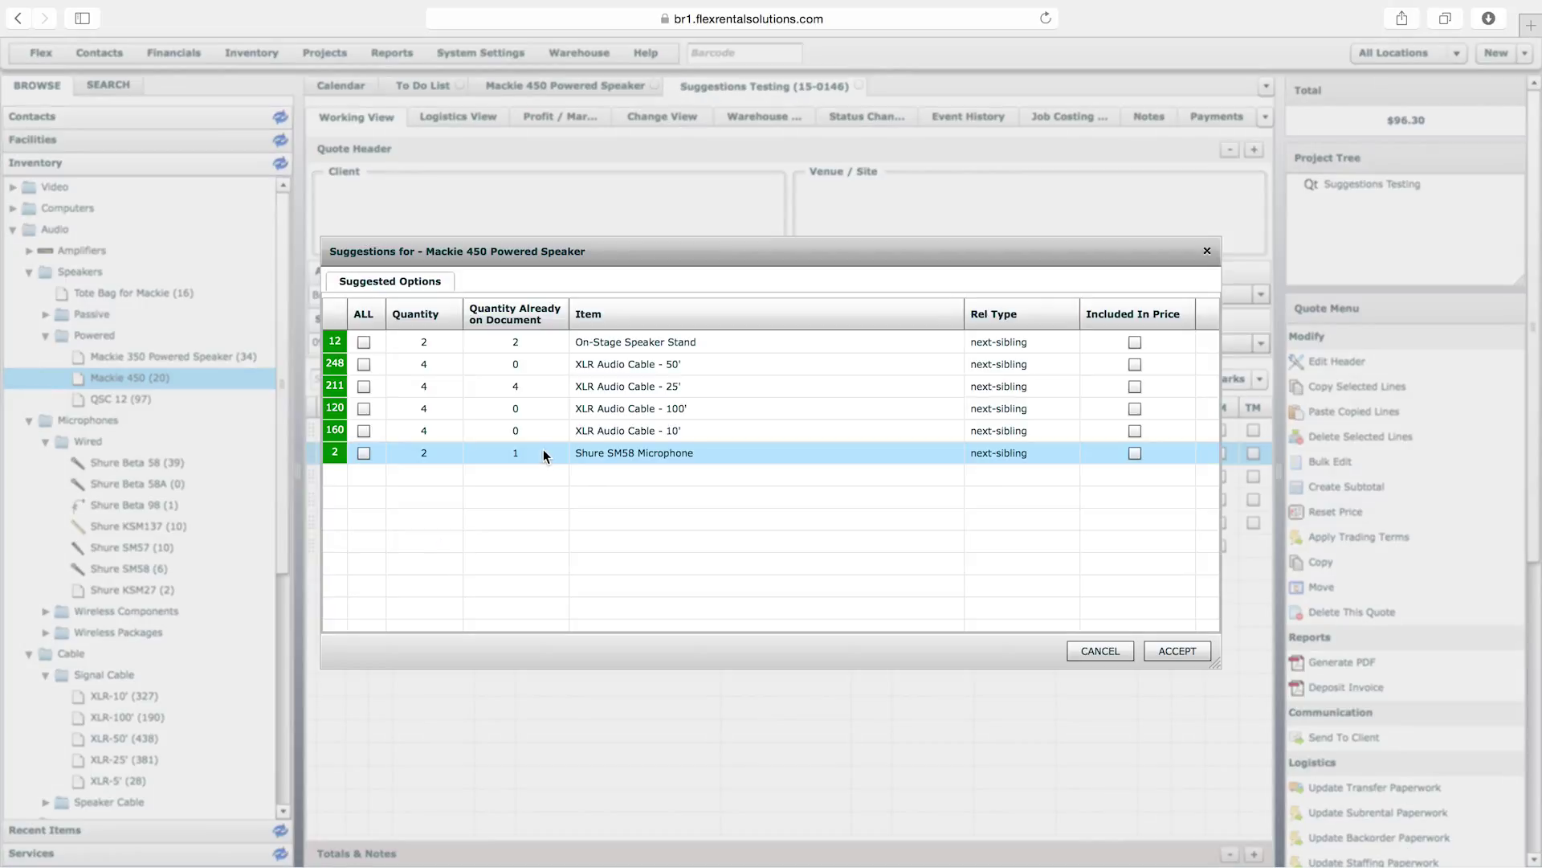
left_click(364, 408)
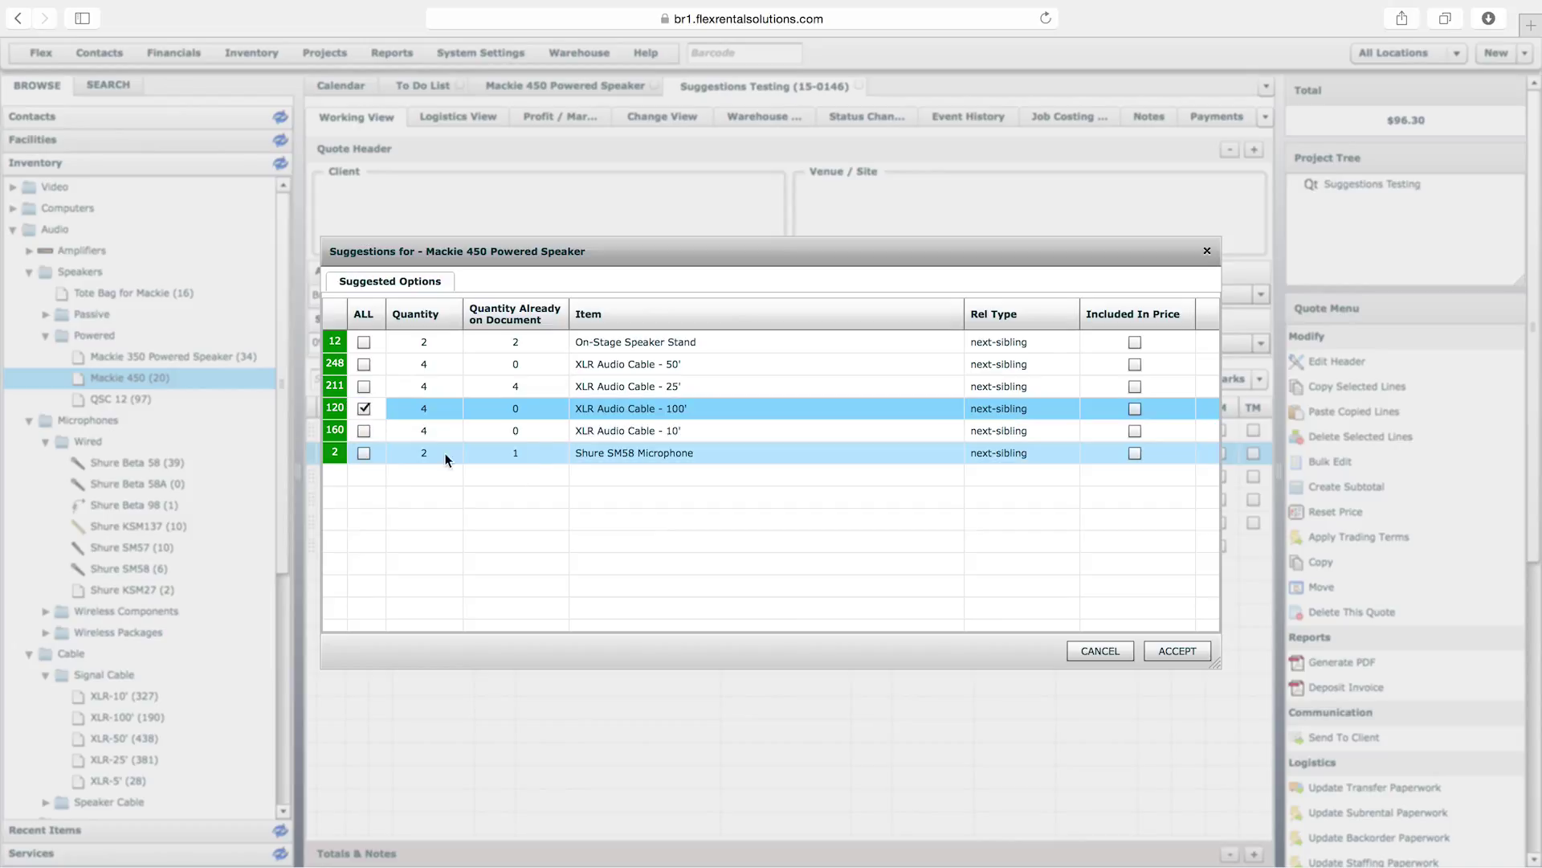
left_click(1178, 650)
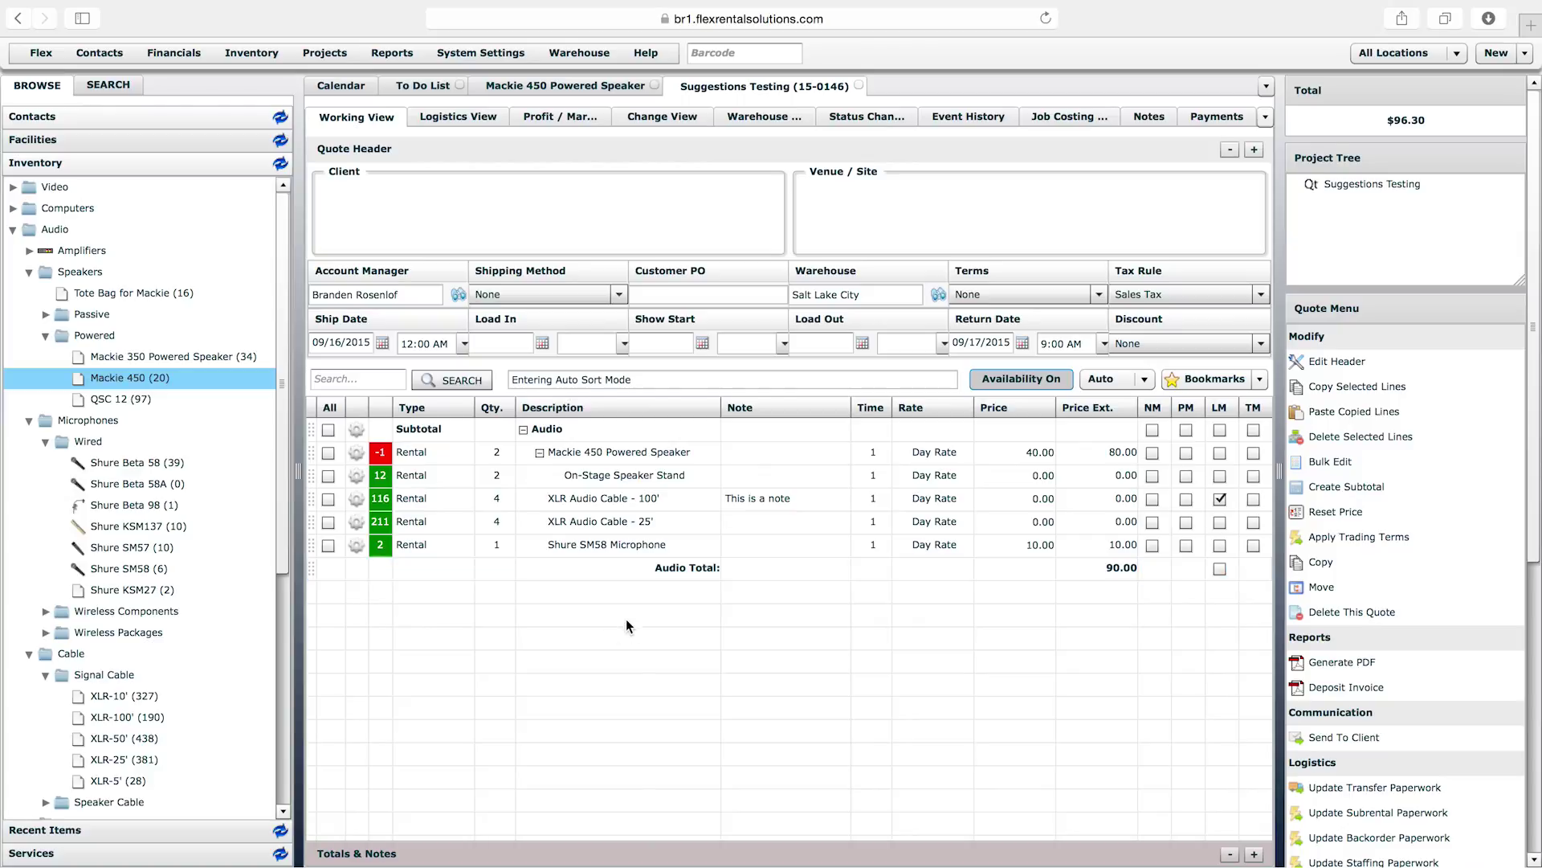
Step: Try setting the On-Stage Speaker Stand's relation type to as-child in the quote's Mackie 450 suggestions, and cancel the dialog
left_click(587, 87)
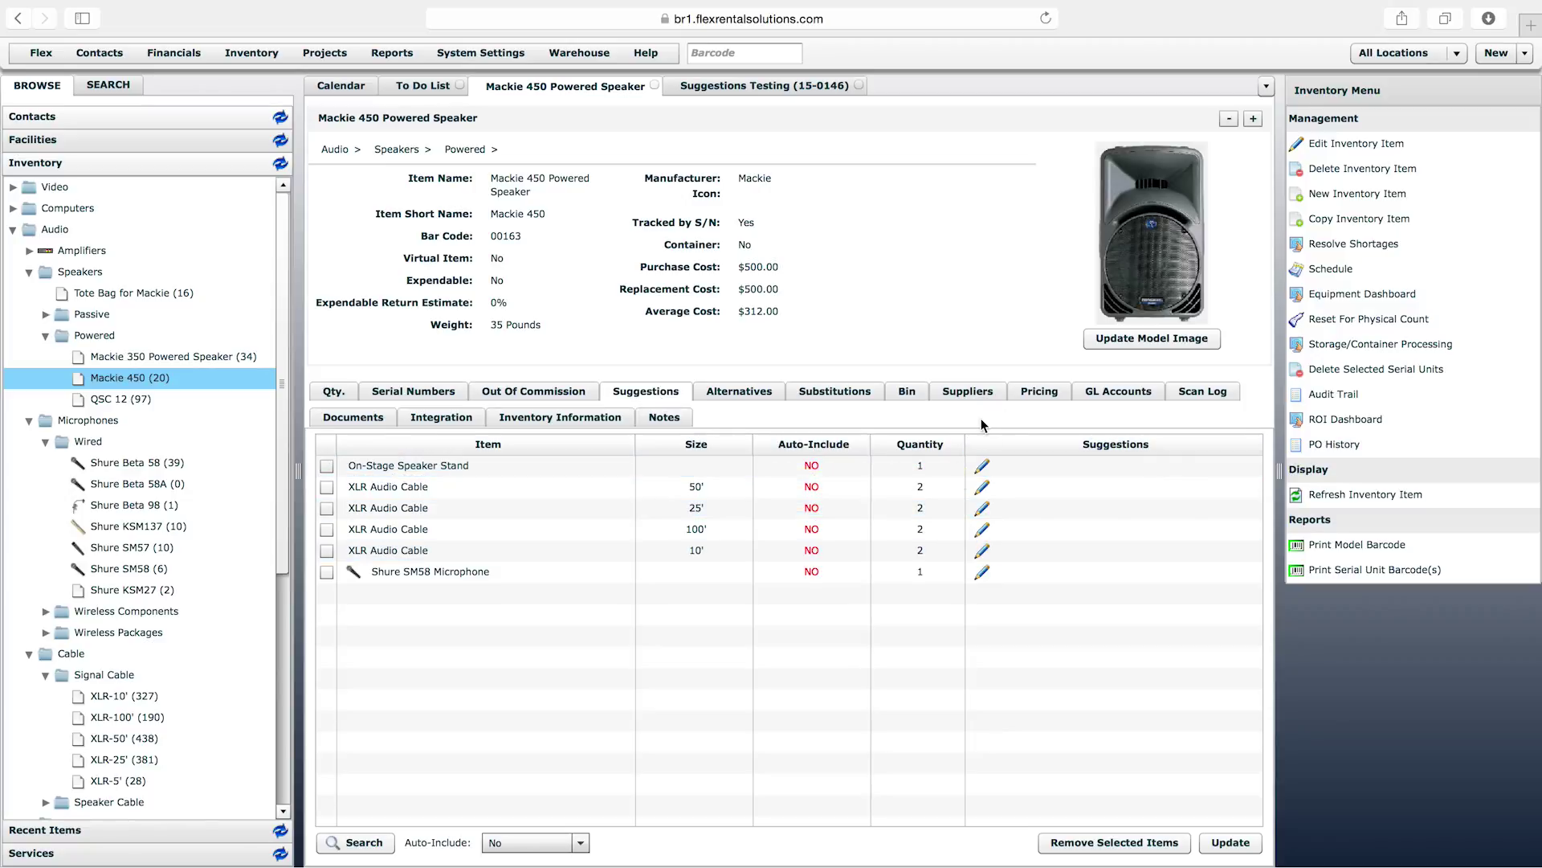
left_click(852, 85)
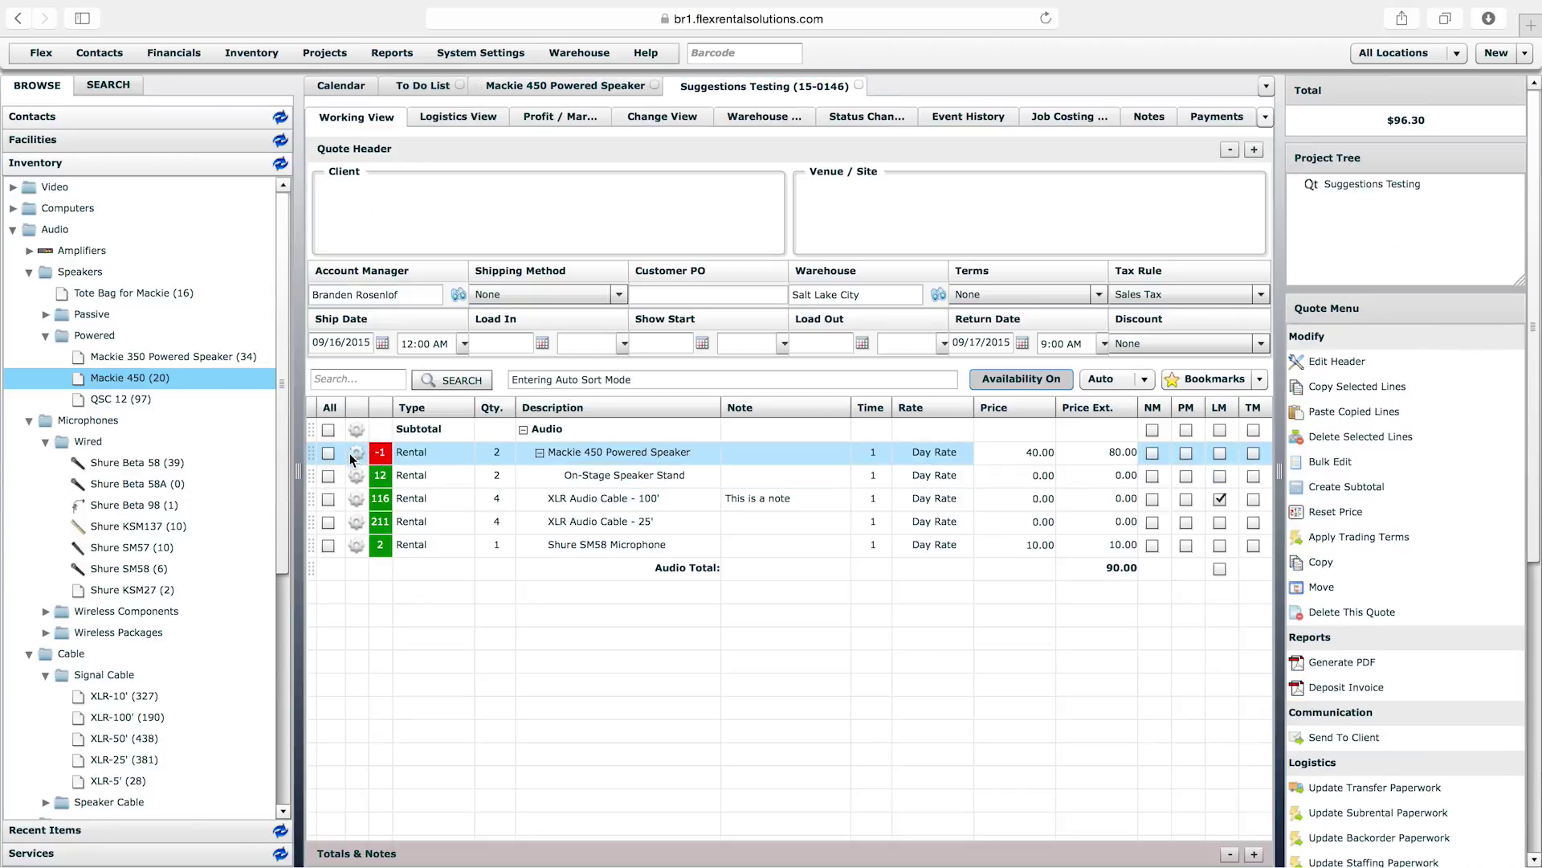
left_click(353, 454)
left_click(400, 548)
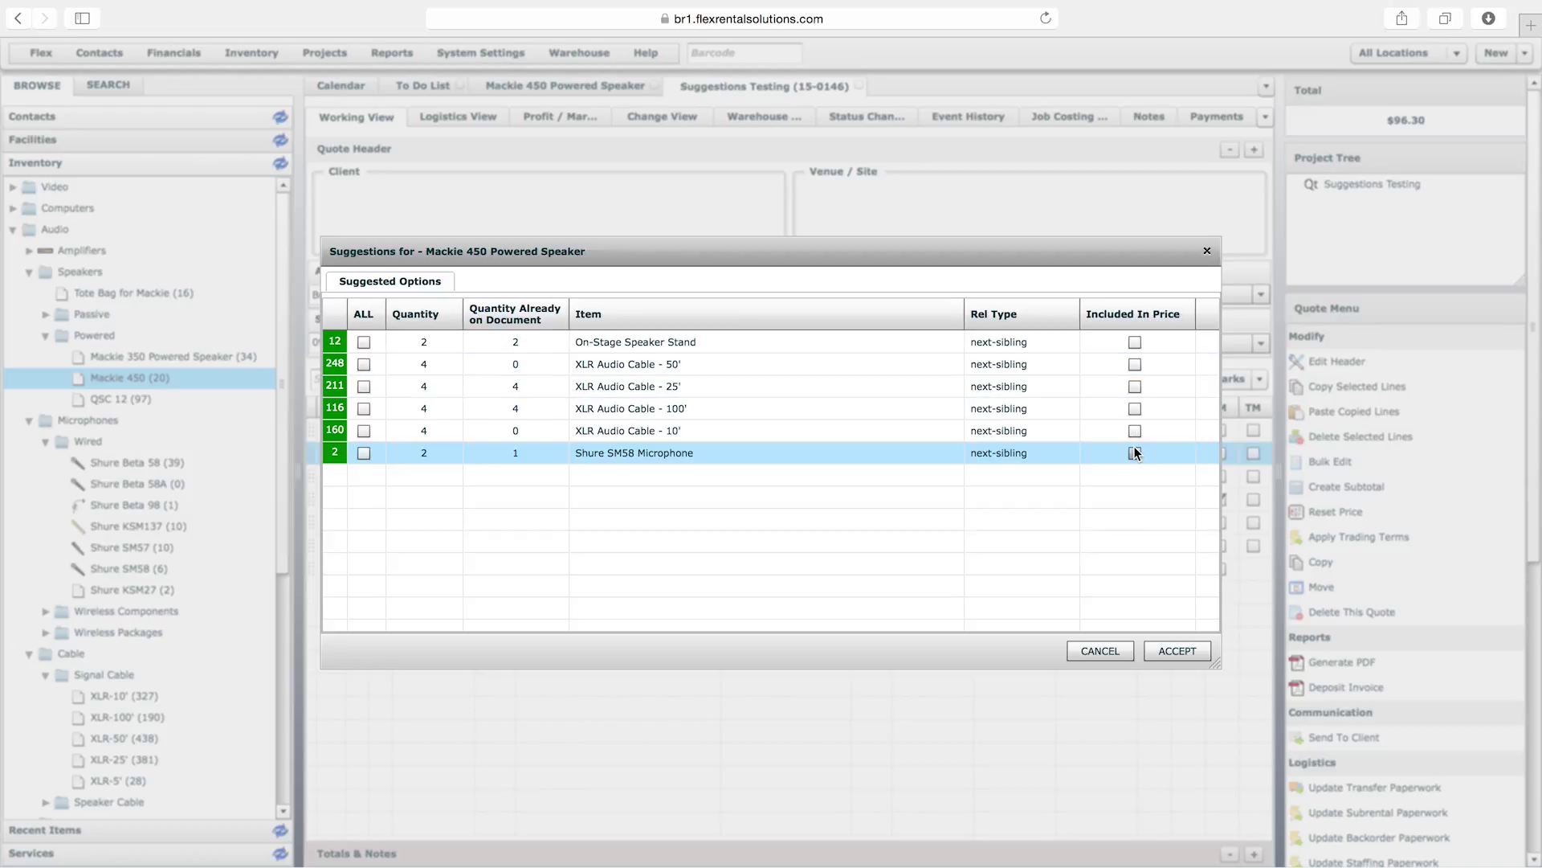
left_click(1020, 340)
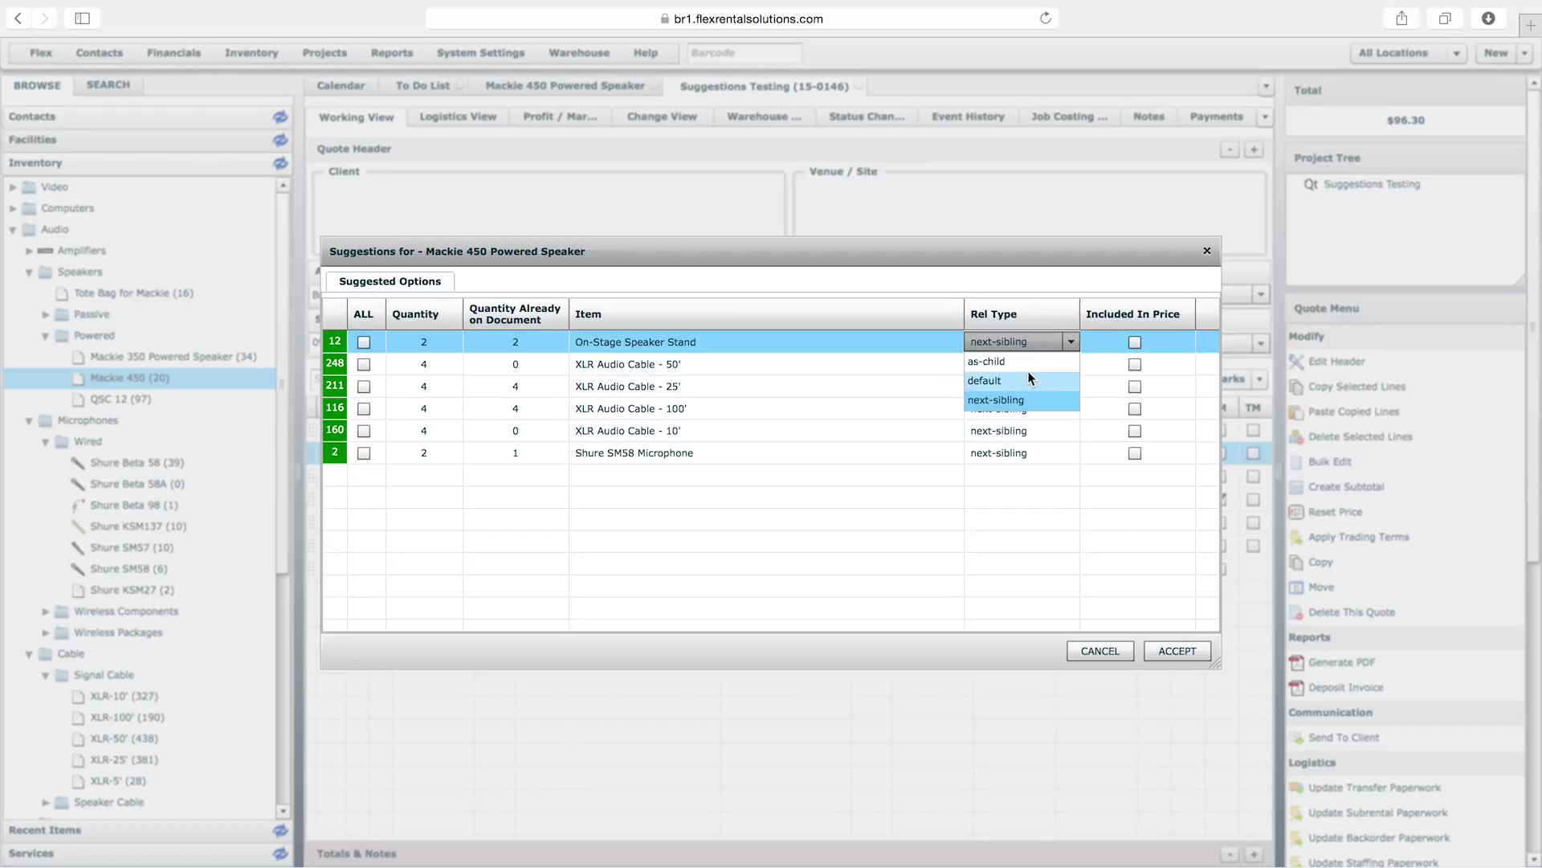
left_click(364, 342)
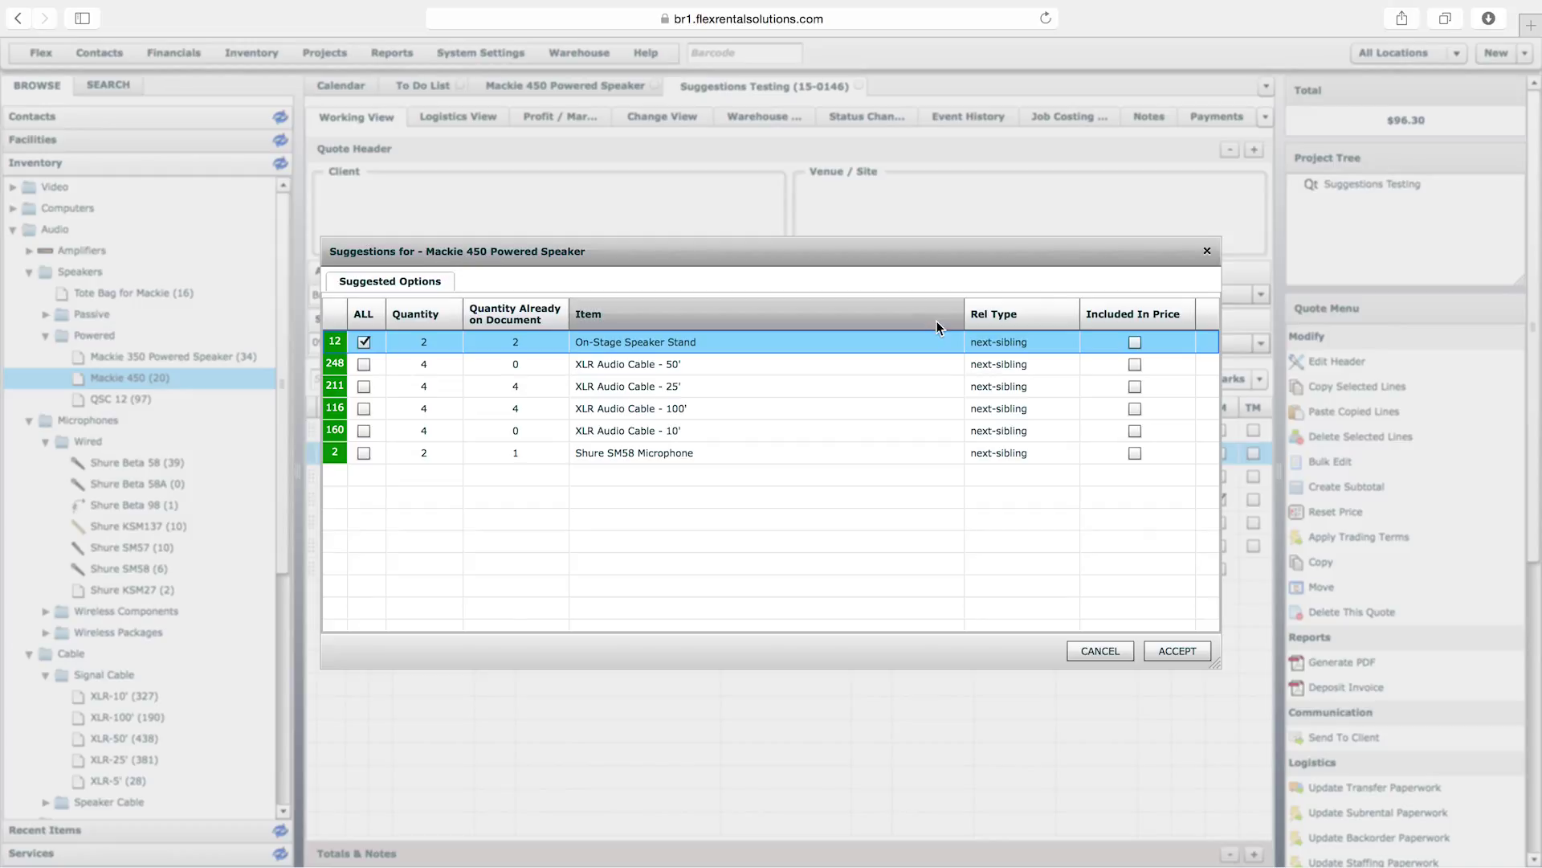
left_click(1024, 340)
left_click(1009, 359)
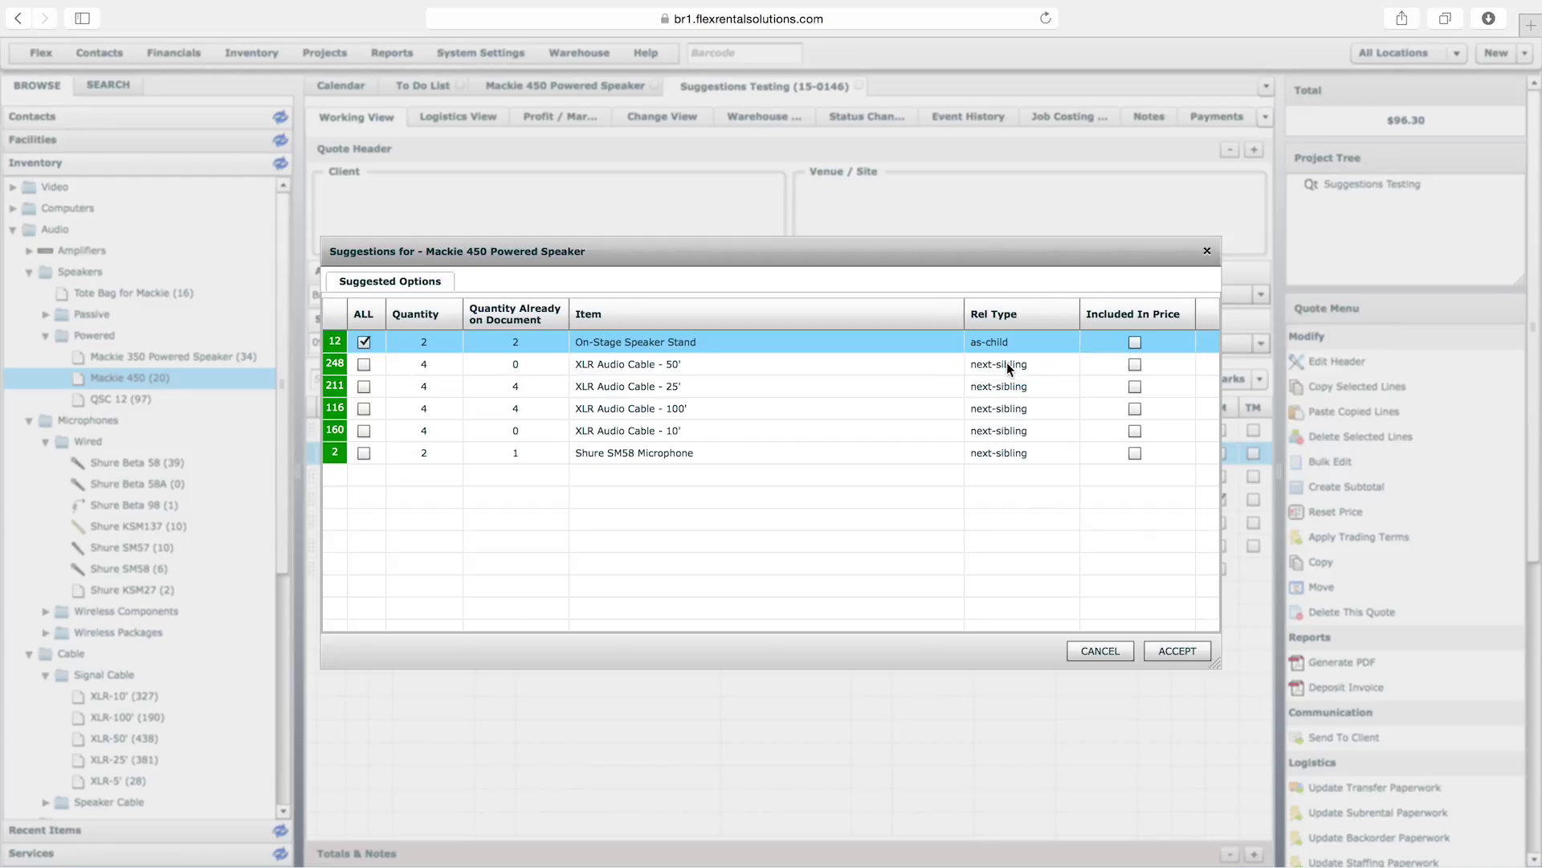
left_click(1103, 652)
Step: Open the list of inventory suggestion types and select the Speaker Stands type
left_click(262, 55)
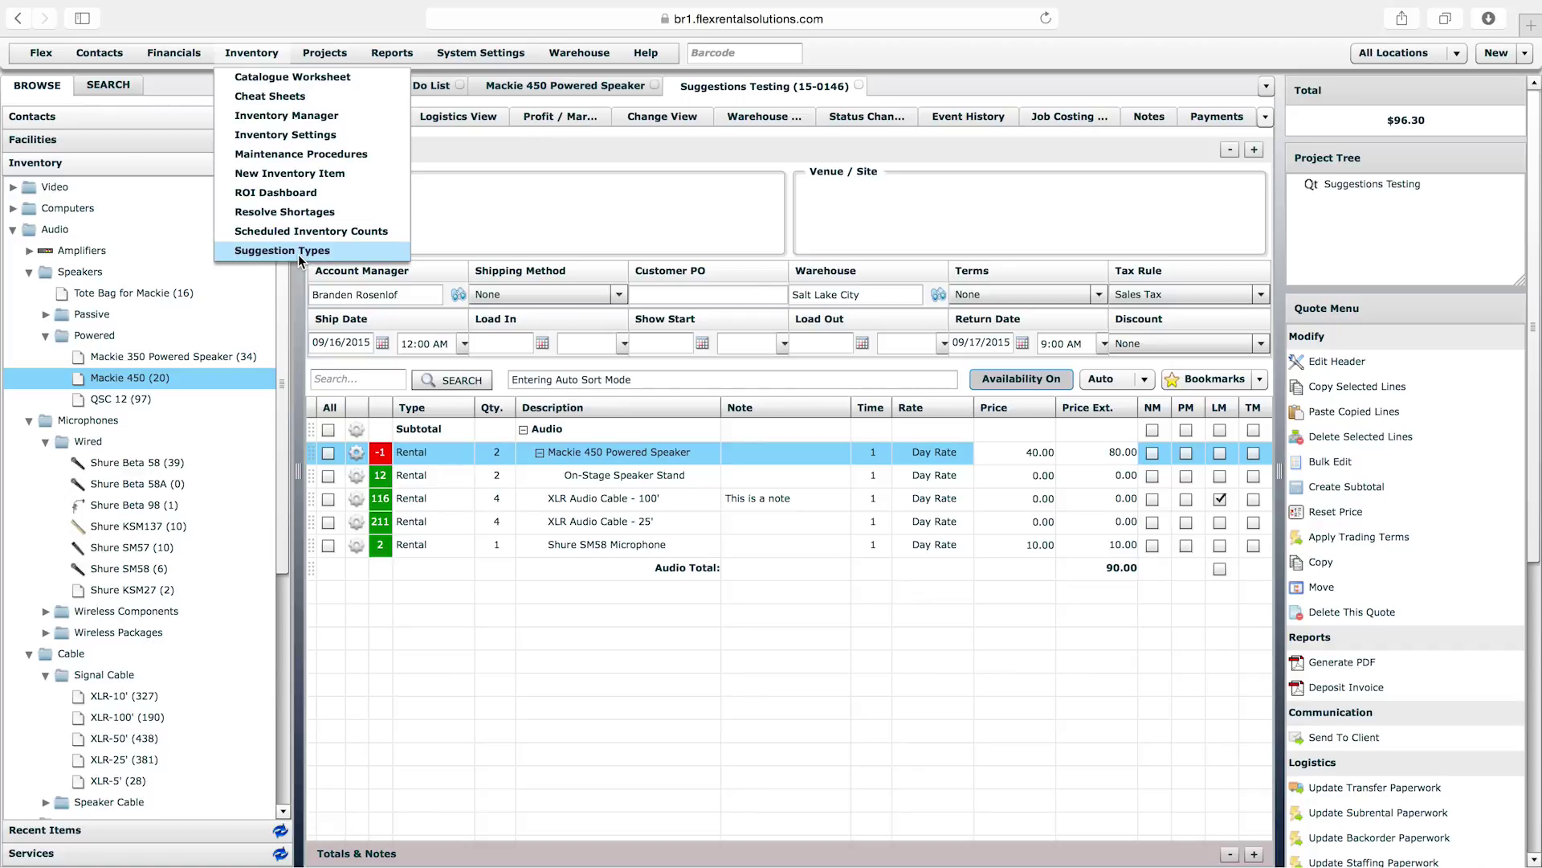
left_click(565, 85)
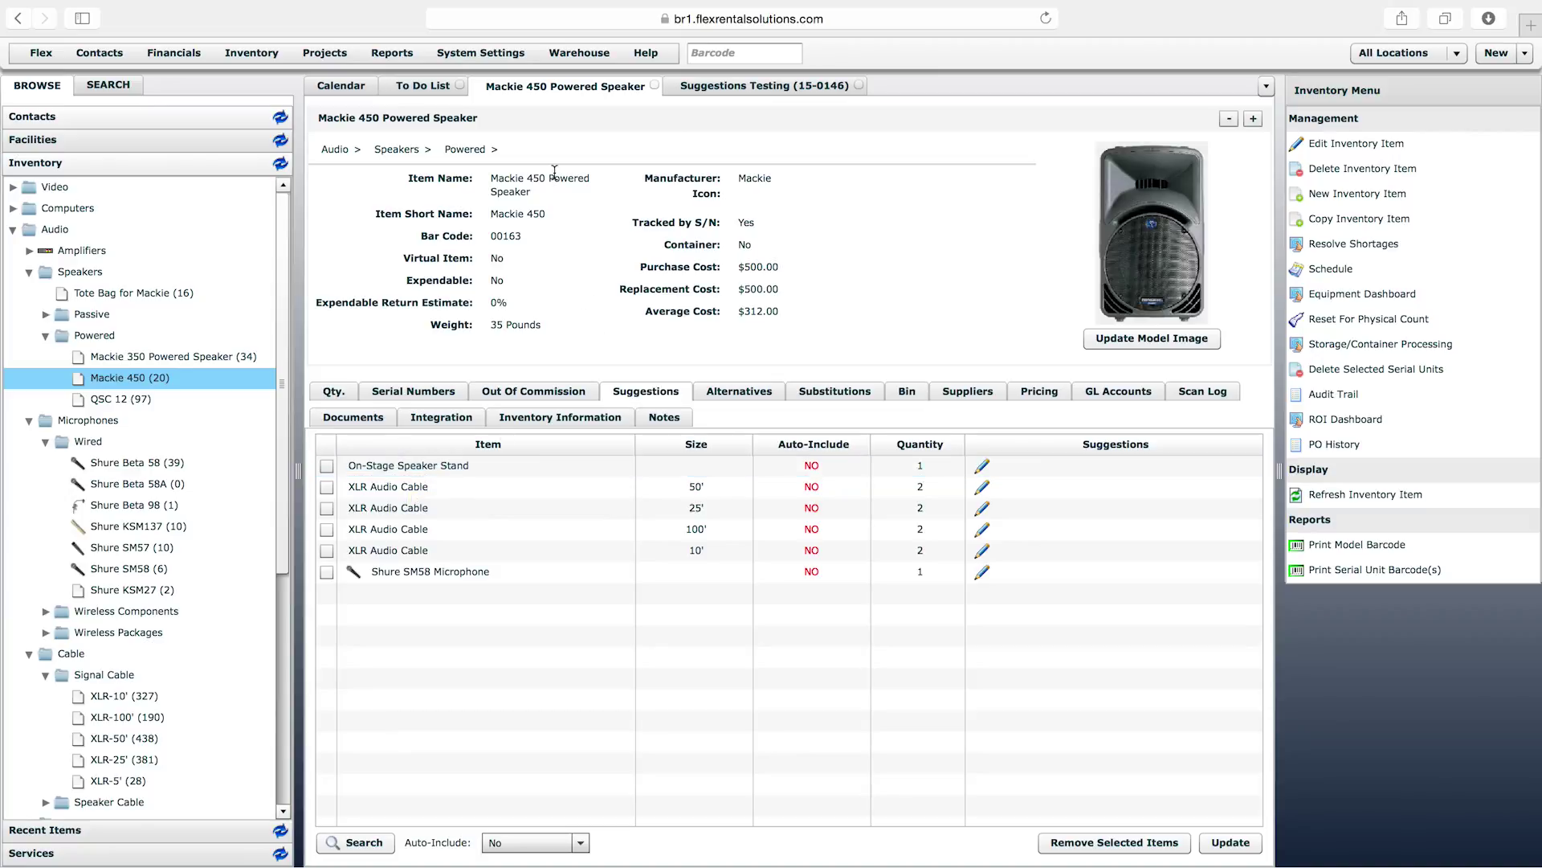
left_click(251, 55)
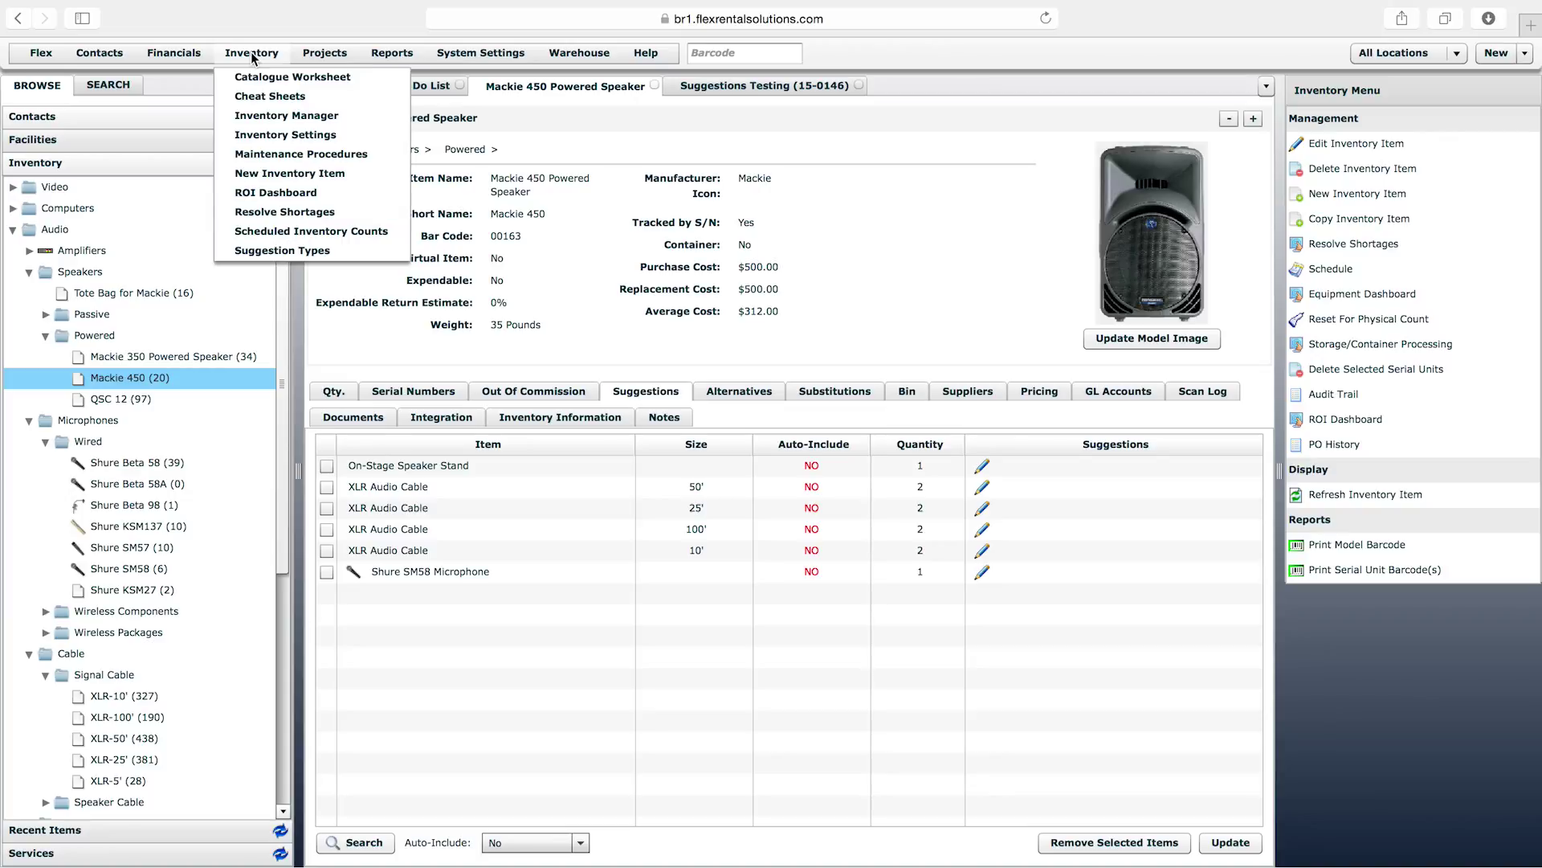
left_click(306, 251)
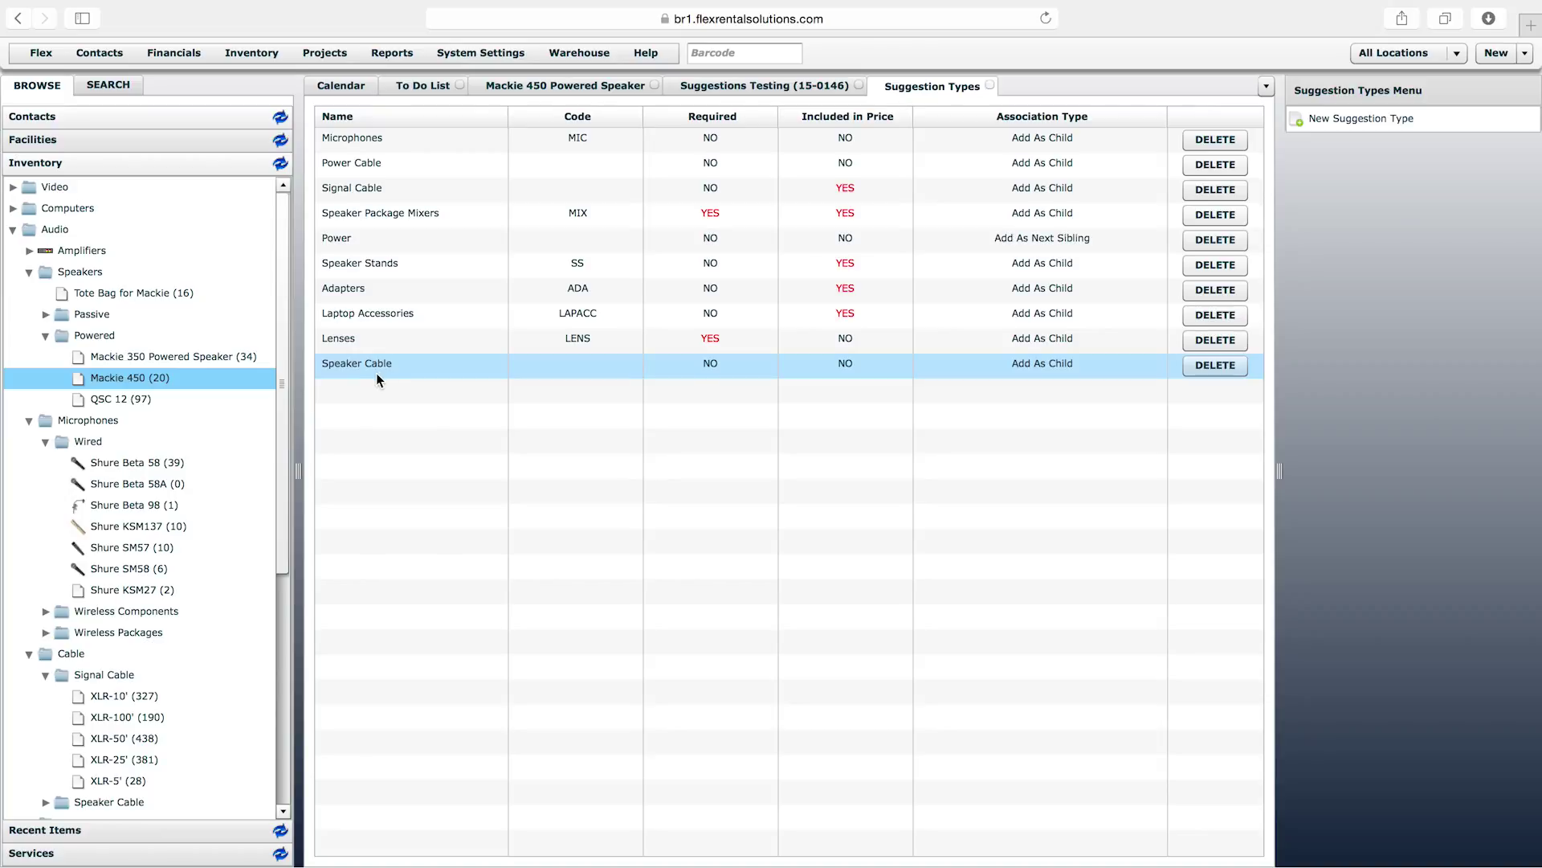
left_click(407, 266)
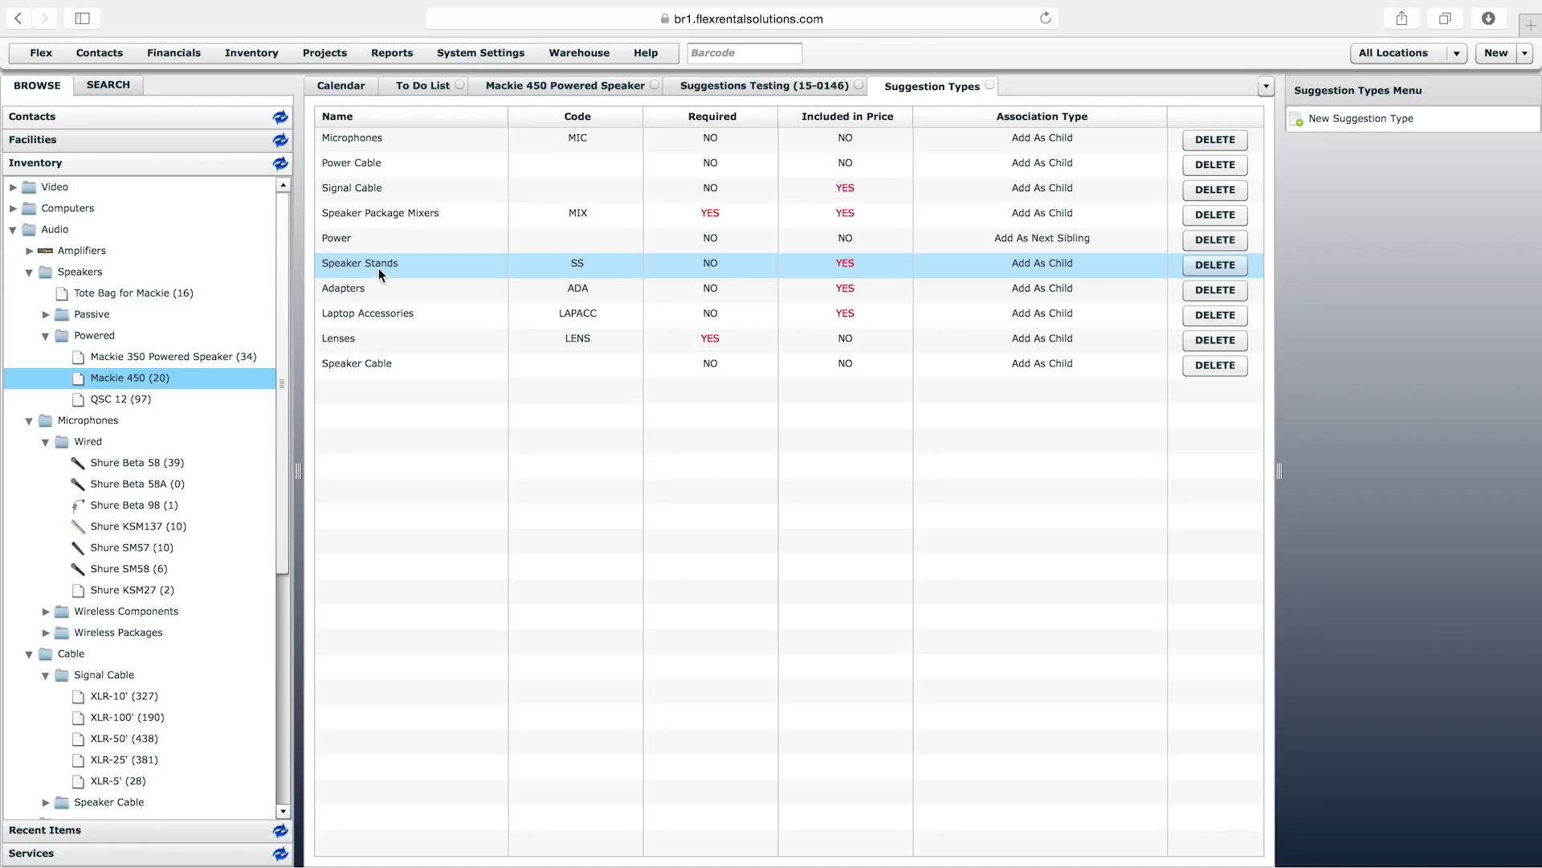
Step: Examine the name, code and note fields for a new suggestion type and cancel without adding one
left_click(1343, 124)
left_click(740, 375)
left_click(742, 407)
left_click(743, 431)
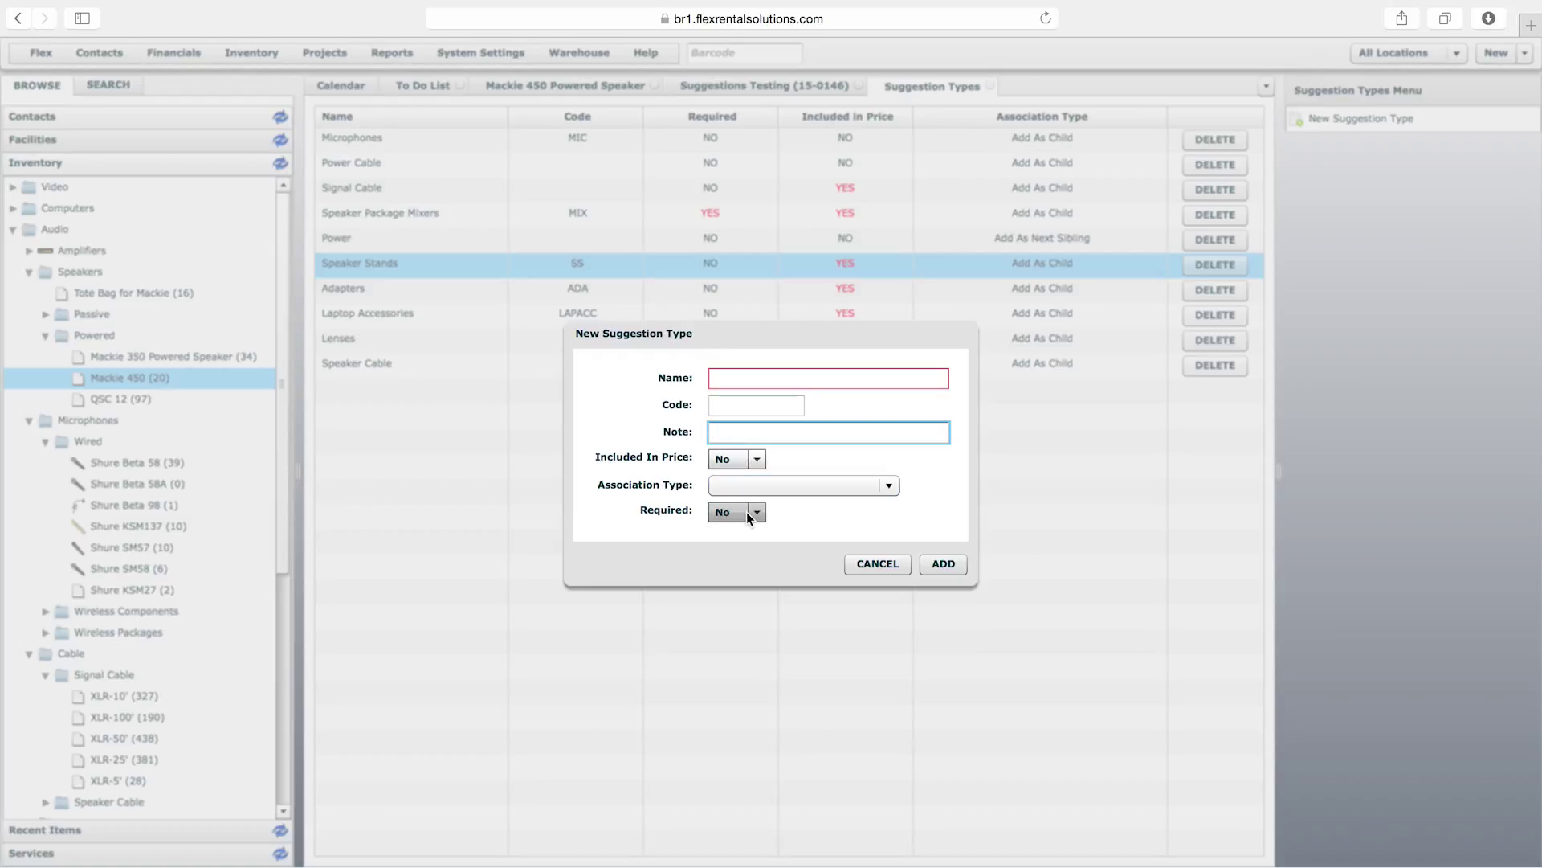
left_click(883, 566)
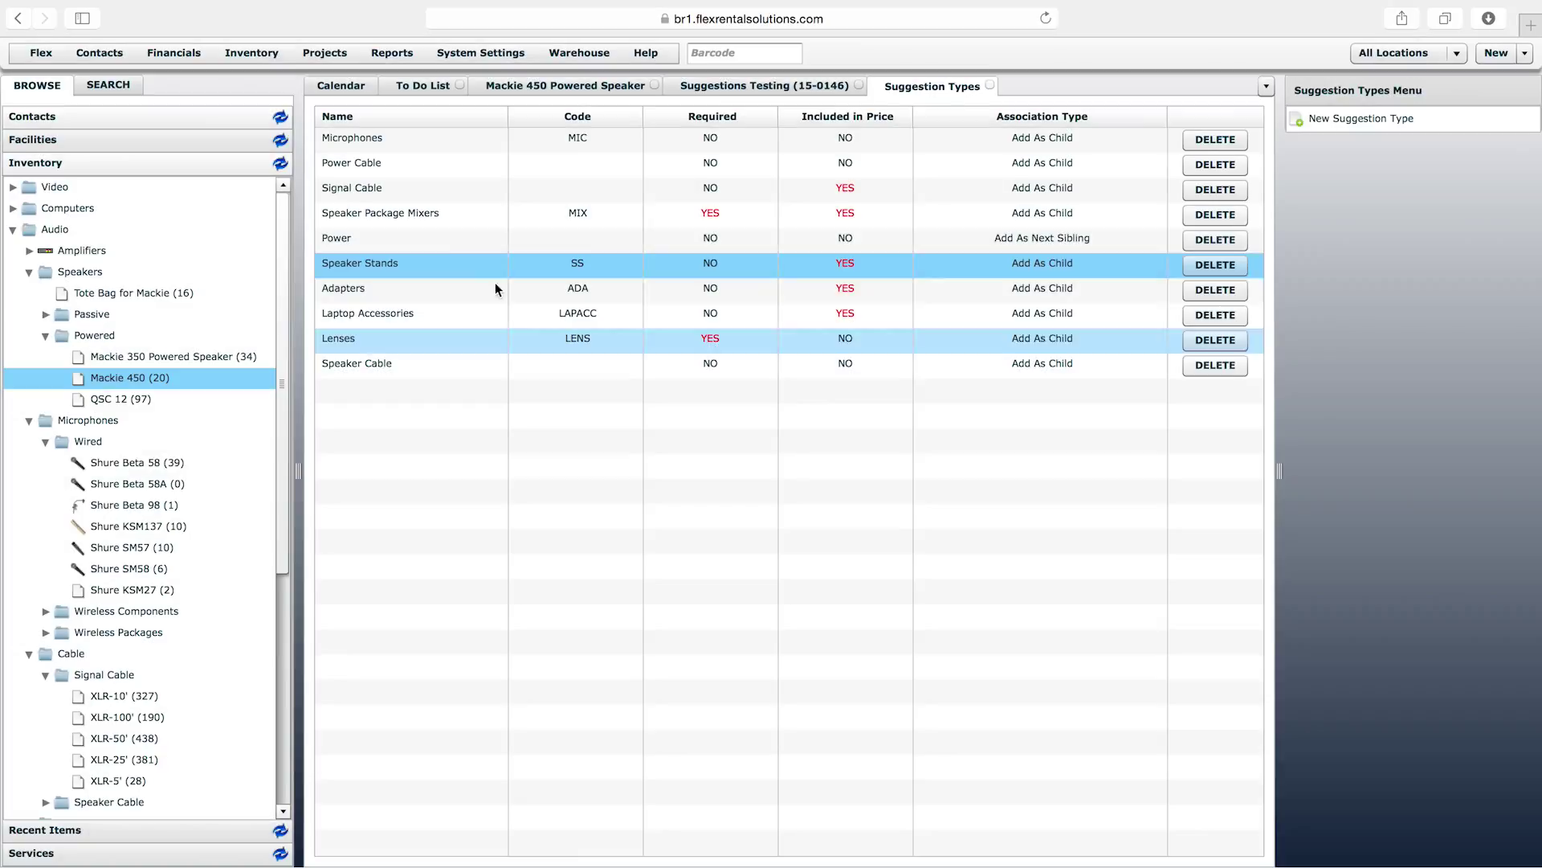
Step: Open the Speaker Stands suggestion type, review its name, code and note, and keep Included In Price at Yes
double_click(370, 268)
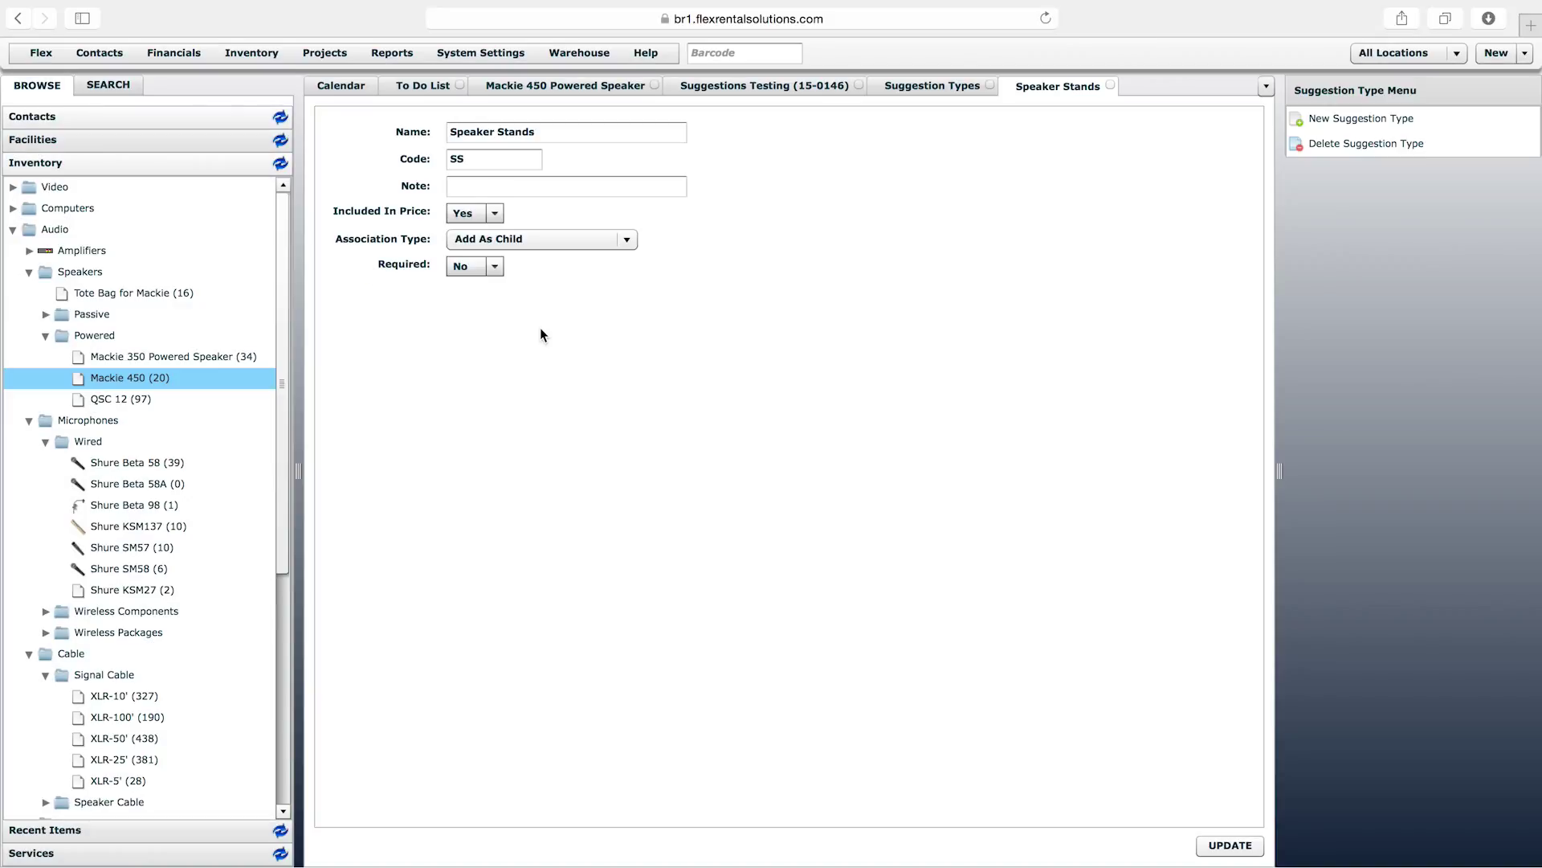
left_click(499, 159)
left_click(547, 134)
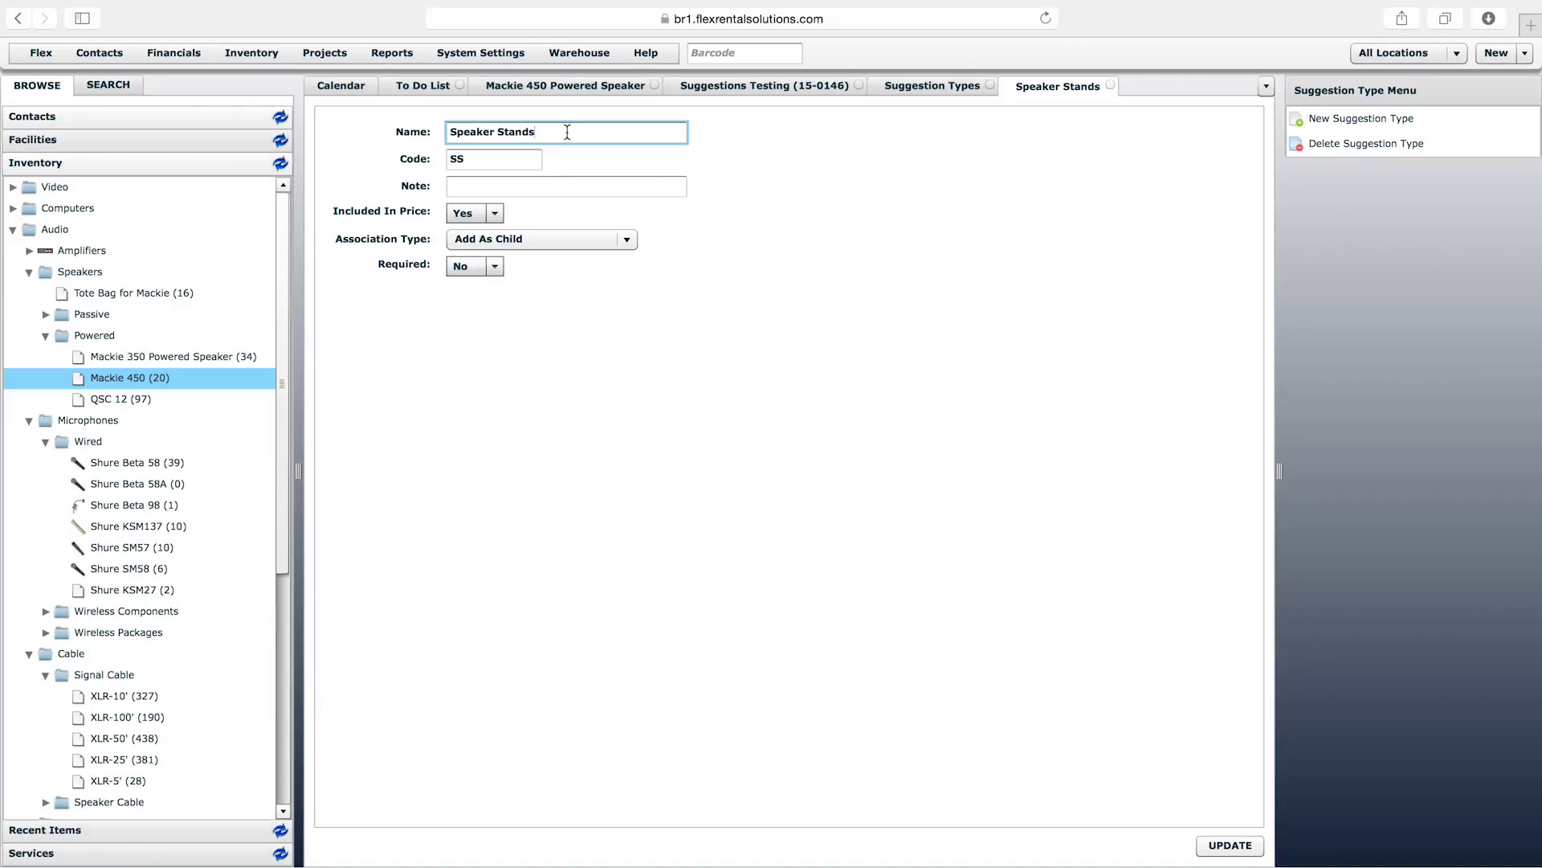
left_click_drag(567, 132, 442, 132)
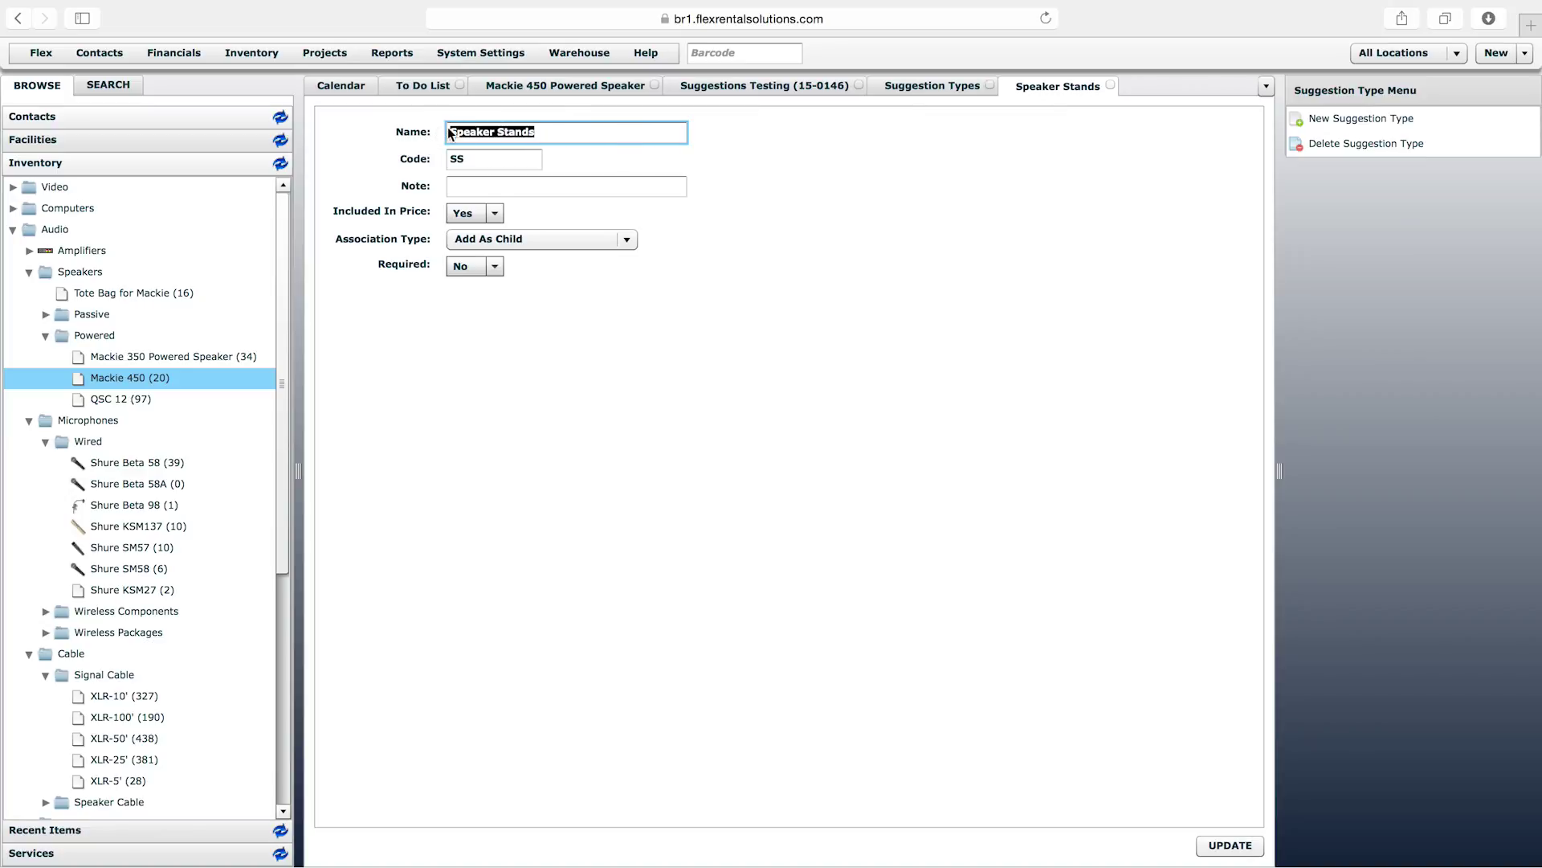
left_click(558, 131)
left_click(516, 158)
left_click_drag(516, 159, 450, 158)
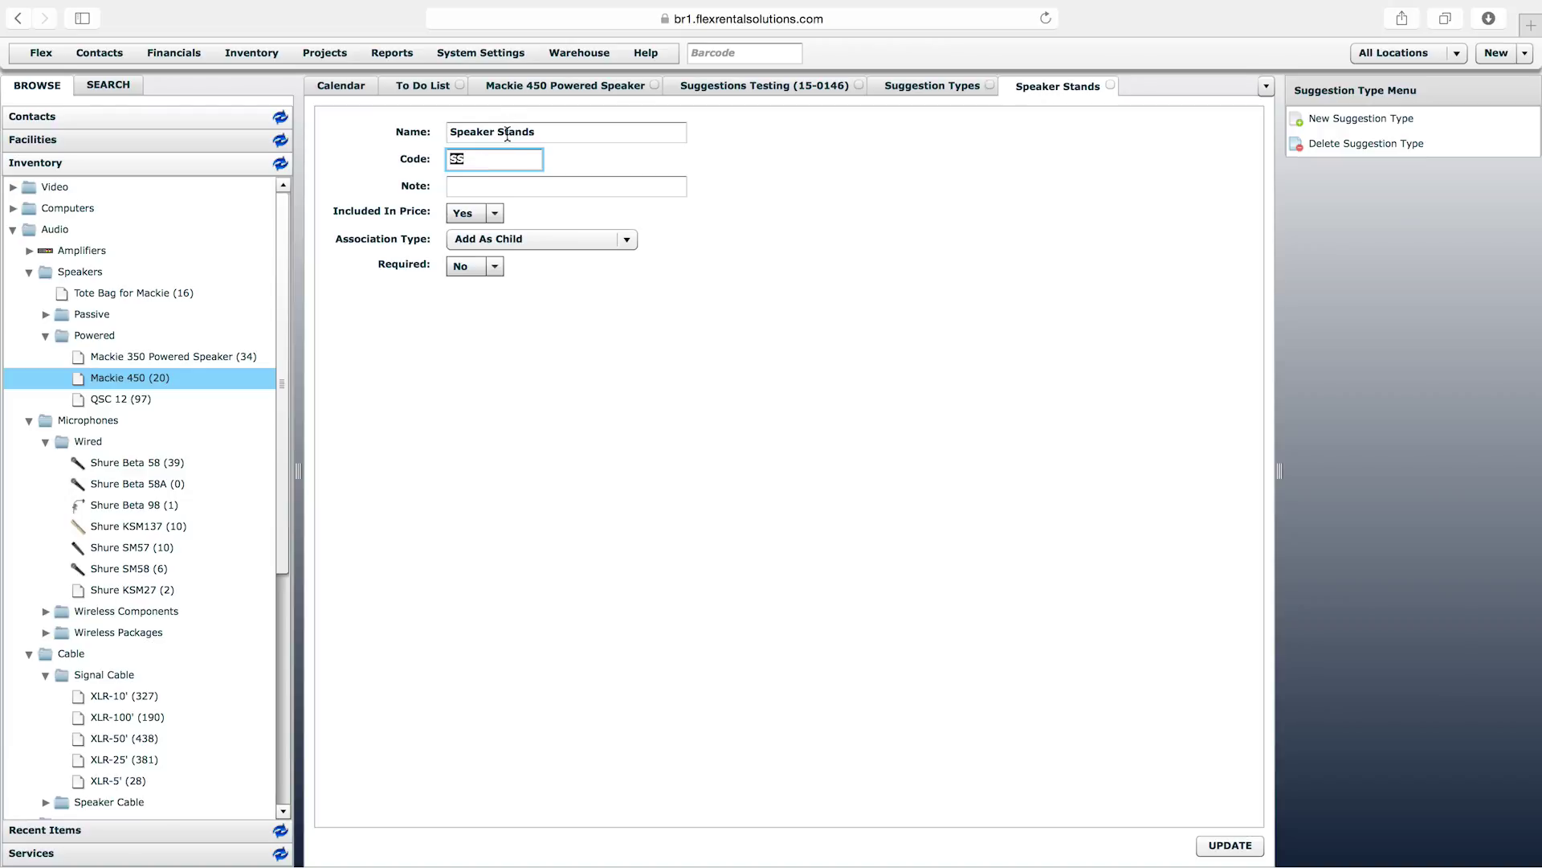
left_click(506, 185)
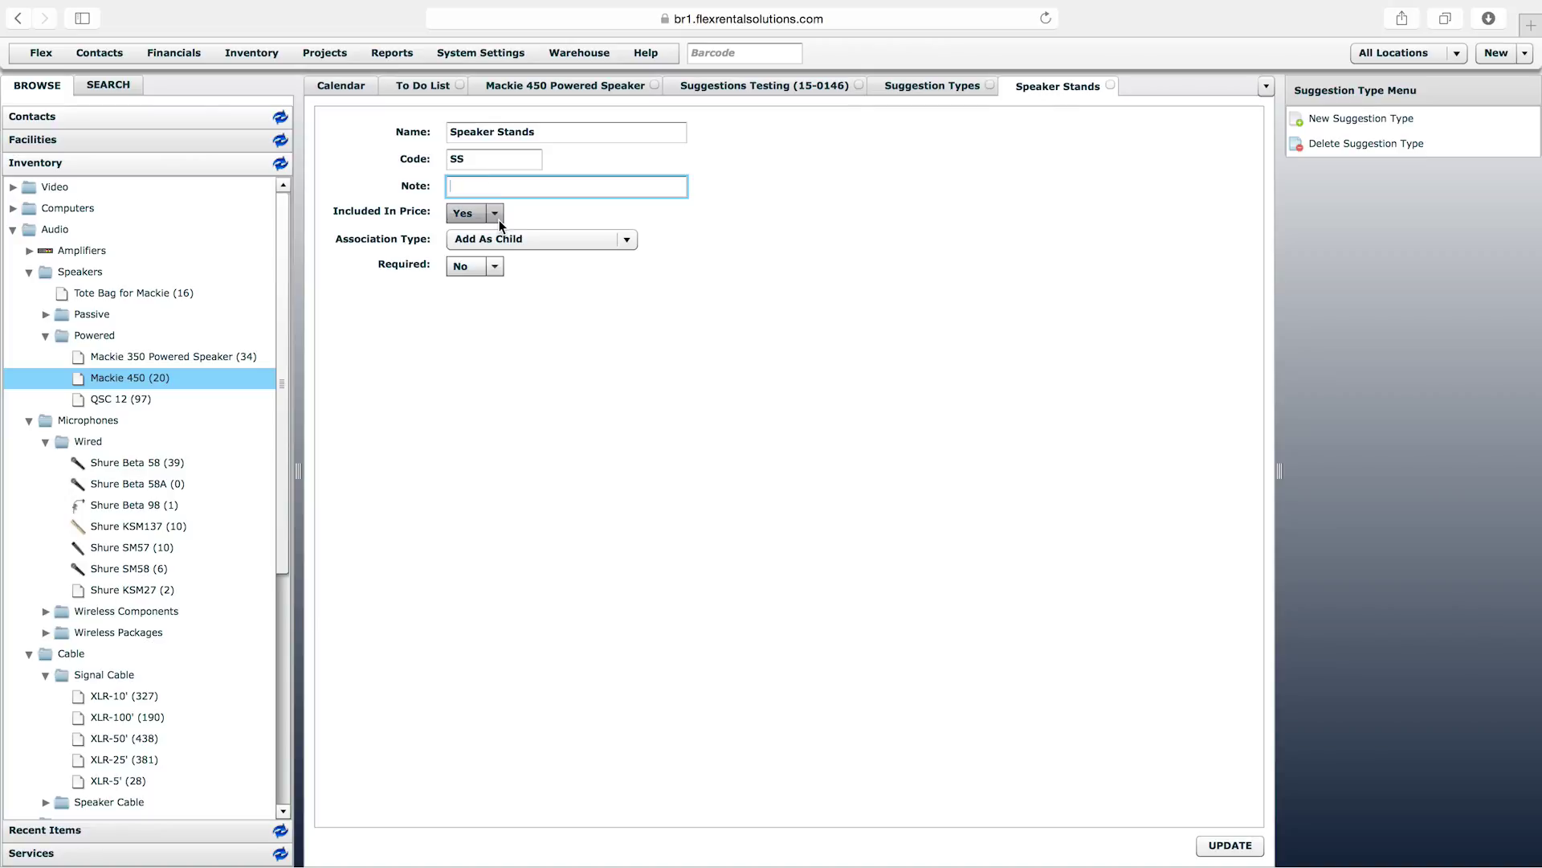
left_click(496, 213)
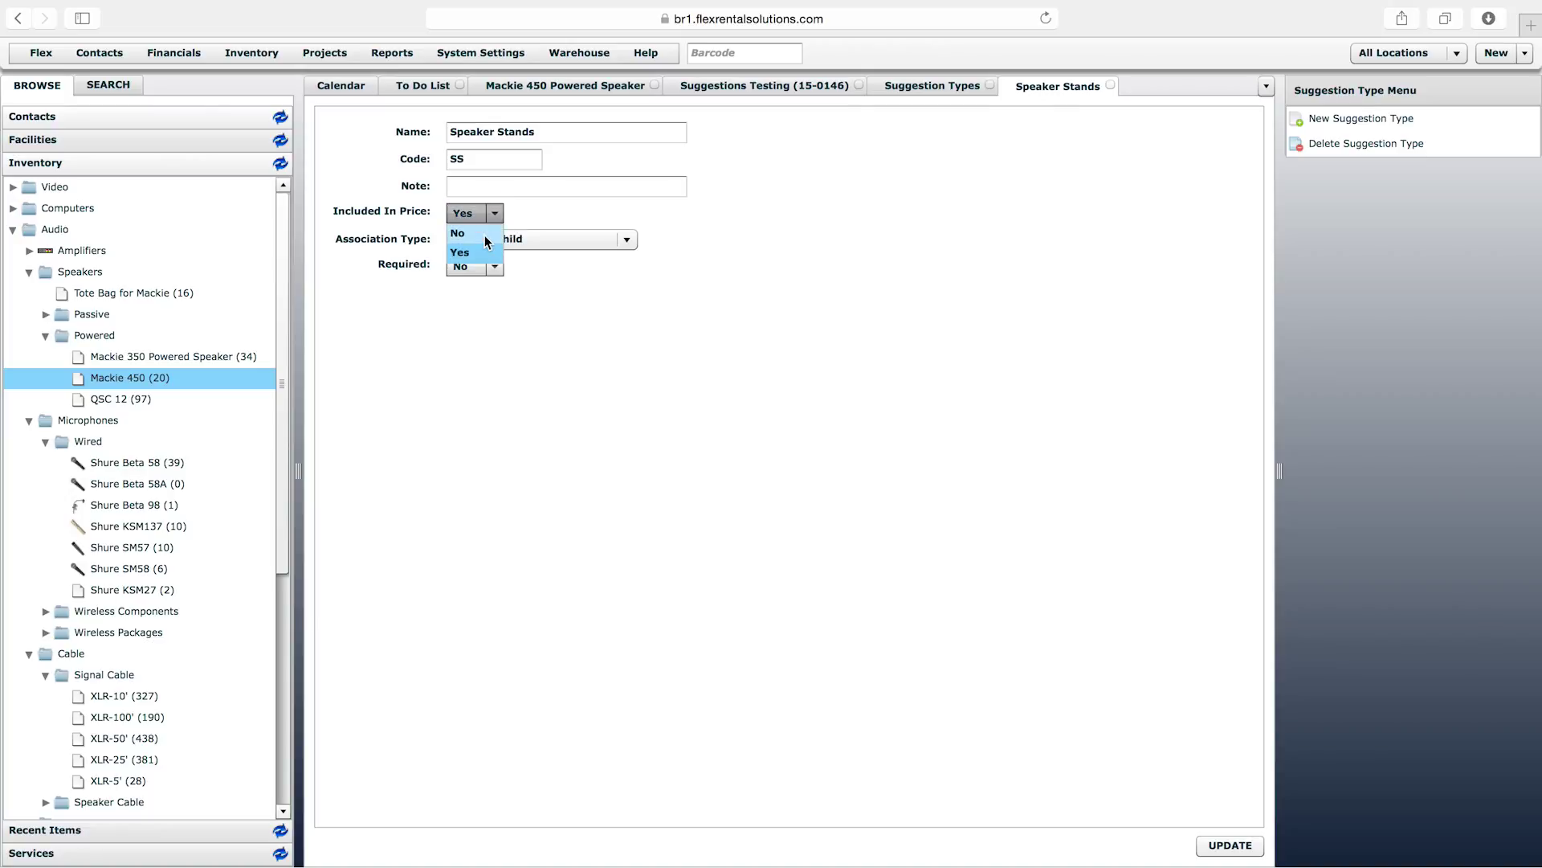
left_click(478, 254)
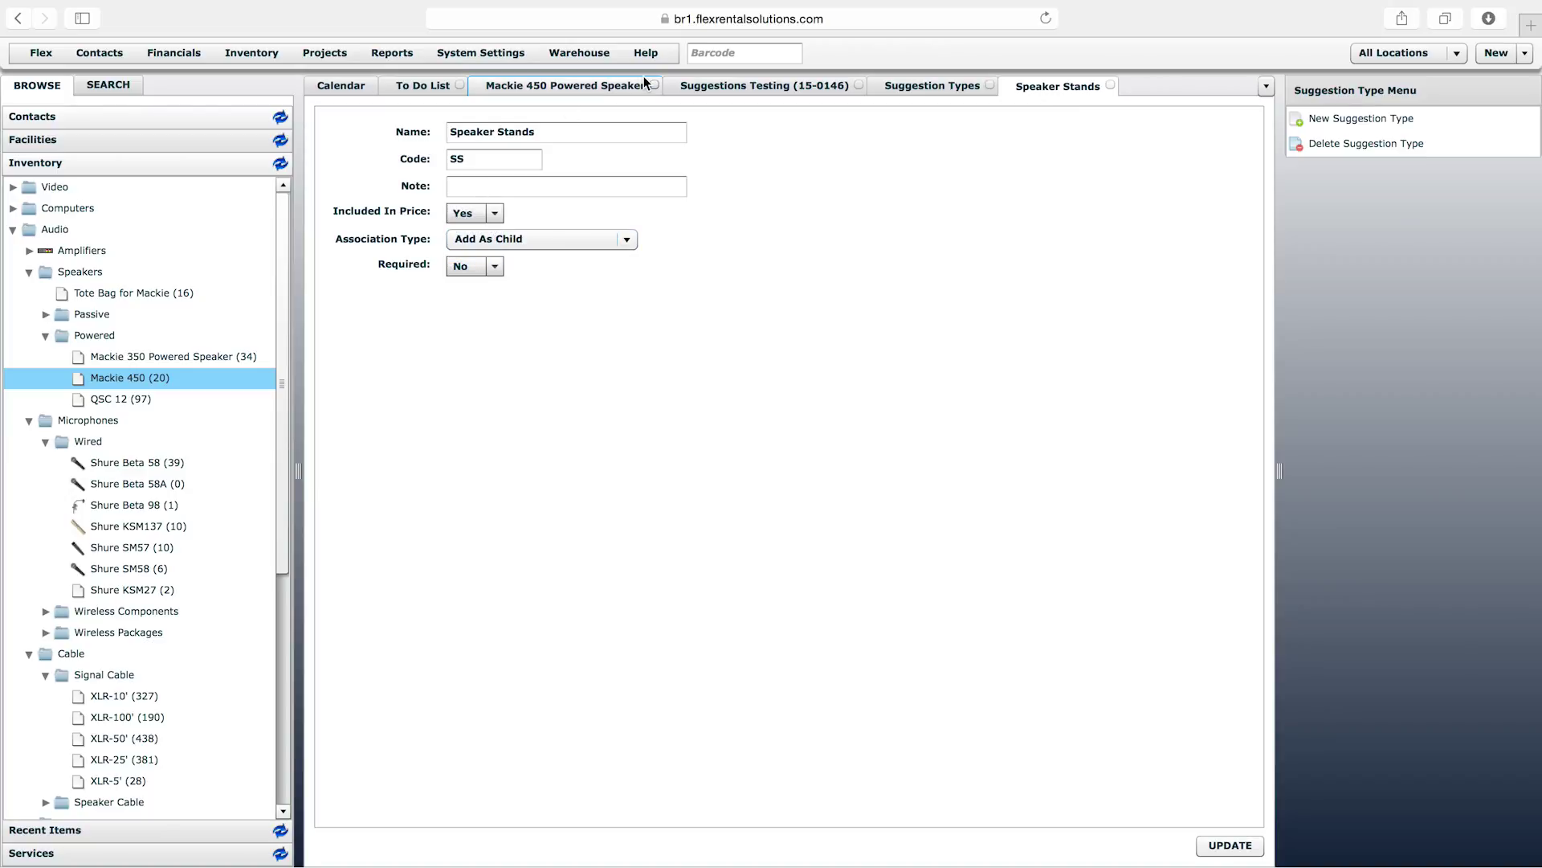
Step: Review the Speaker Stands type's association options, keeping Add As Child, and select Signal Cable in the suggestion types list
left_click(597, 85)
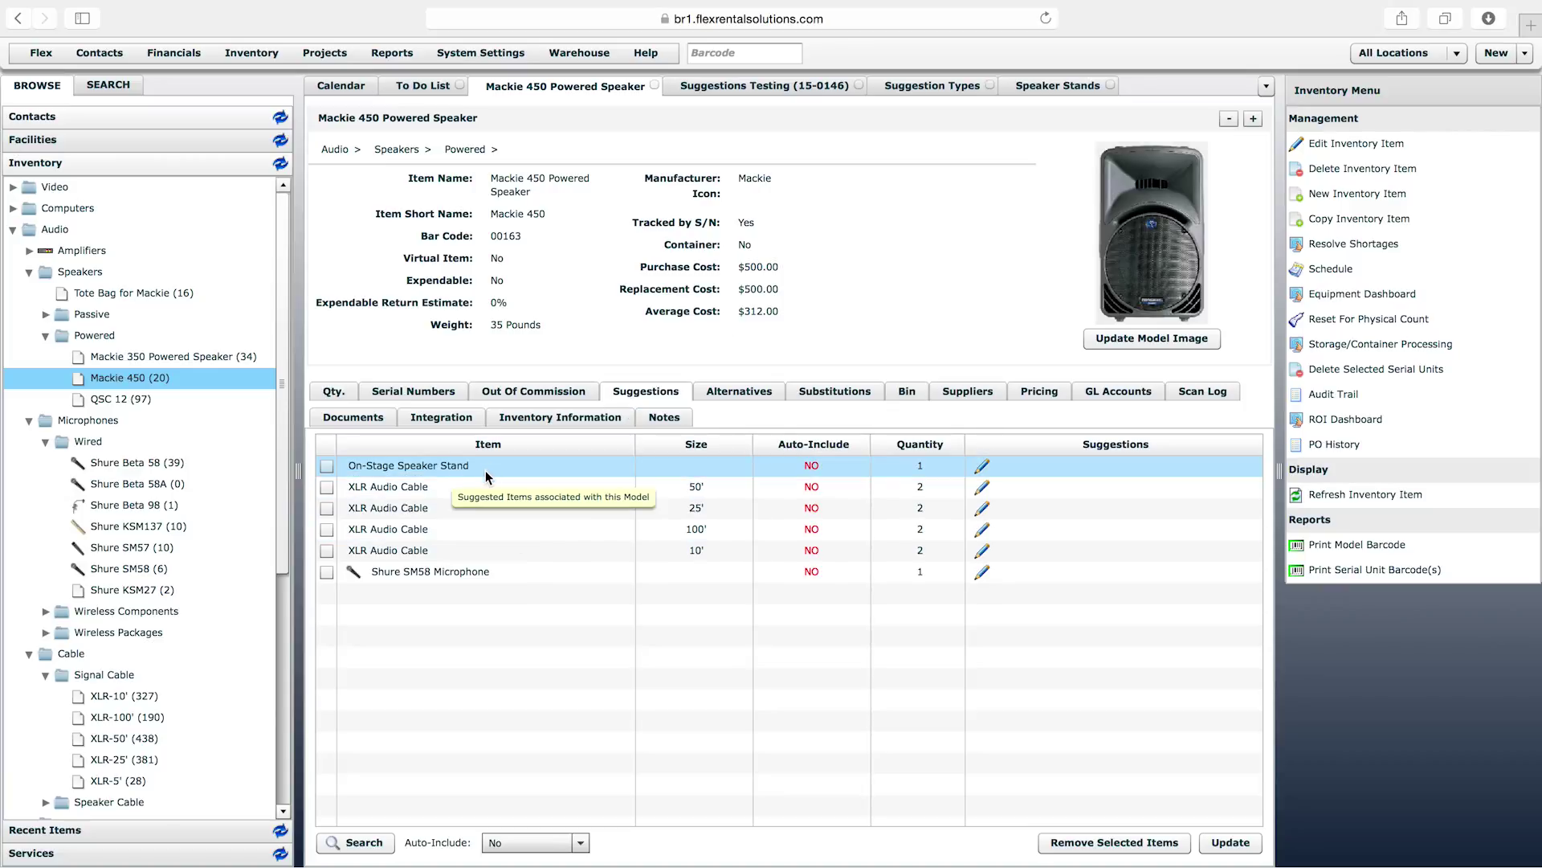
left_click(1060, 86)
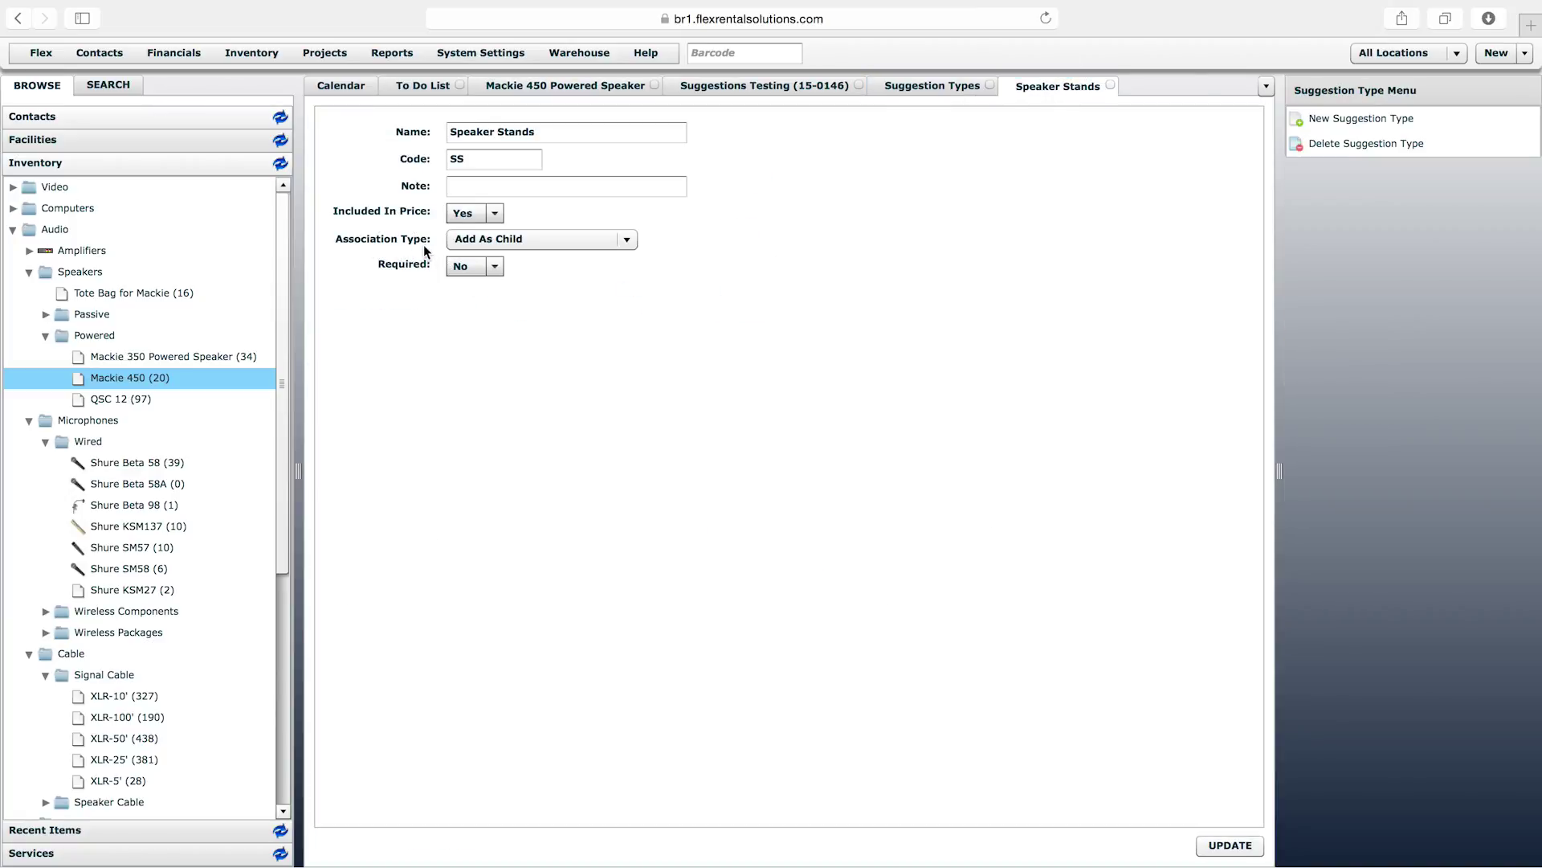
left_click(621, 244)
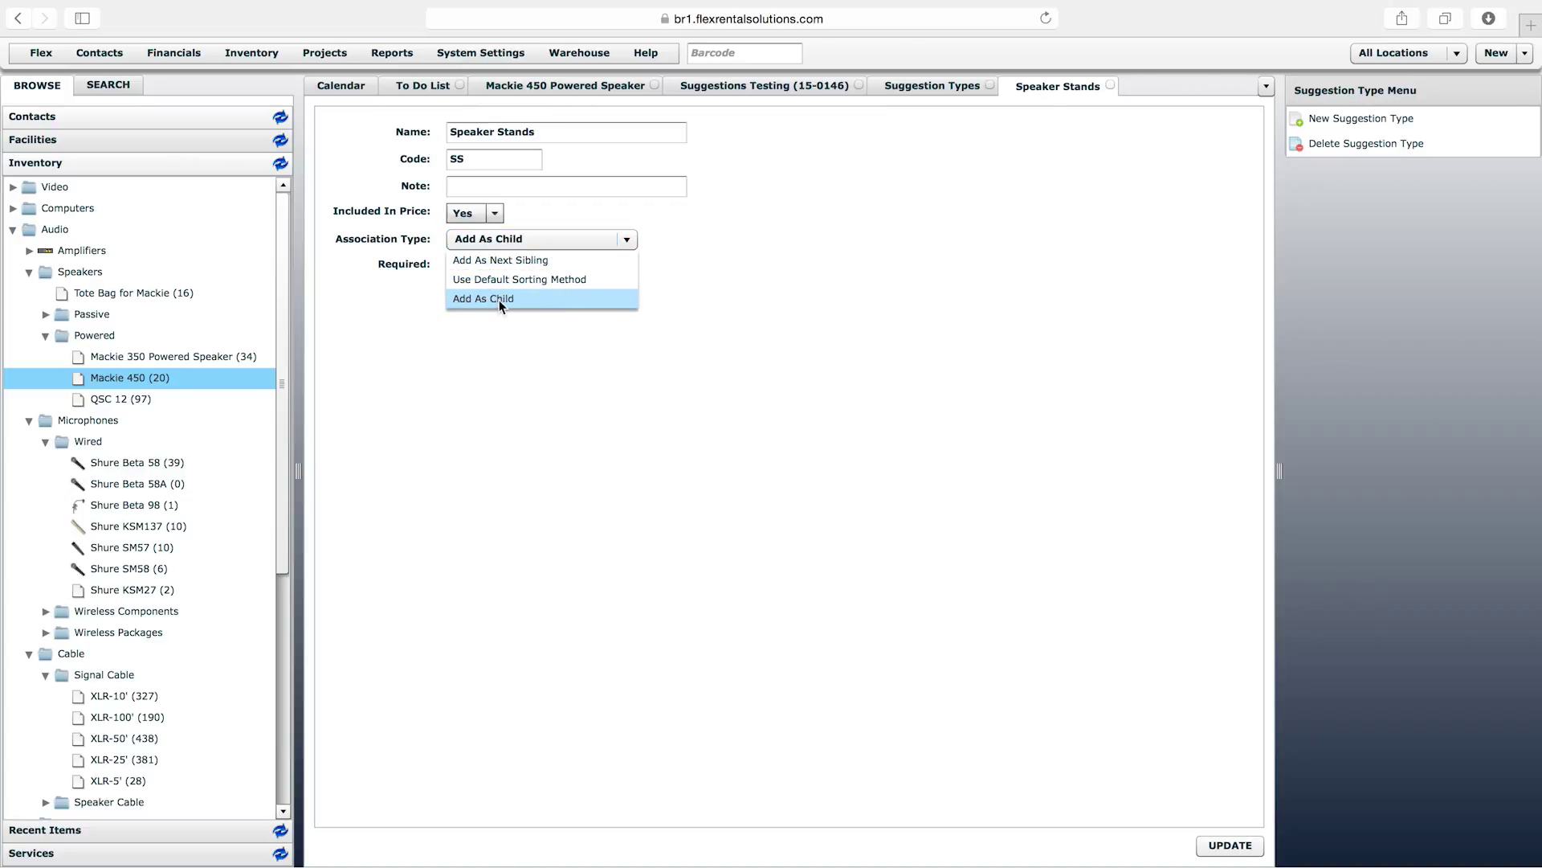
left_click(499, 299)
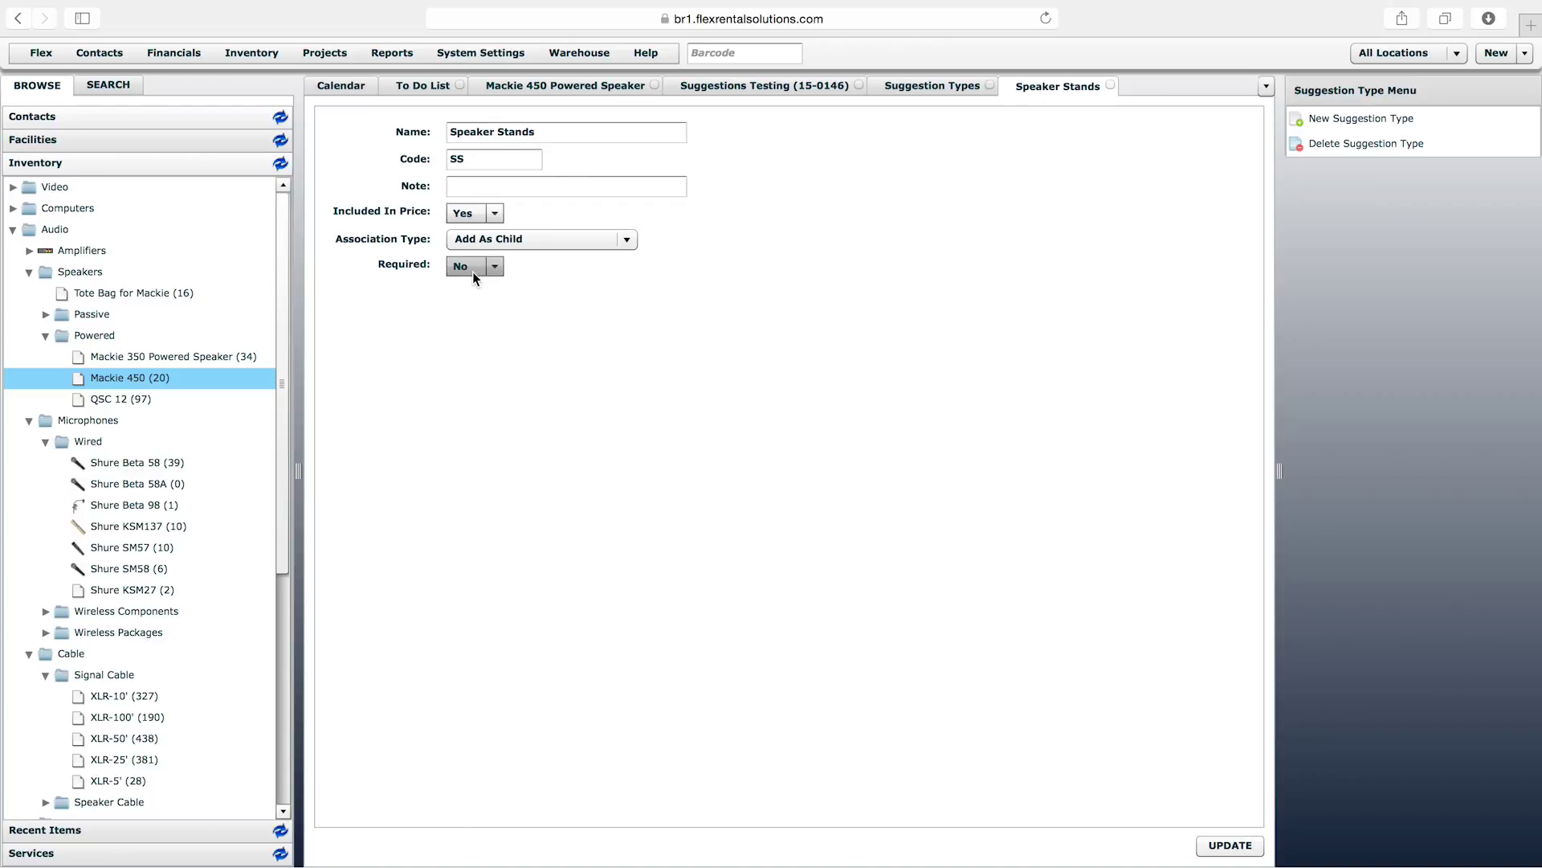
left_click(930, 86)
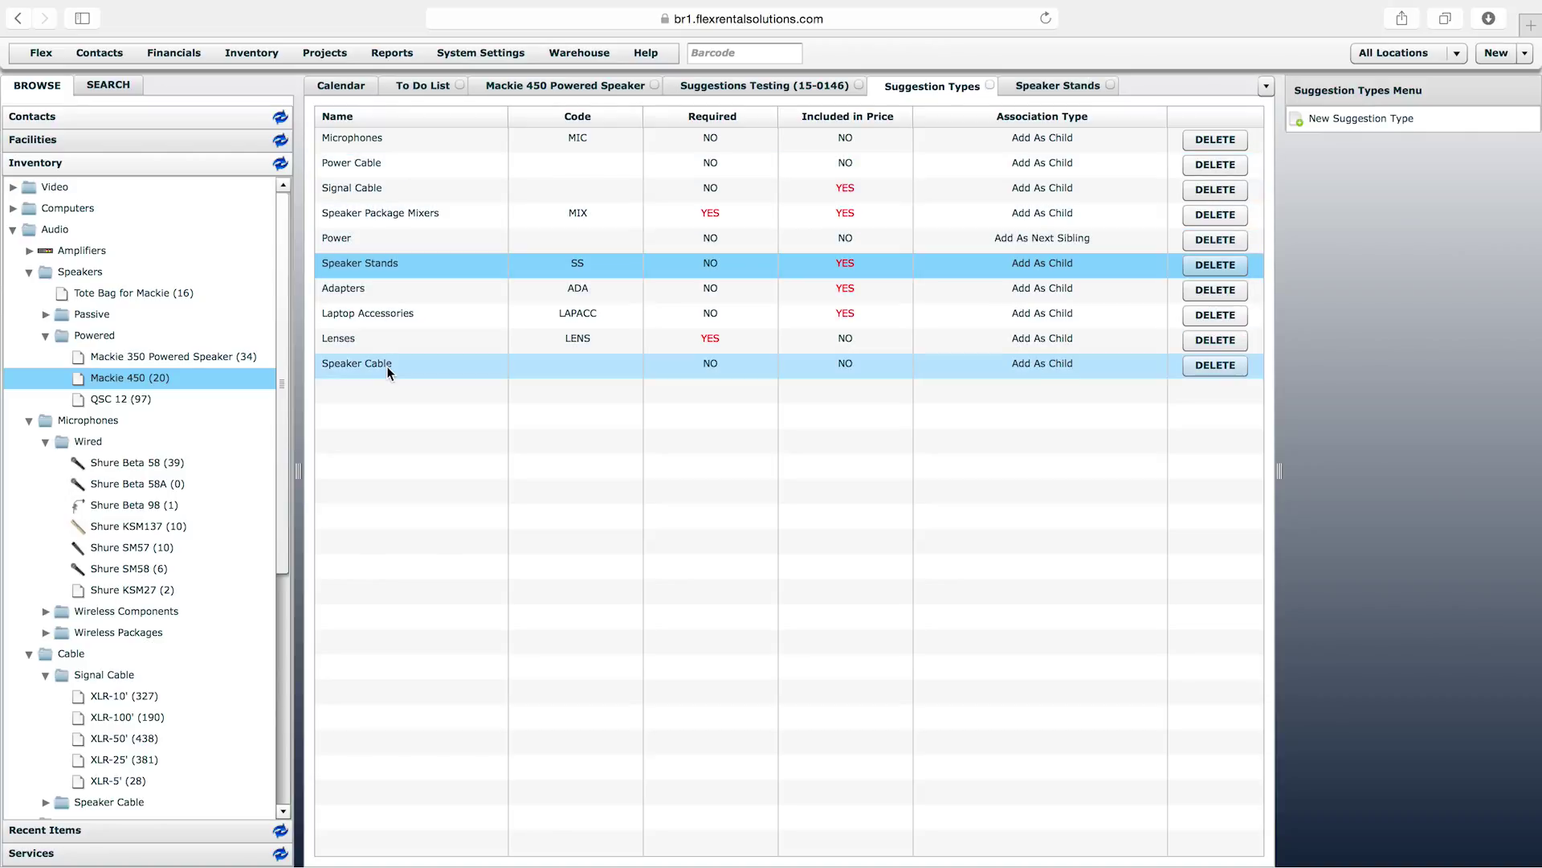
left_click(372, 193)
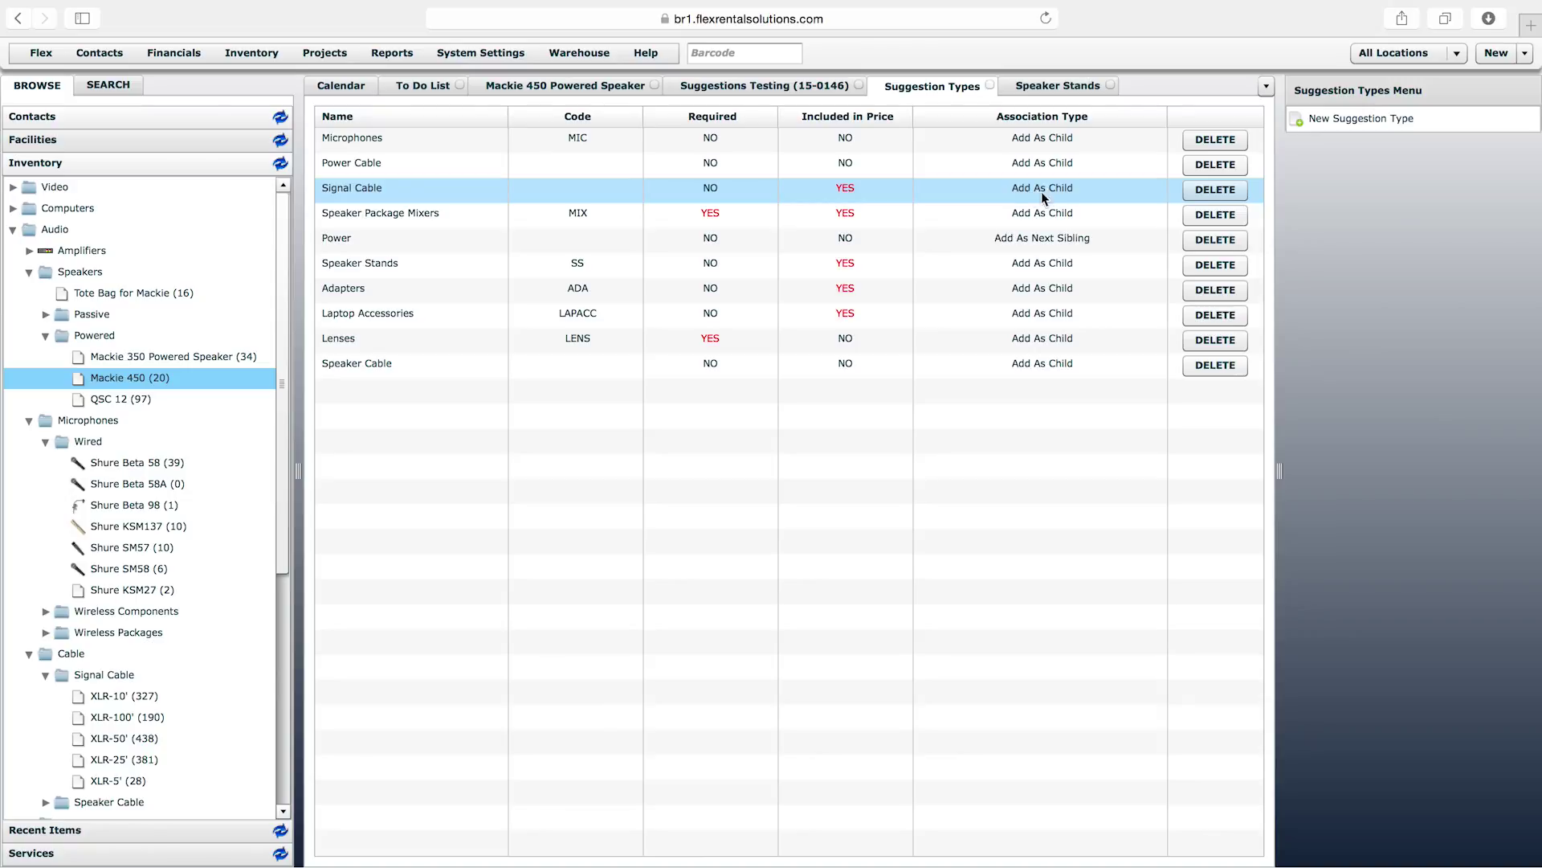
Step: Assign the Speaker Stands suggestion type to the On-Stage Speaker Stand suggested for the Mackie 450 Powered Speaker
left_click(605, 87)
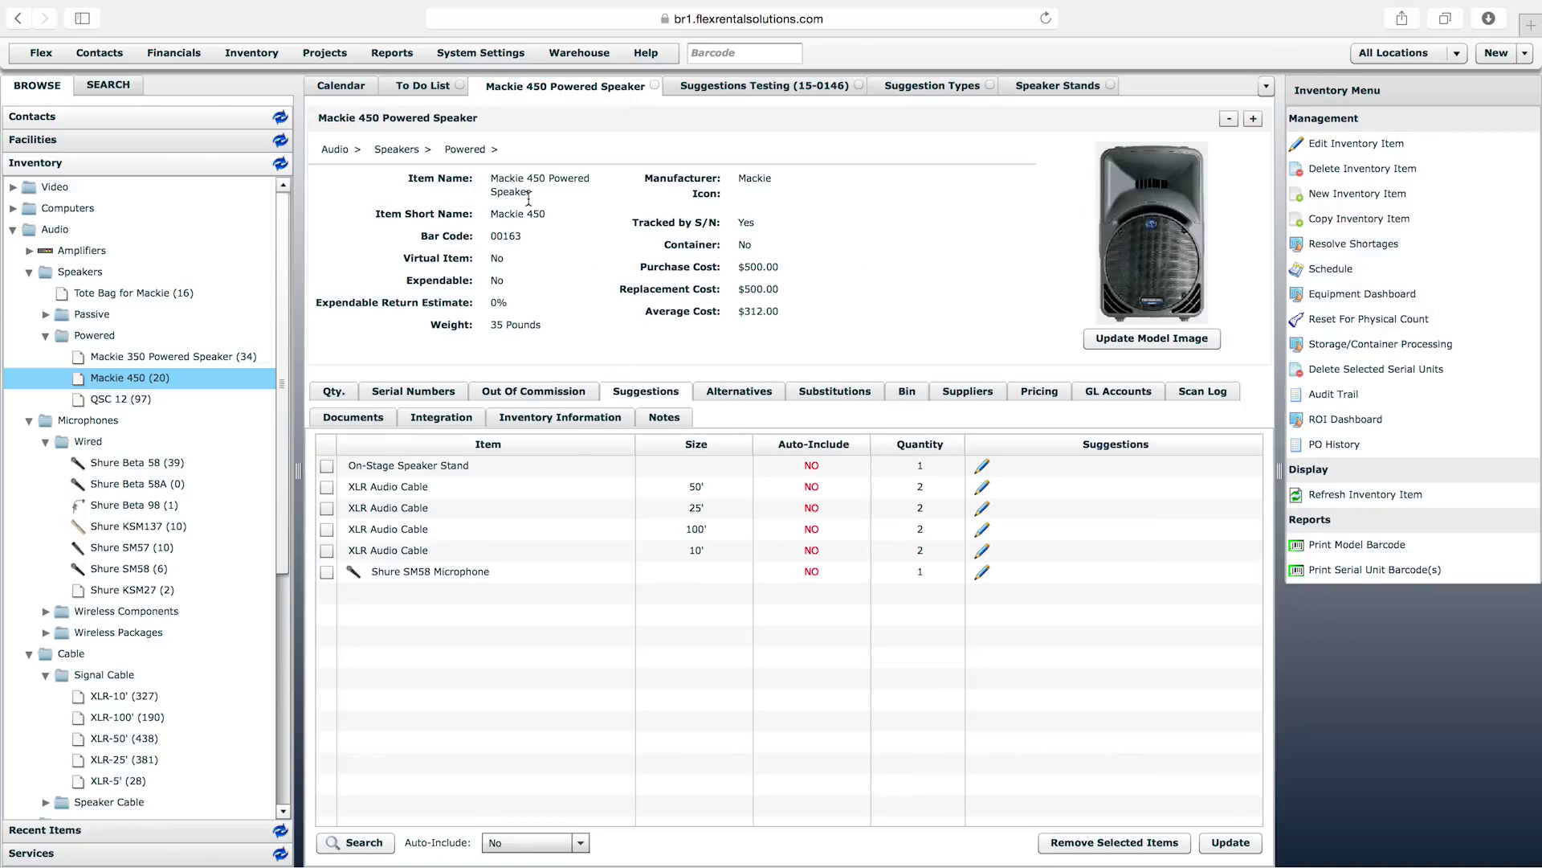
left_click(982, 467)
left_click(507, 368)
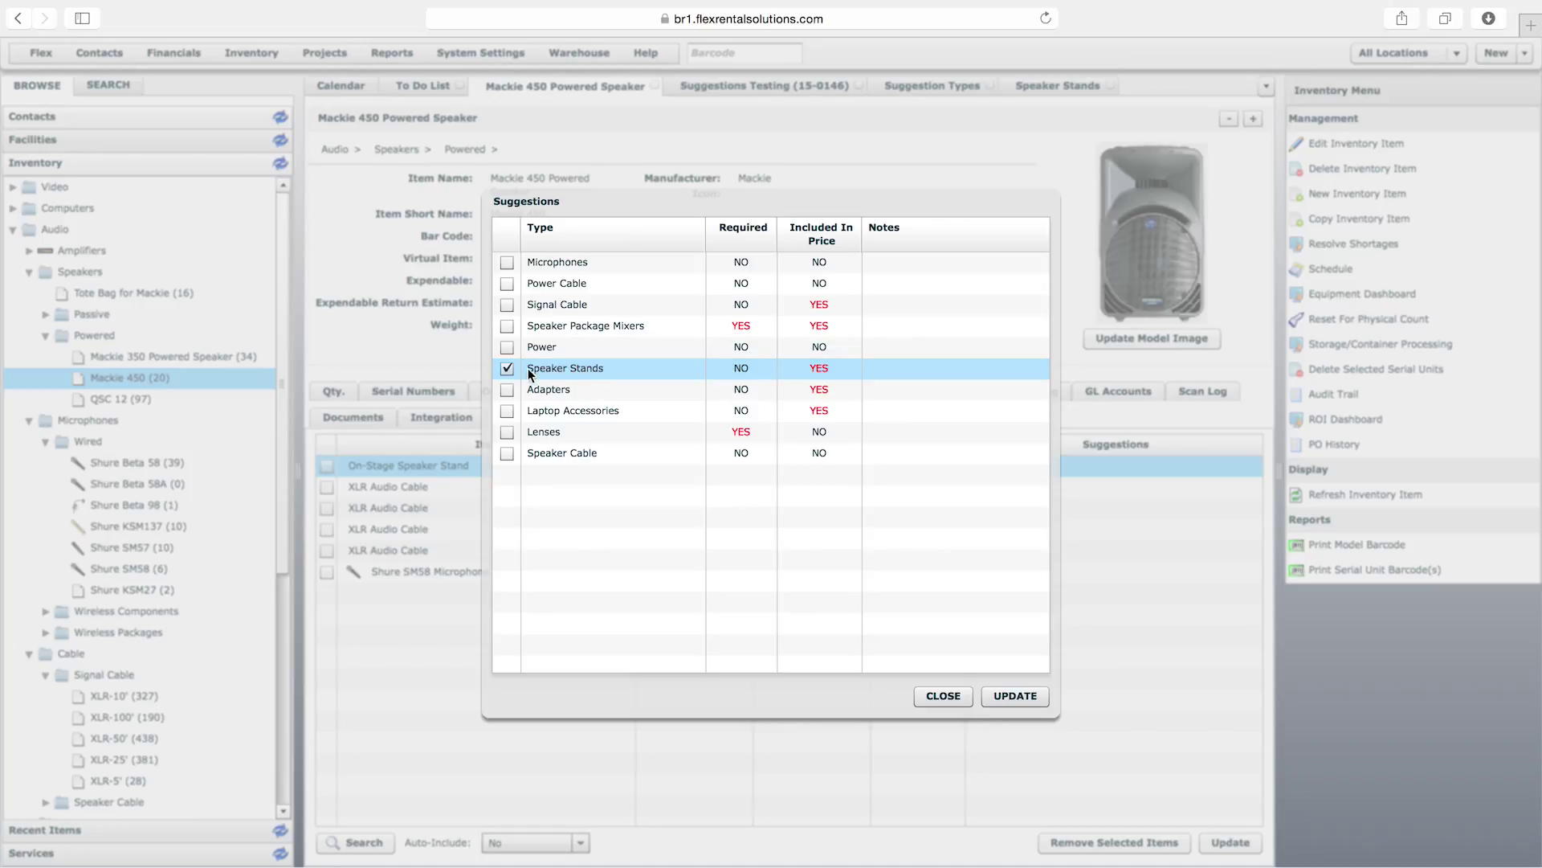
left_click(1016, 695)
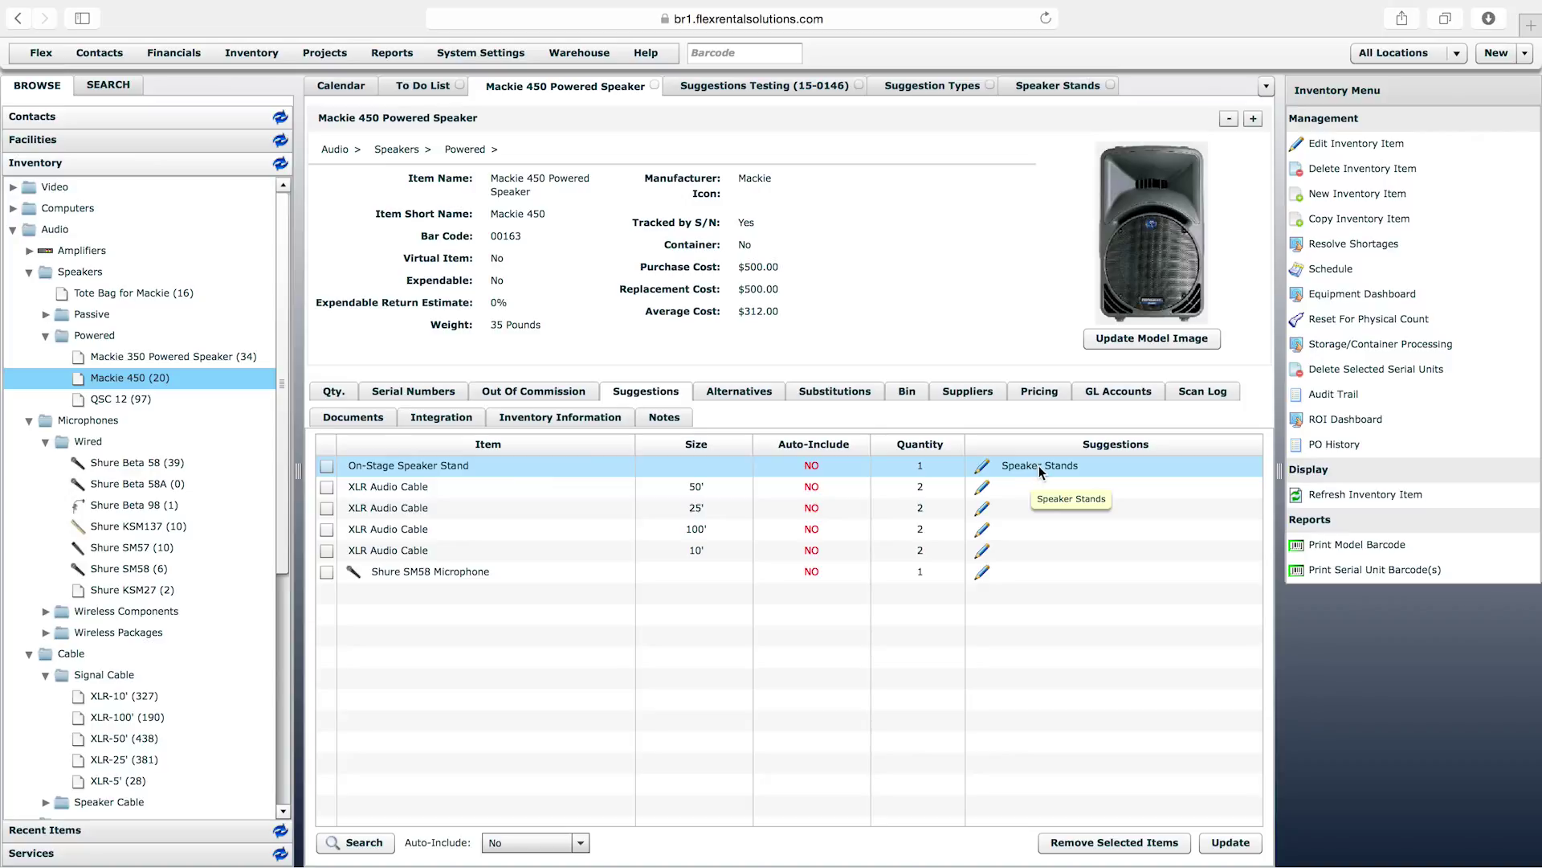
Step: Assign the Signal Cable suggestion type to the 50', 25' and 100' XLR Audio Cable suggestions
left_click(981, 490)
left_click(507, 304)
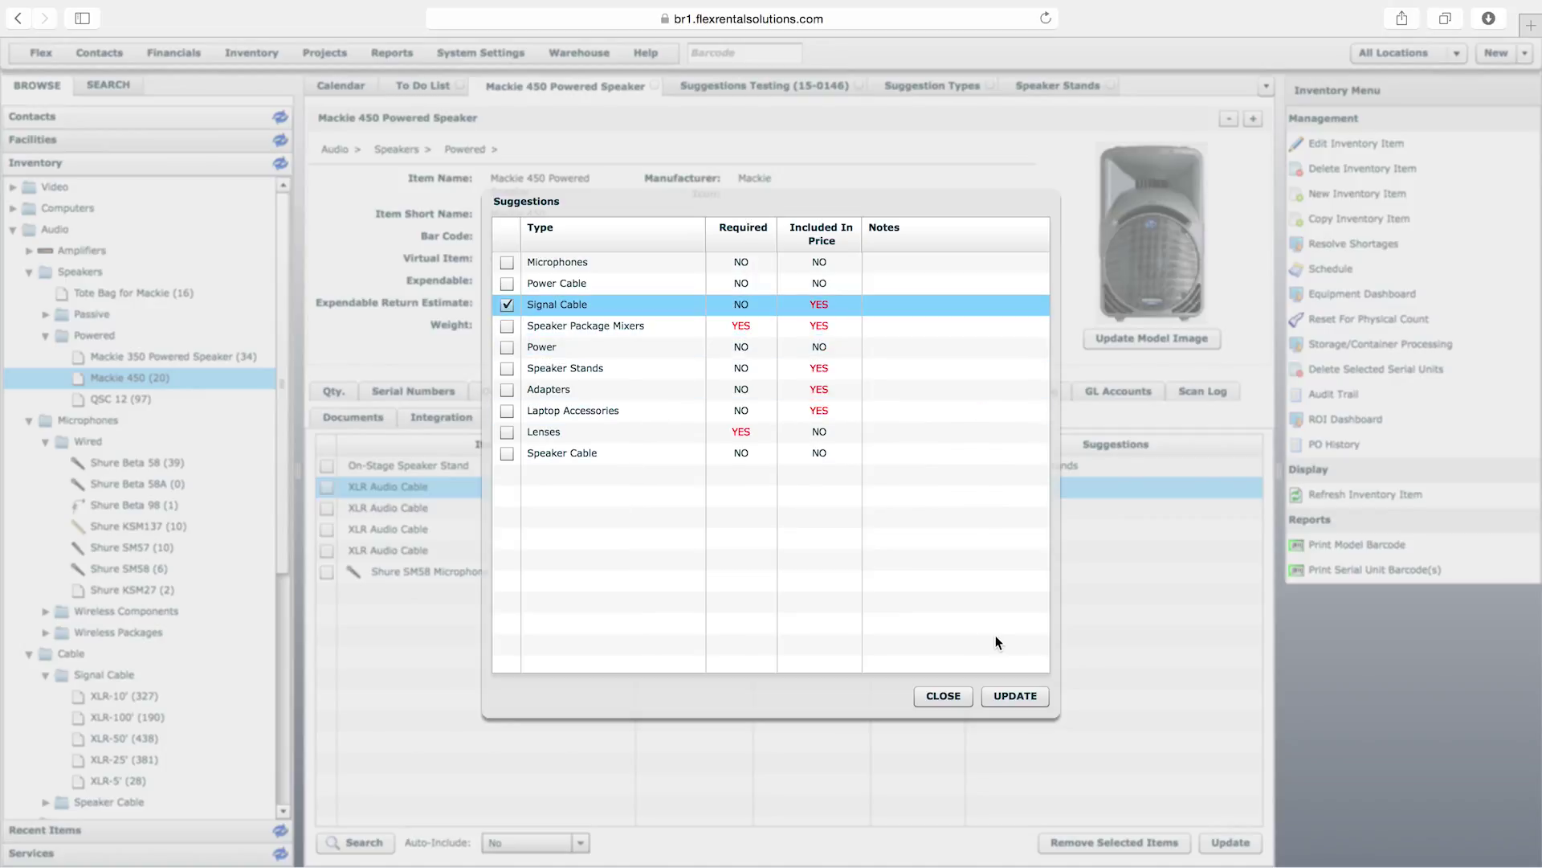
left_click(1006, 696)
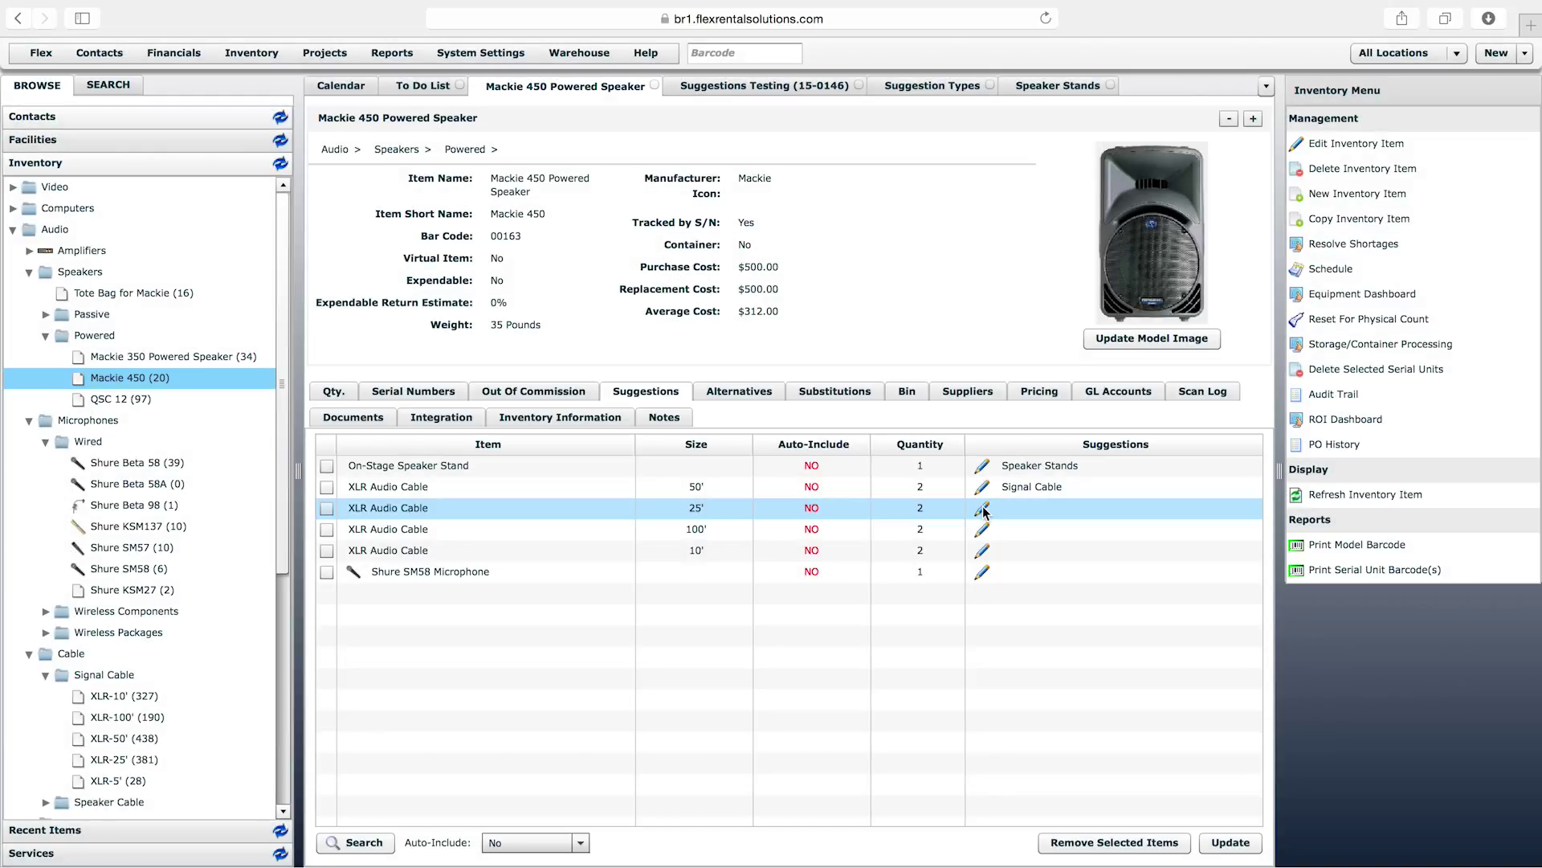
left_click(981, 508)
left_click(509, 305)
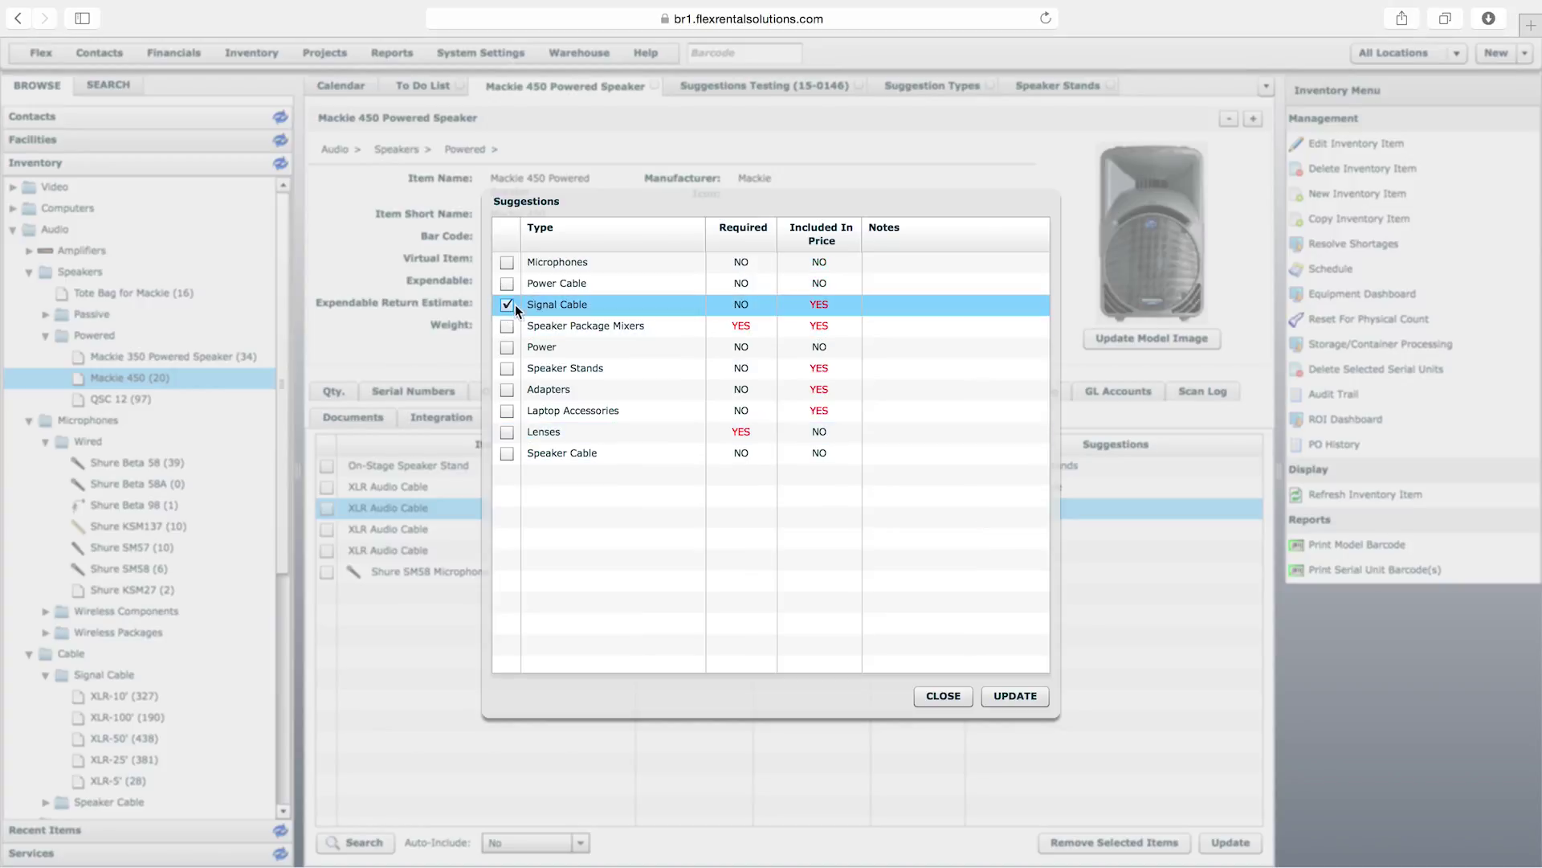
left_click(1015, 696)
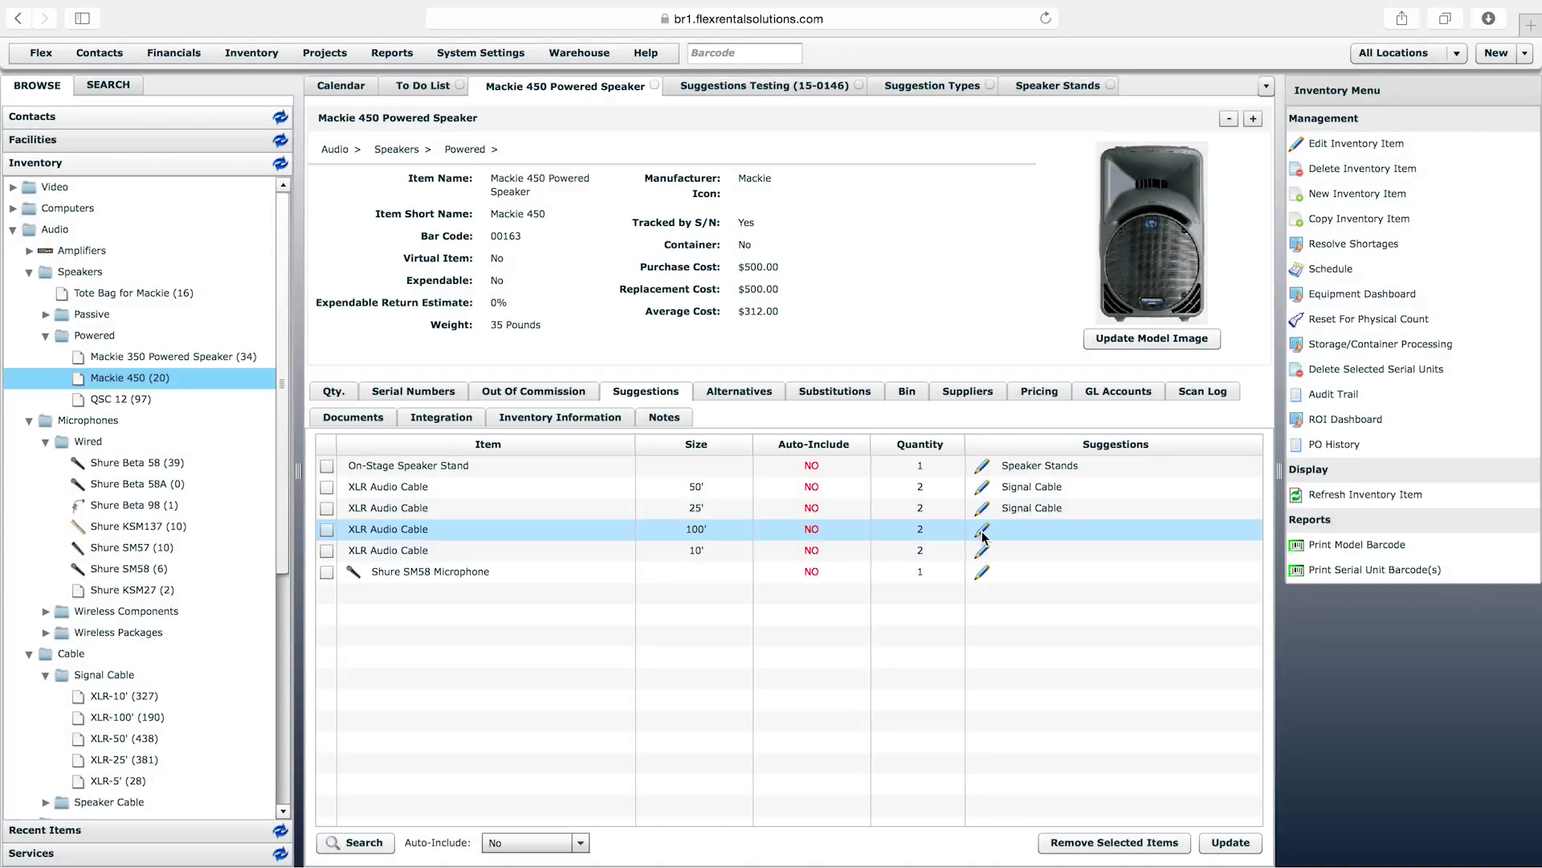
left_click(982, 530)
left_click(507, 305)
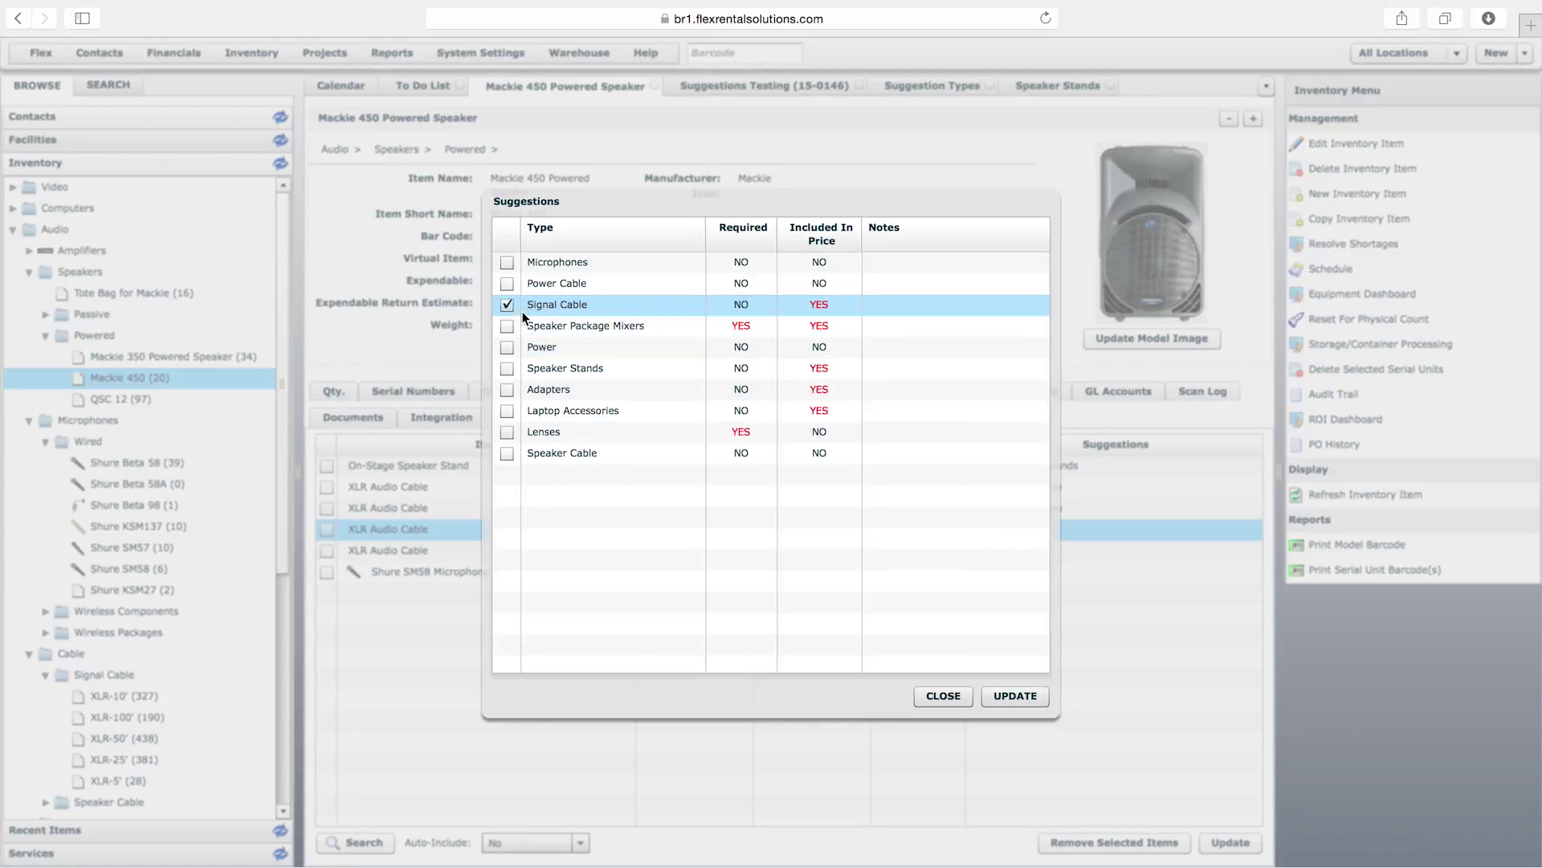
left_click(1028, 696)
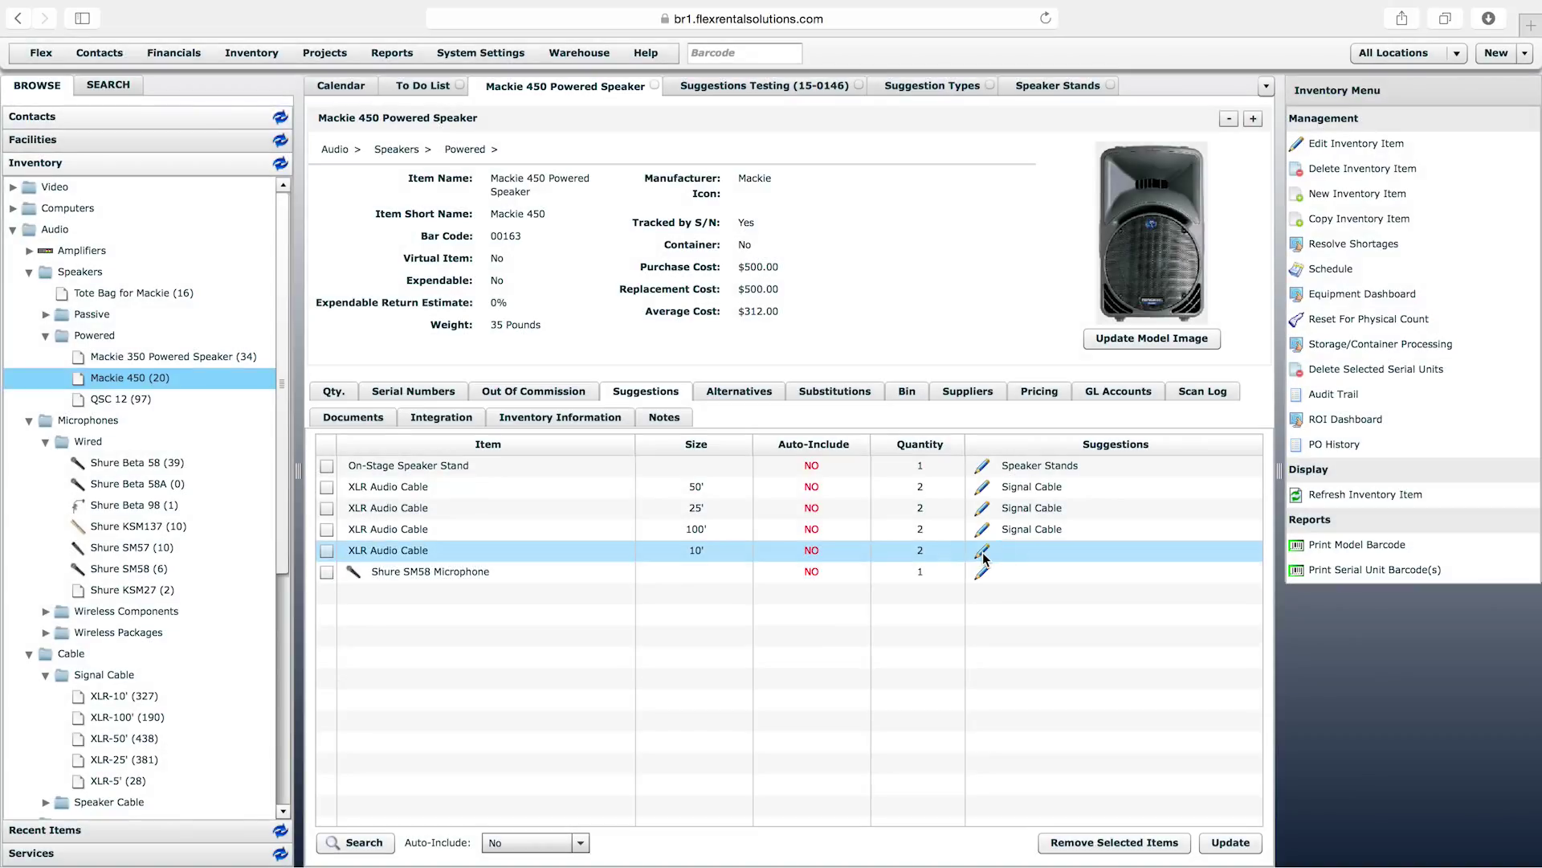
Step: Assign the Signal Cable suggestion type to the 10' XLR Audio Cable suggestion
left_click(982, 551)
left_click(507, 304)
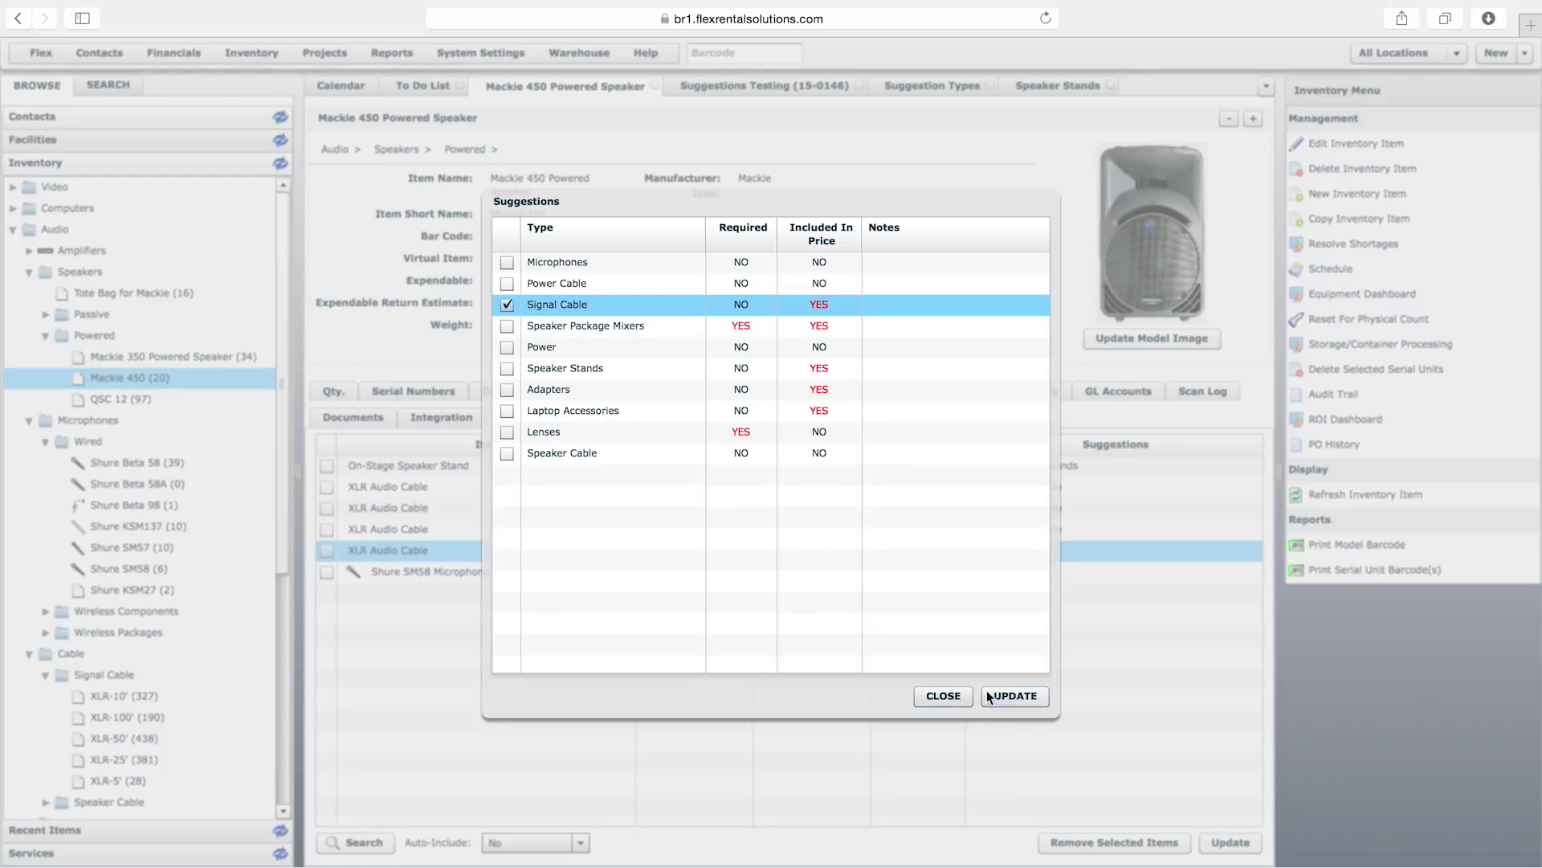
left_click(996, 695)
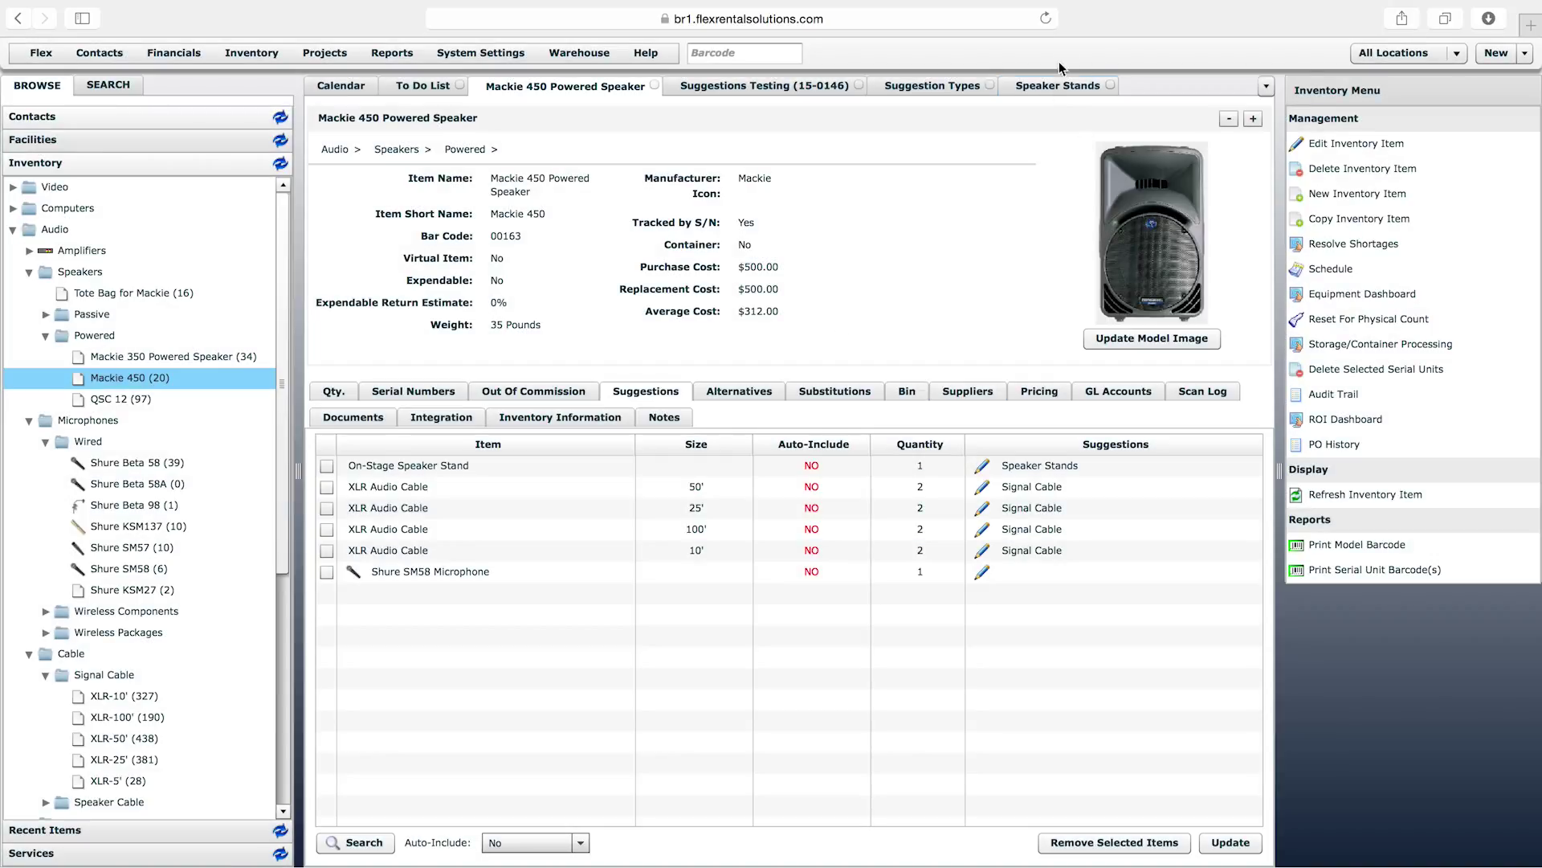
Step: Set the Microphones suggestion type's association type to Add As Next Sibling and save it
left_click(948, 87)
left_click(370, 141)
left_click(727, 139)
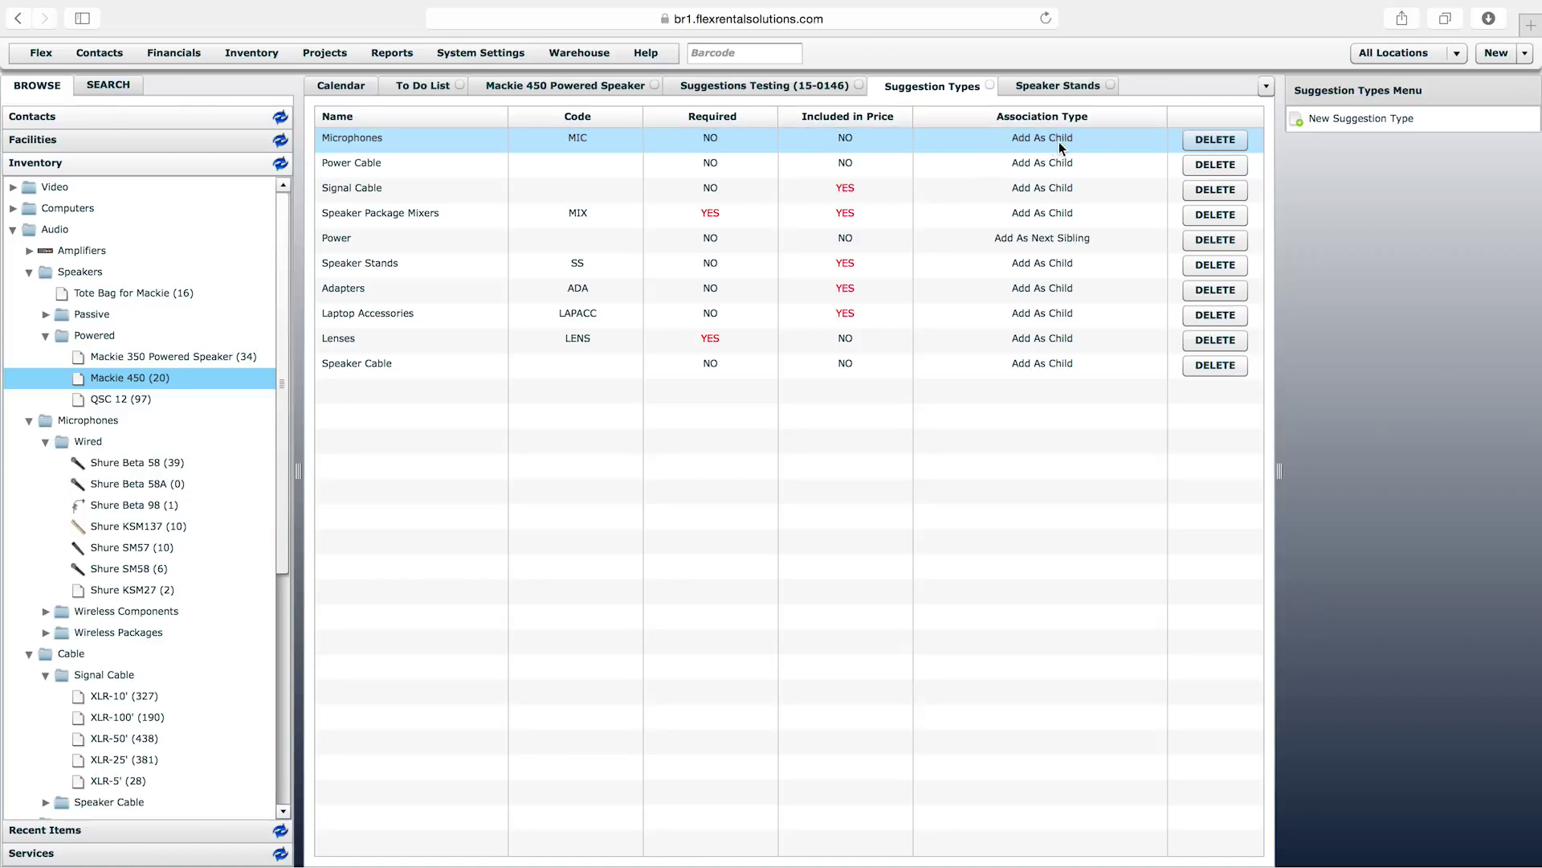
double_click(369, 140)
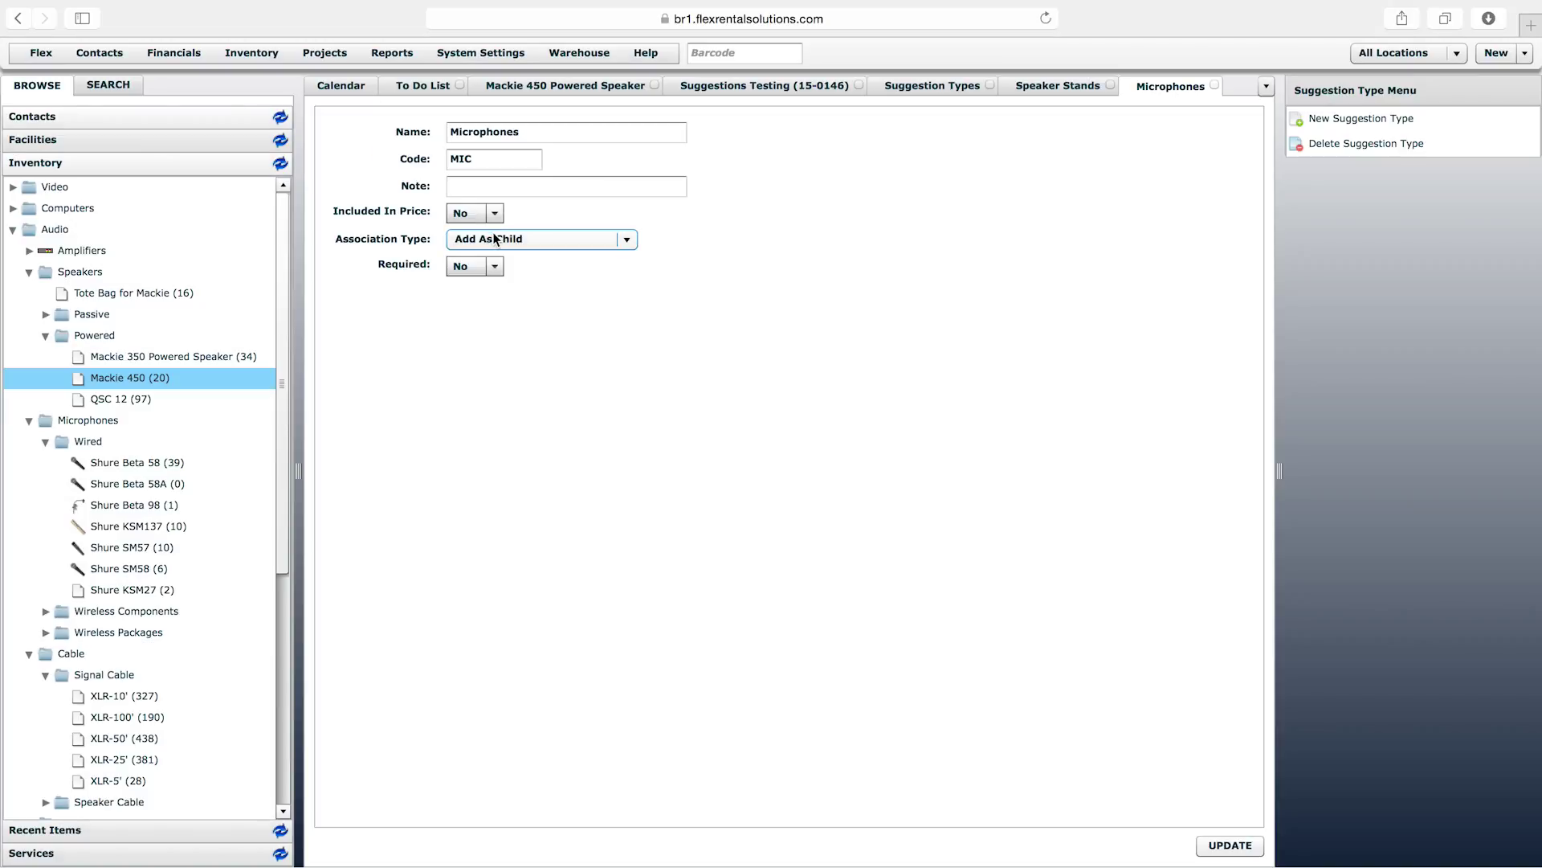
left_click(498, 242)
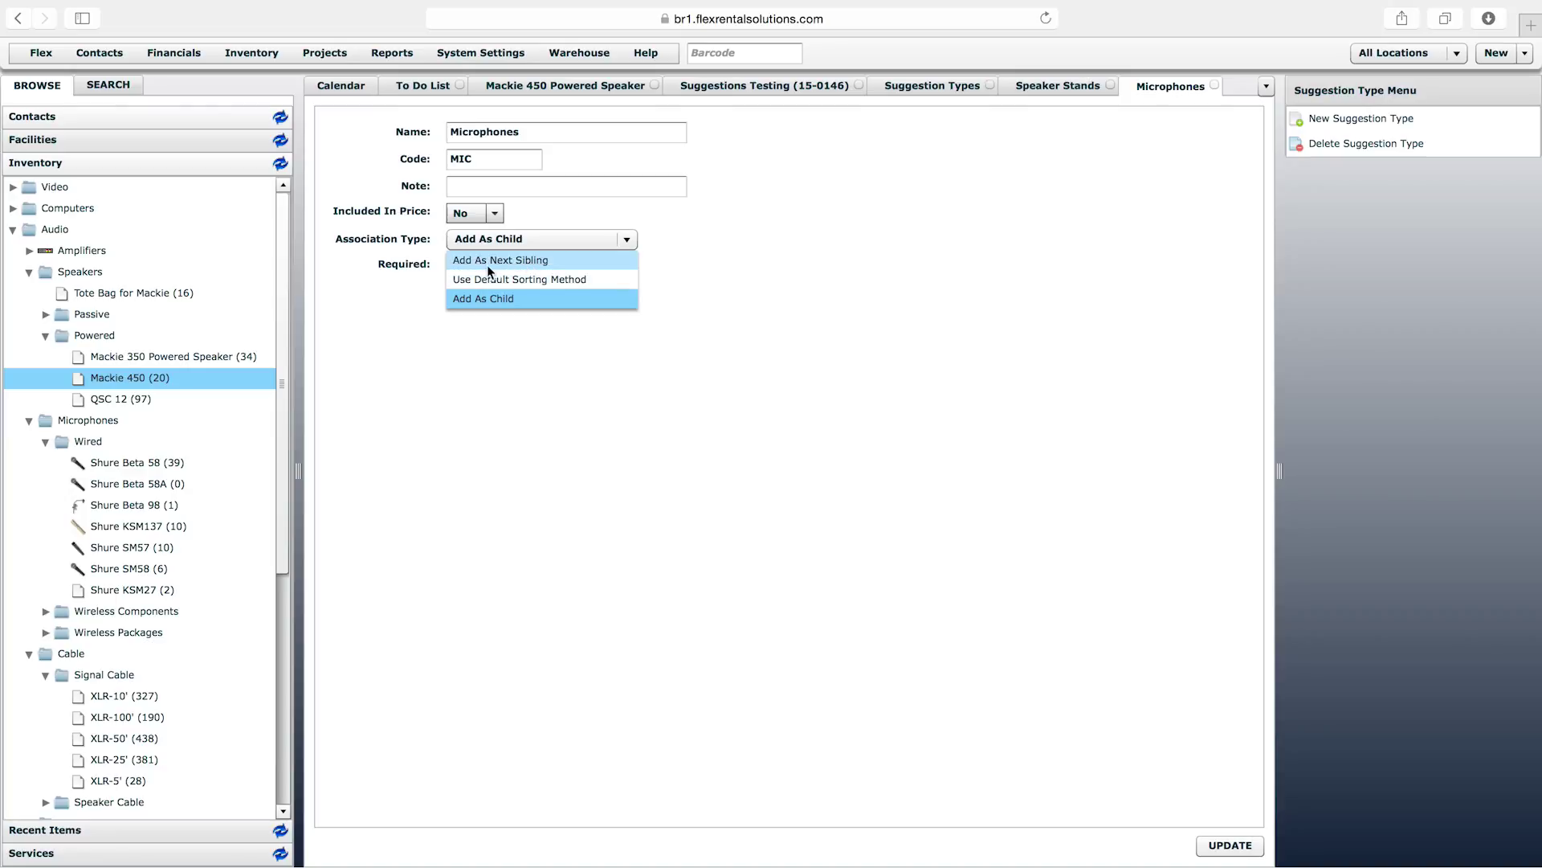
left_click(509, 263)
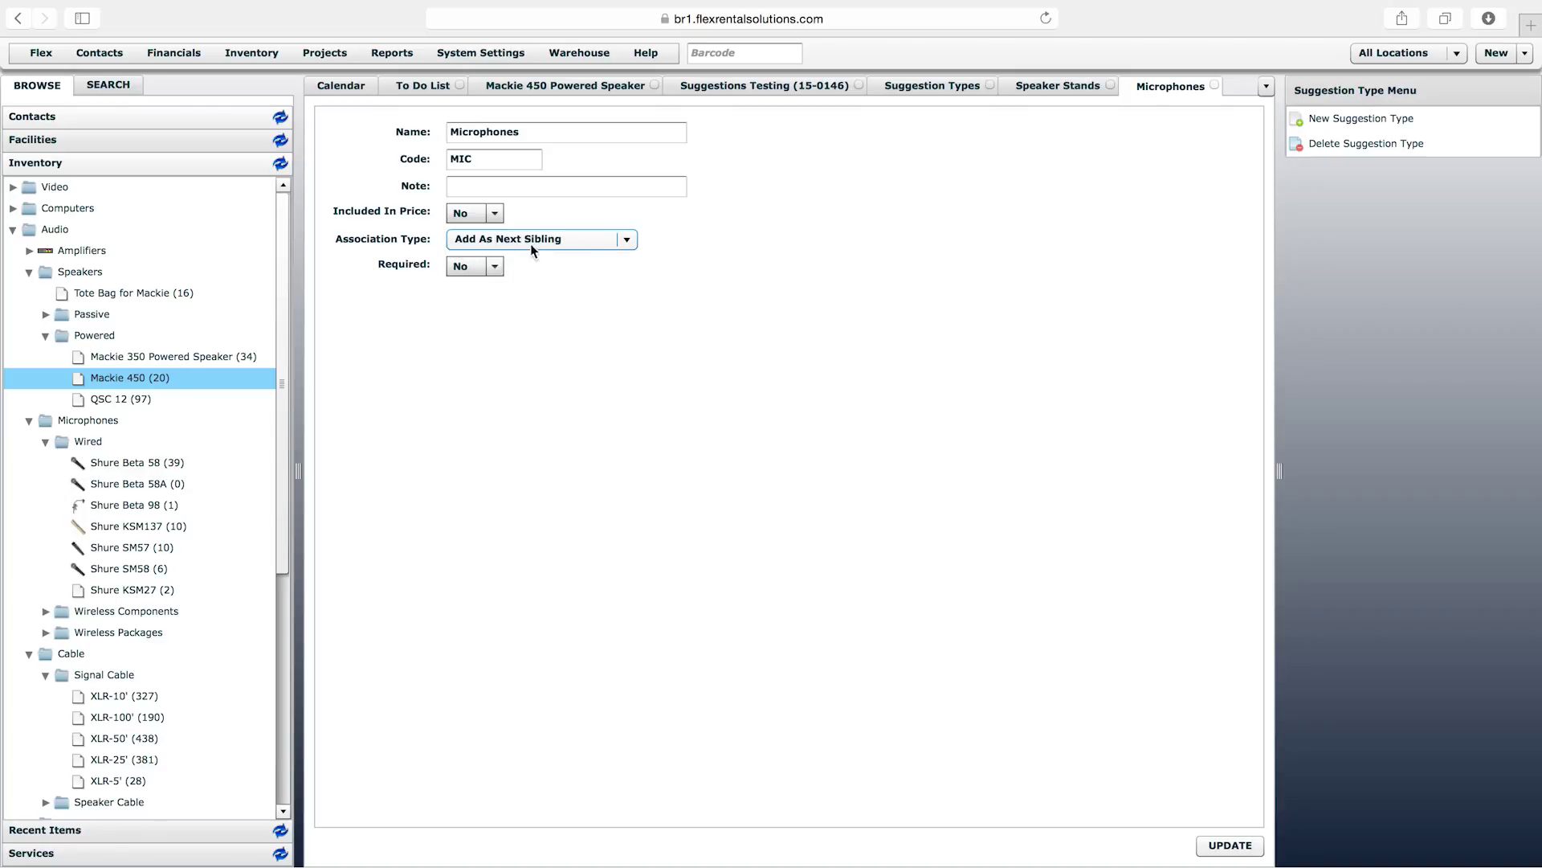
left_click(1232, 845)
Step: Assign the Microphones suggestion type to the Shure SM58 Microphone suggested for the Mackie 450 Powered Speaker and save the suggestions
left_click(592, 88)
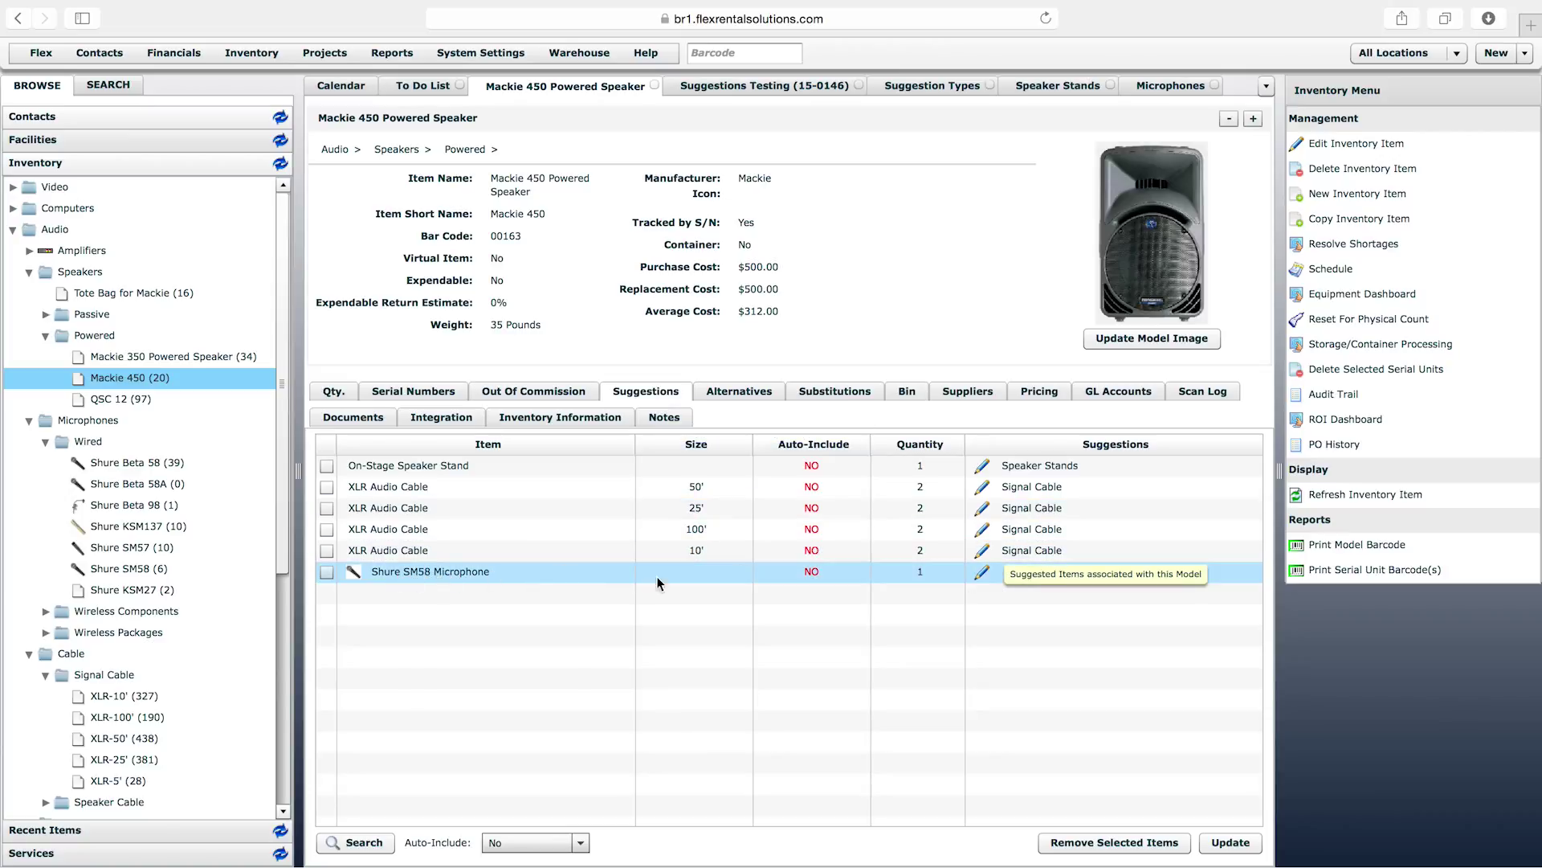
left_click(983, 573)
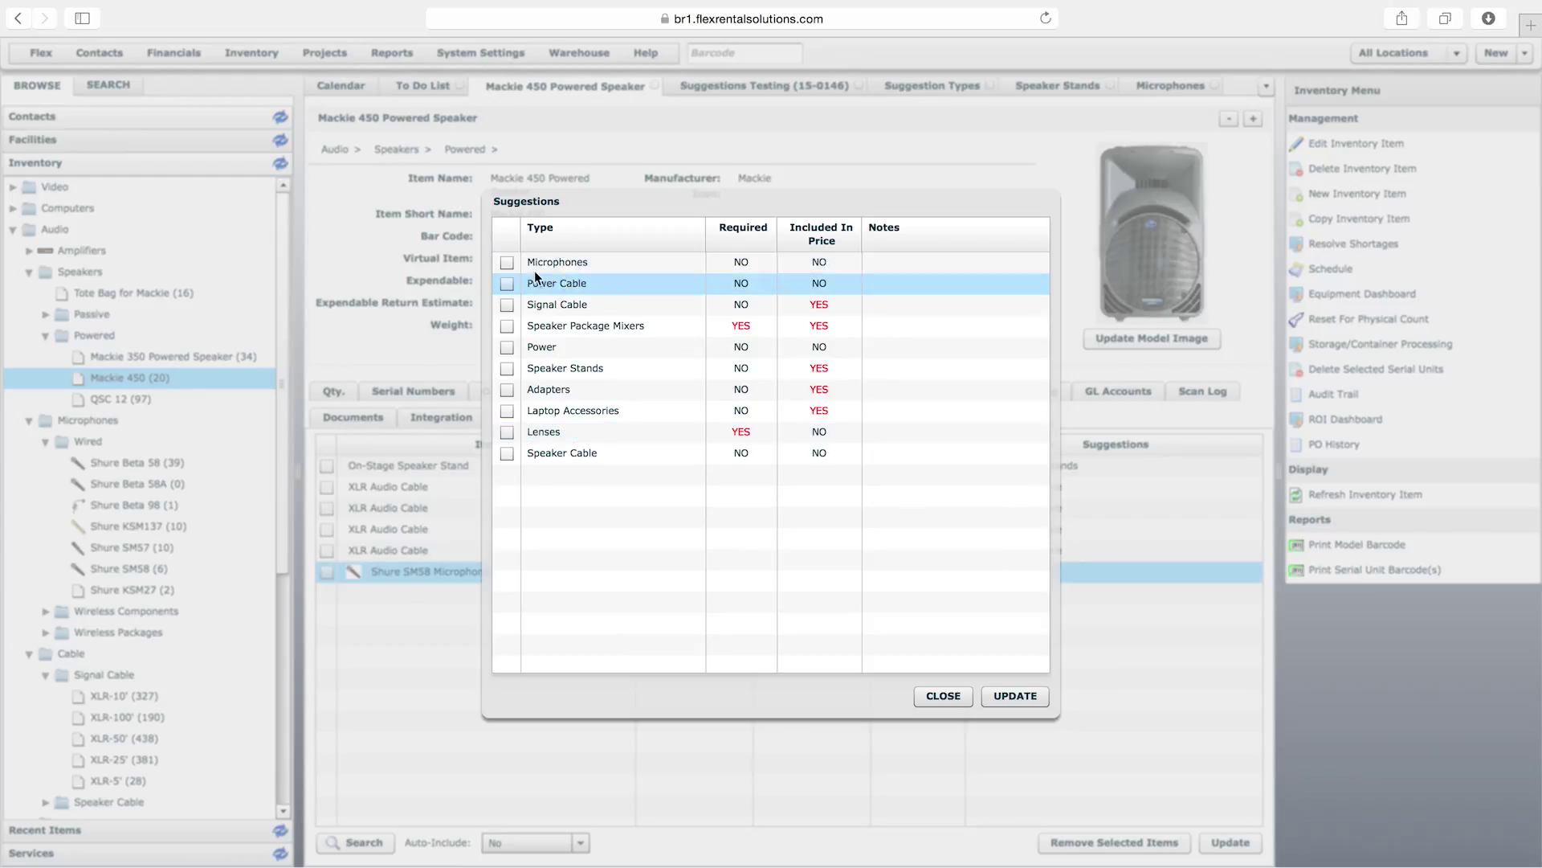
left_click(507, 262)
left_click(1008, 689)
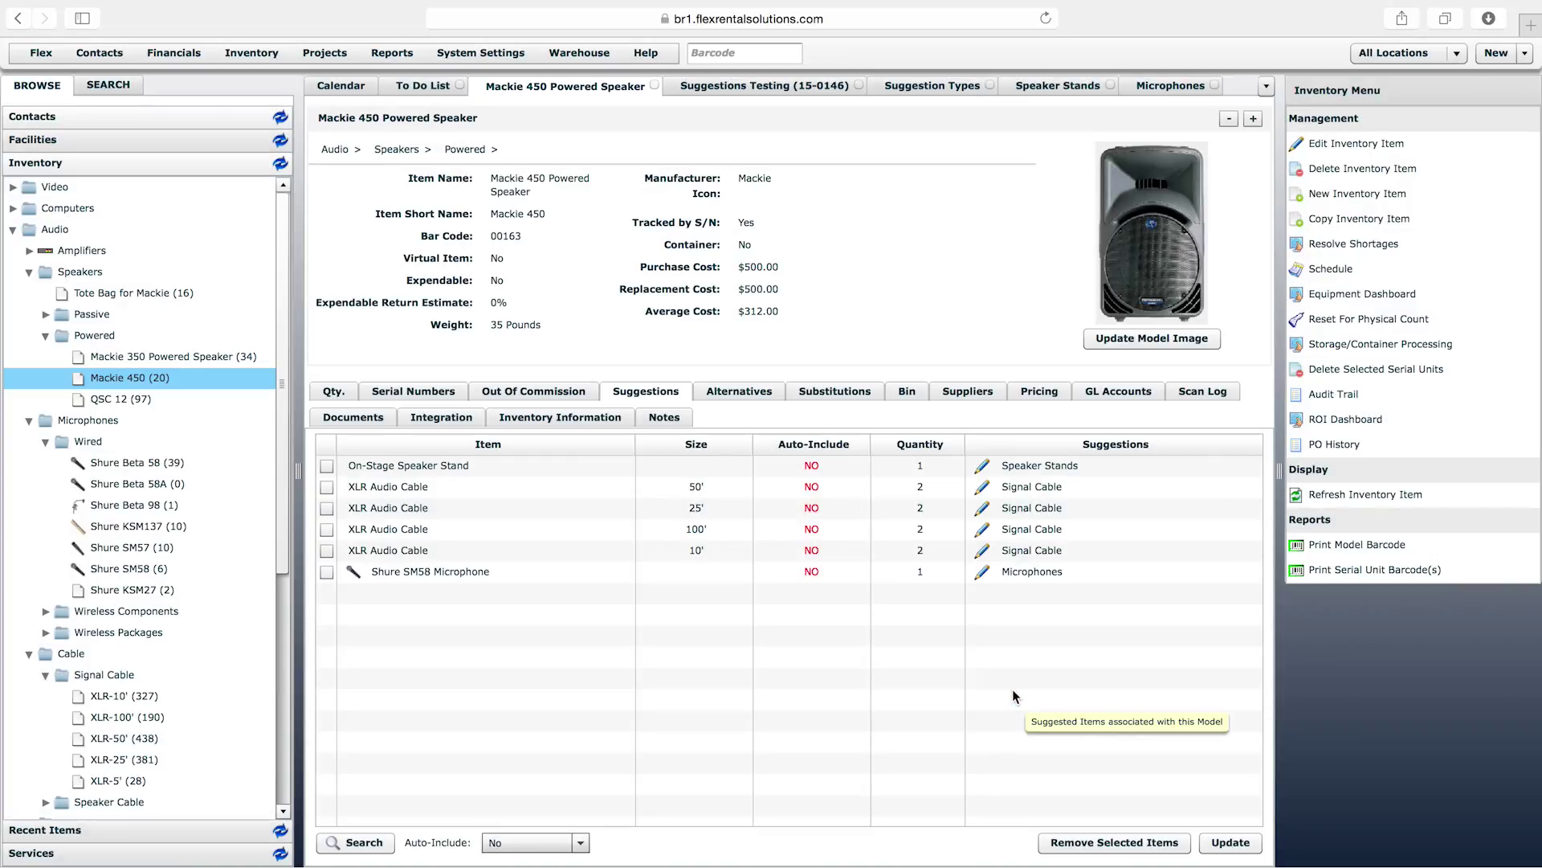
left_click(1218, 844)
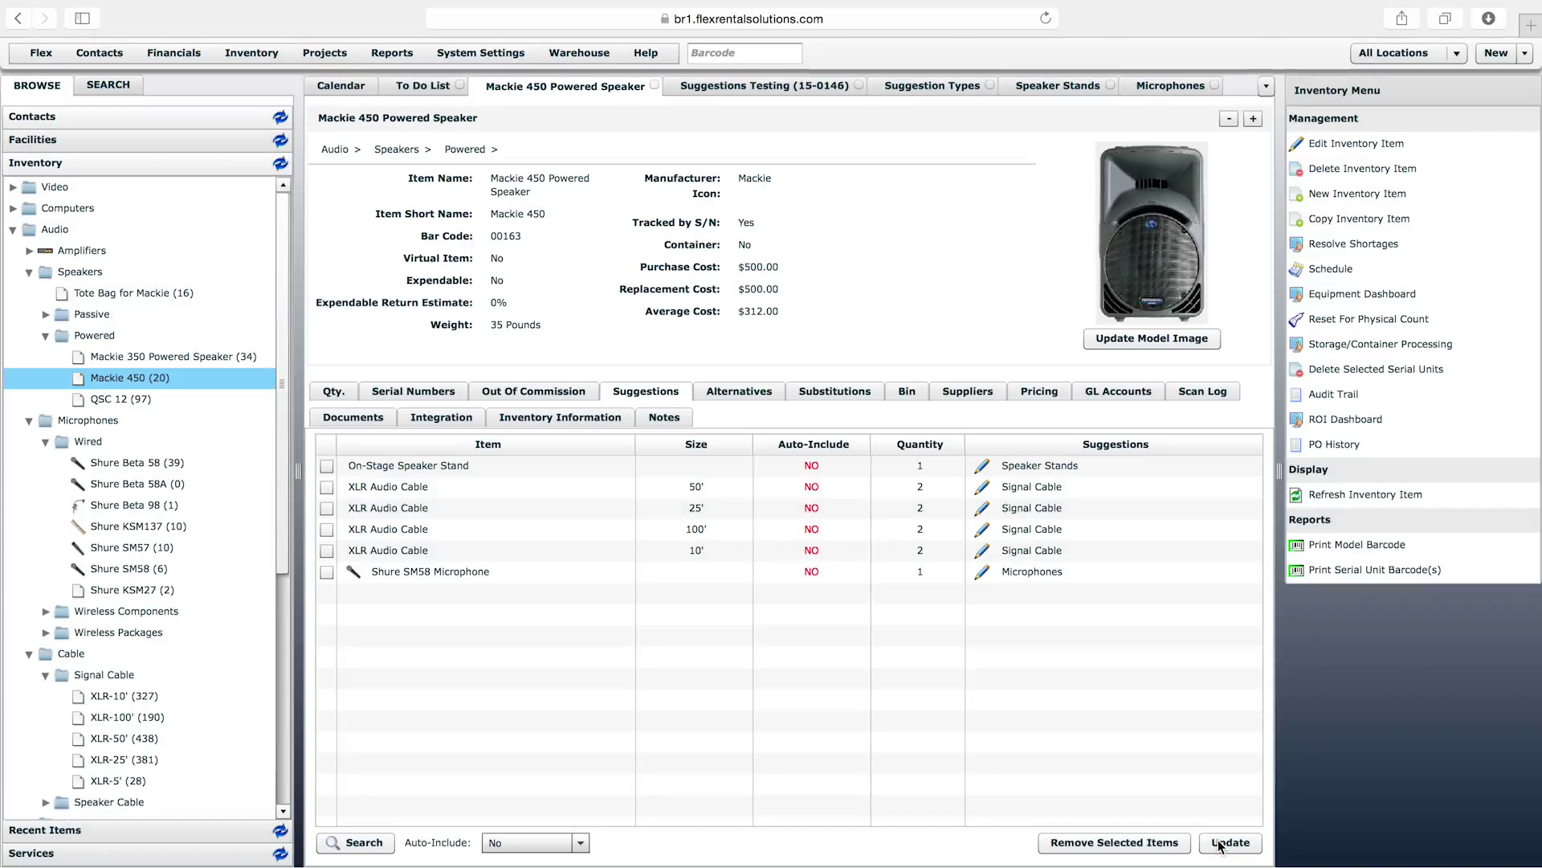
Step: Delete the Audio subtotal with all its line items from the Suggestions Testing quote
left_click(776, 89)
left_click(356, 428)
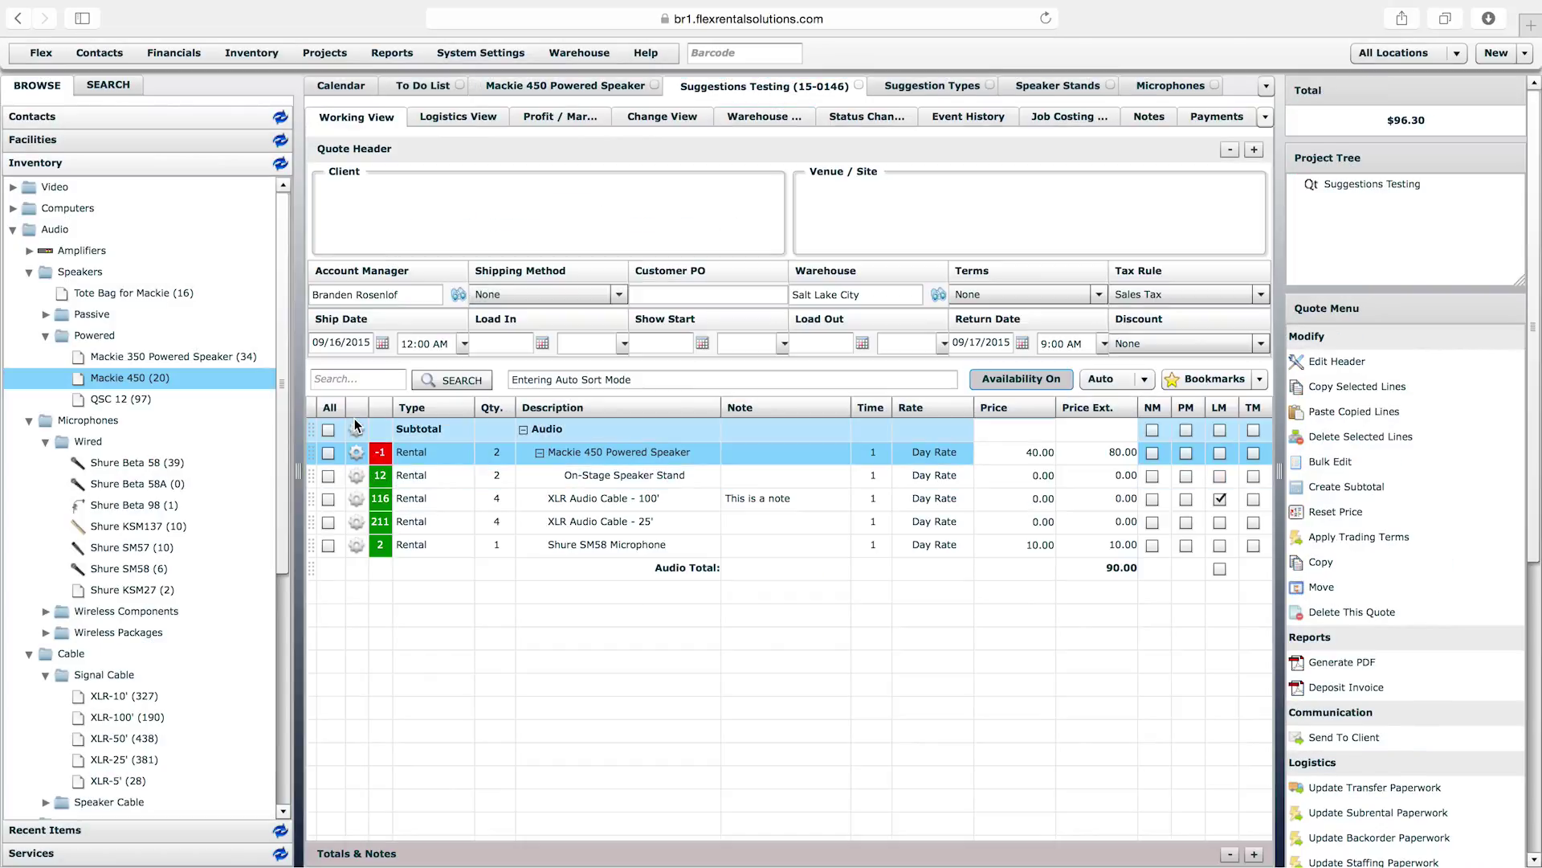
left_click(406, 498)
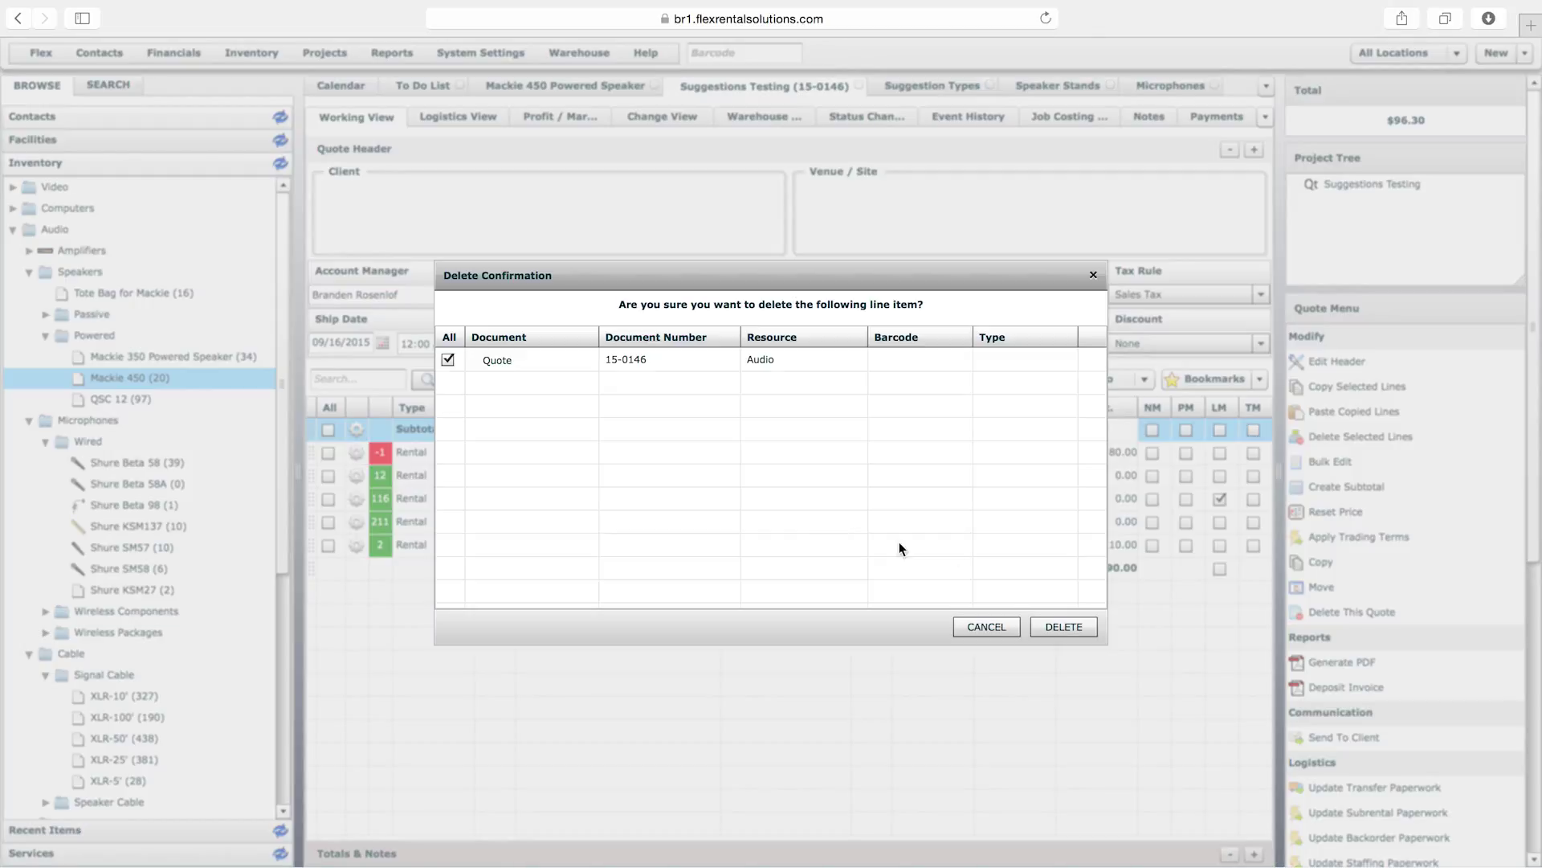
left_click(1063, 628)
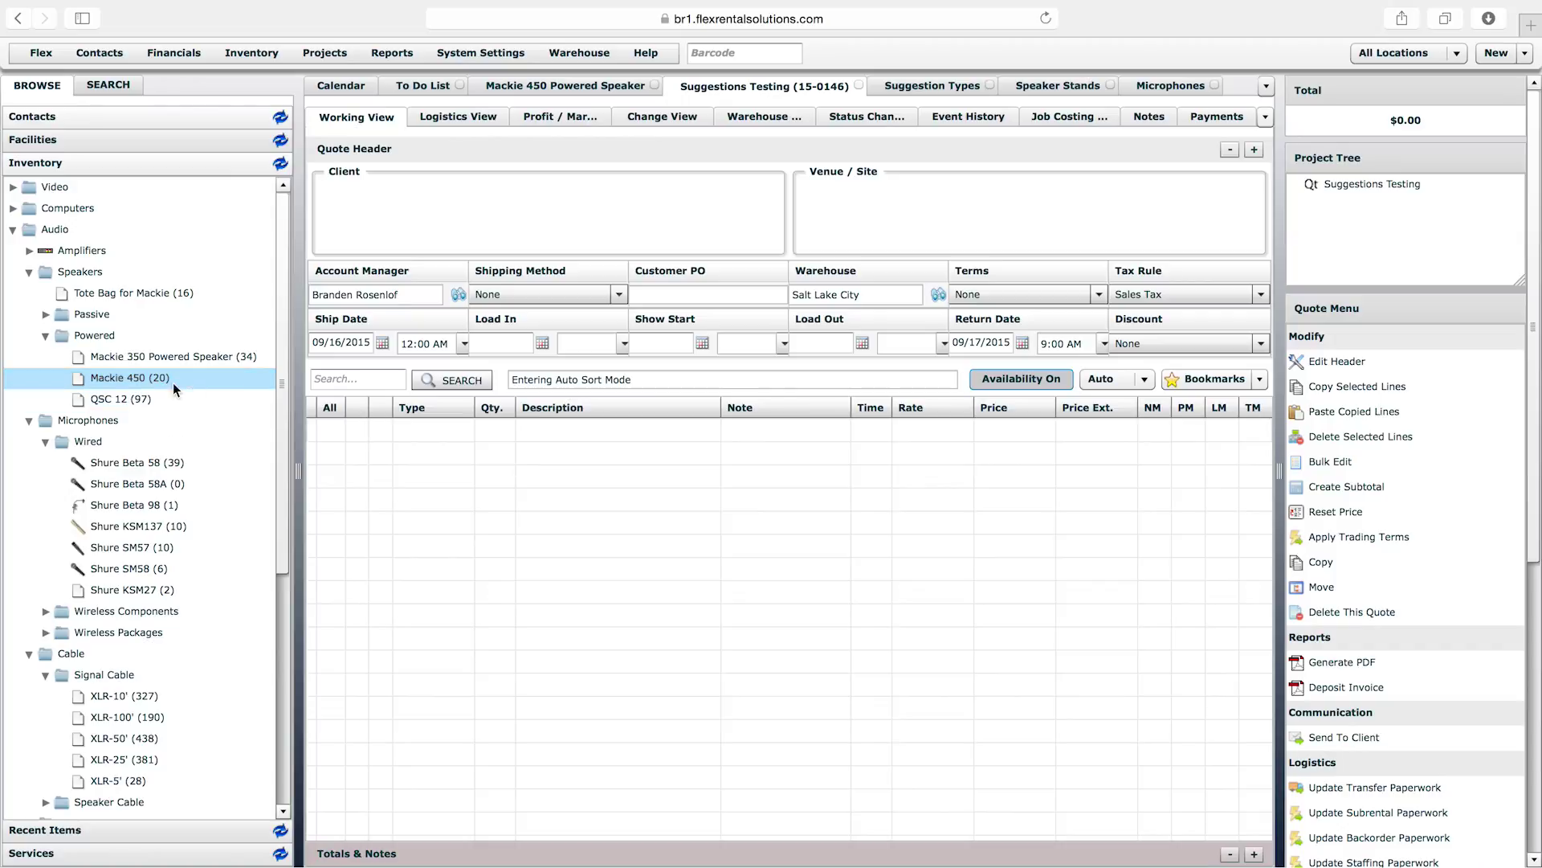
Step: Add 2 Mackie 450 speakers from the inventory tree to the quote
left_click_drag(132, 377, 404, 455)
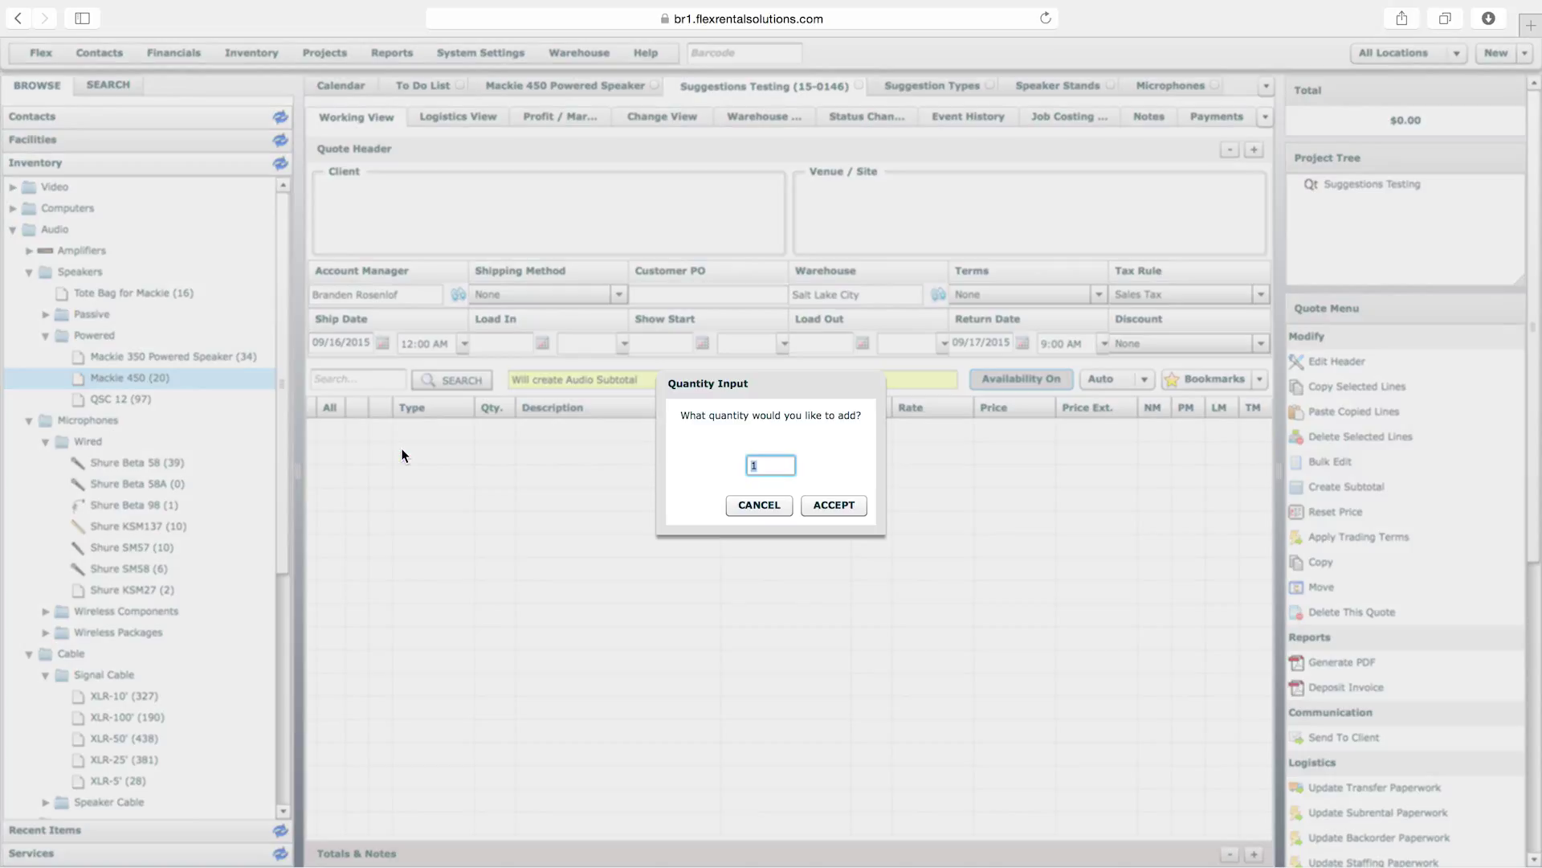
type("2")
key("Return")
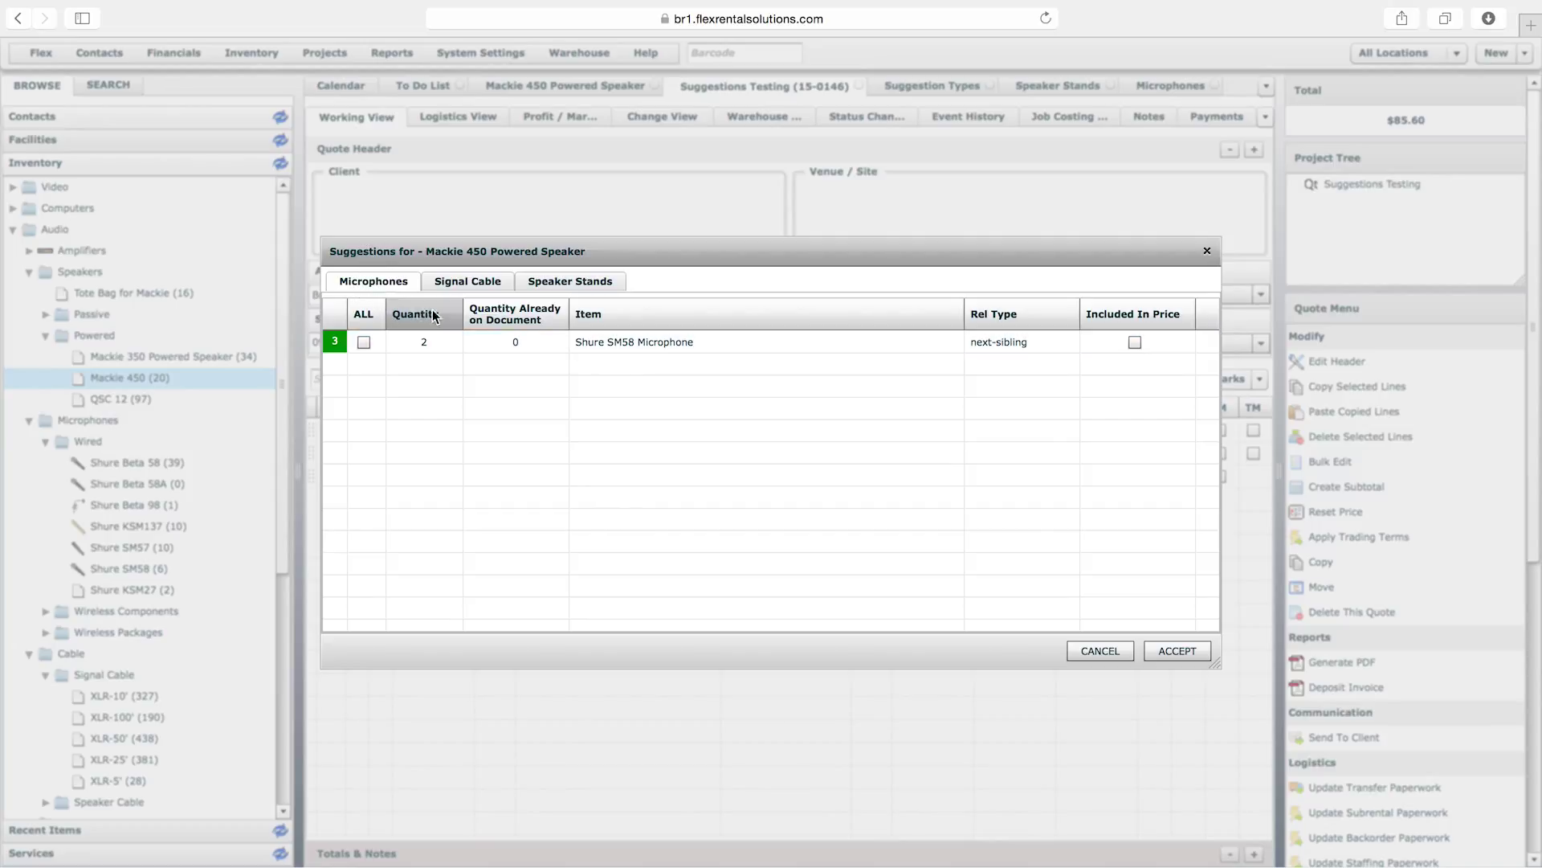
Step: Review the suggested items in the Microphones, Signal Cable and Speaker Stands categories, checking relation type and Included In Price
left_click(491, 283)
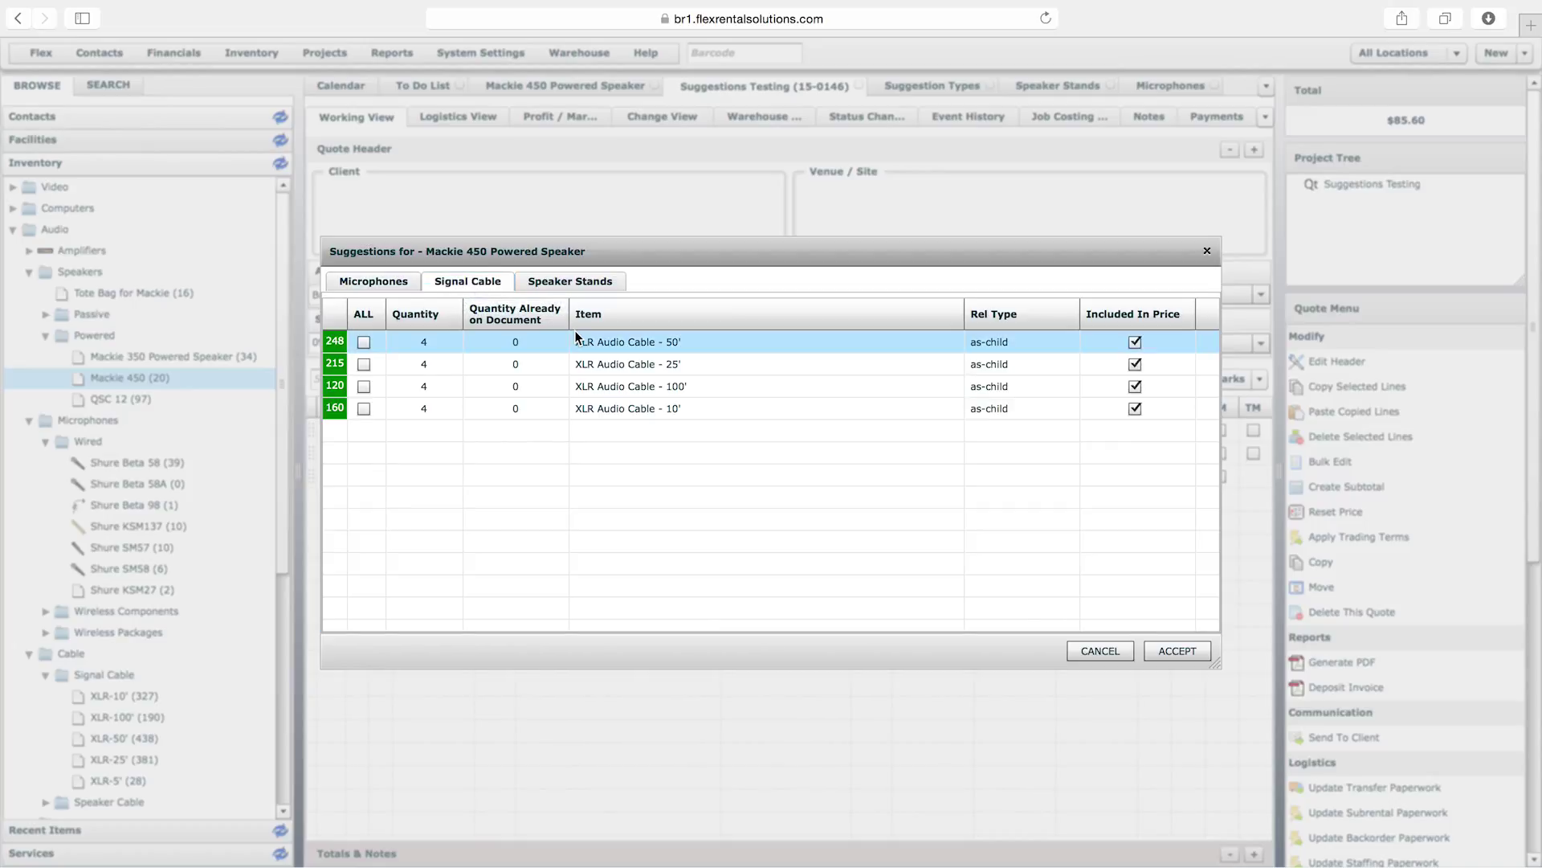
left_click(576, 280)
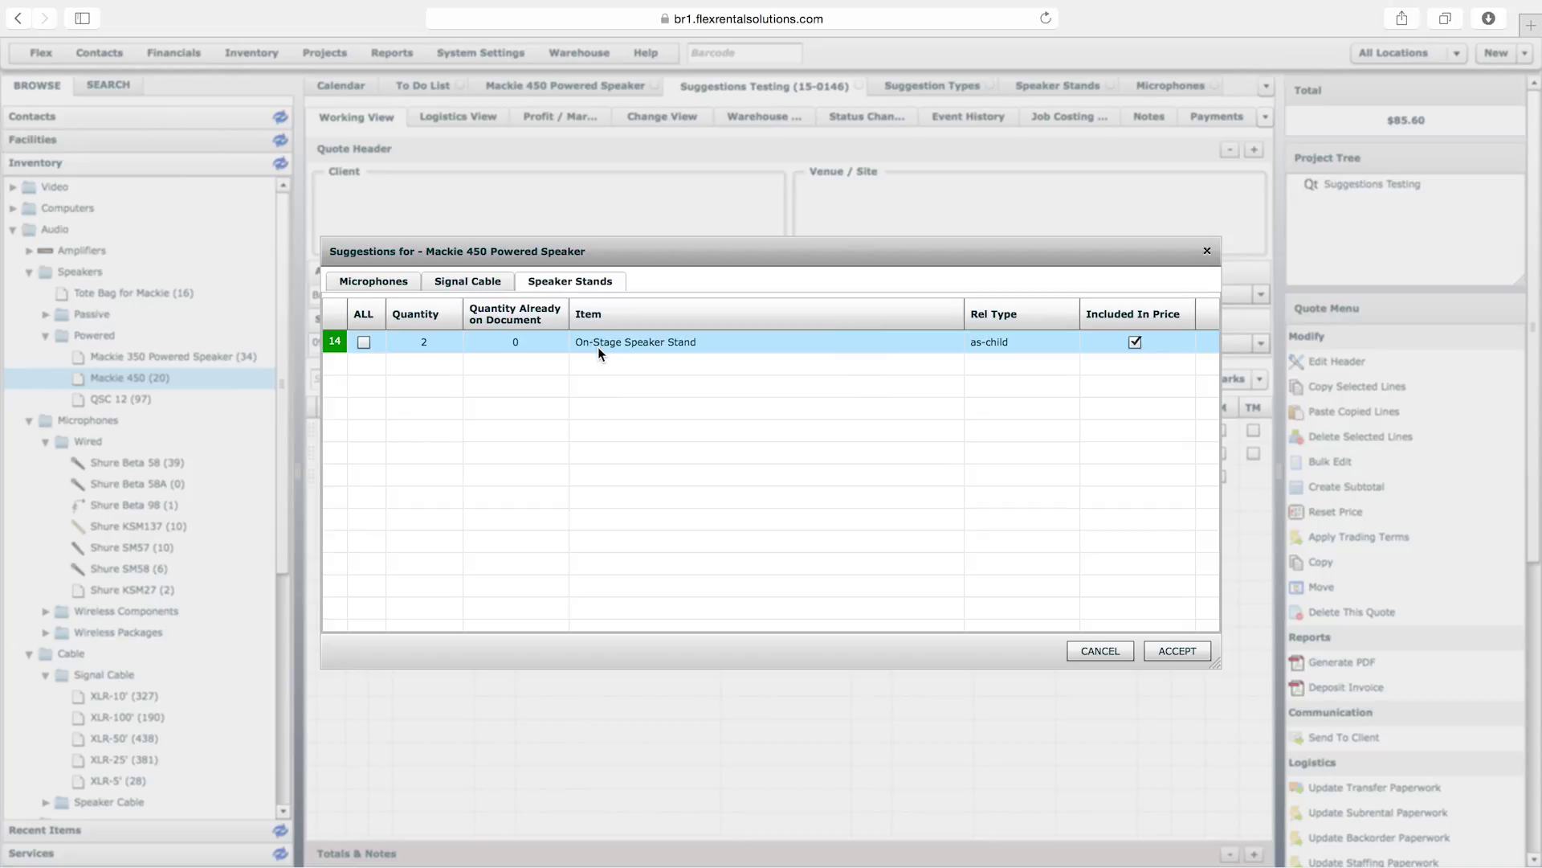
left_click(374, 281)
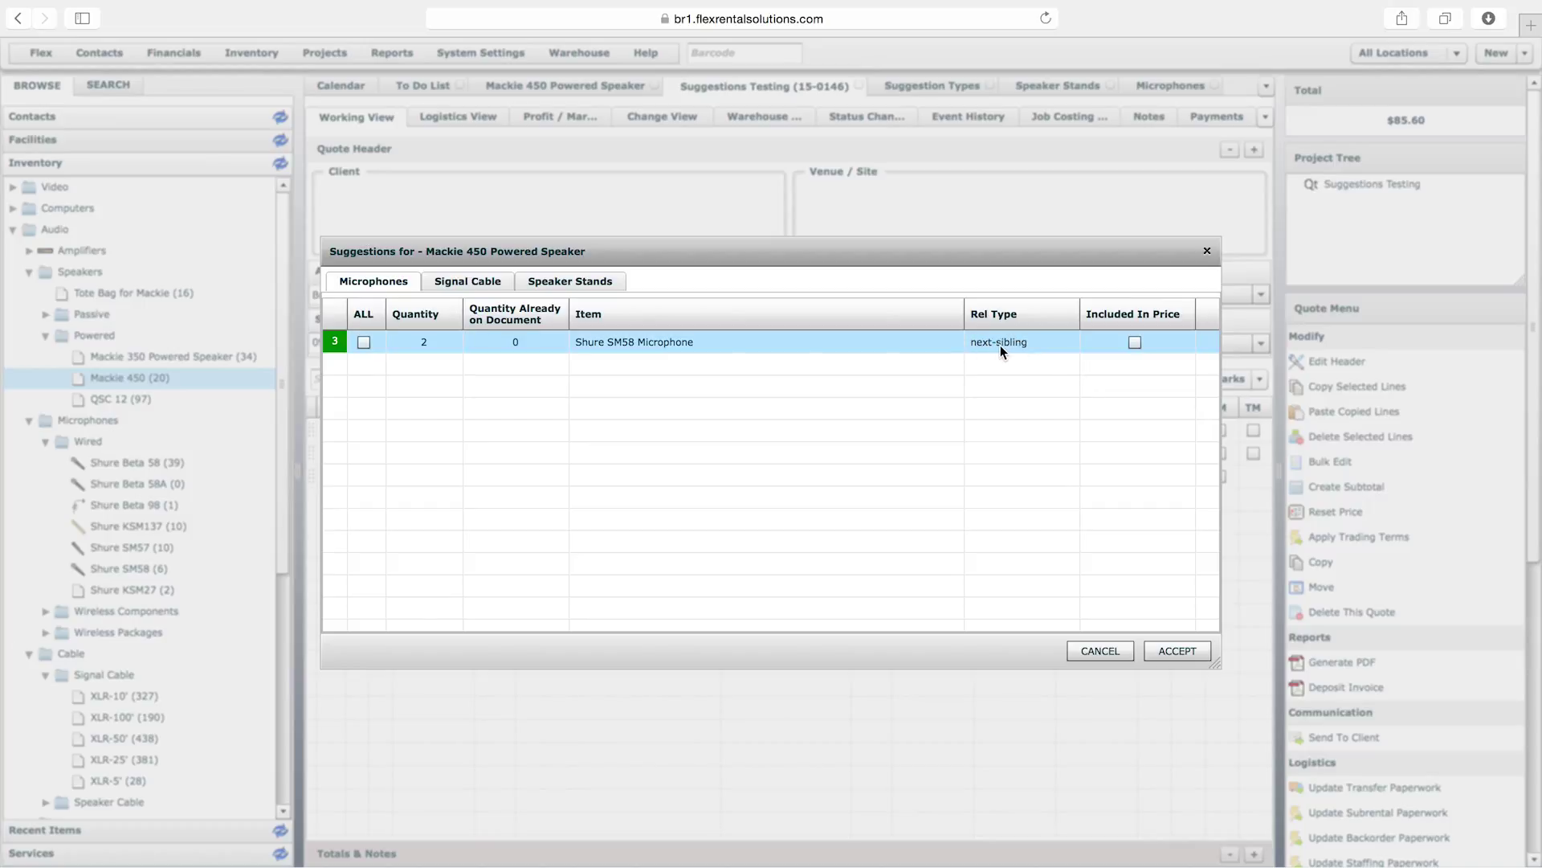
left_click(1135, 342)
left_click(452, 283)
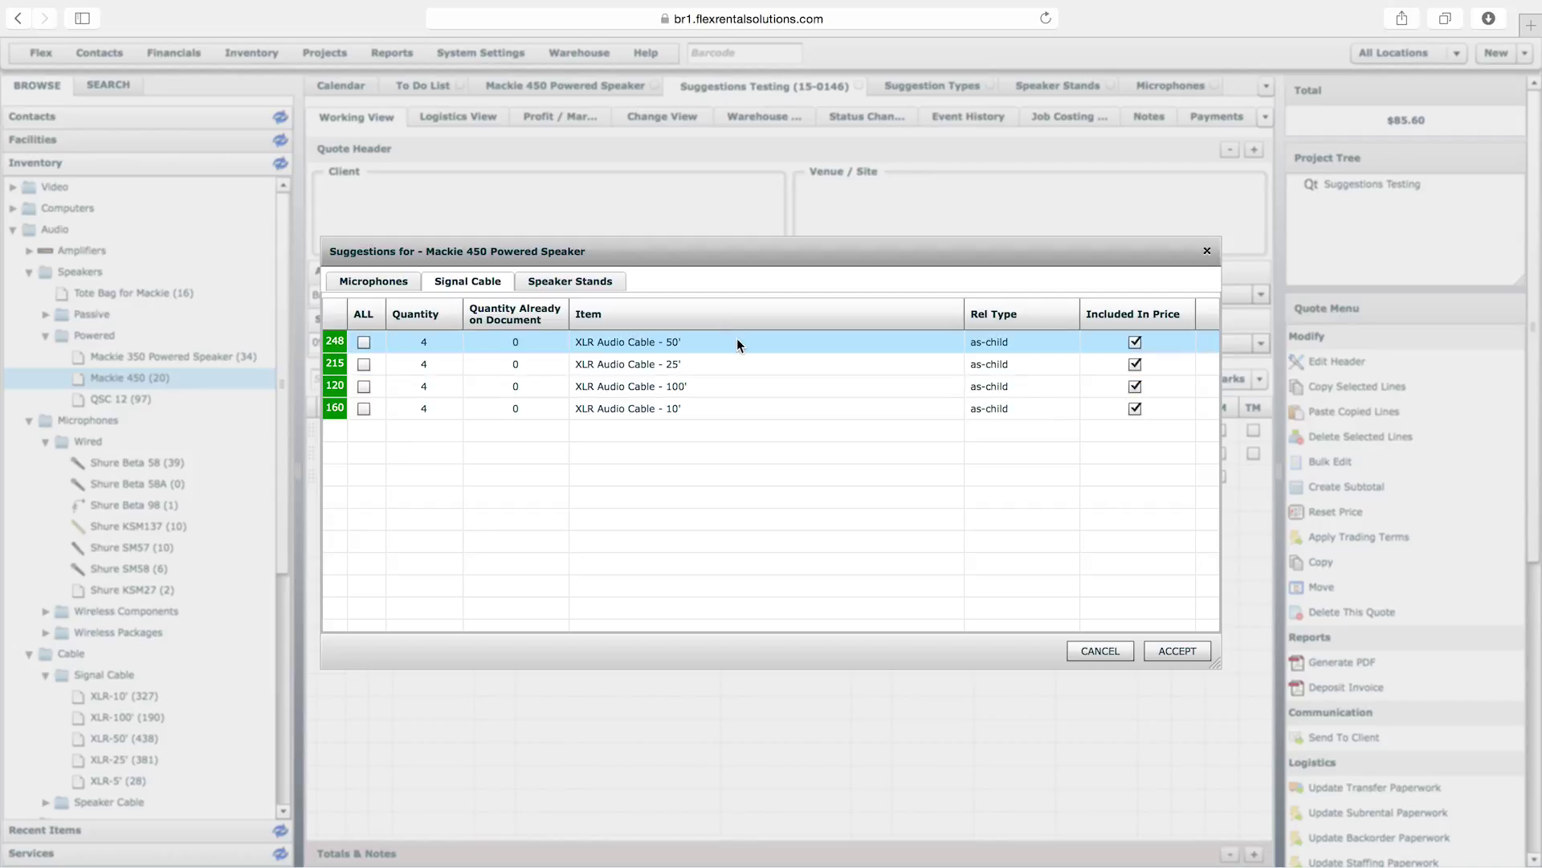
left_click(570, 281)
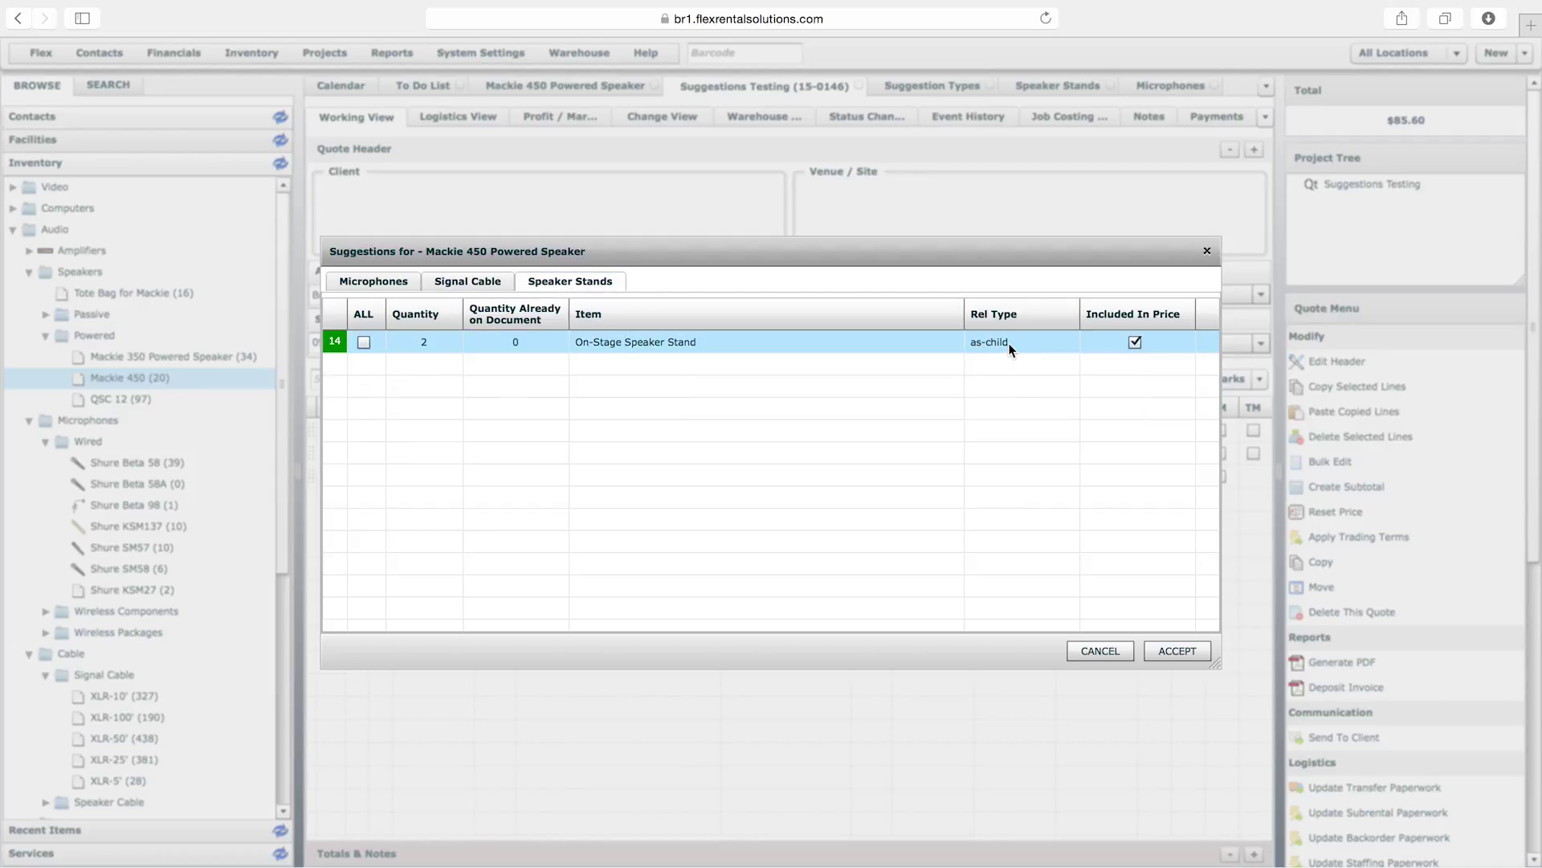
Step: Add the suggested On-Stage Speaker Stand, Shure SM58 Microphone and 25' XLR Audio Cable to the quote
left_click(364, 342)
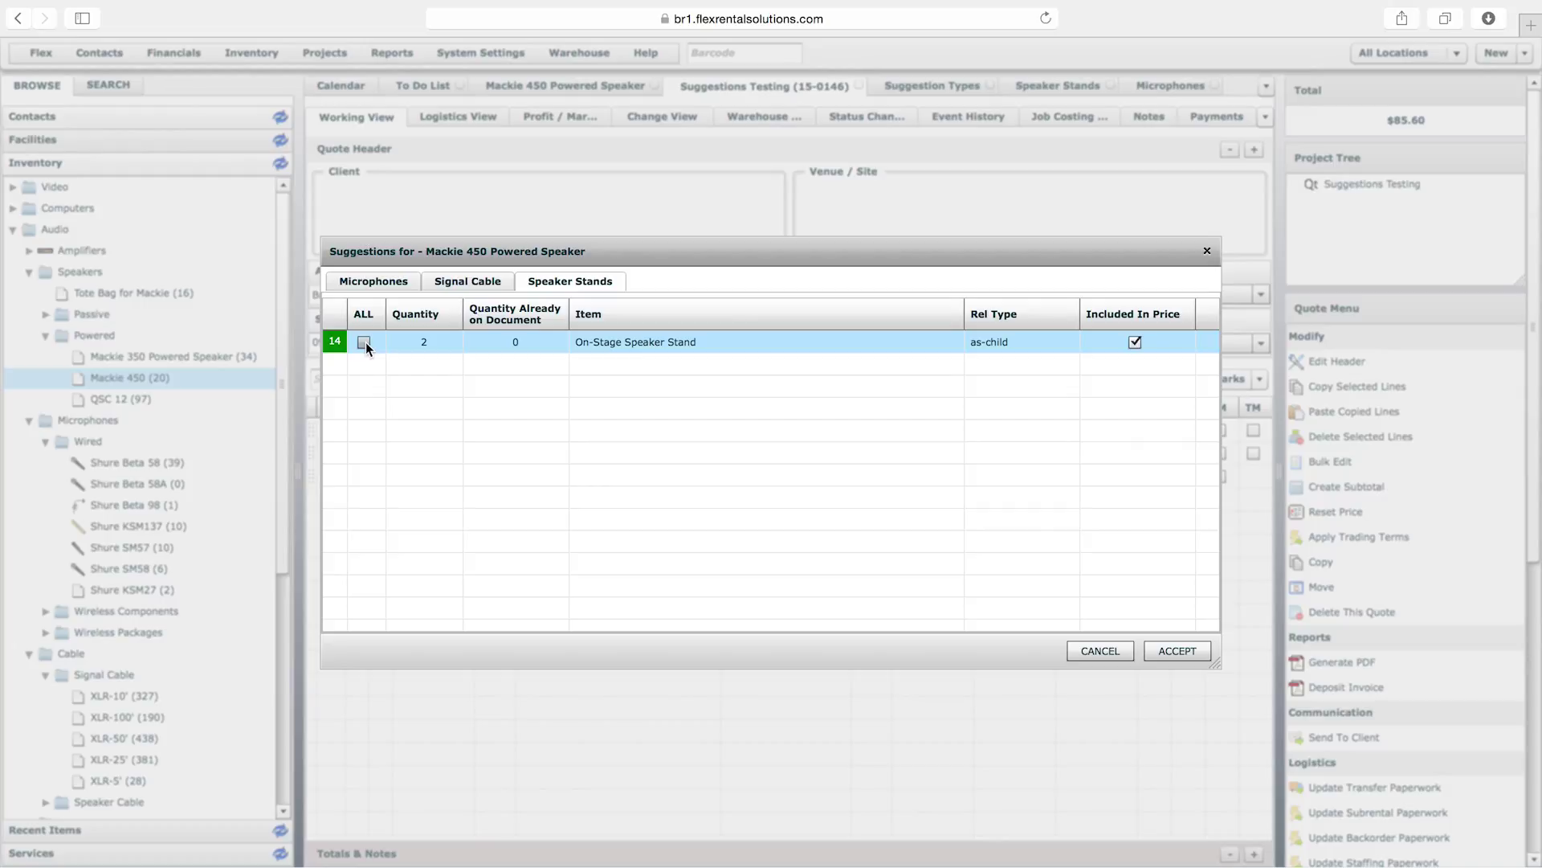
left_click(468, 281)
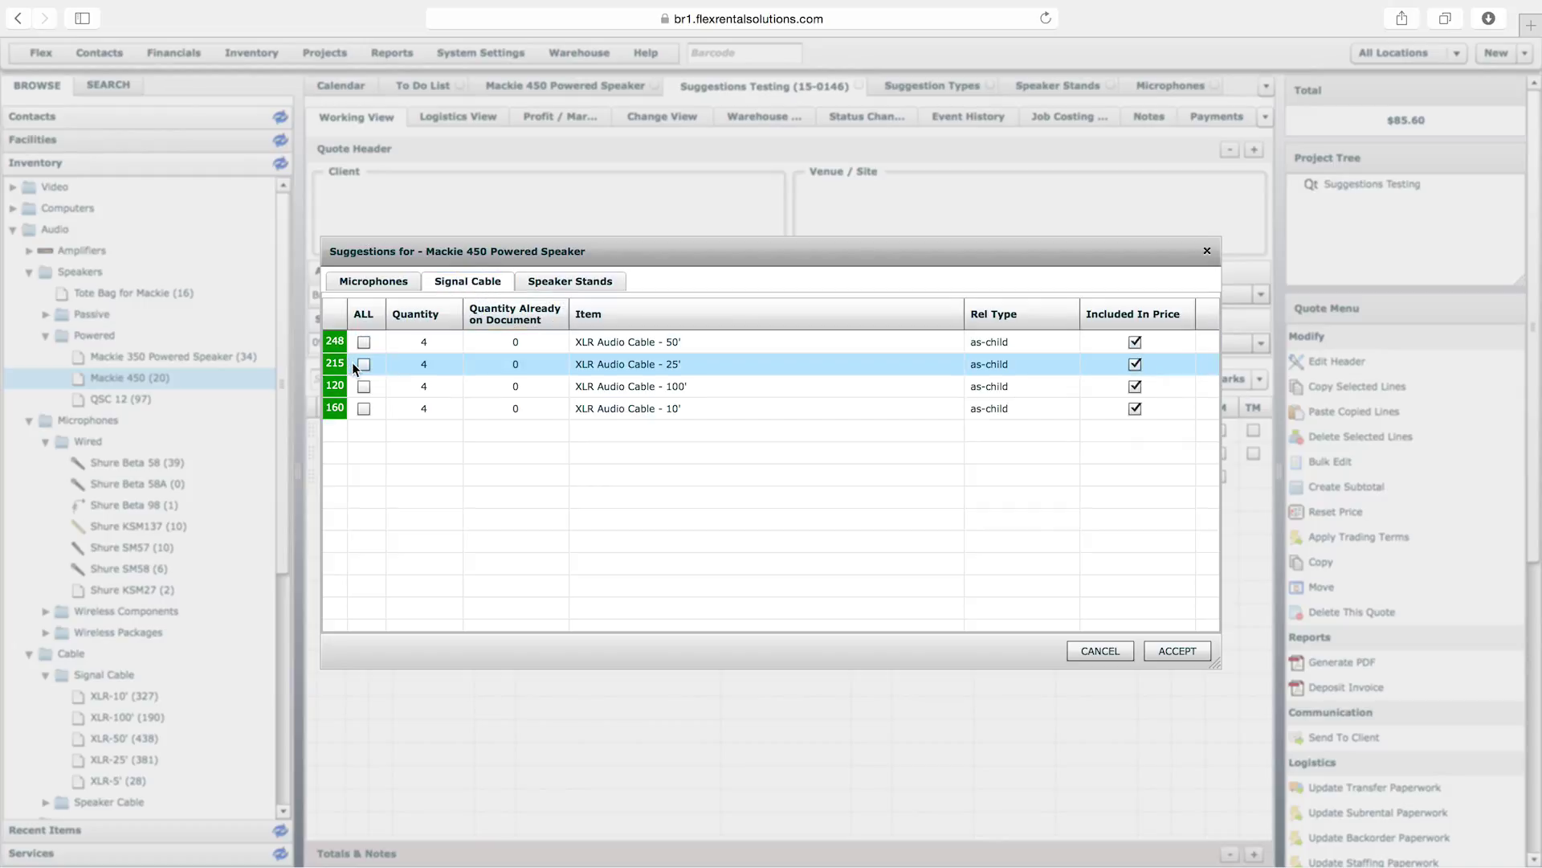
left_click(379, 286)
left_click(364, 343)
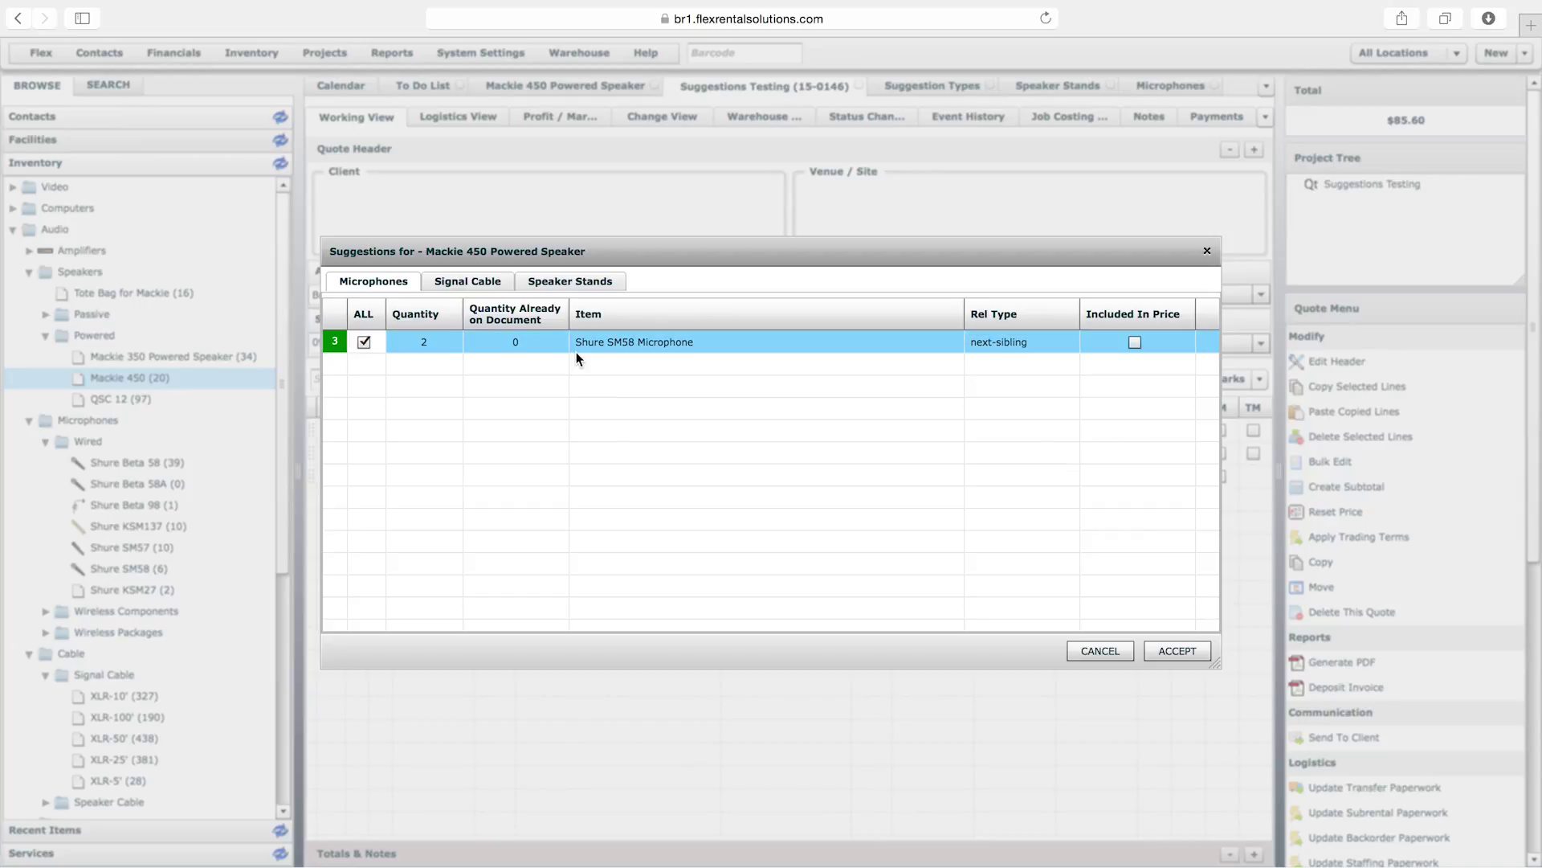
left_click(467, 281)
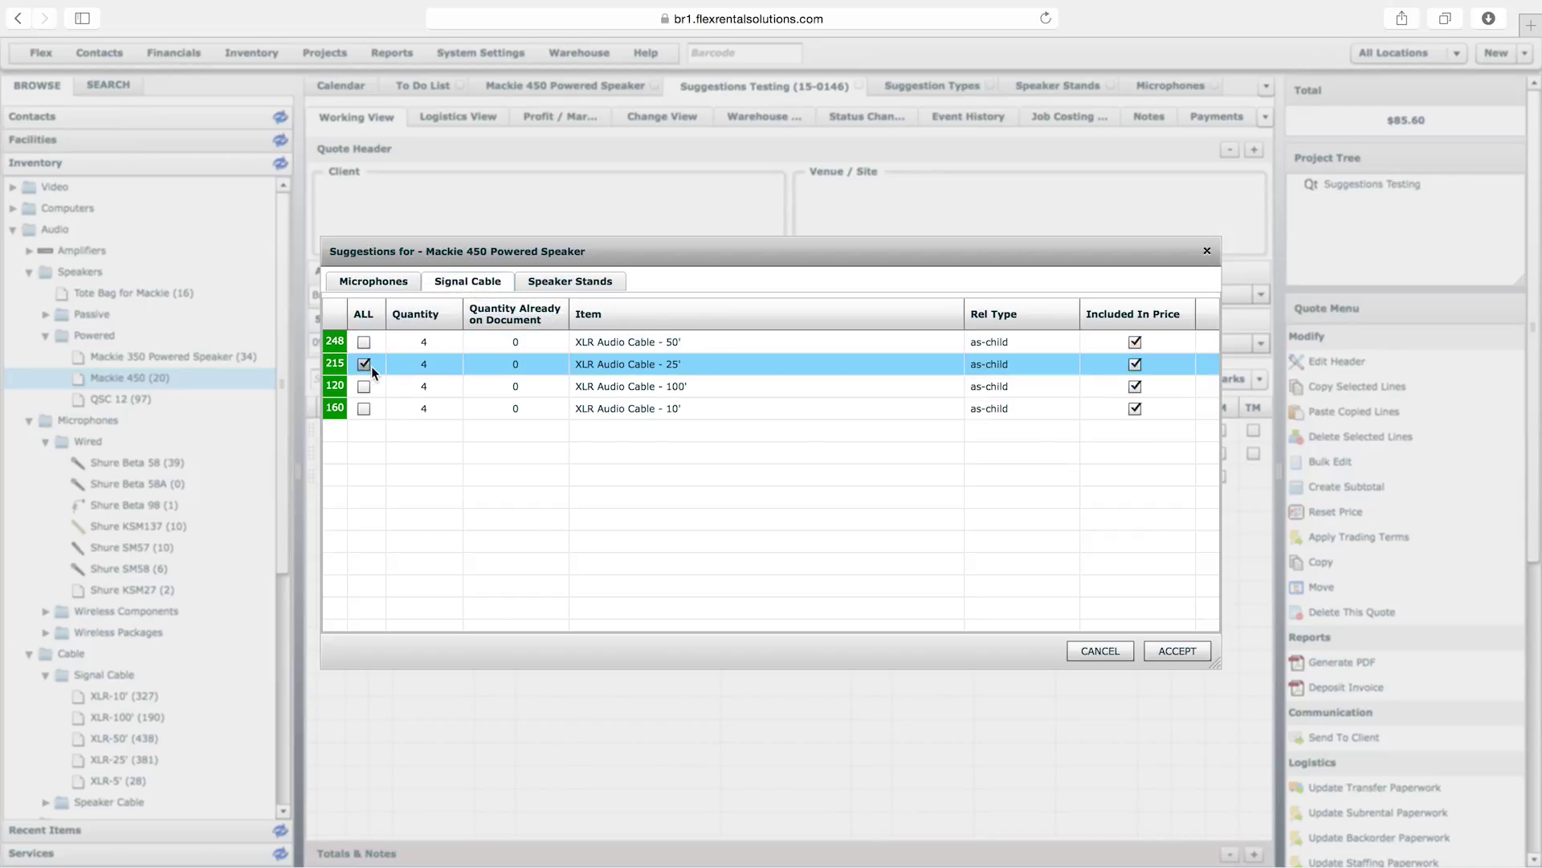
left_click(548, 286)
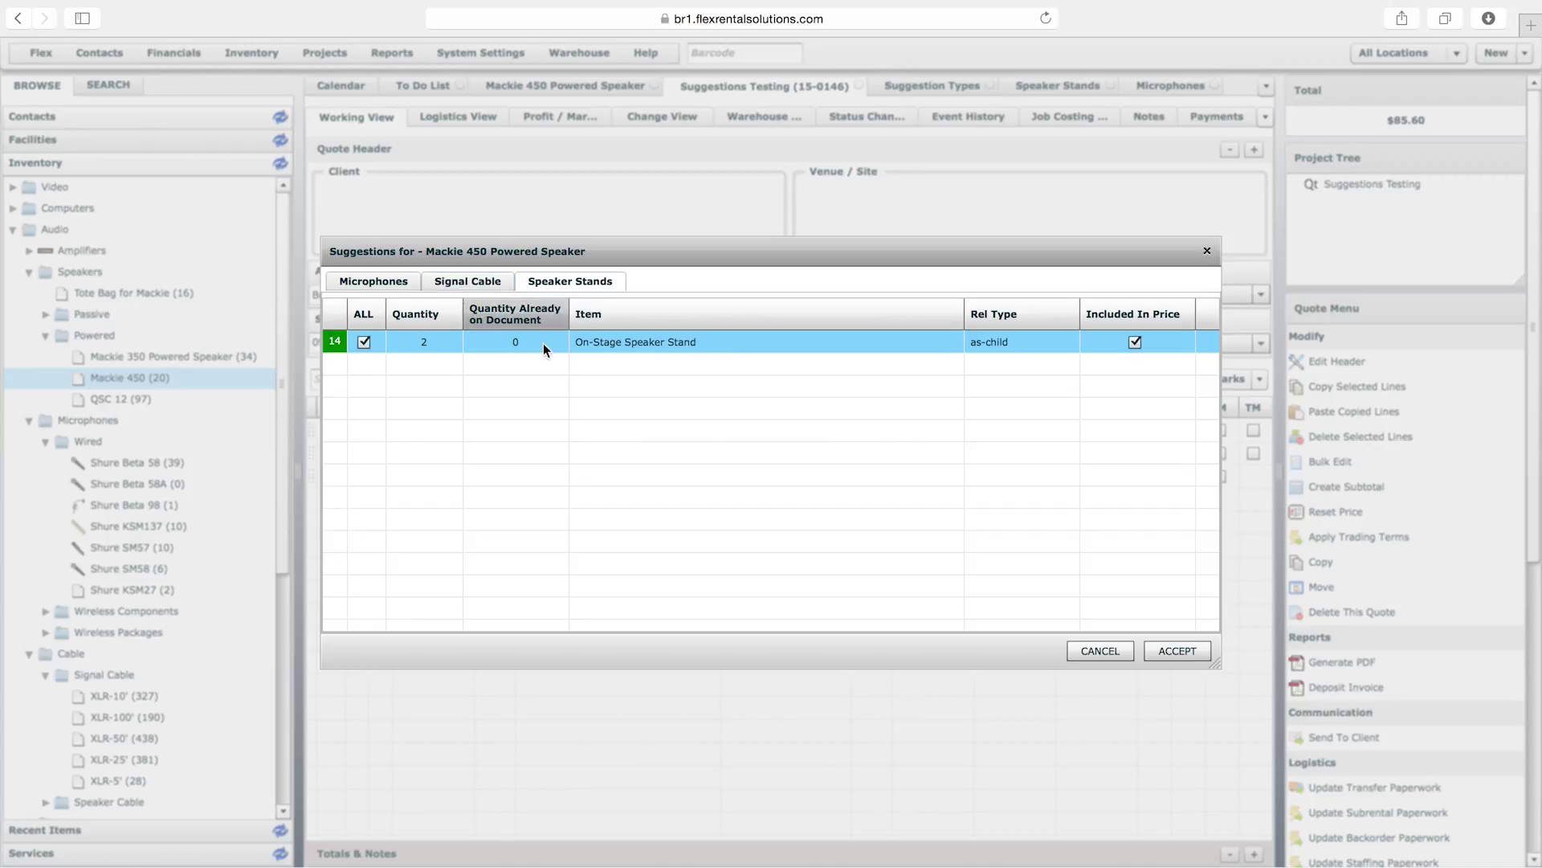
left_click(1178, 651)
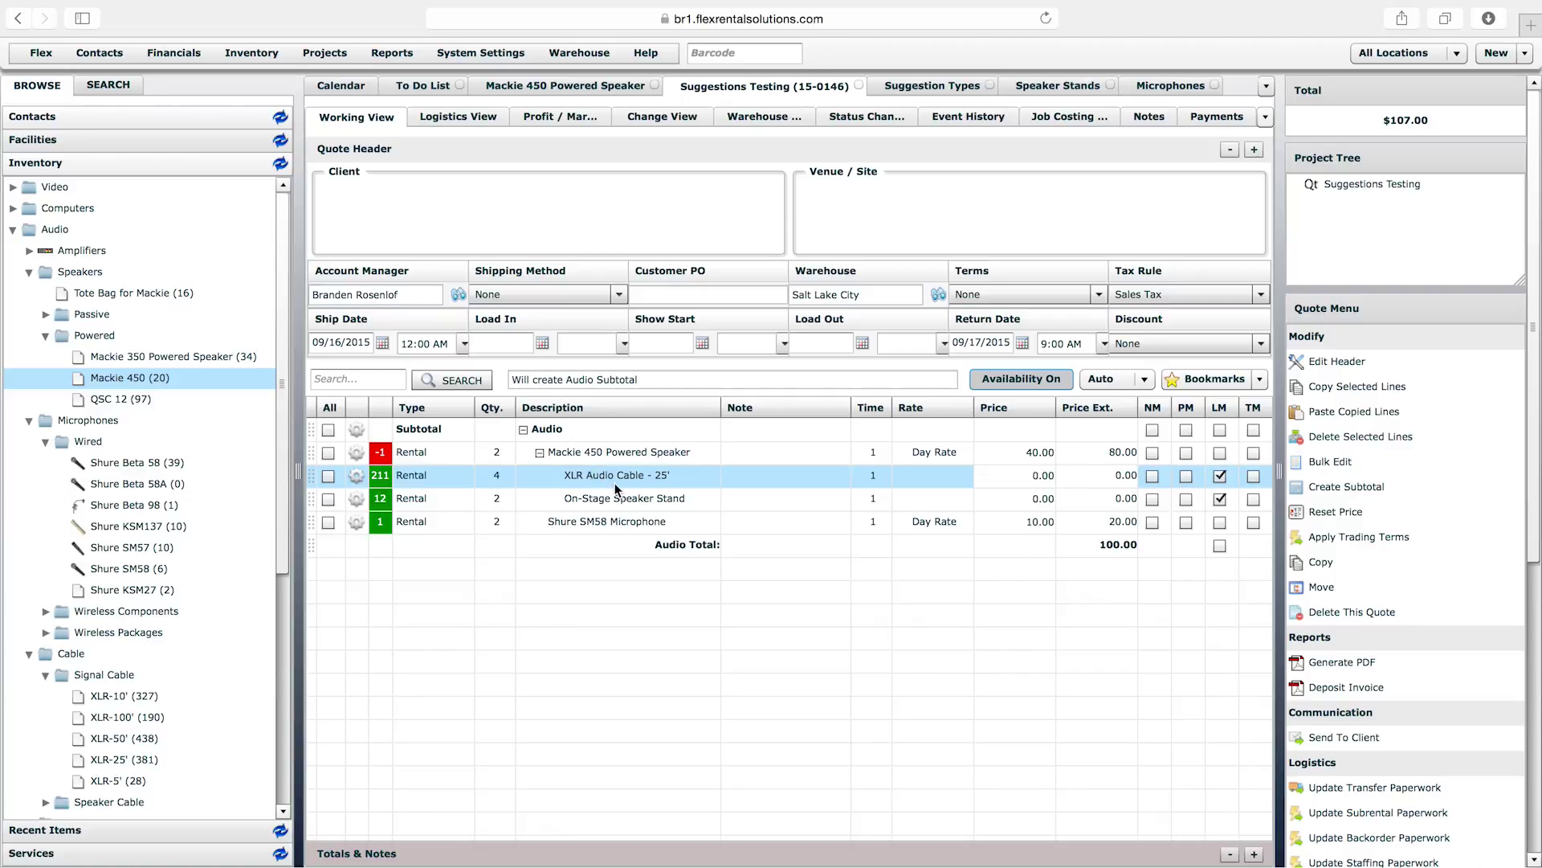
Step: Review how the cable, speaker stand and microphone lines are nested and priced relative to the Mackie 450 Powered Speaker
left_click(614, 483)
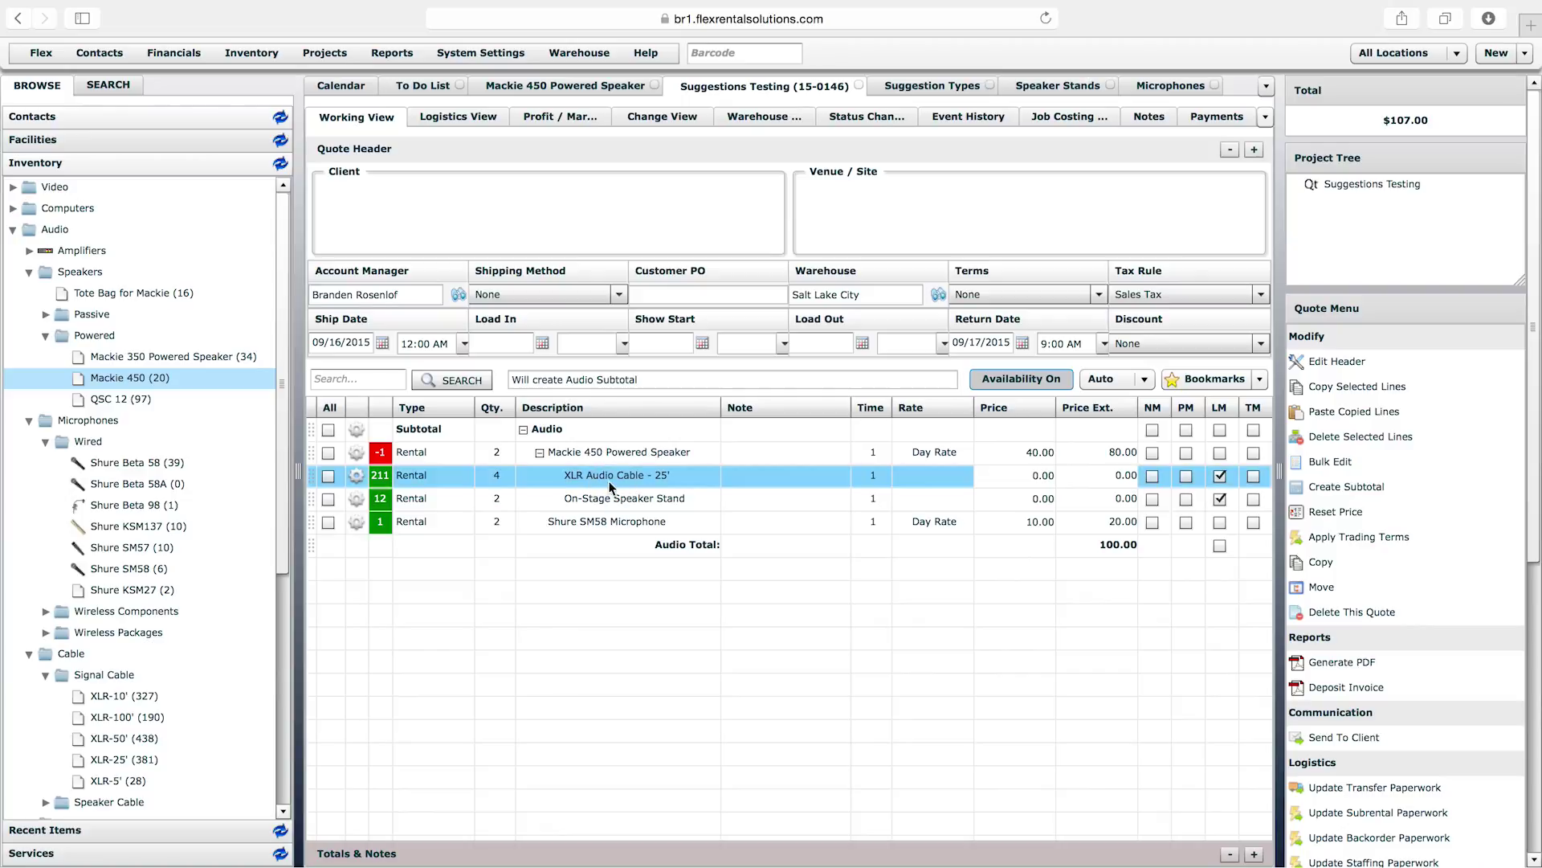
left_click(603, 499)
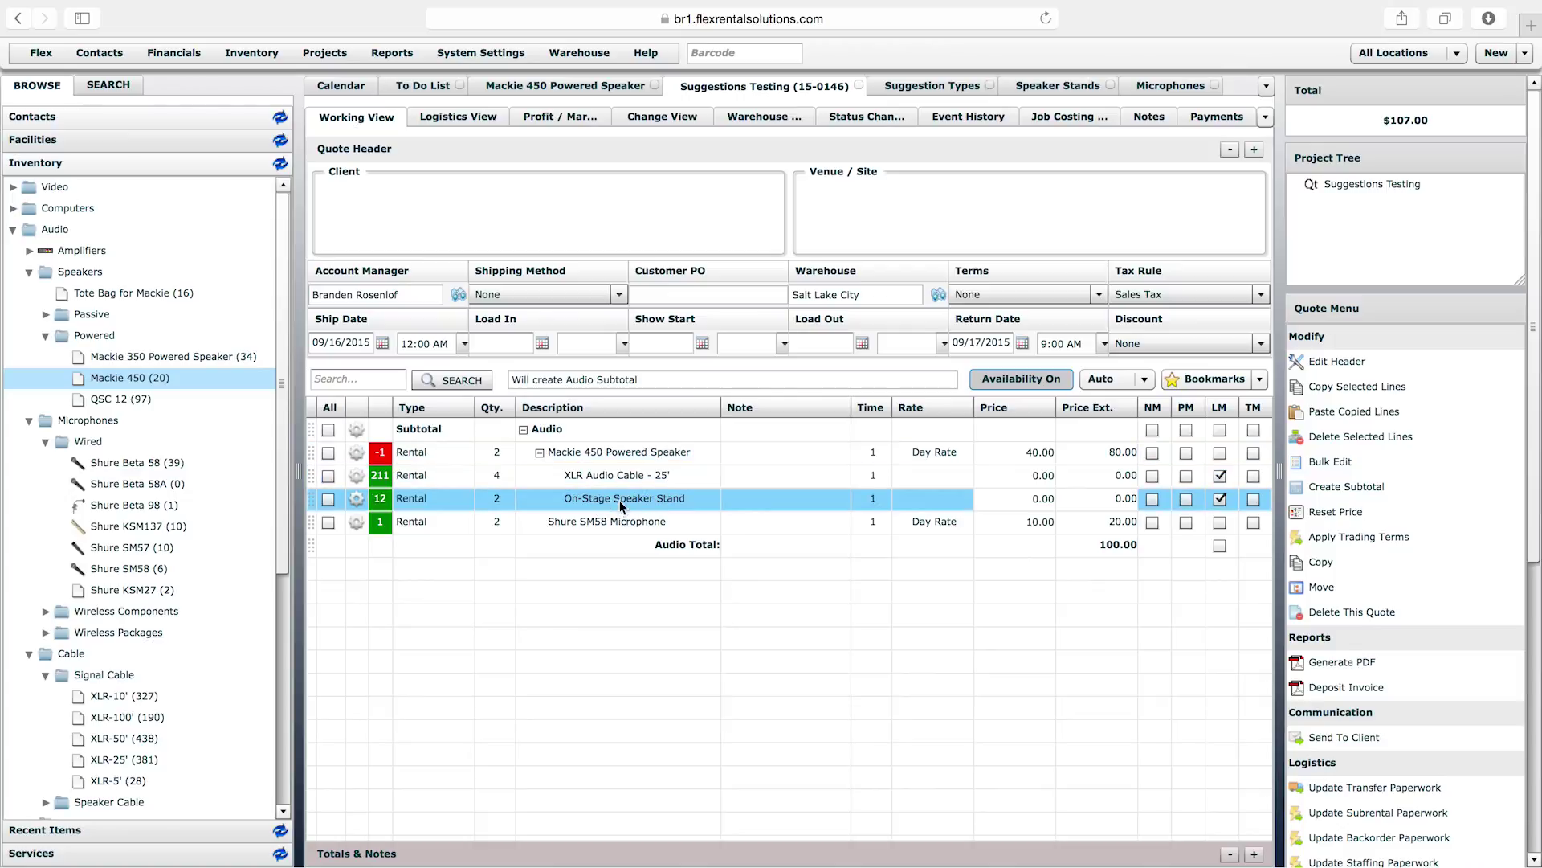
left_click(625, 522)
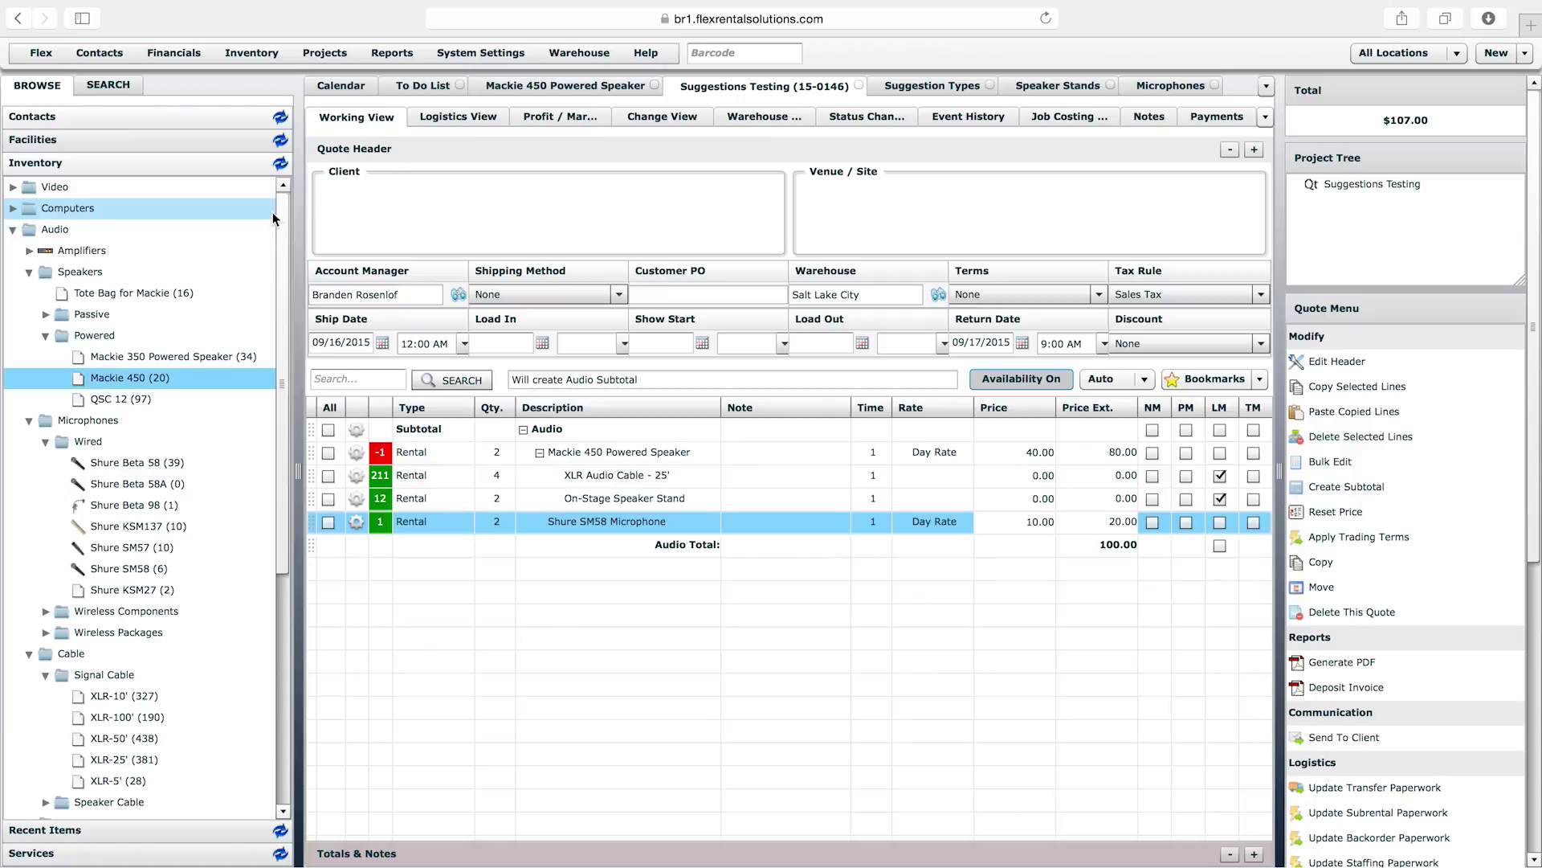
Step: Open the Barco W18 from the Video projectors and review its suggested lenses and their suggestion types
left_click(13, 187)
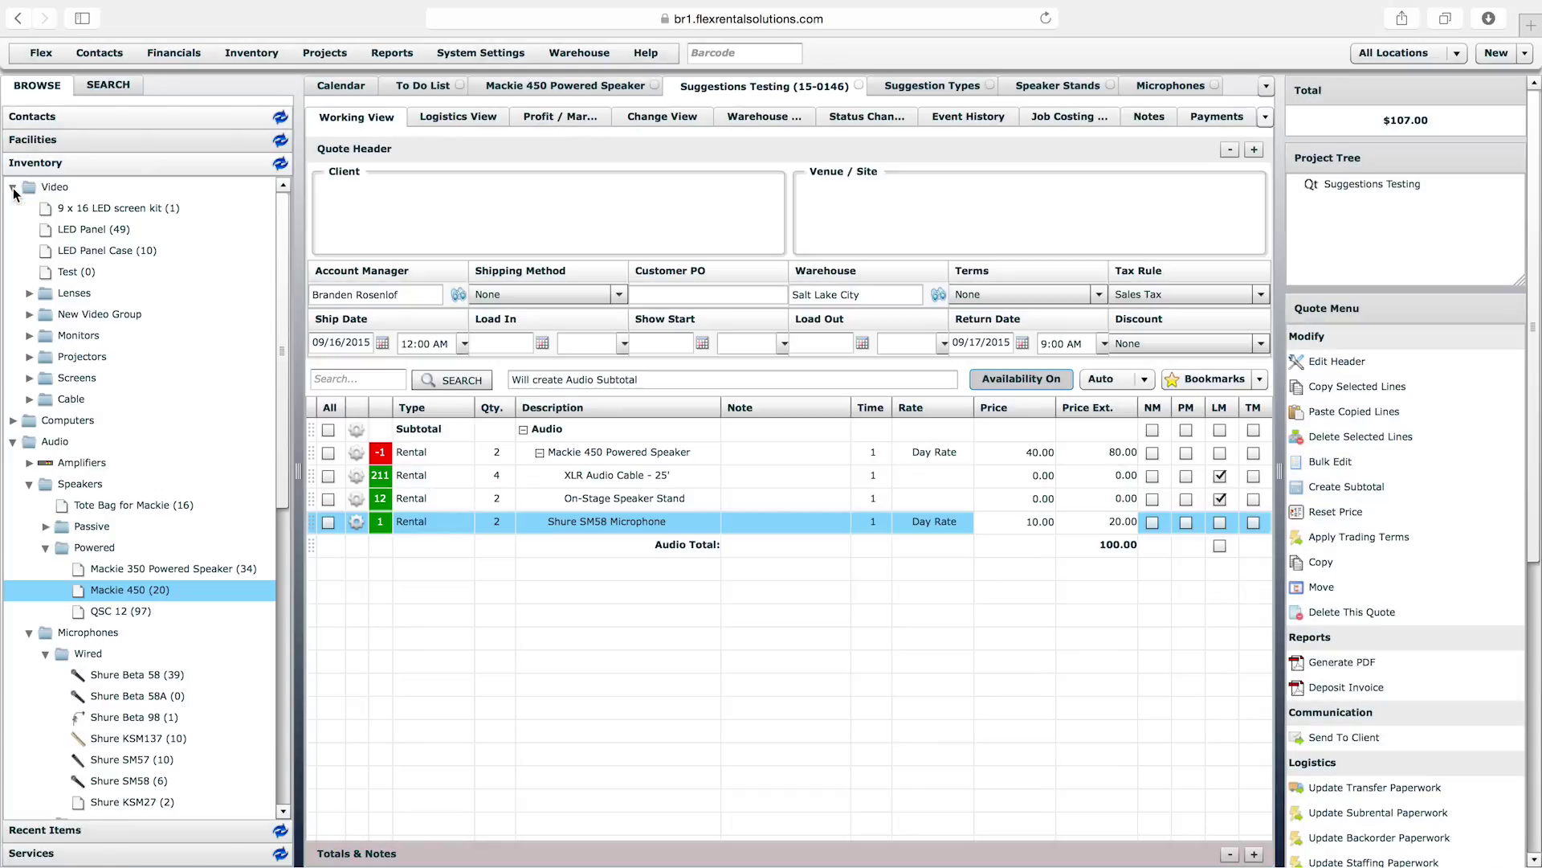
left_click(28, 356)
left_click(105, 380)
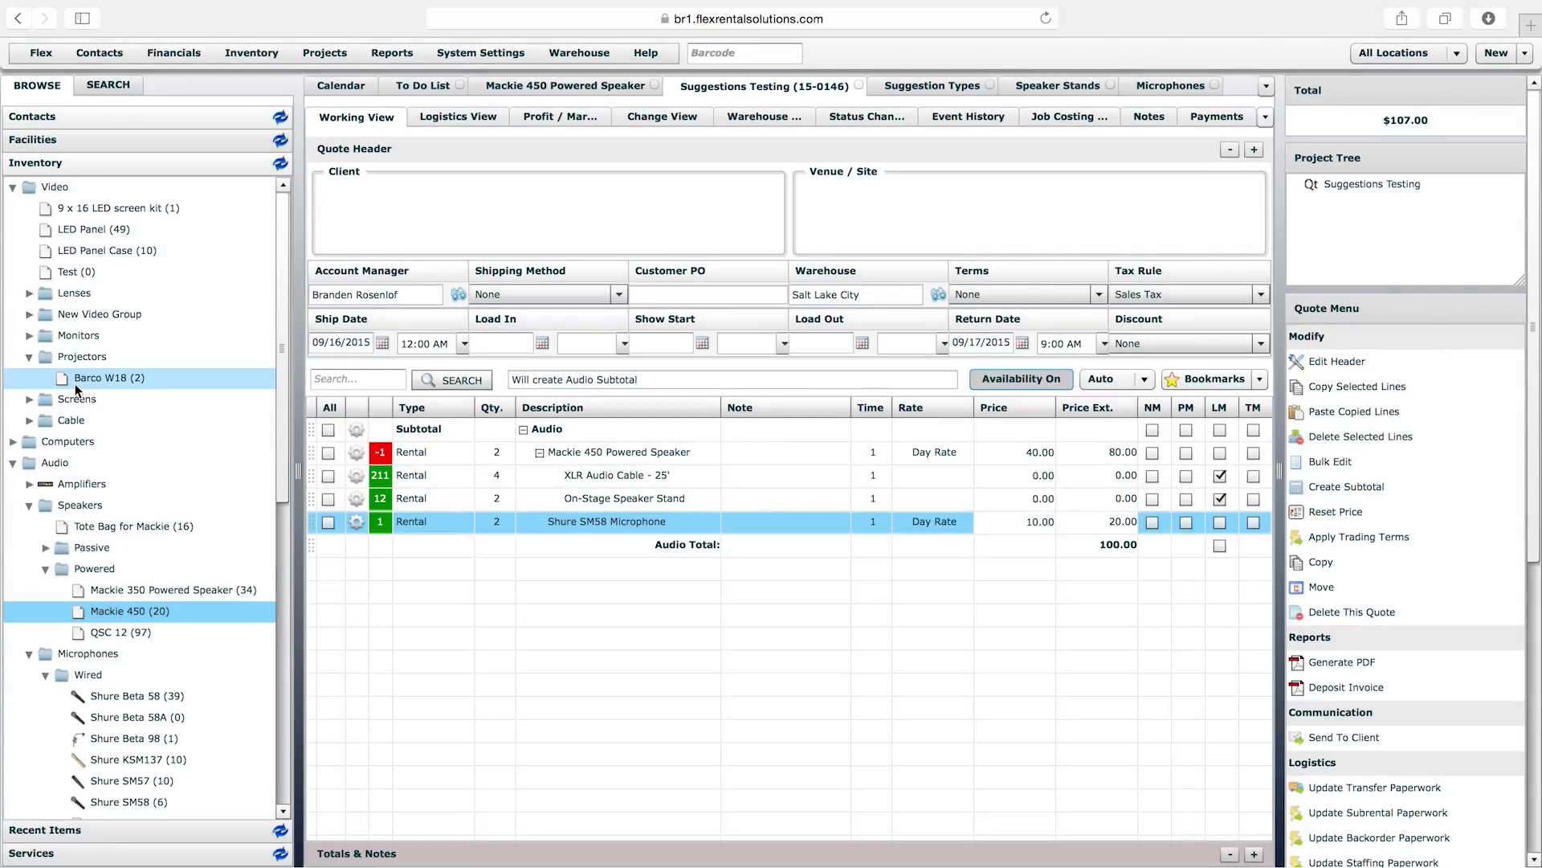
double_click(116, 383)
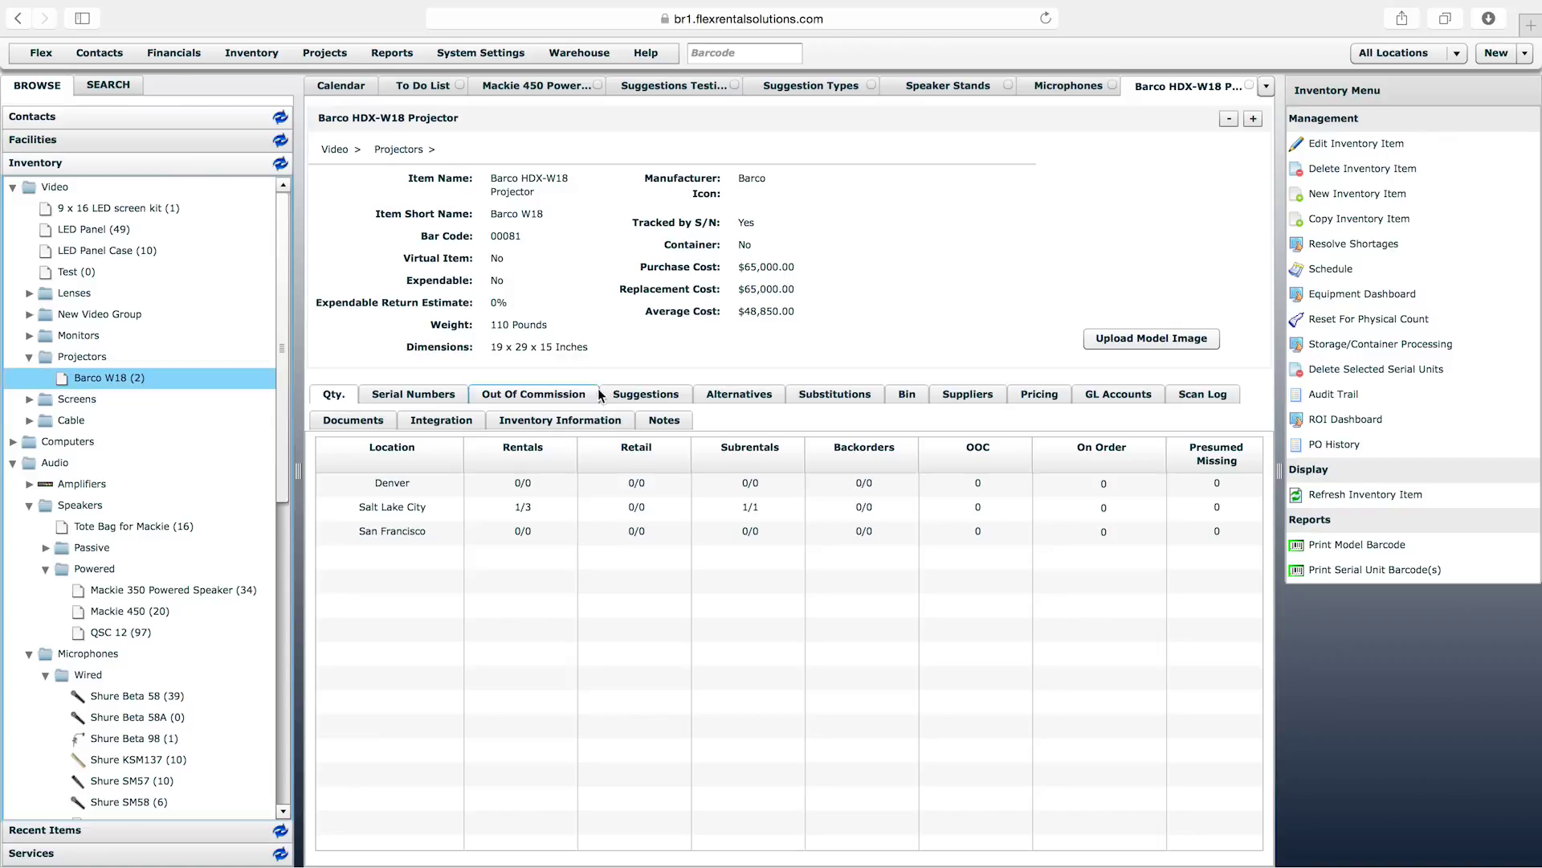
left_click(673, 395)
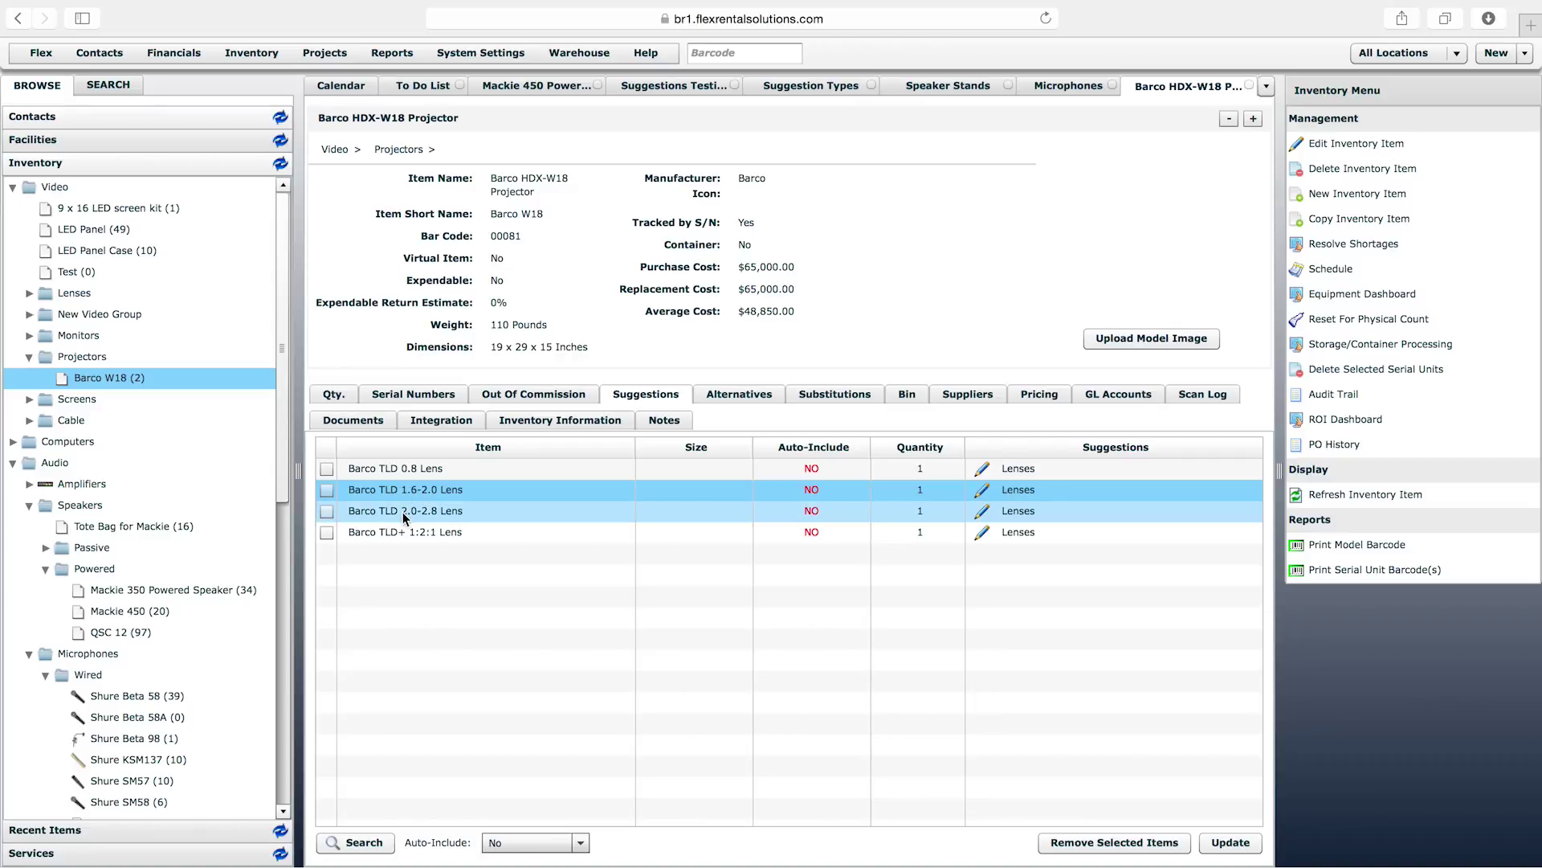
left_click(403, 513)
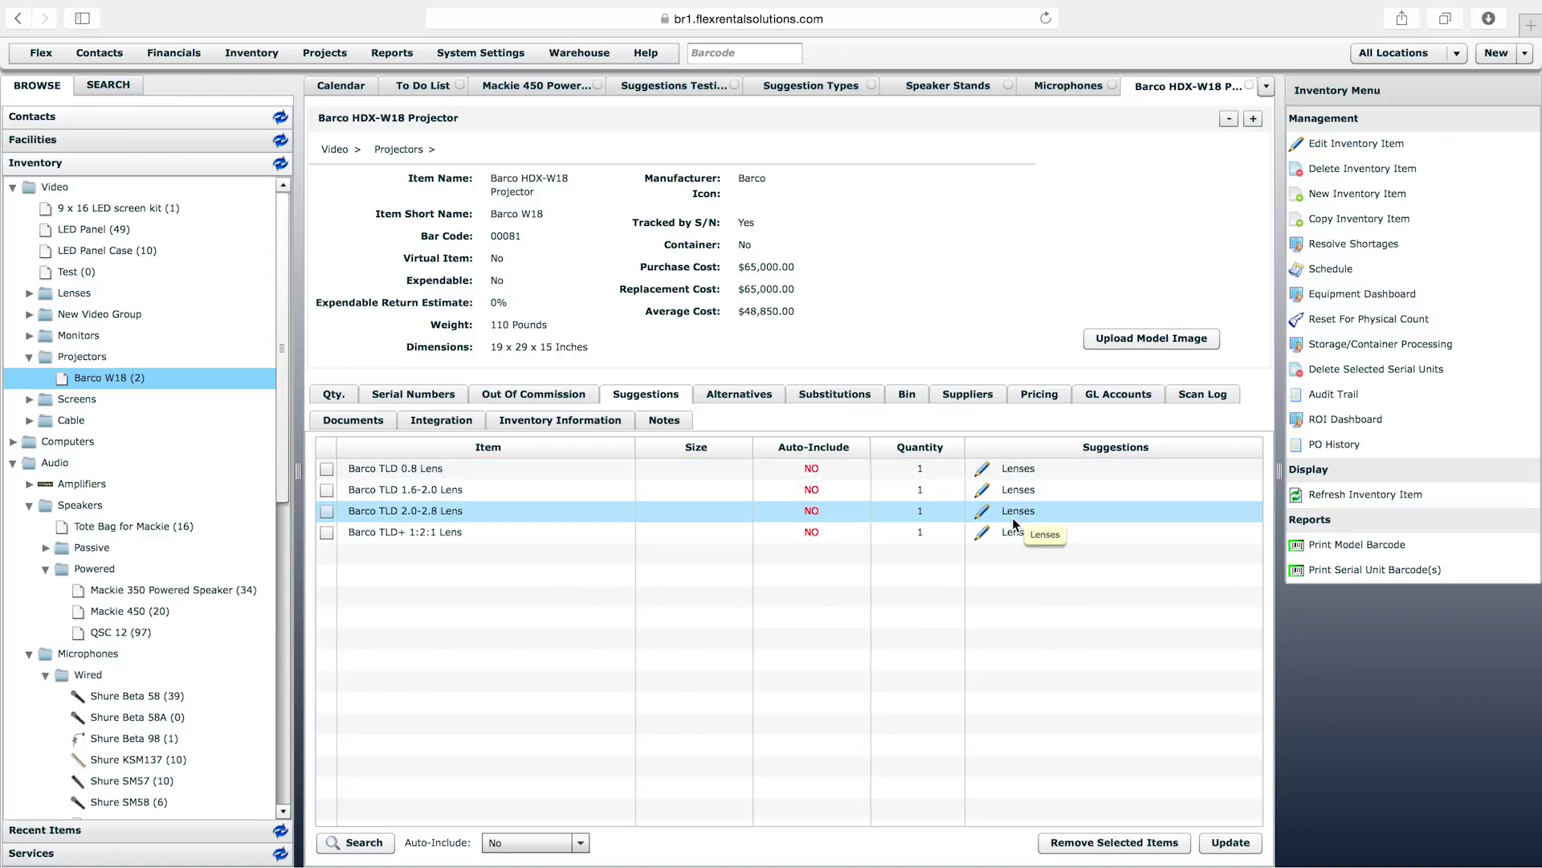
Step: Check the Lenses suggestion type's Required and Included in Price settings, and review the lens suggestions on the Barco HDX-W18 Projector
left_click(818, 89)
left_click(344, 340)
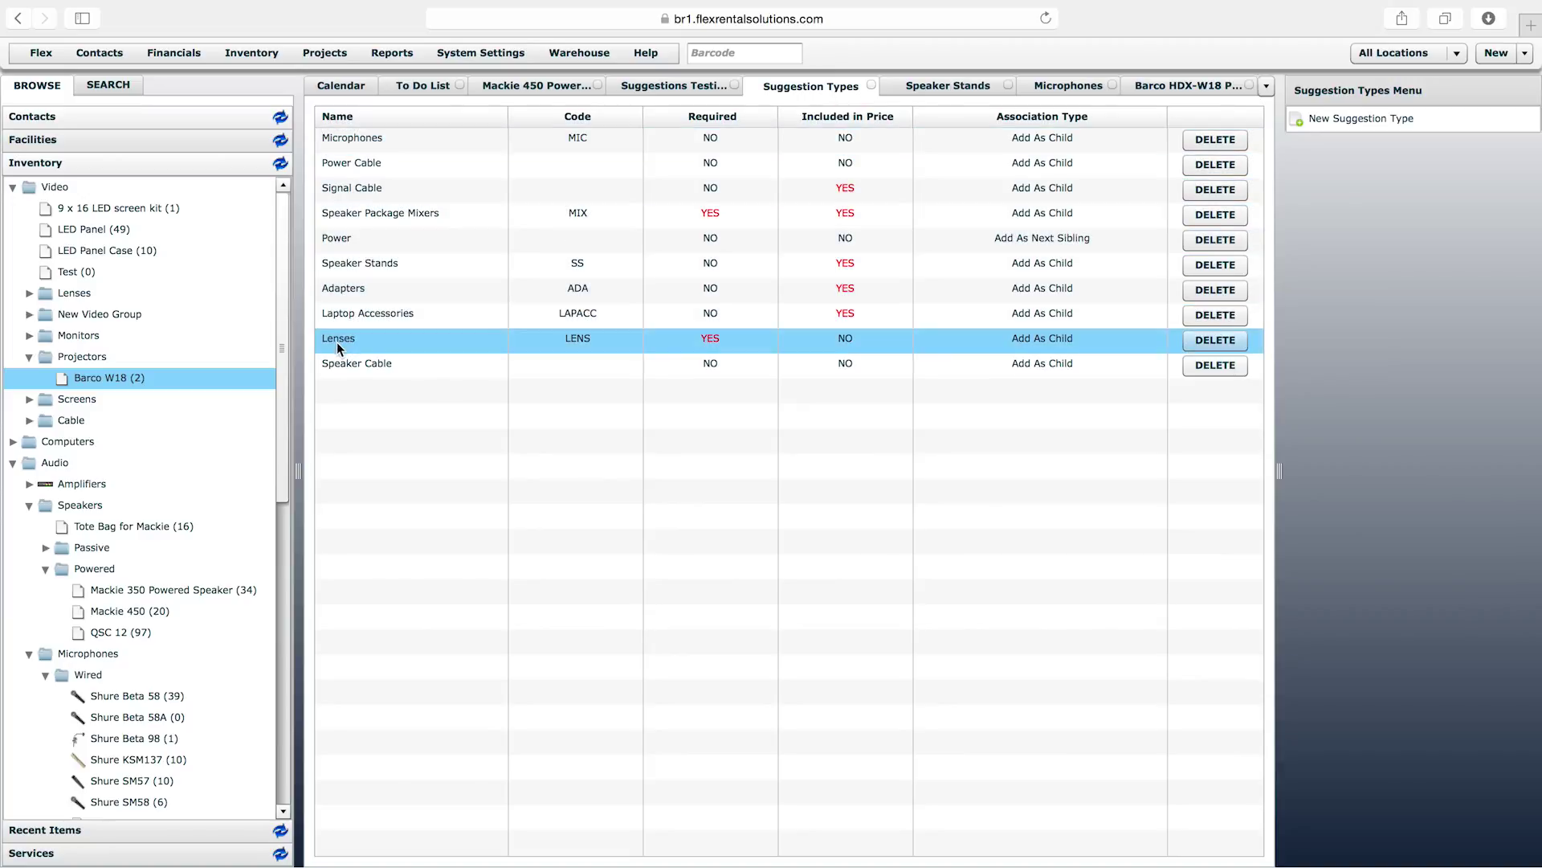
left_click(745, 336)
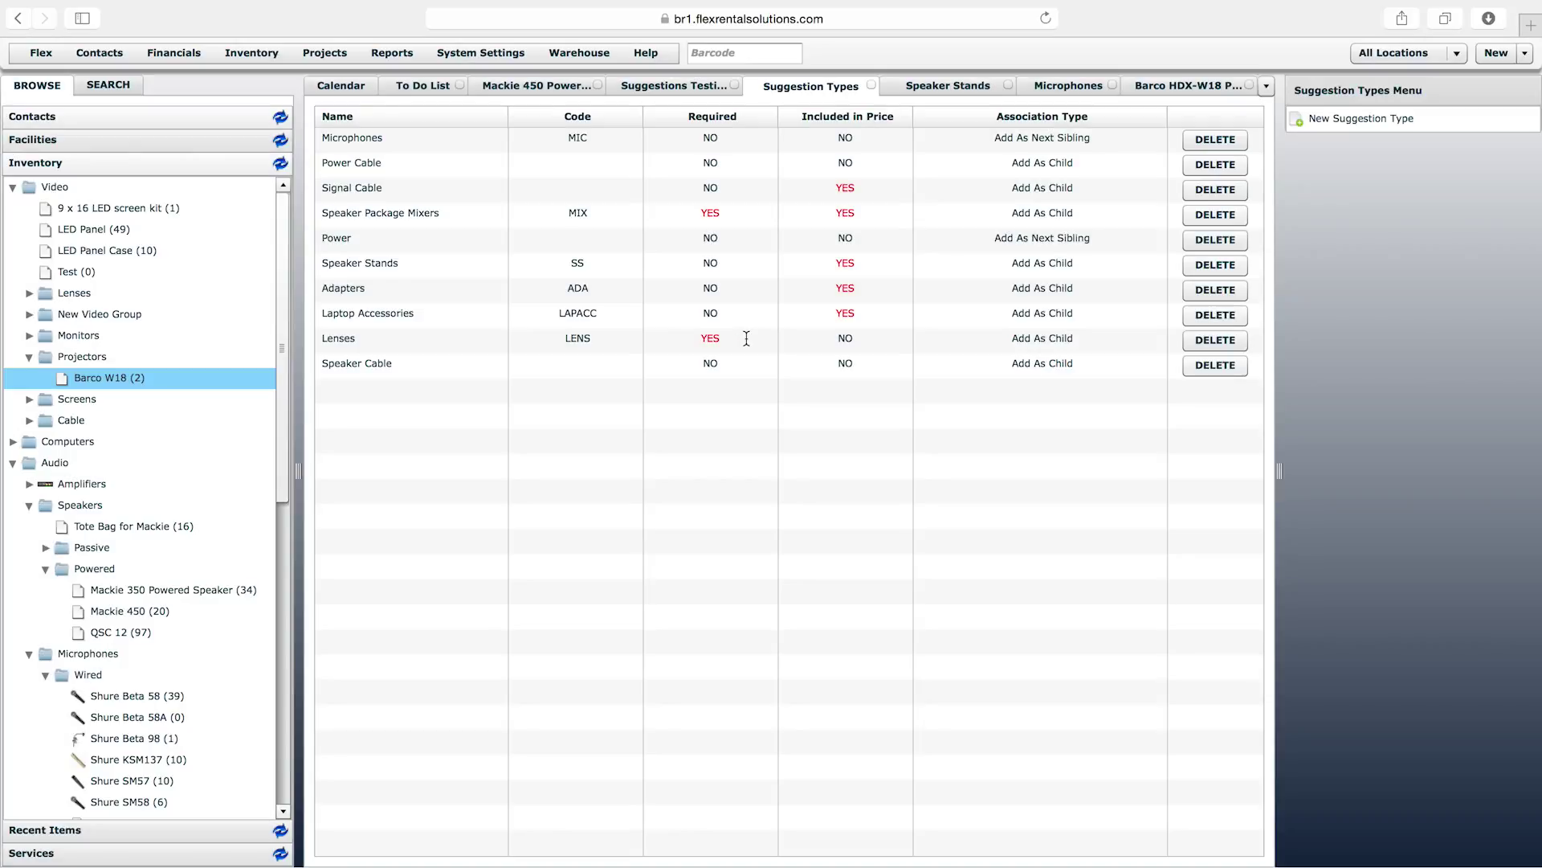
left_click(811, 337)
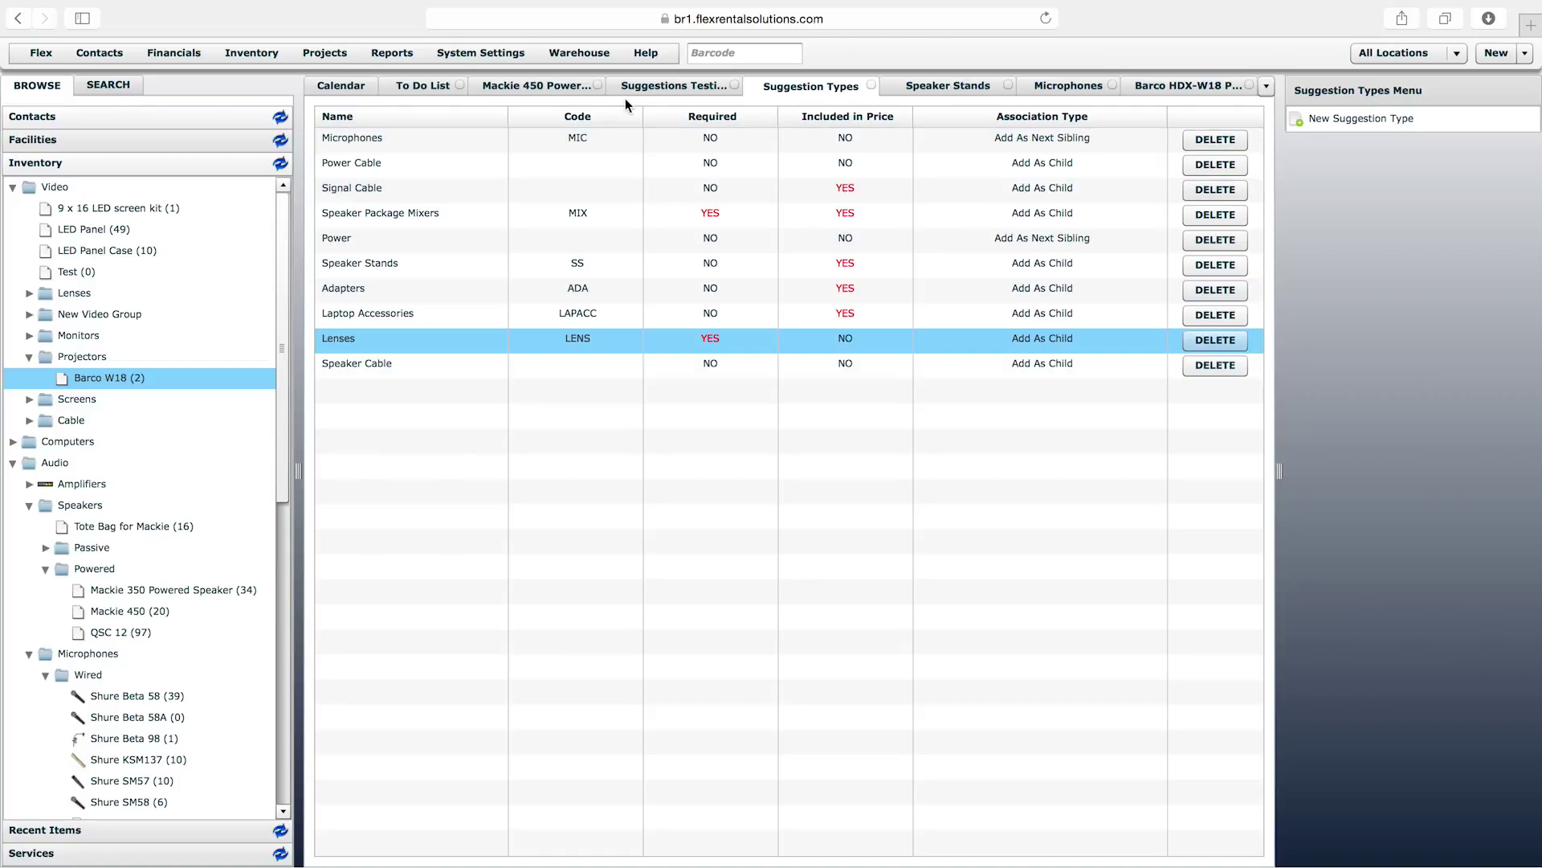
left_click(1200, 88)
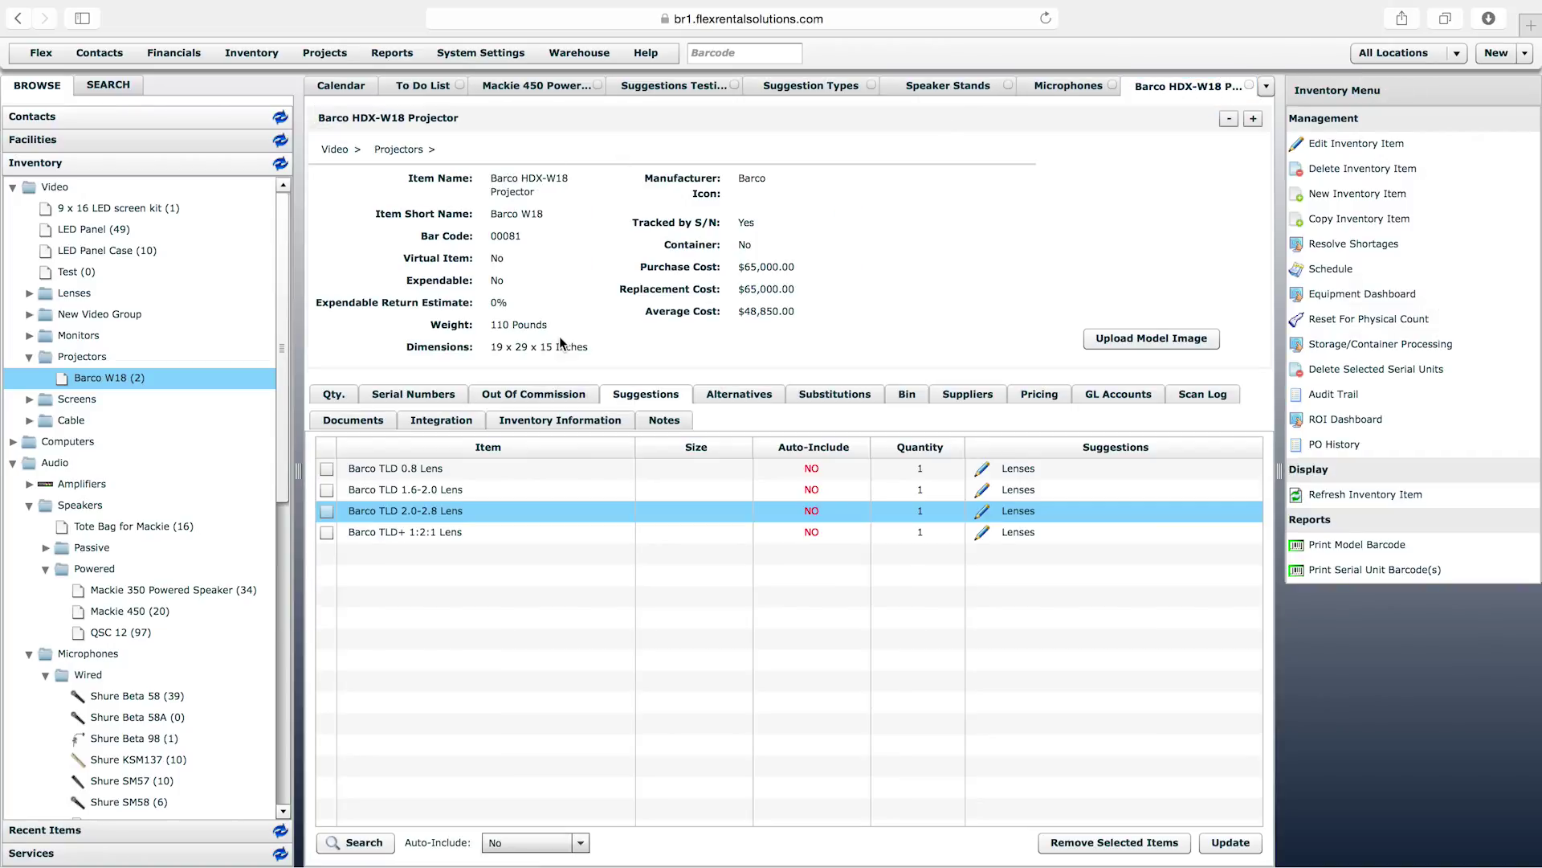
left_click(920, 472)
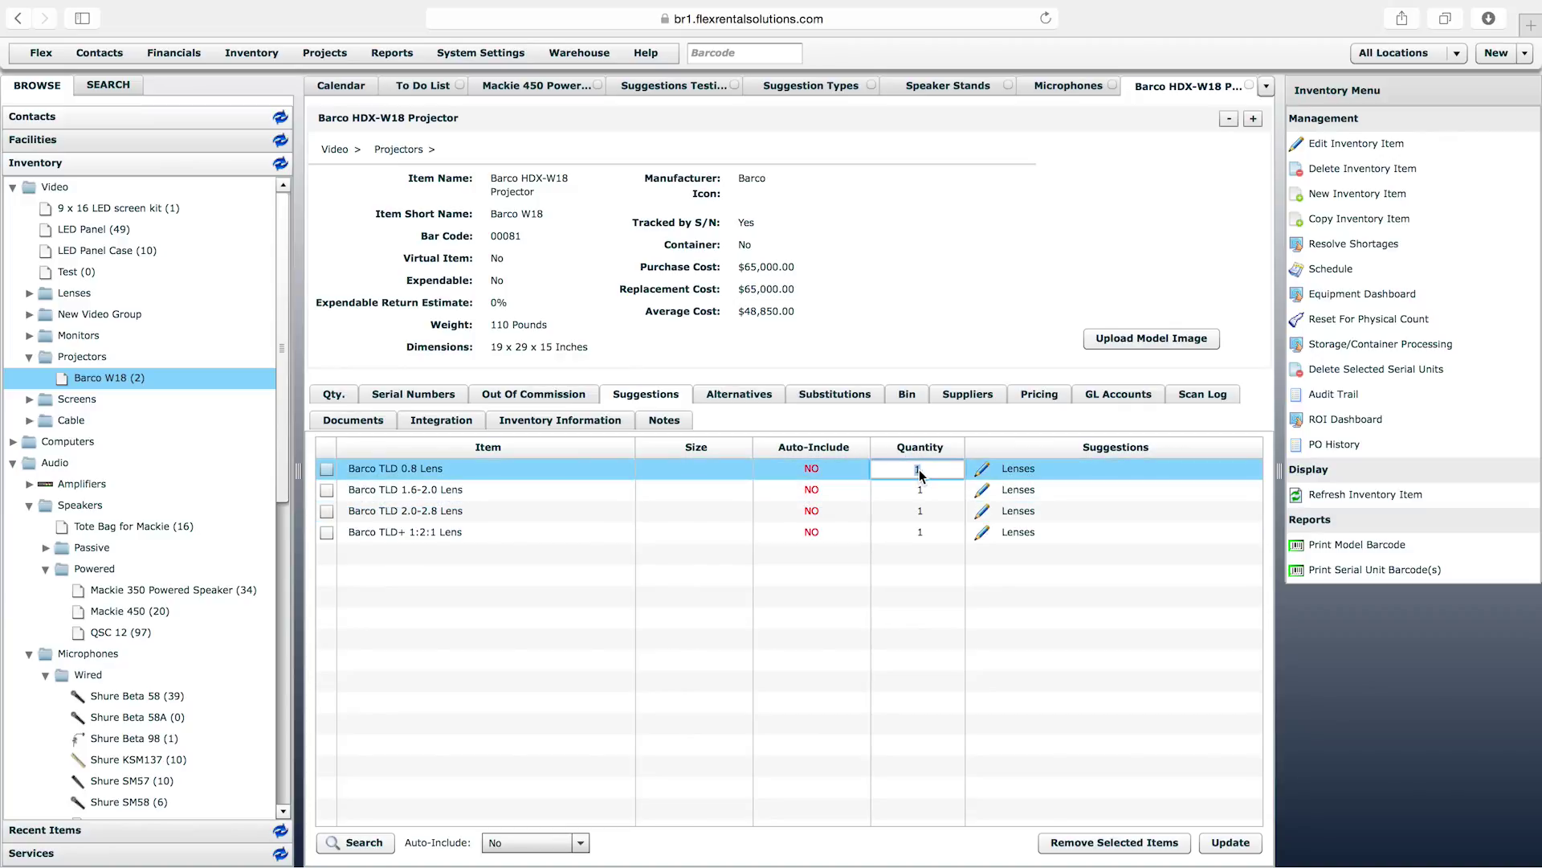
key("Return")
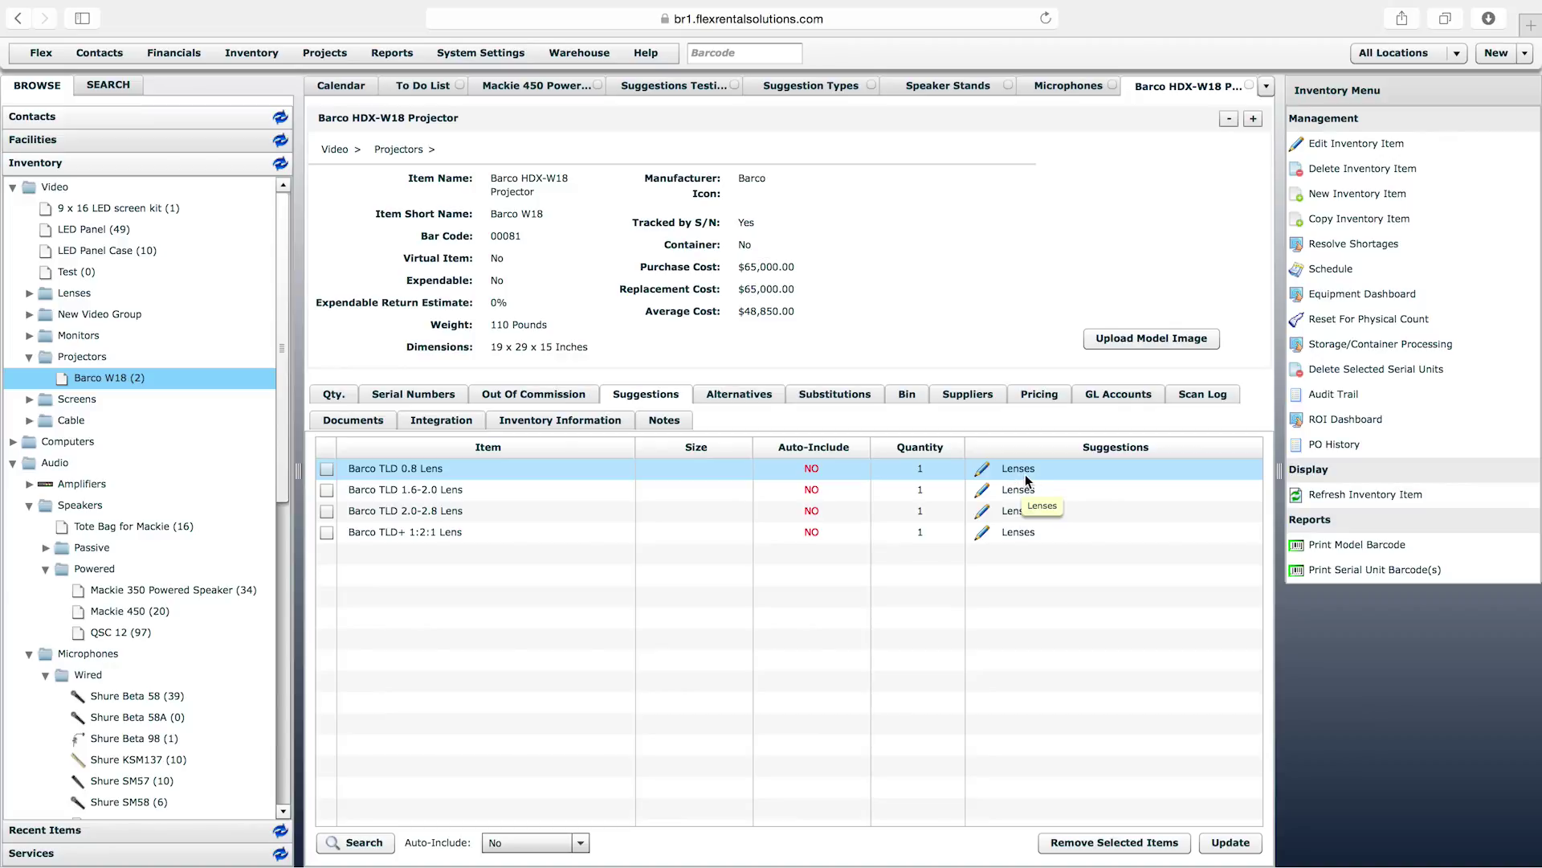
Step: Add one Barco W18 projector to the Suggestions Testing quote, closing its required Lenses suggestions without choosing a lens
left_click(679, 86)
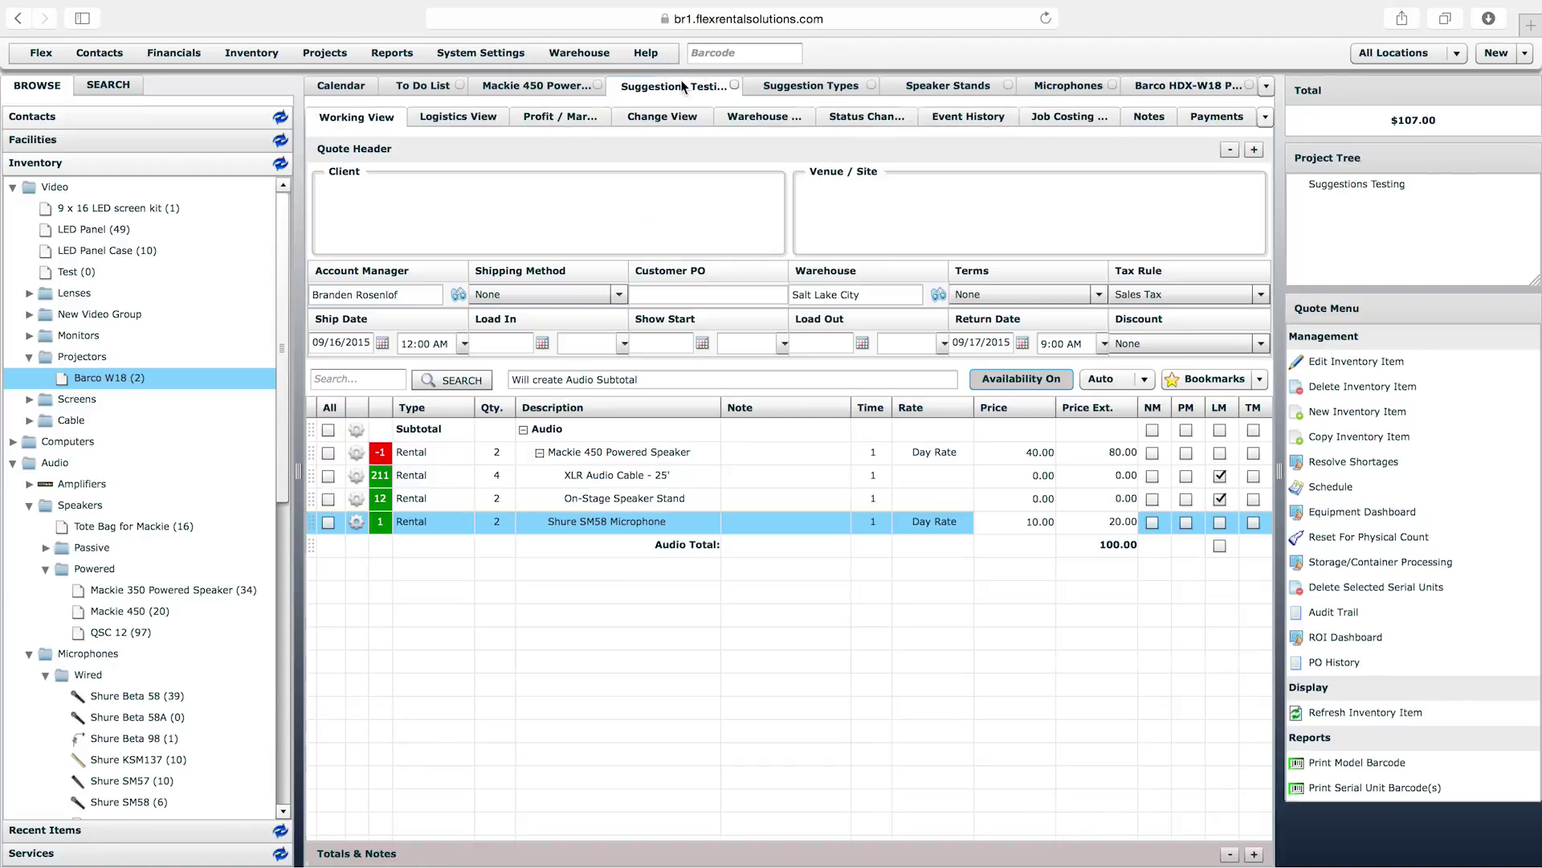
left_click_drag(111, 389, 603, 619)
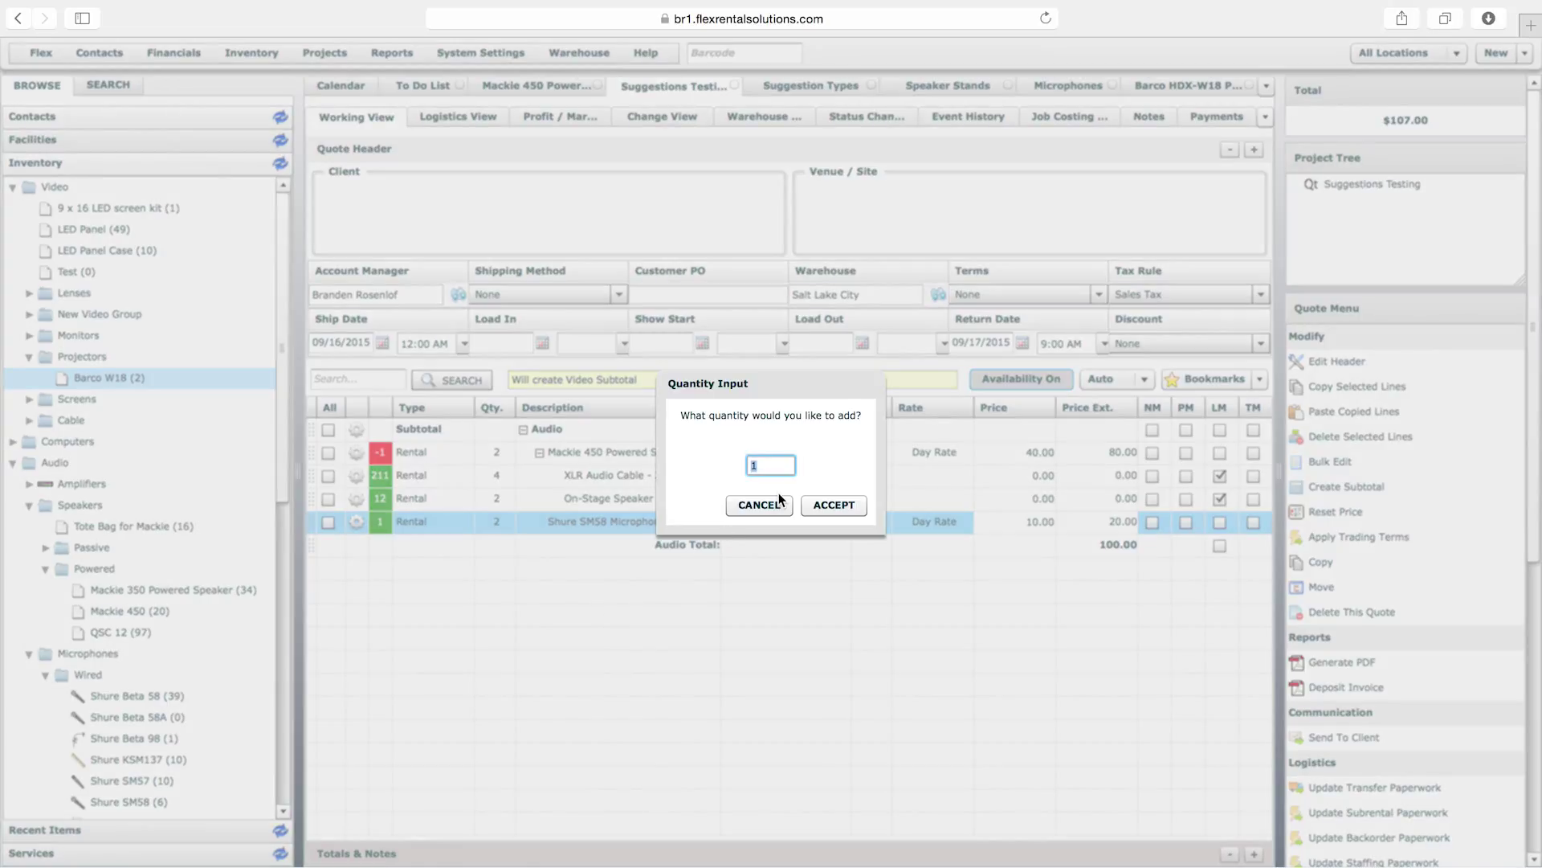
left_click(833, 504)
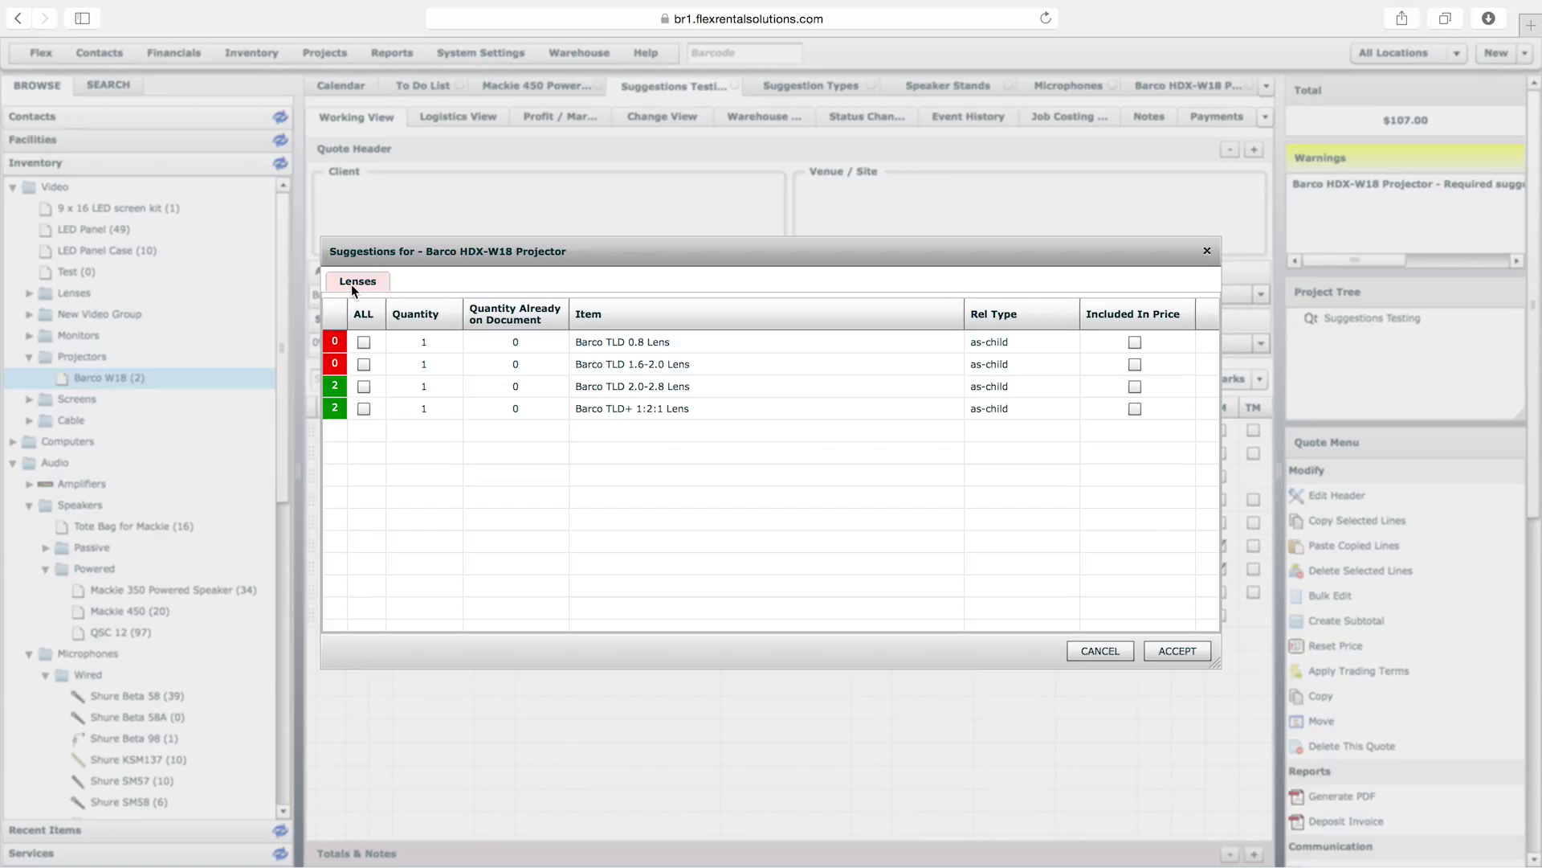
mouse_move(354, 286)
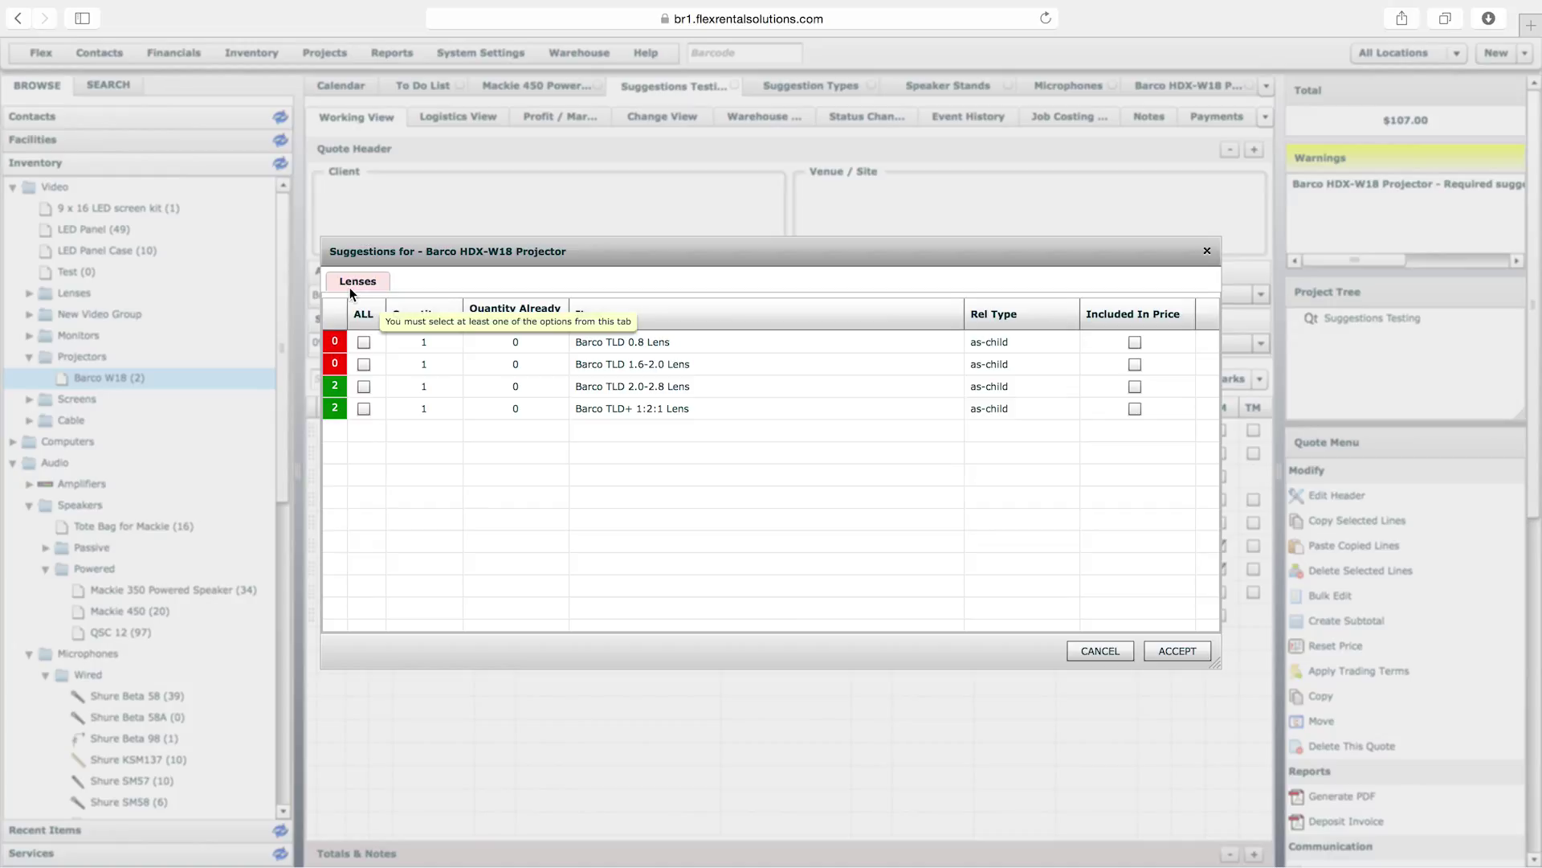
left_click(1100, 652)
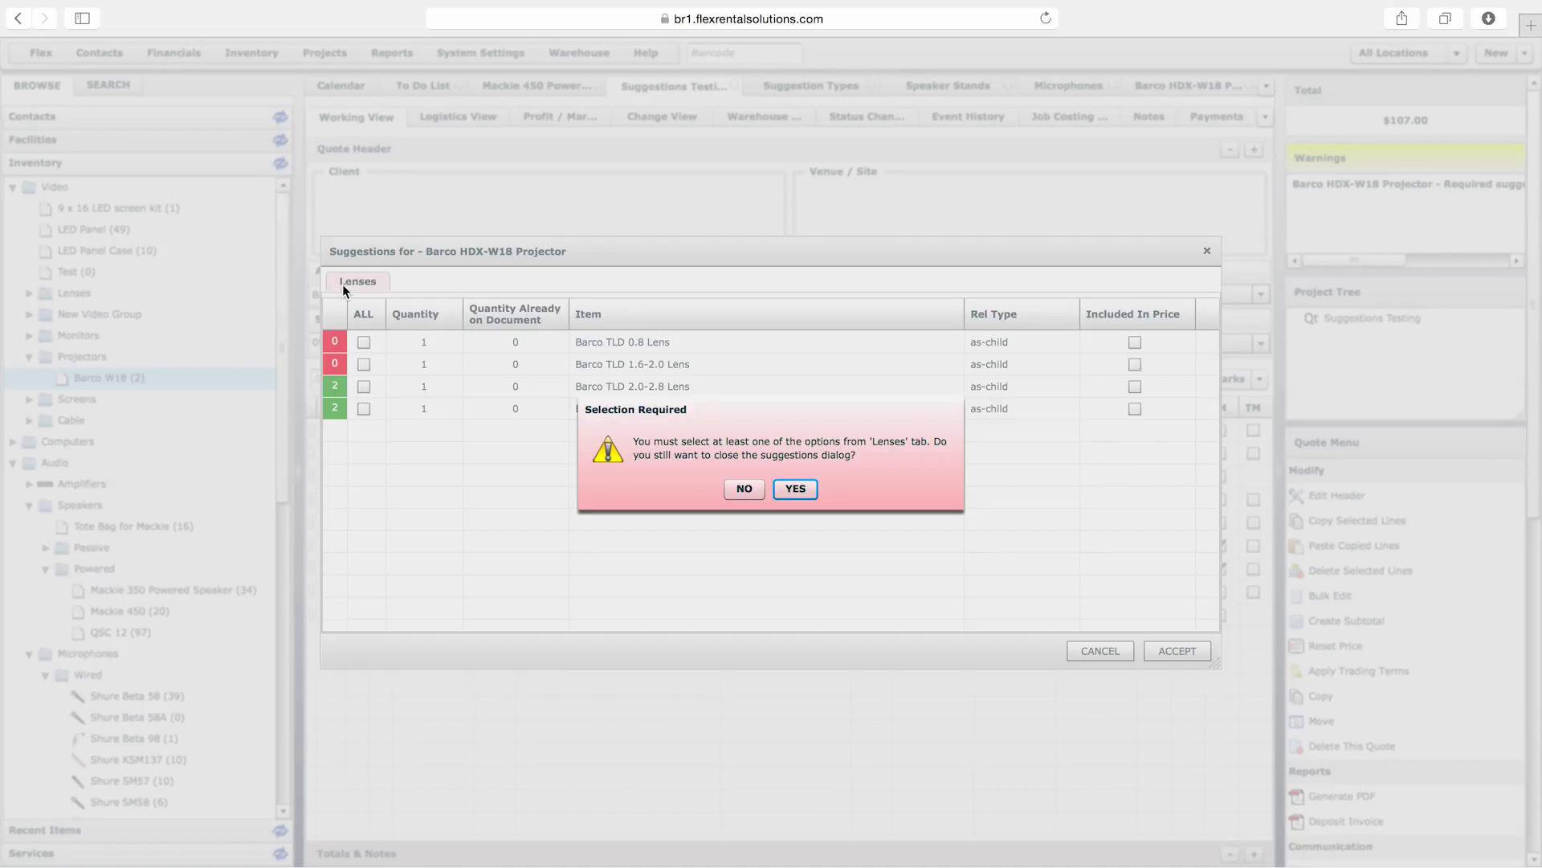
left_click(794, 488)
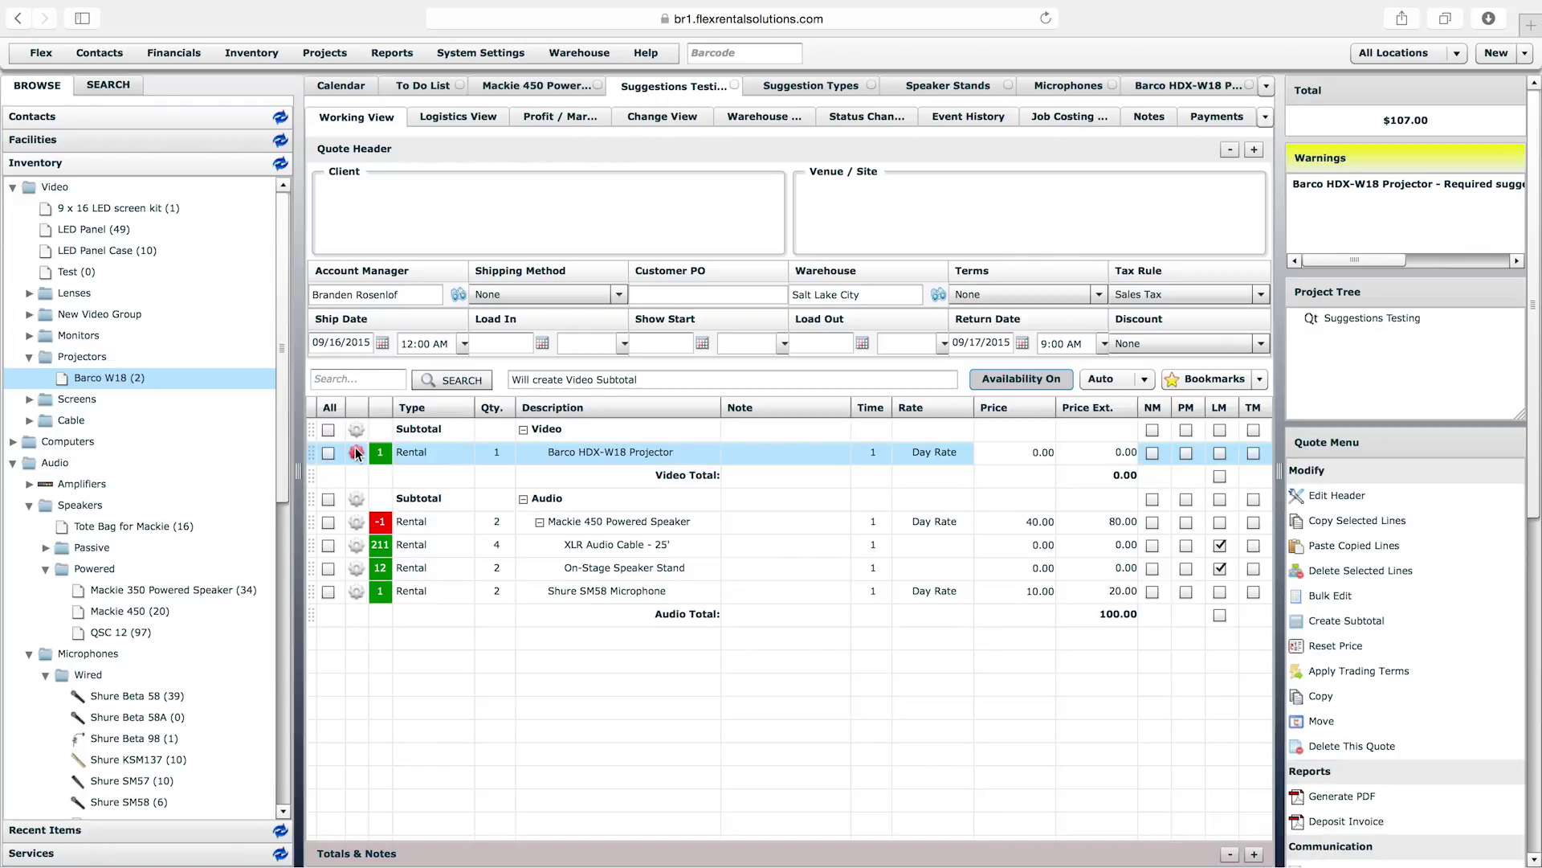
Step: Reopen the suggestions for the quote's Barco HDX-W18 Projector line and add the Barco TLD 2.0-2.8 Lens
mouse_move(356, 454)
left_click(356, 453)
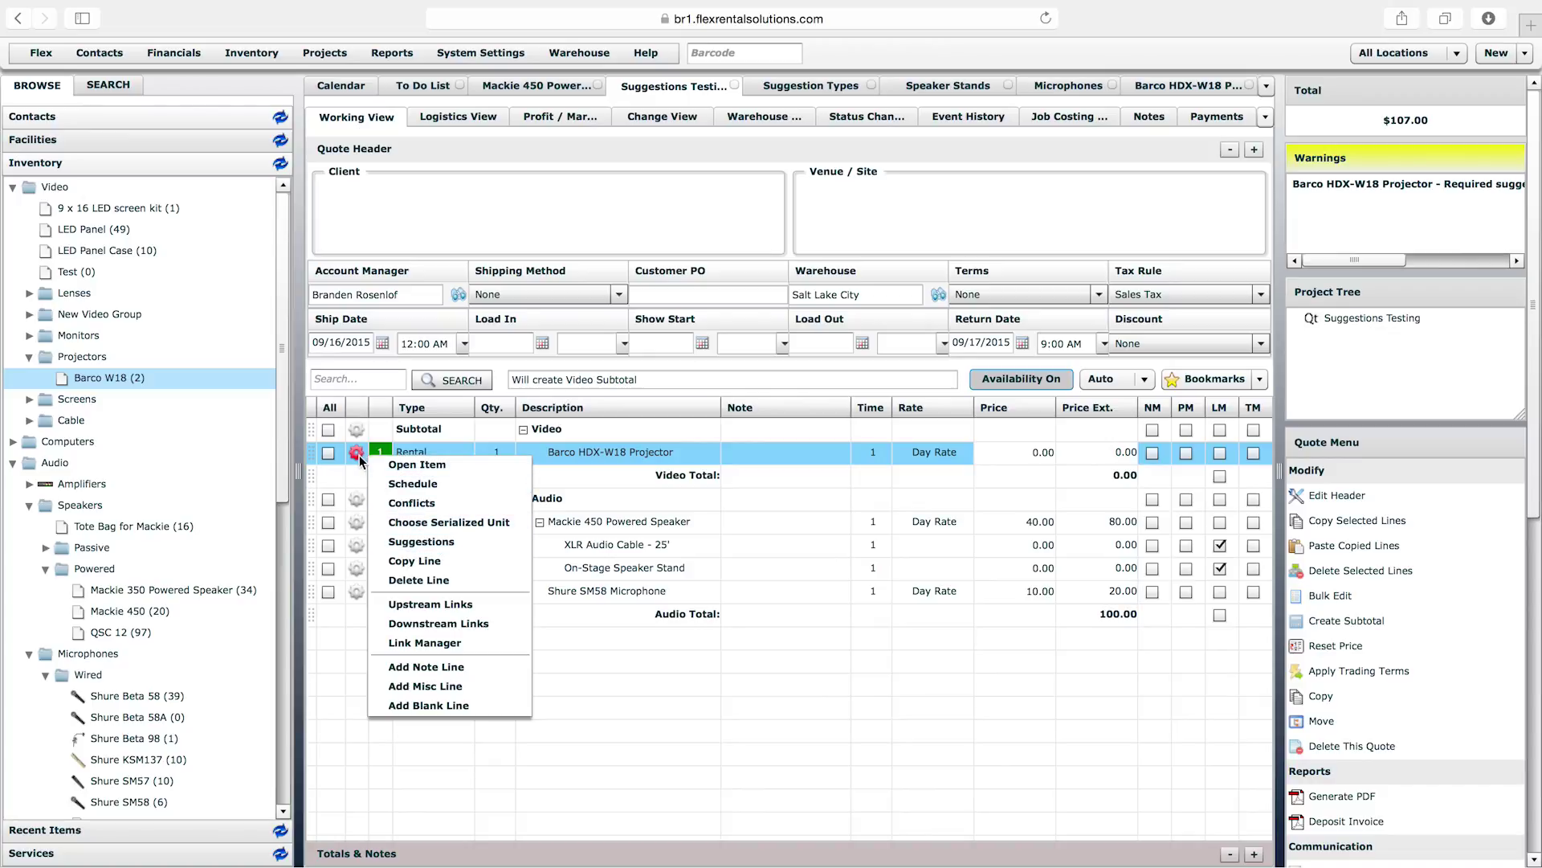
left_click(434, 544)
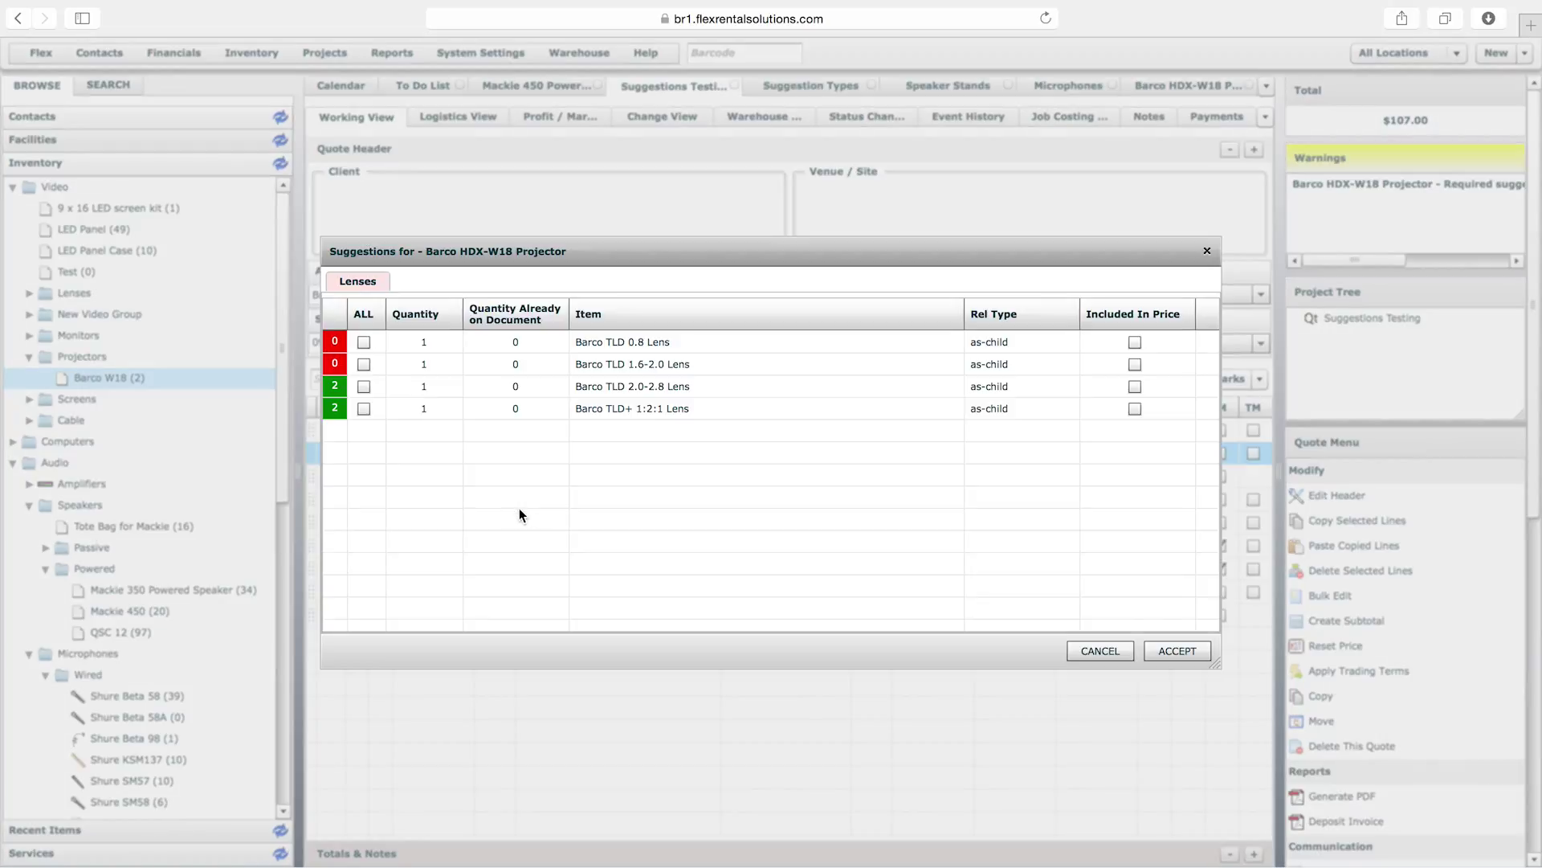
left_click(364, 387)
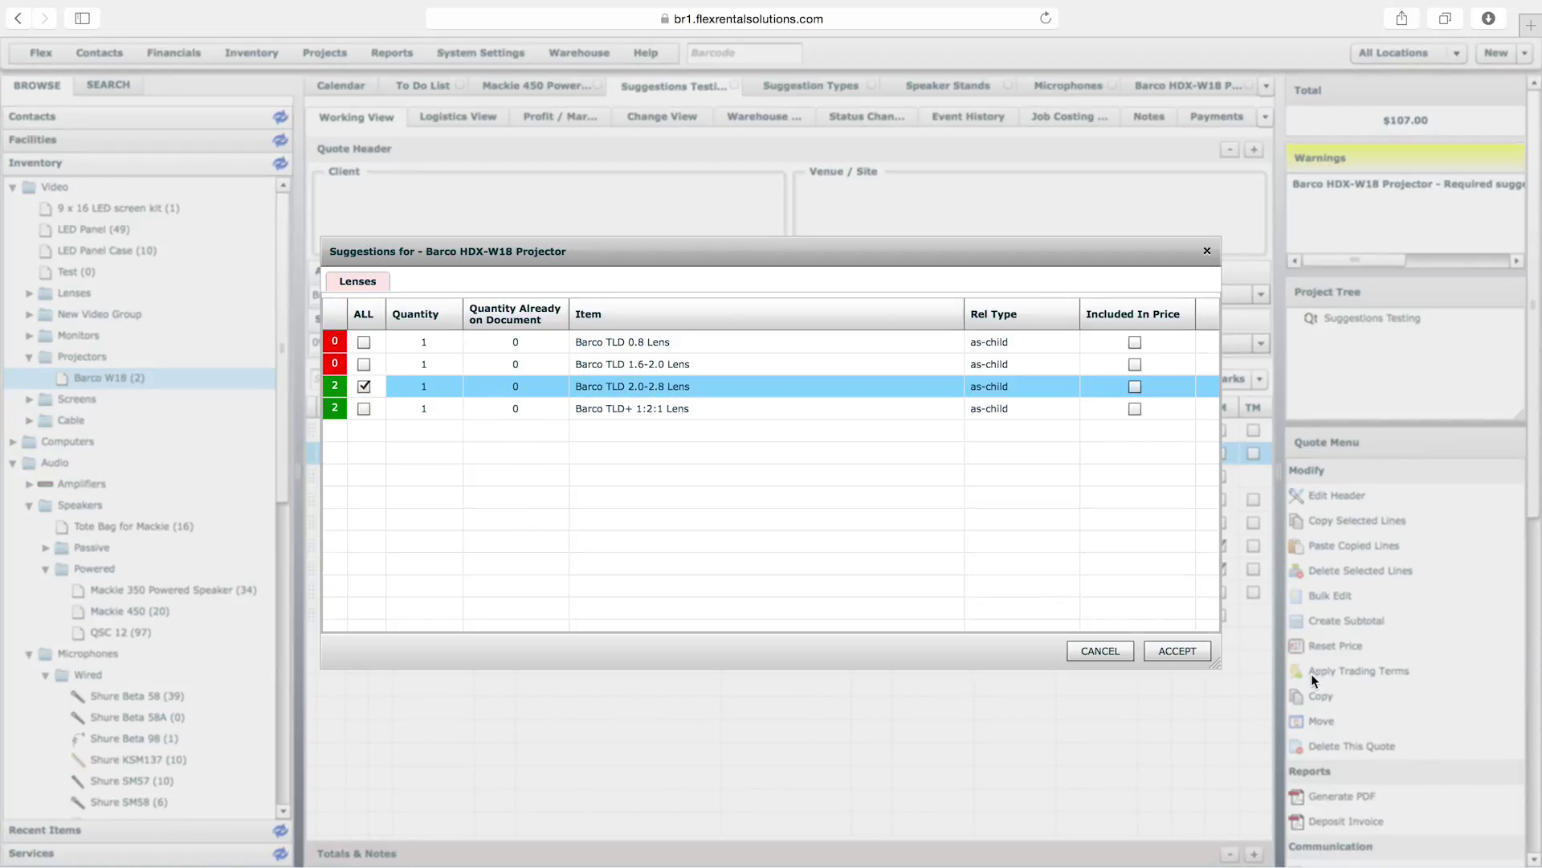
left_click(1164, 653)
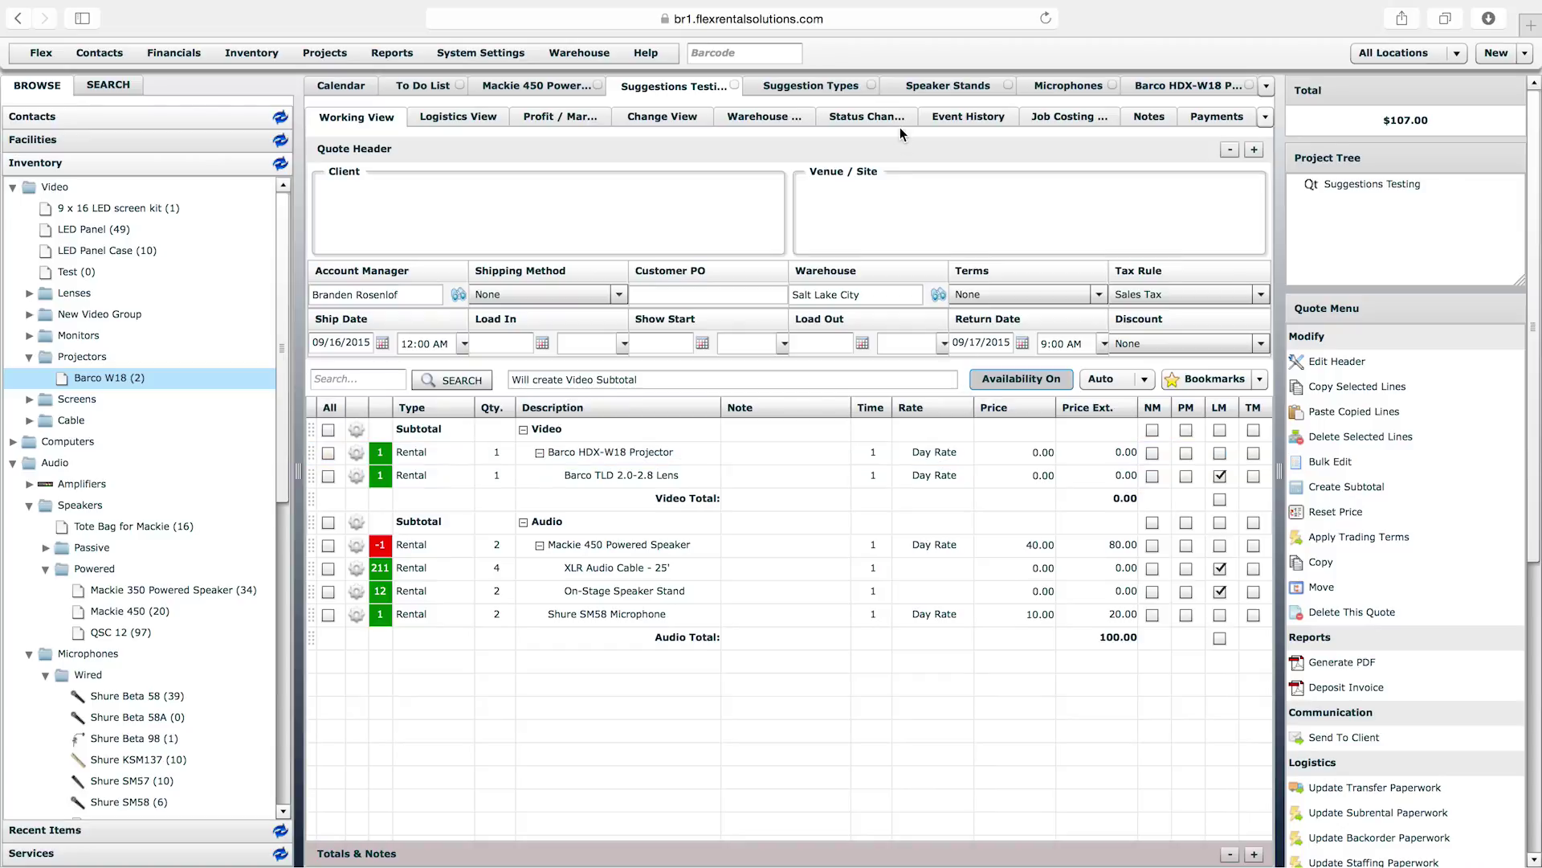
Step: Review the suggestion types list and the types assigned to the Mackie 450 Powered Speaker's suggested items
left_click(828, 95)
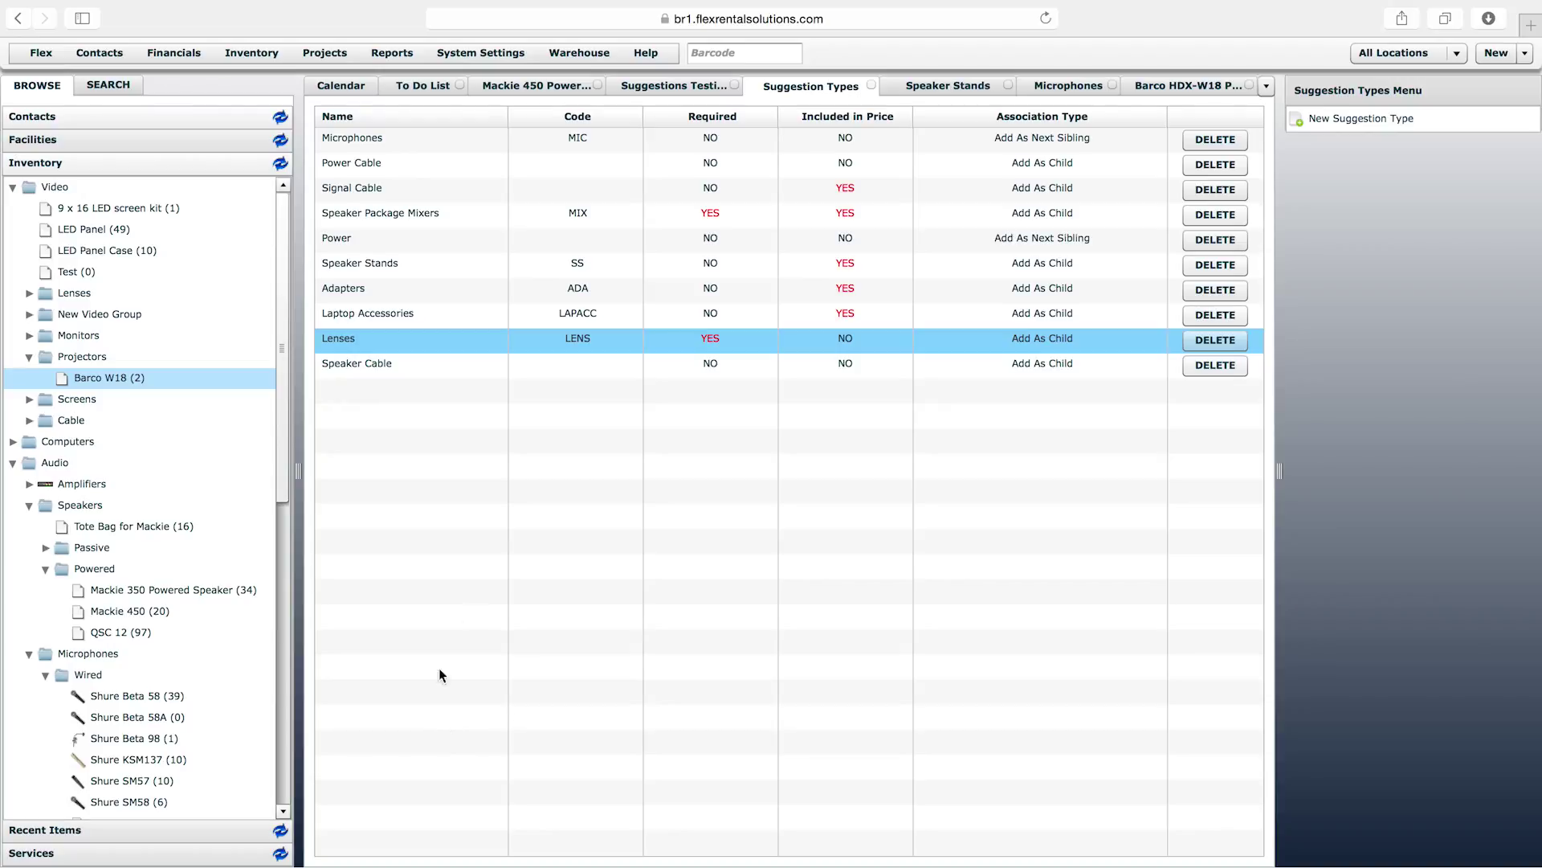
left_click(562, 89)
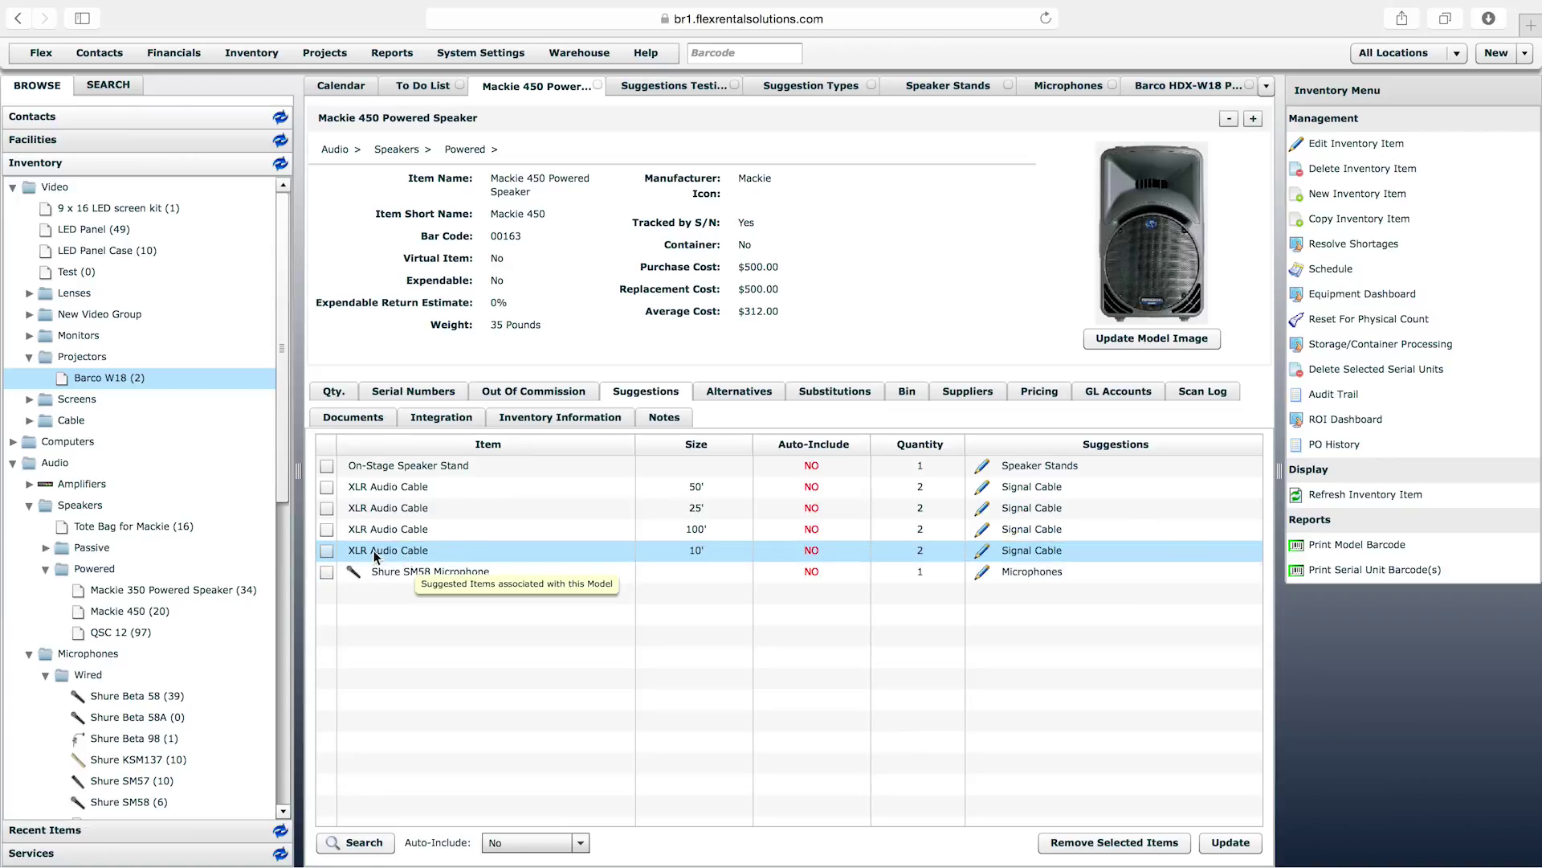
left_click(1048, 552)
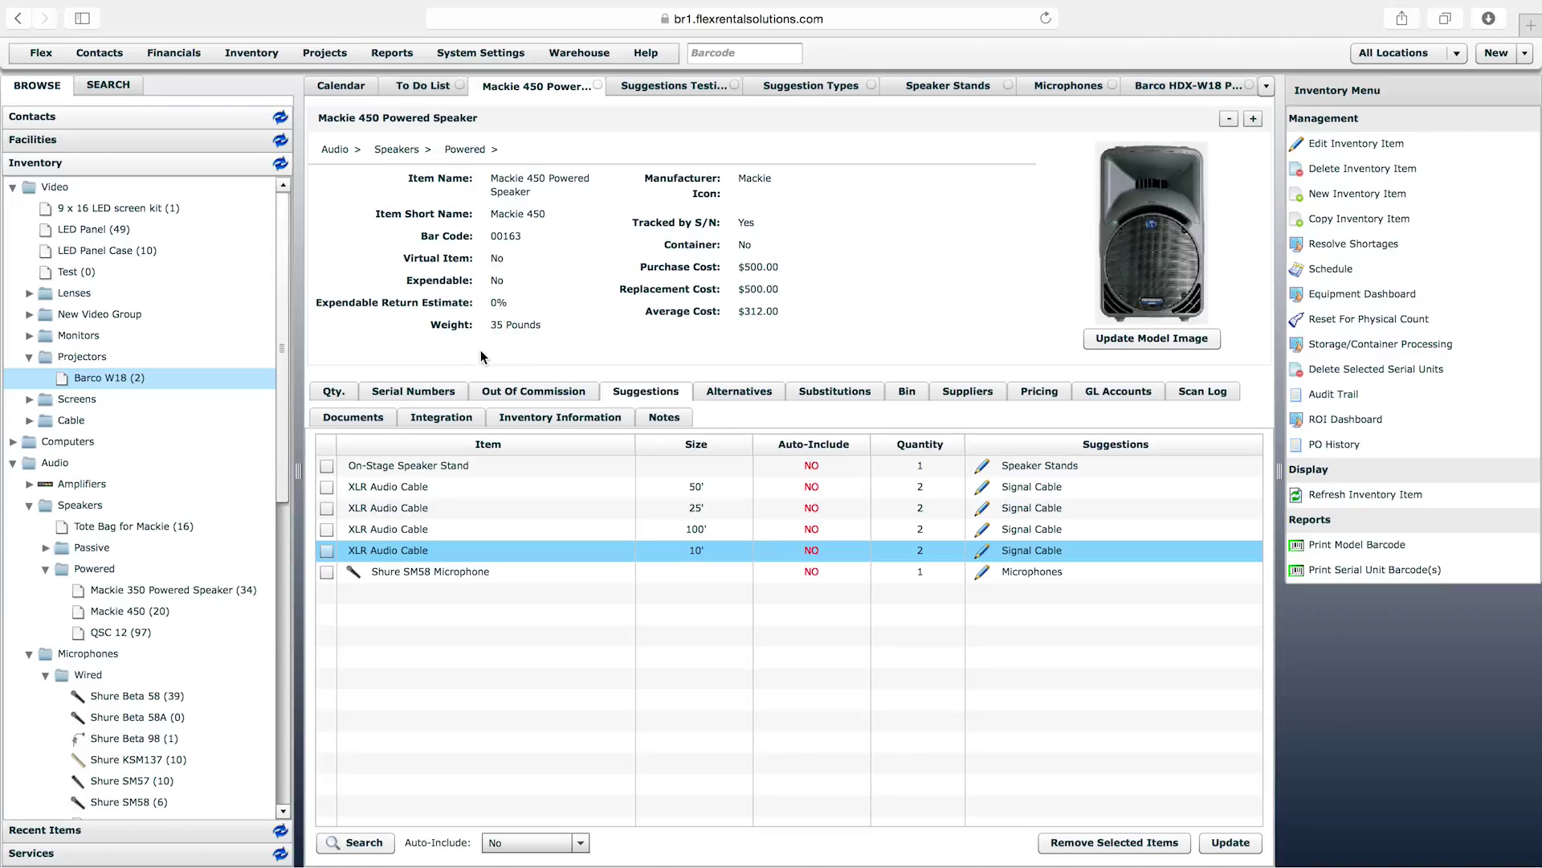
left_click(690, 718)
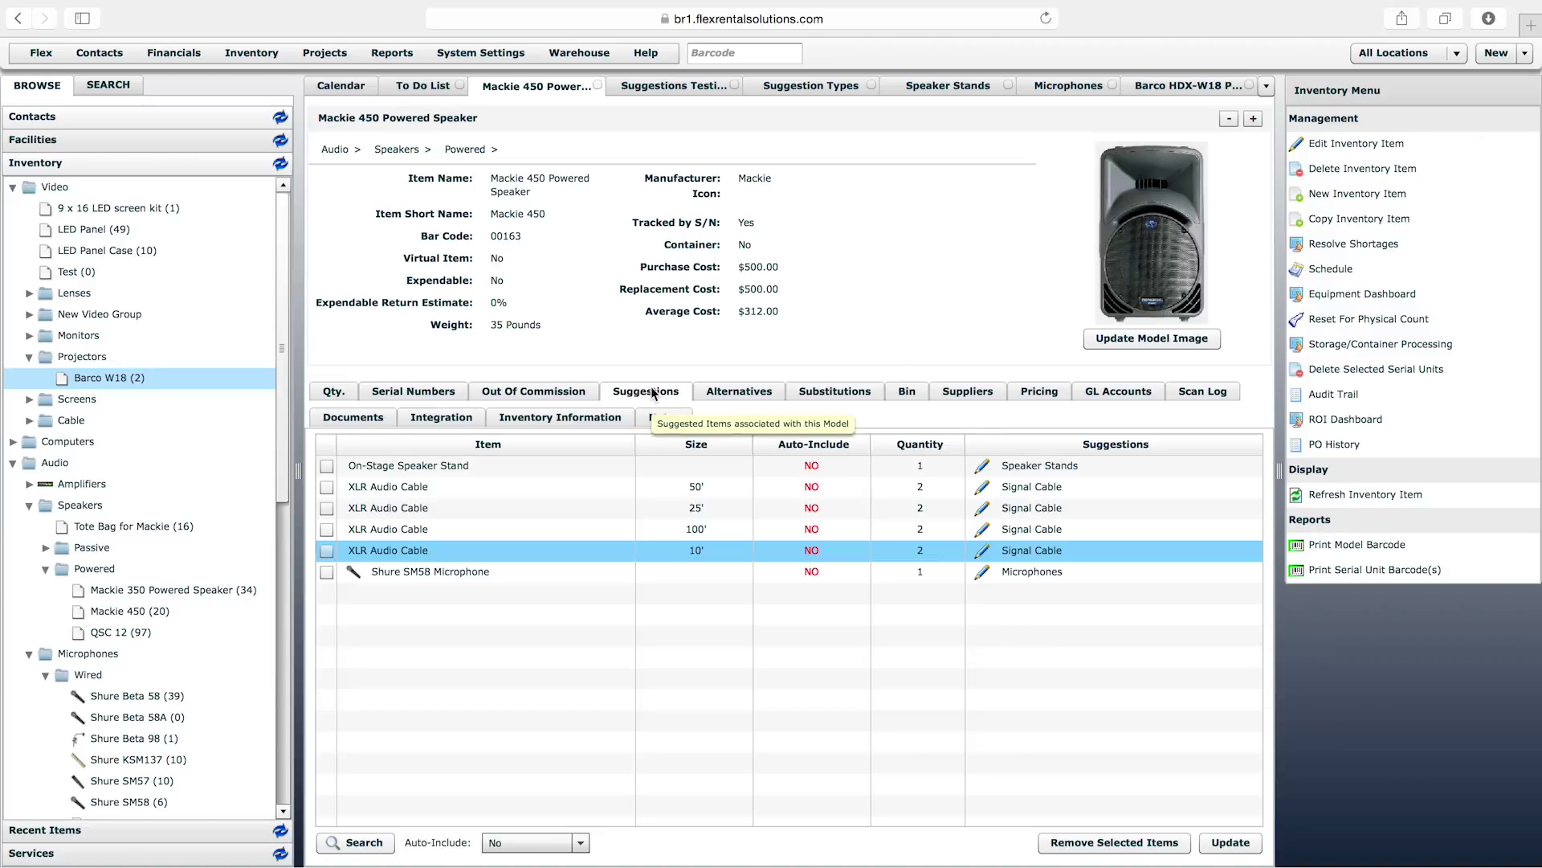
left_click(665, 345)
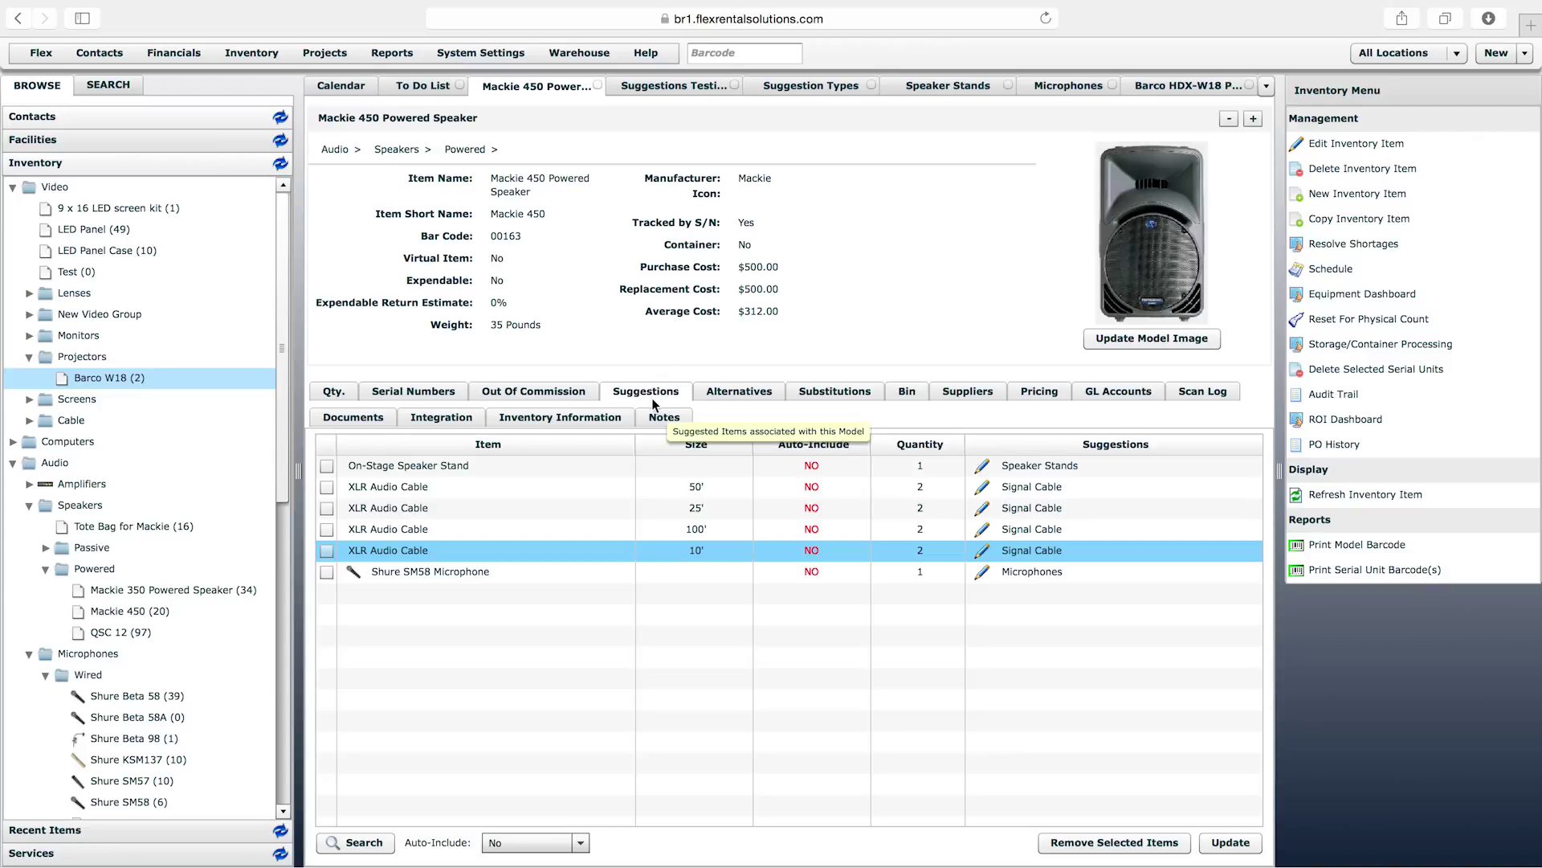
Step: Close the Barco HDX-W18 Projector, Microphones, Speaker Stands and Suggestion Types pages
left_click(1249, 85)
left_click(1211, 86)
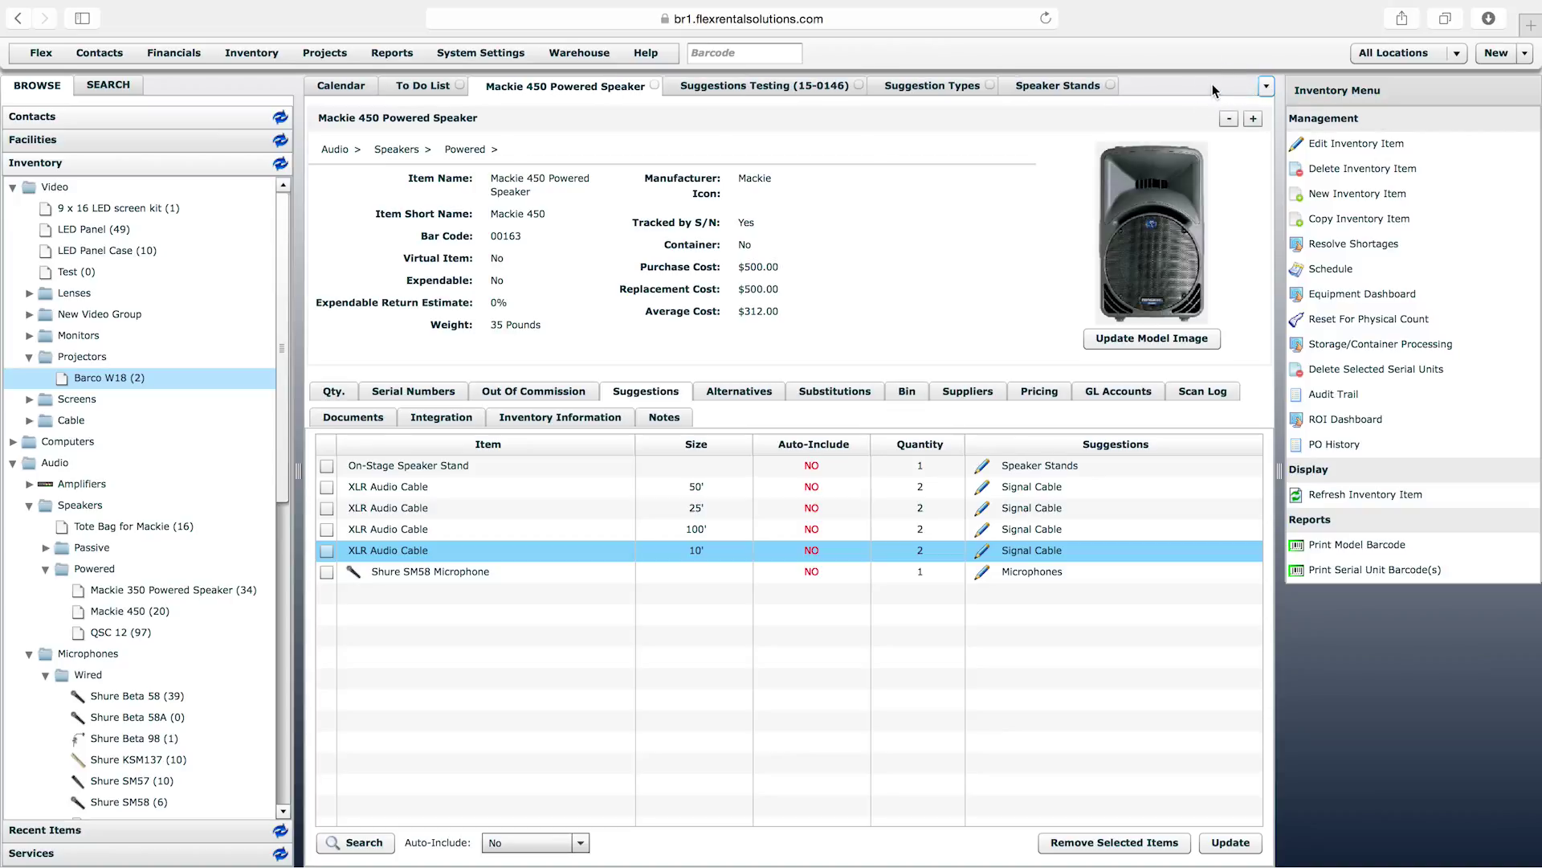
left_click(1111, 85)
left_click(990, 86)
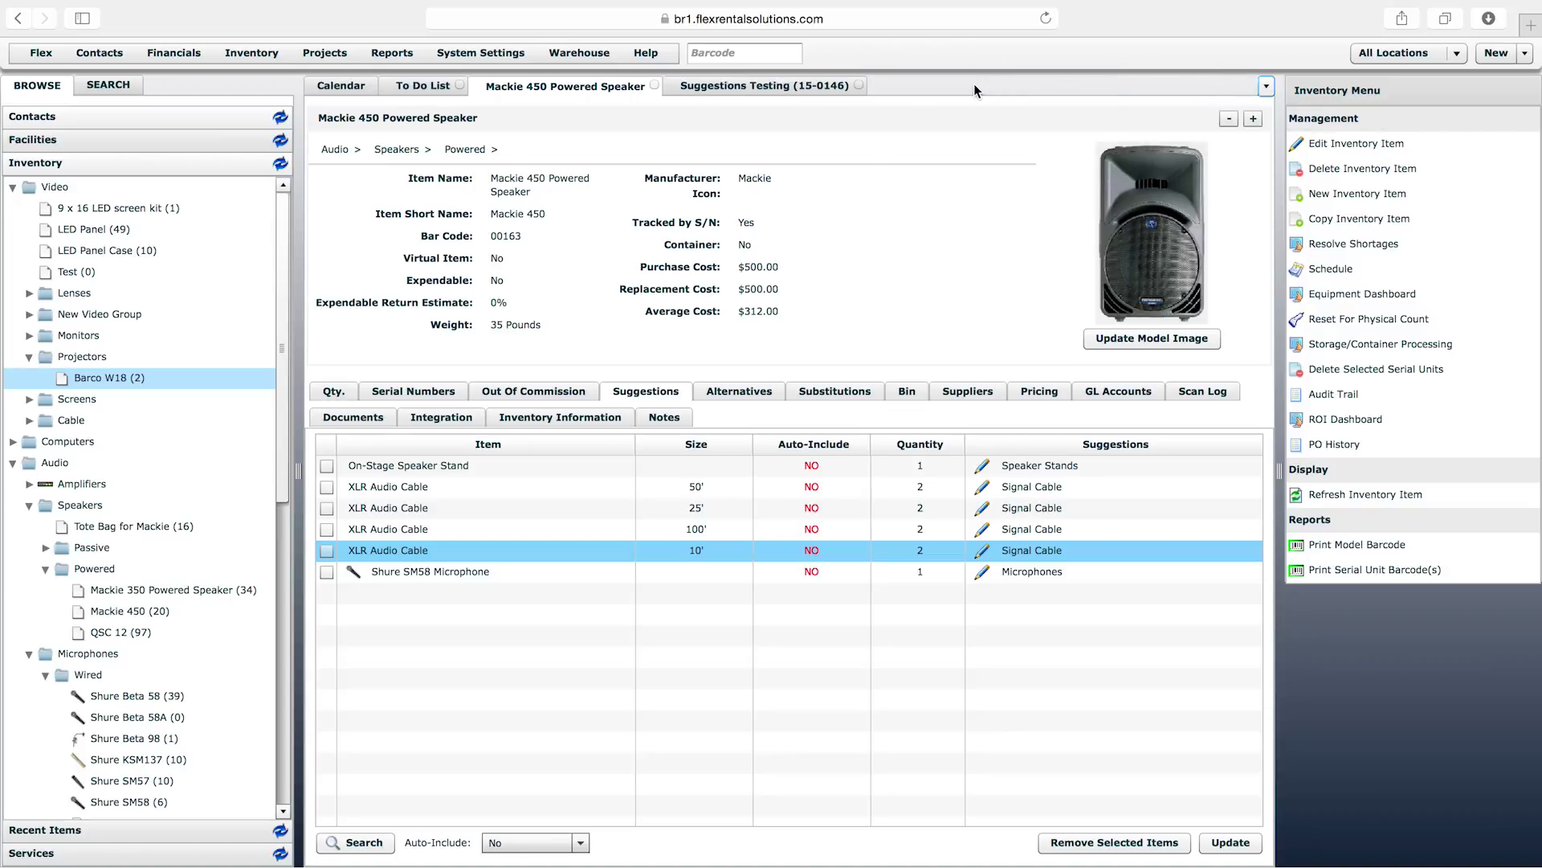
Step: View the alternatives of the Mackie 450 Powered Speaker and of the Mackie 350 Powered Speaker from the Powered speakers group
left_click(550, 90)
left_click(735, 397)
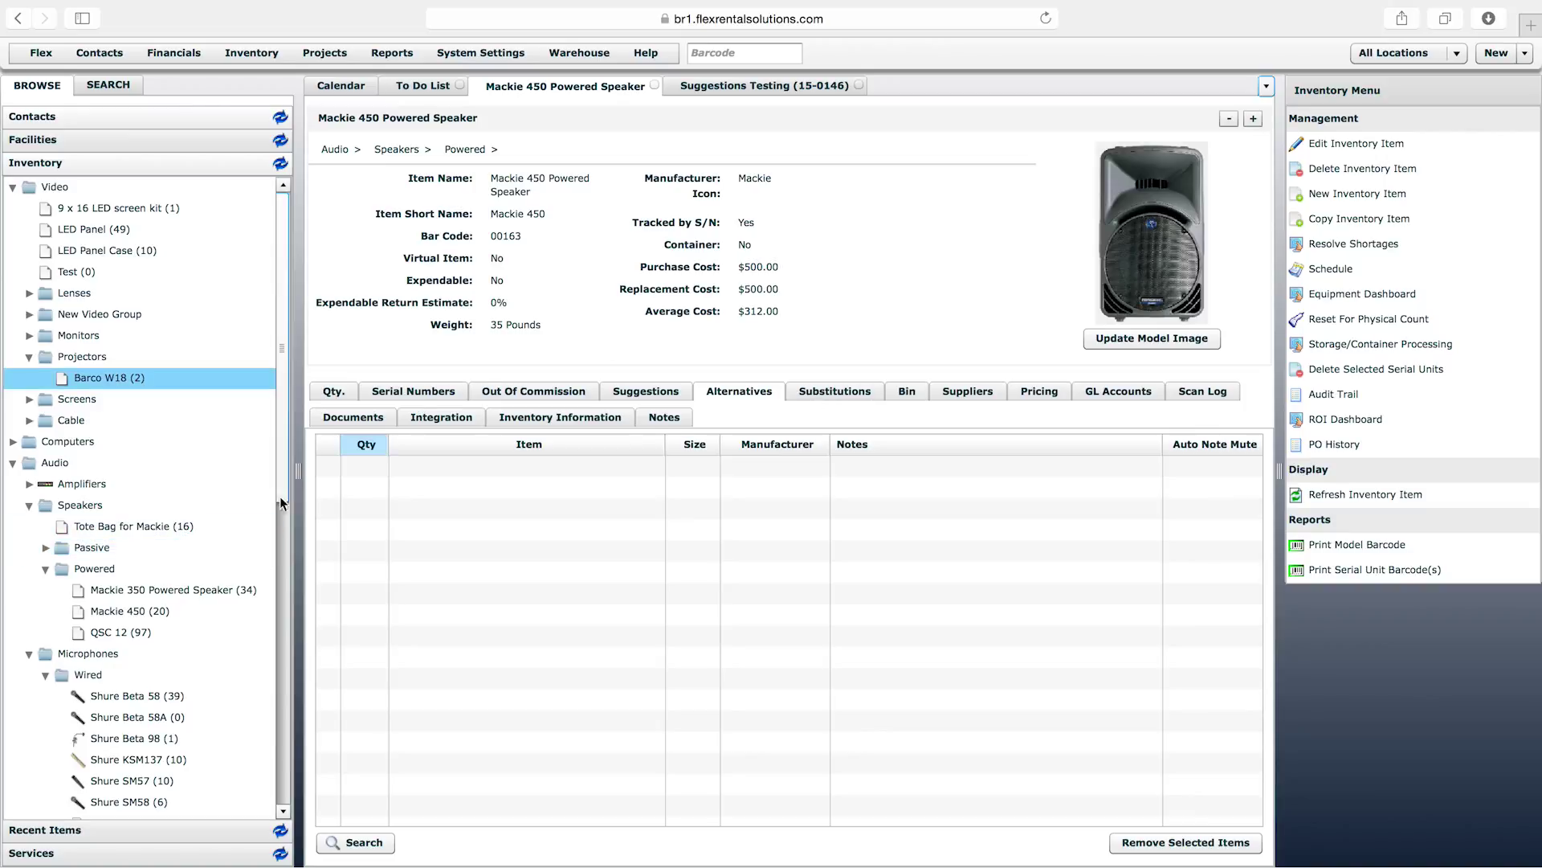
left_click_drag(280, 495, 276, 579)
left_click(177, 374)
double_click(158, 378)
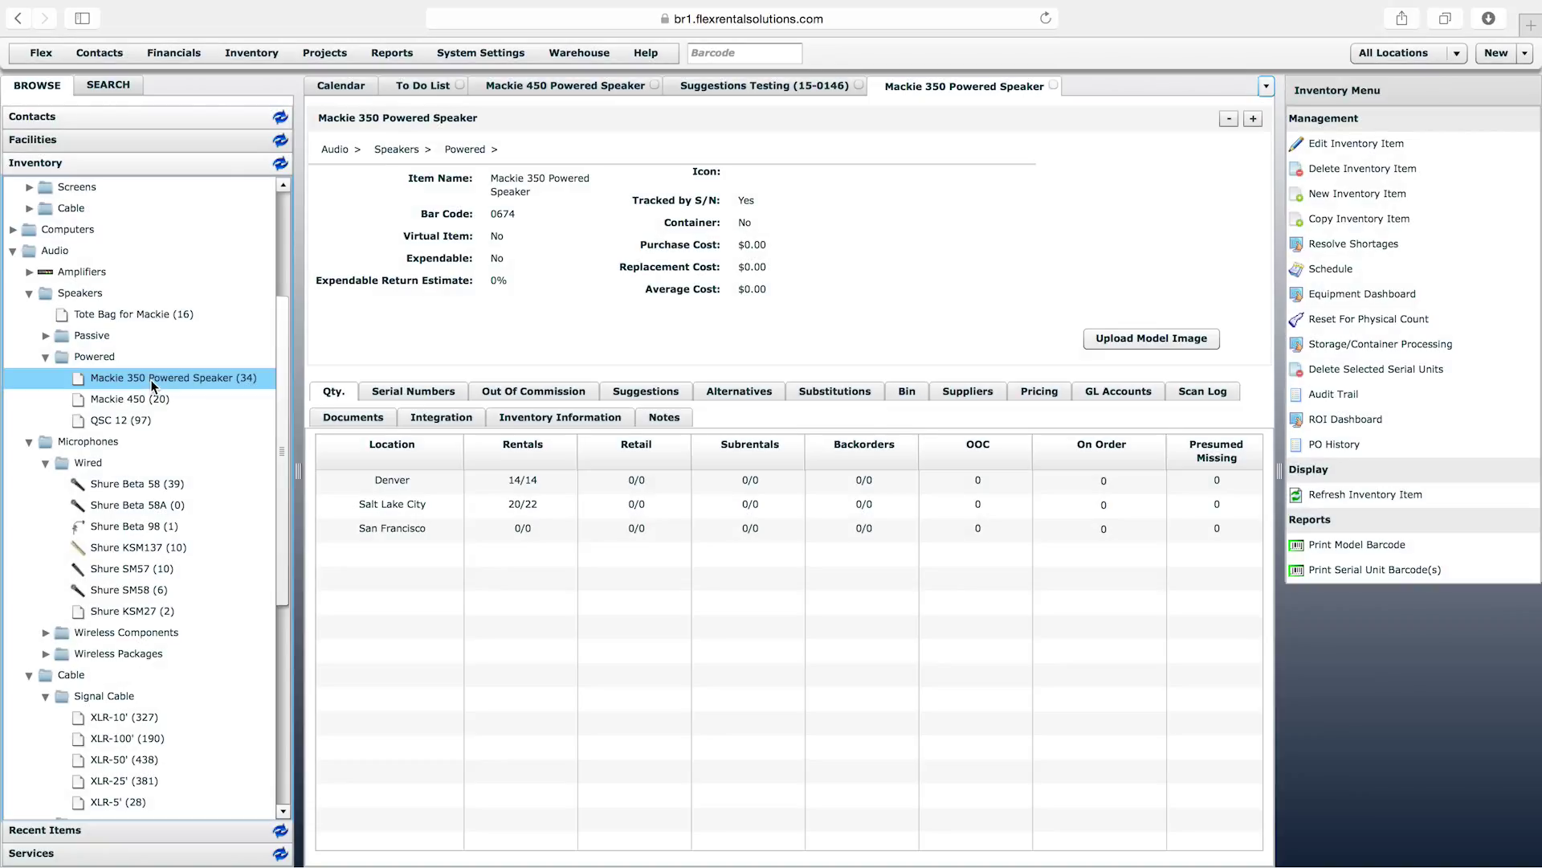
left_click(752, 393)
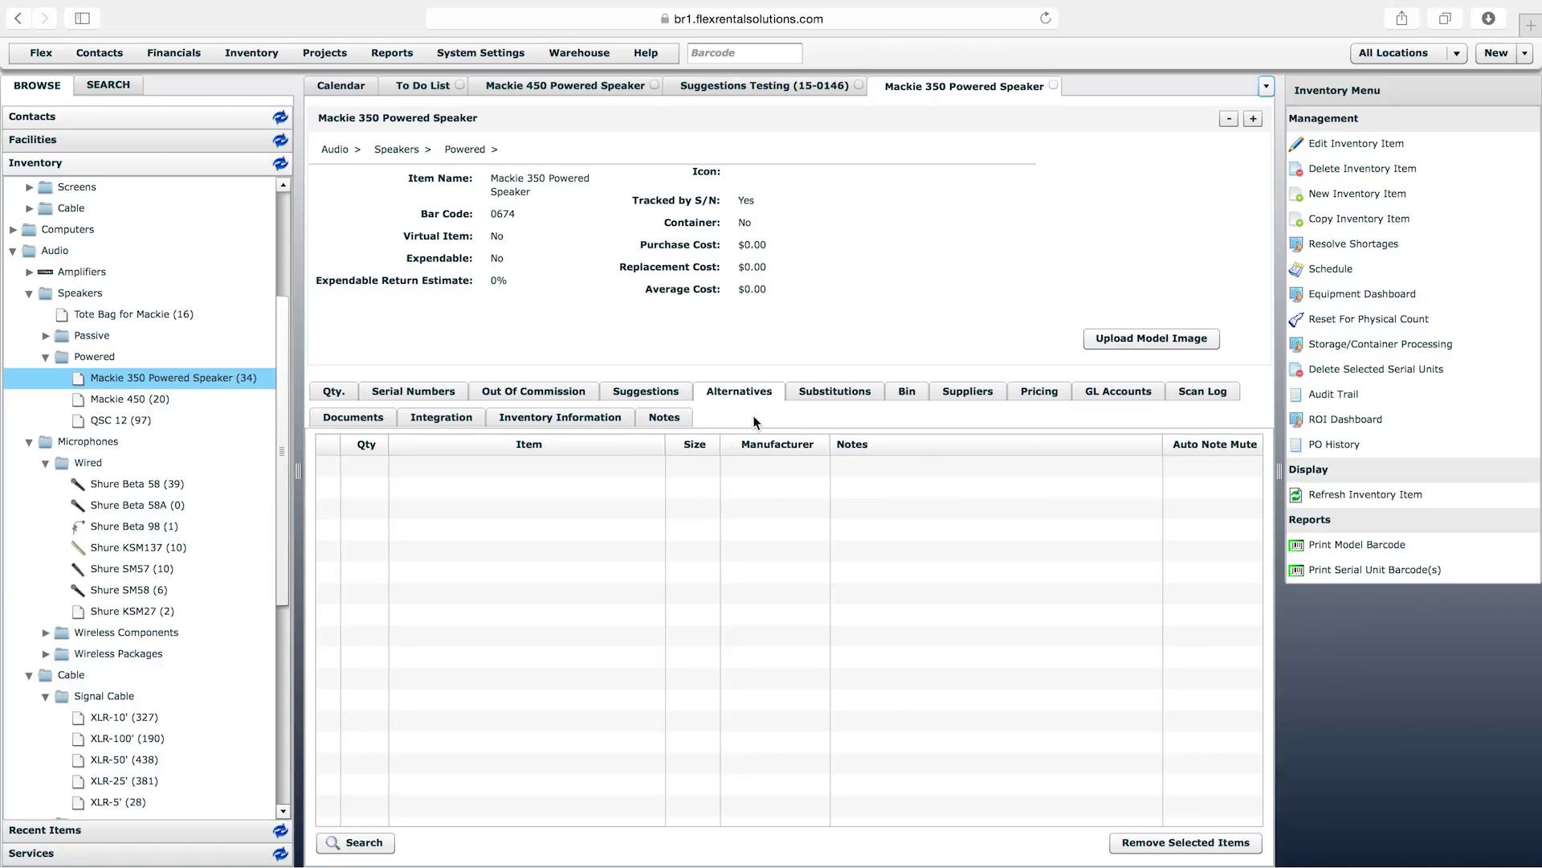
left_click(119, 424)
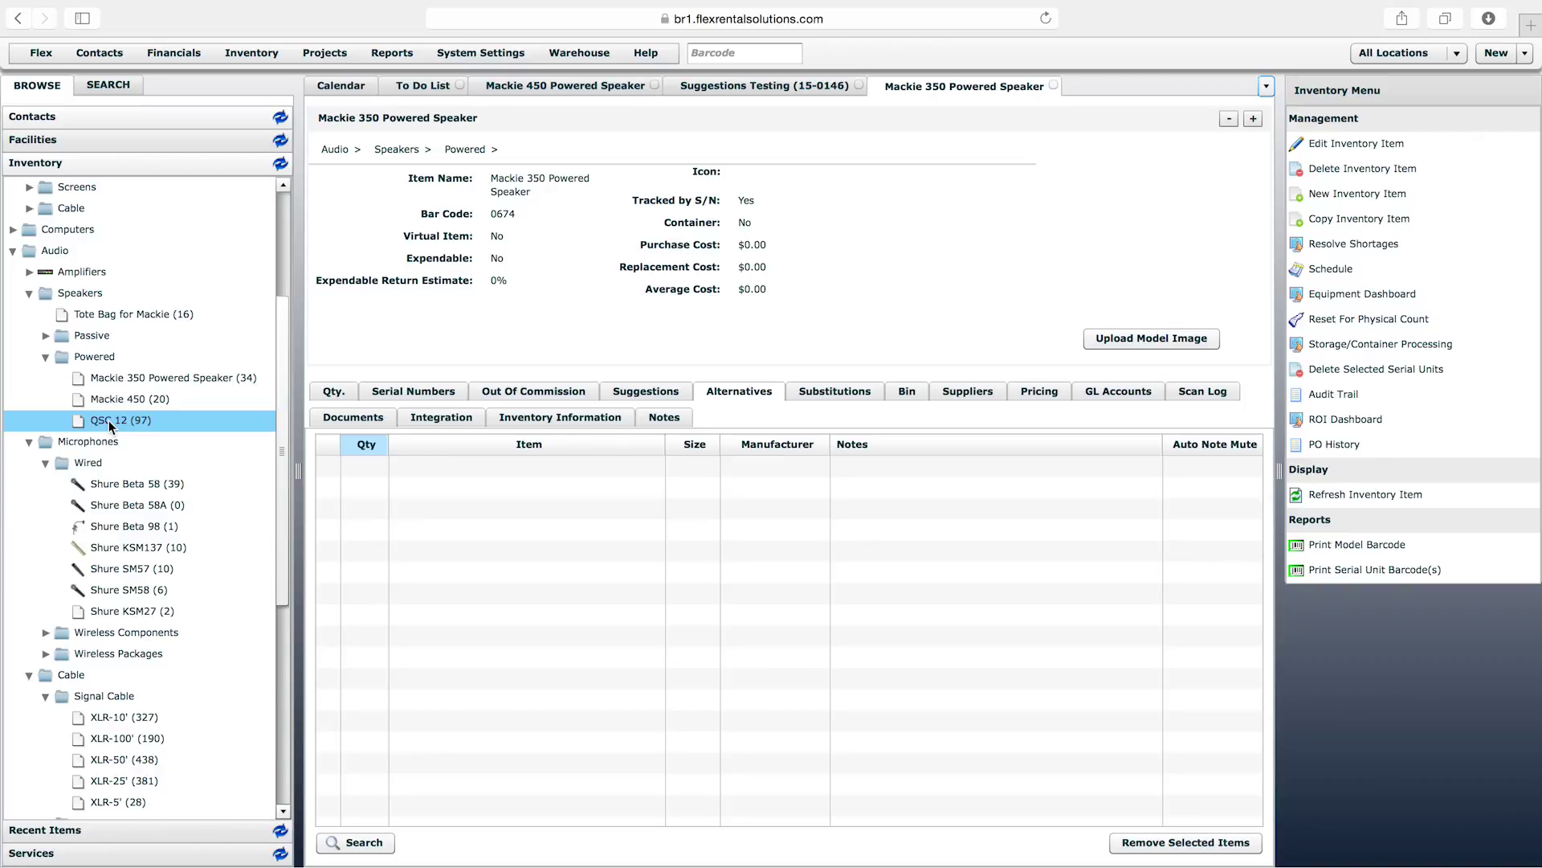
left_click(141, 381)
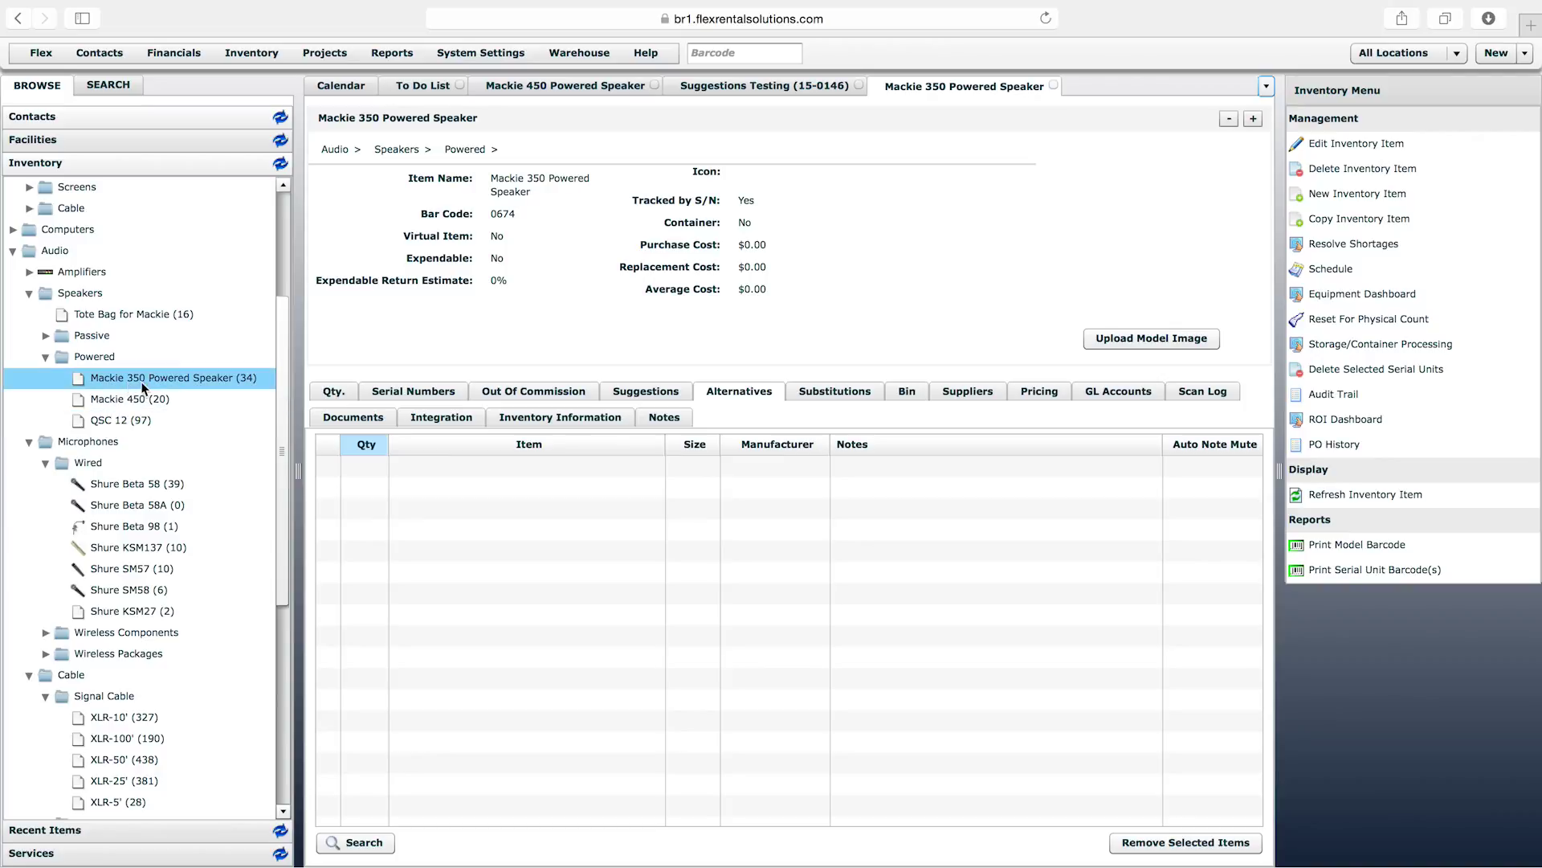
left_click(114, 423)
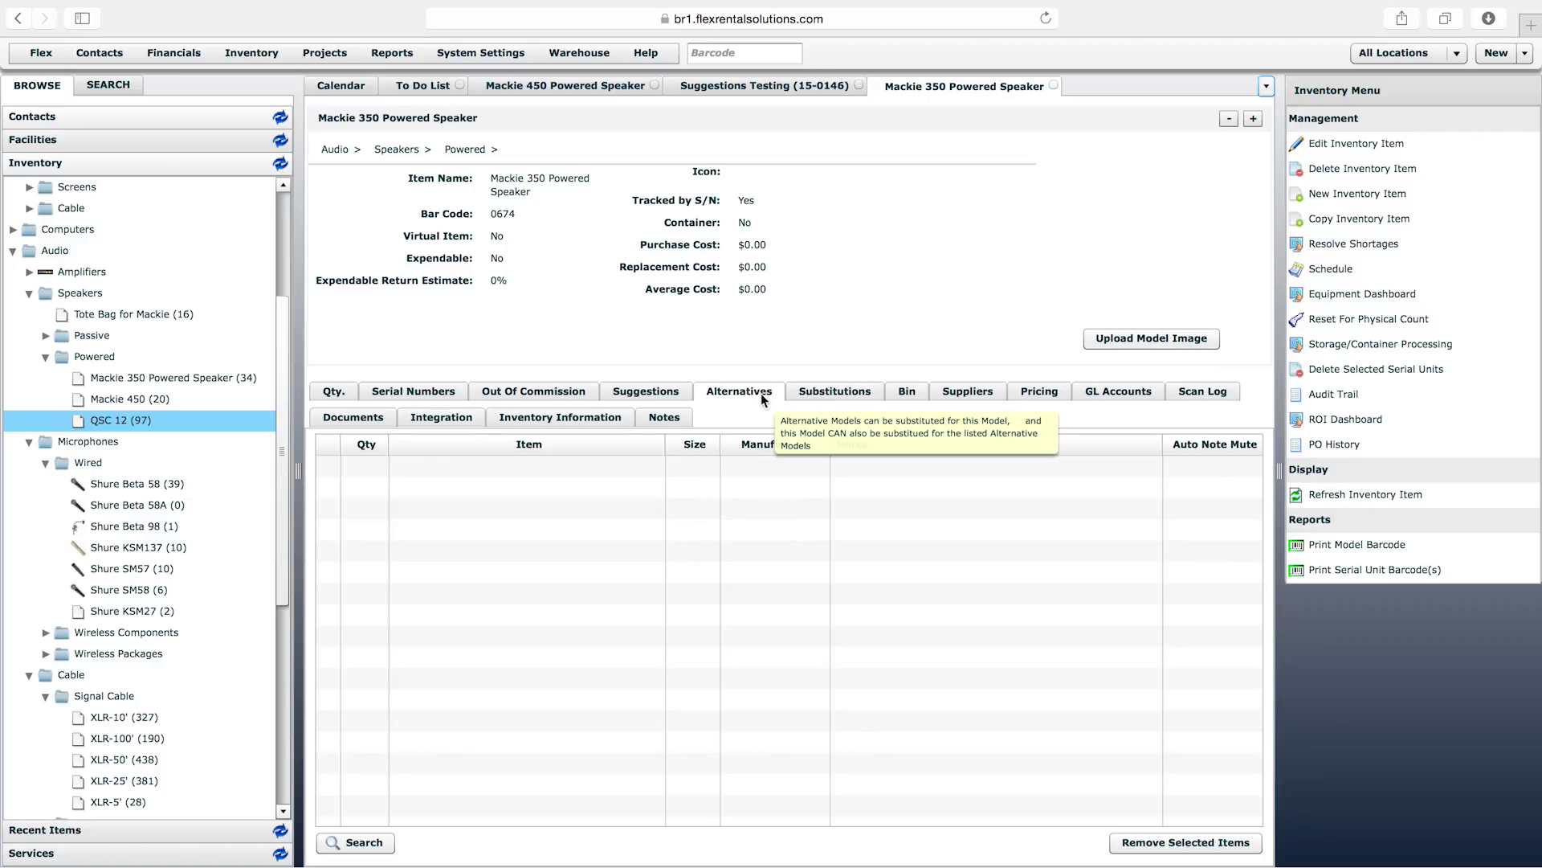
left_click(105, 378)
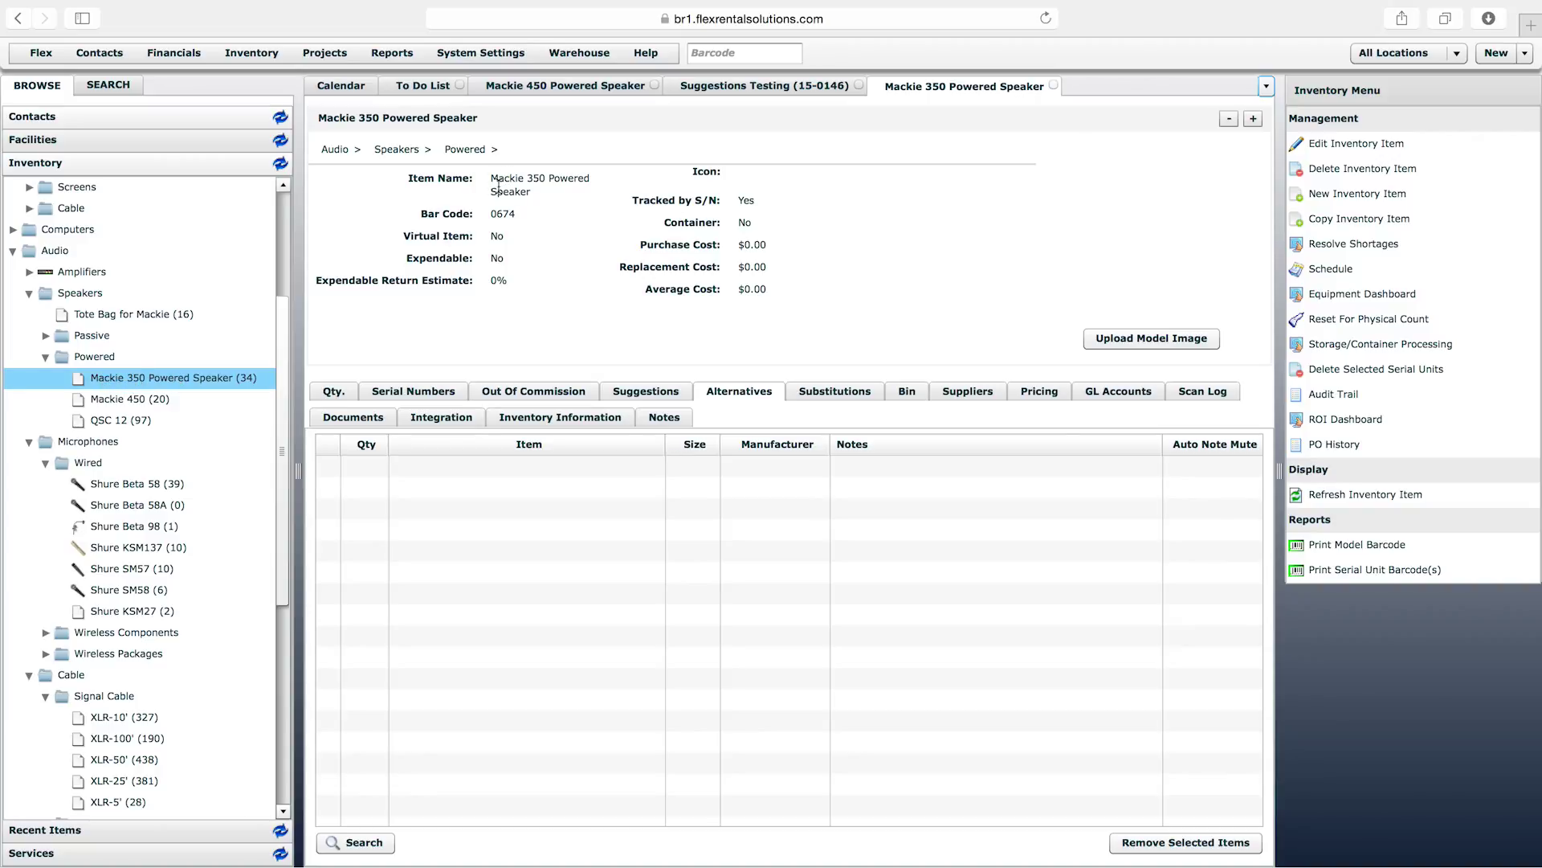
left_click_drag(491, 180, 531, 196)
left_click(560, 201)
Step: Open the Mackie 1402 and Yamaha MG12 from the Analog mixers and return to the Mackie 1402's details
left_click_drag(281, 442, 302, 320)
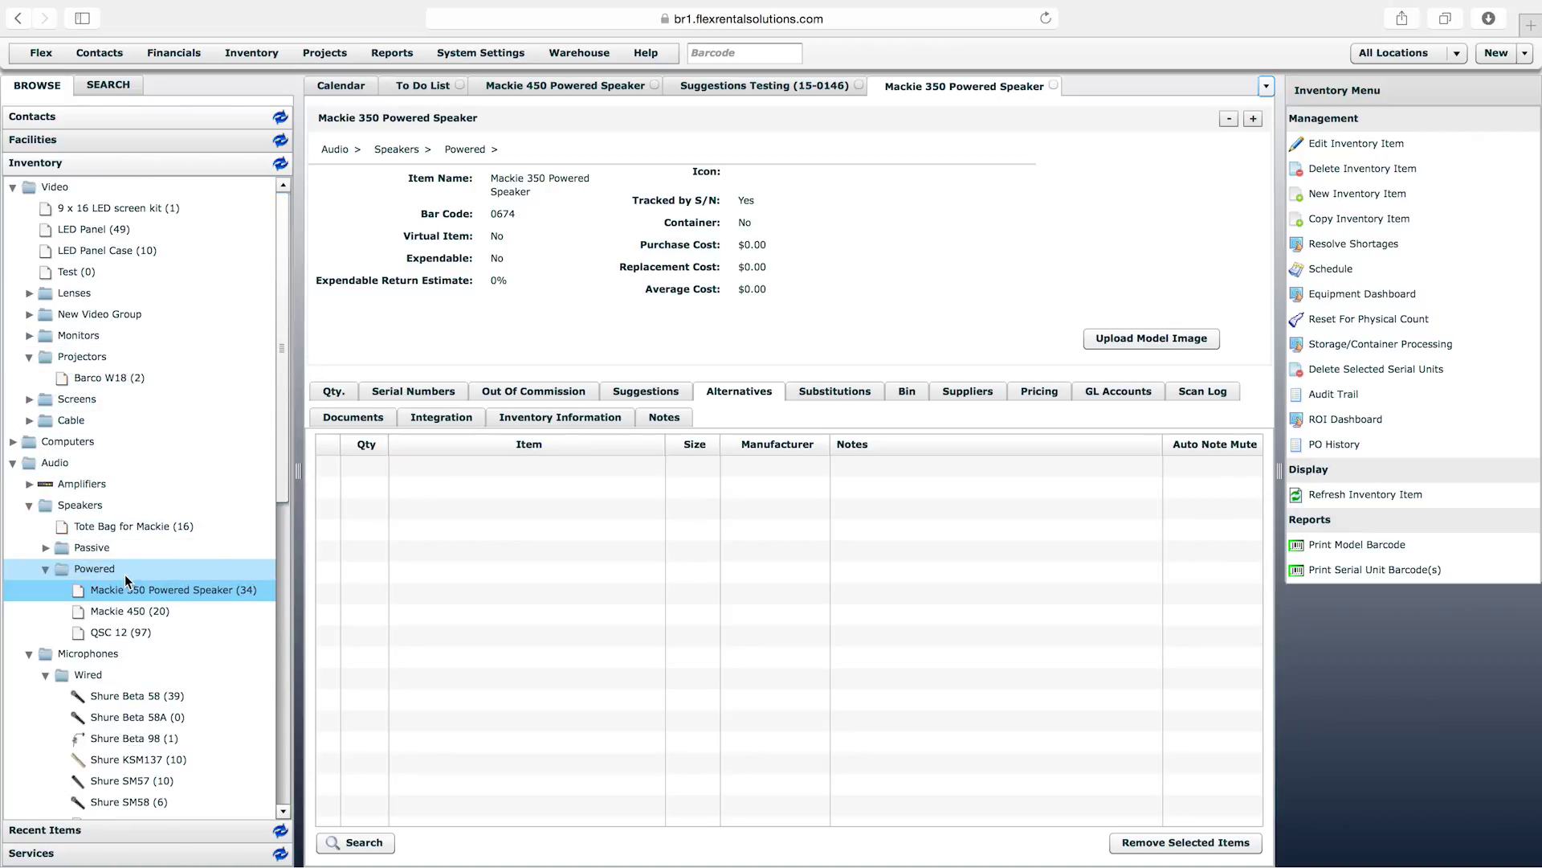
left_click_drag(283, 455, 283, 682)
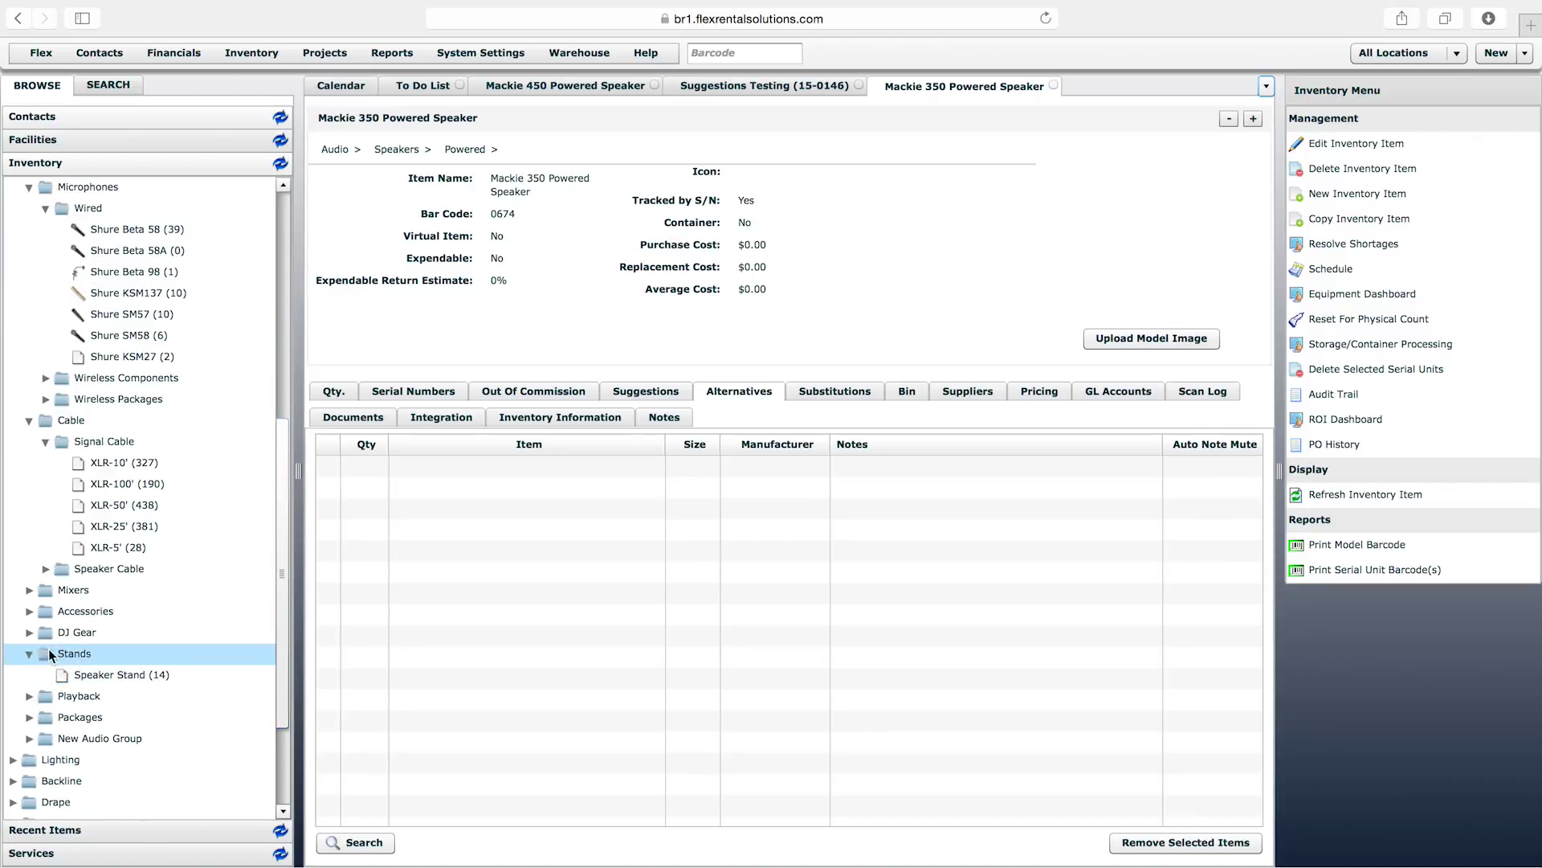
left_click(30, 592)
left_click(45, 613)
left_click(156, 633)
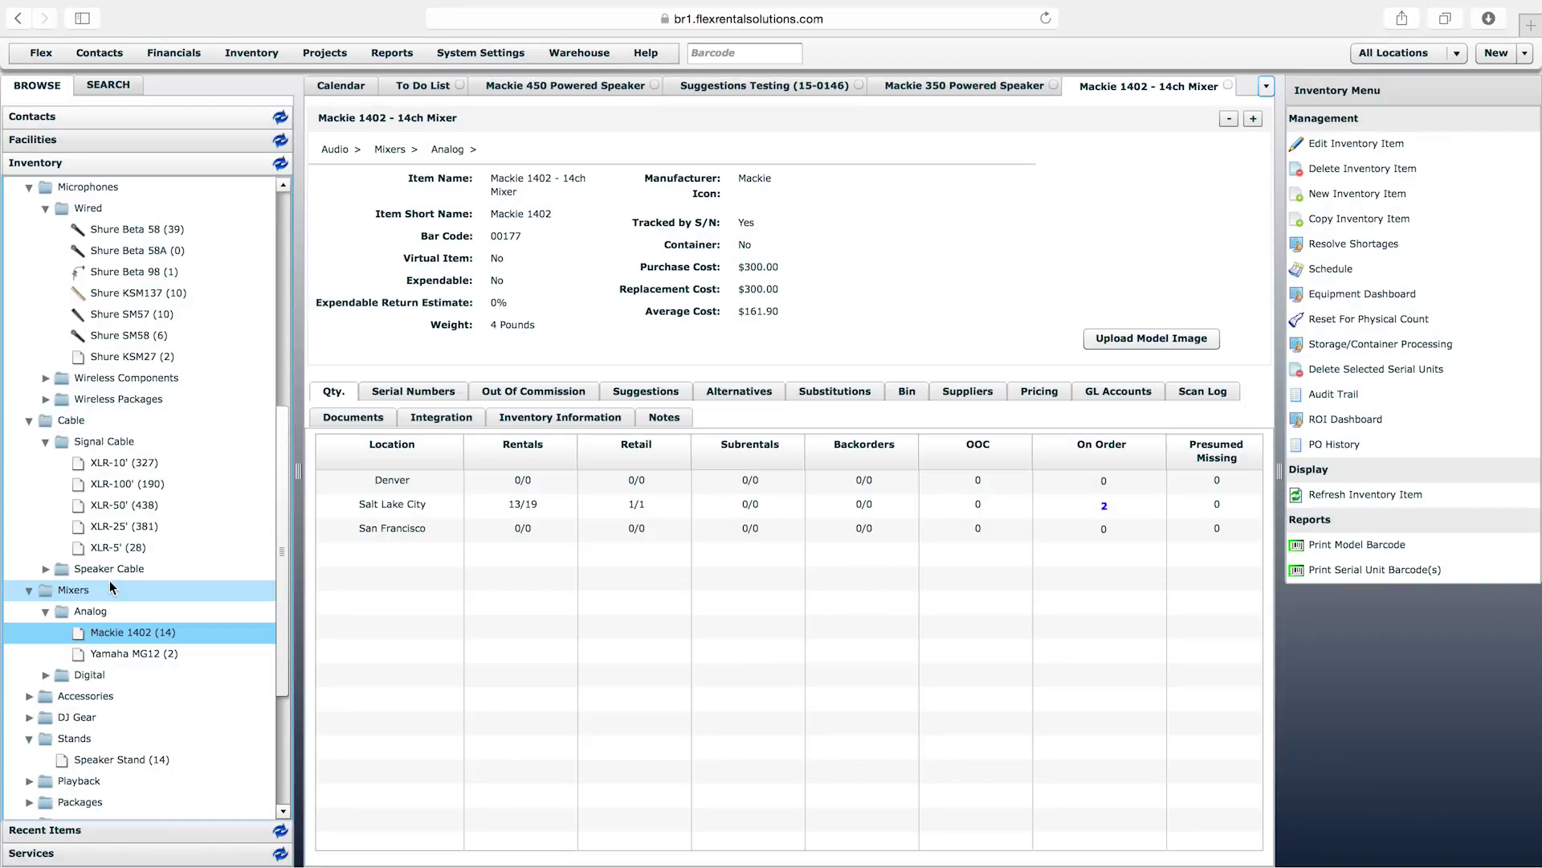
left_click(150, 653)
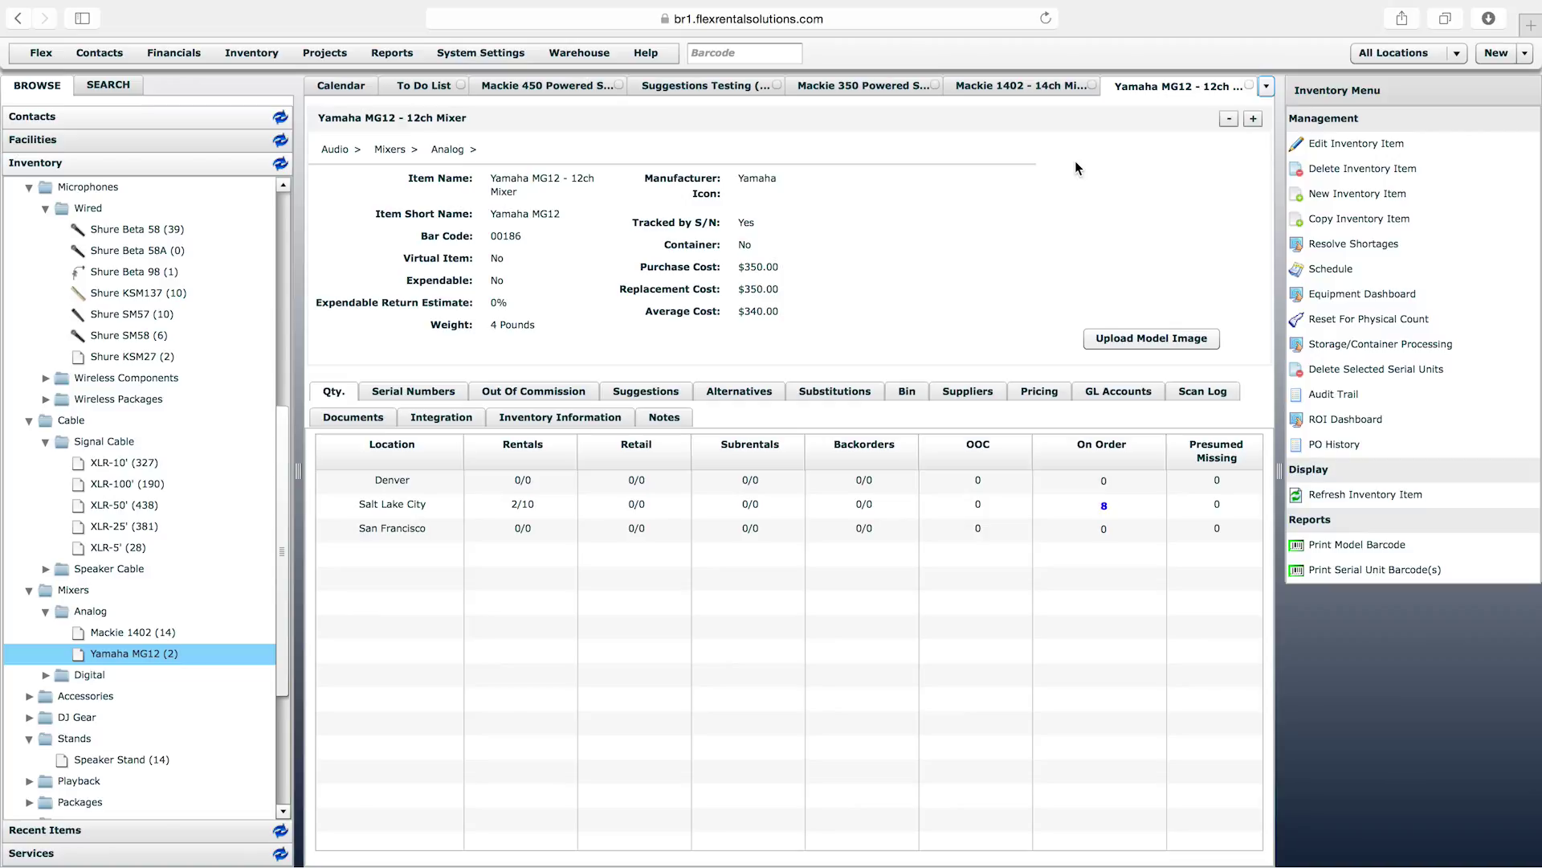
left_click(1035, 89)
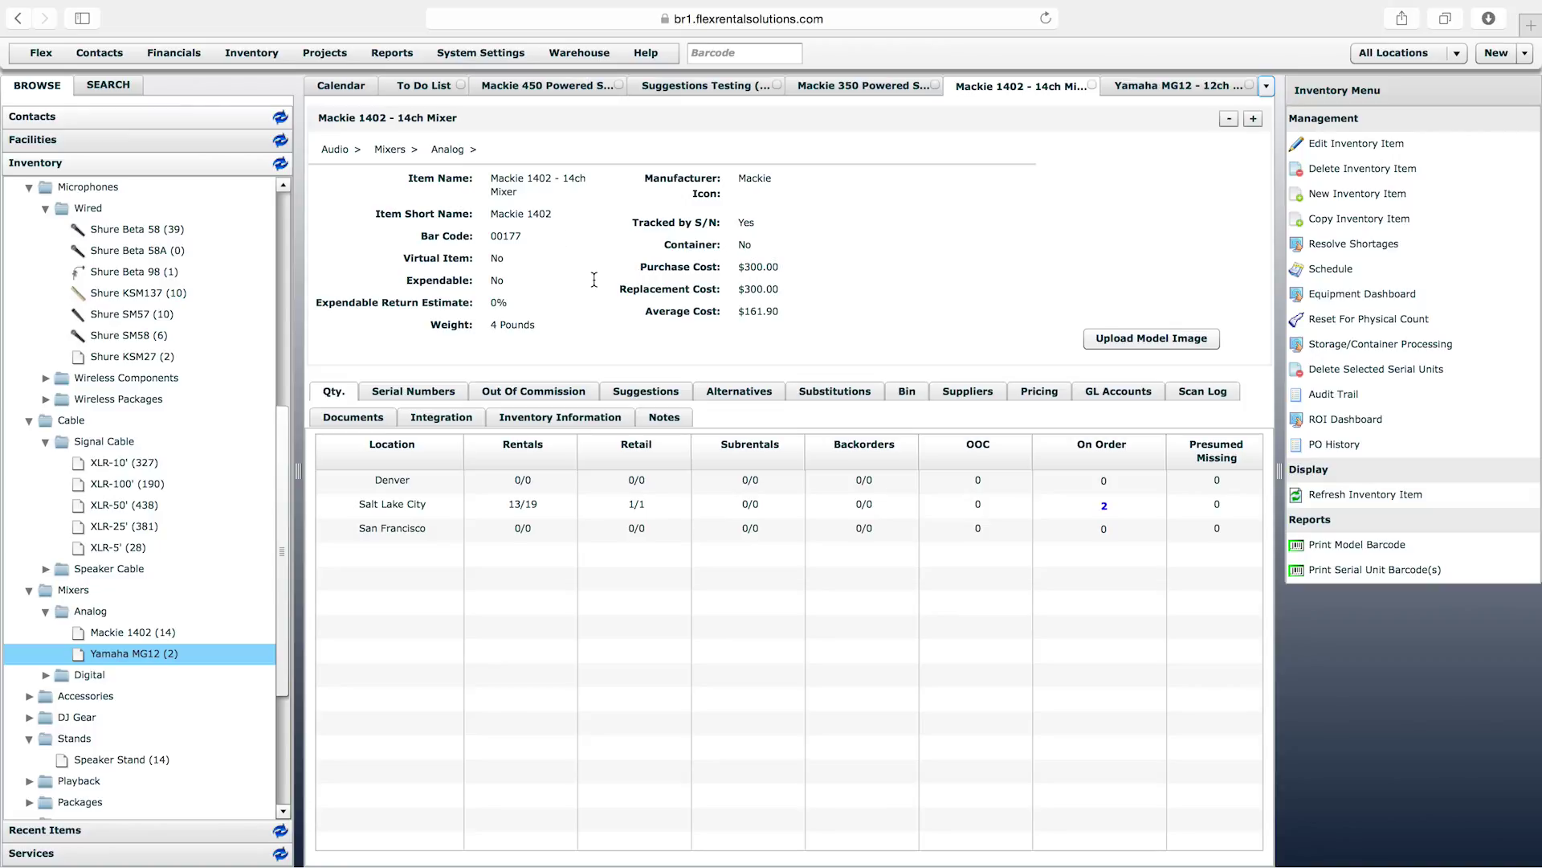
Step: View the alternative models listed for the Mackie 1402 mixer
left_click(739, 390)
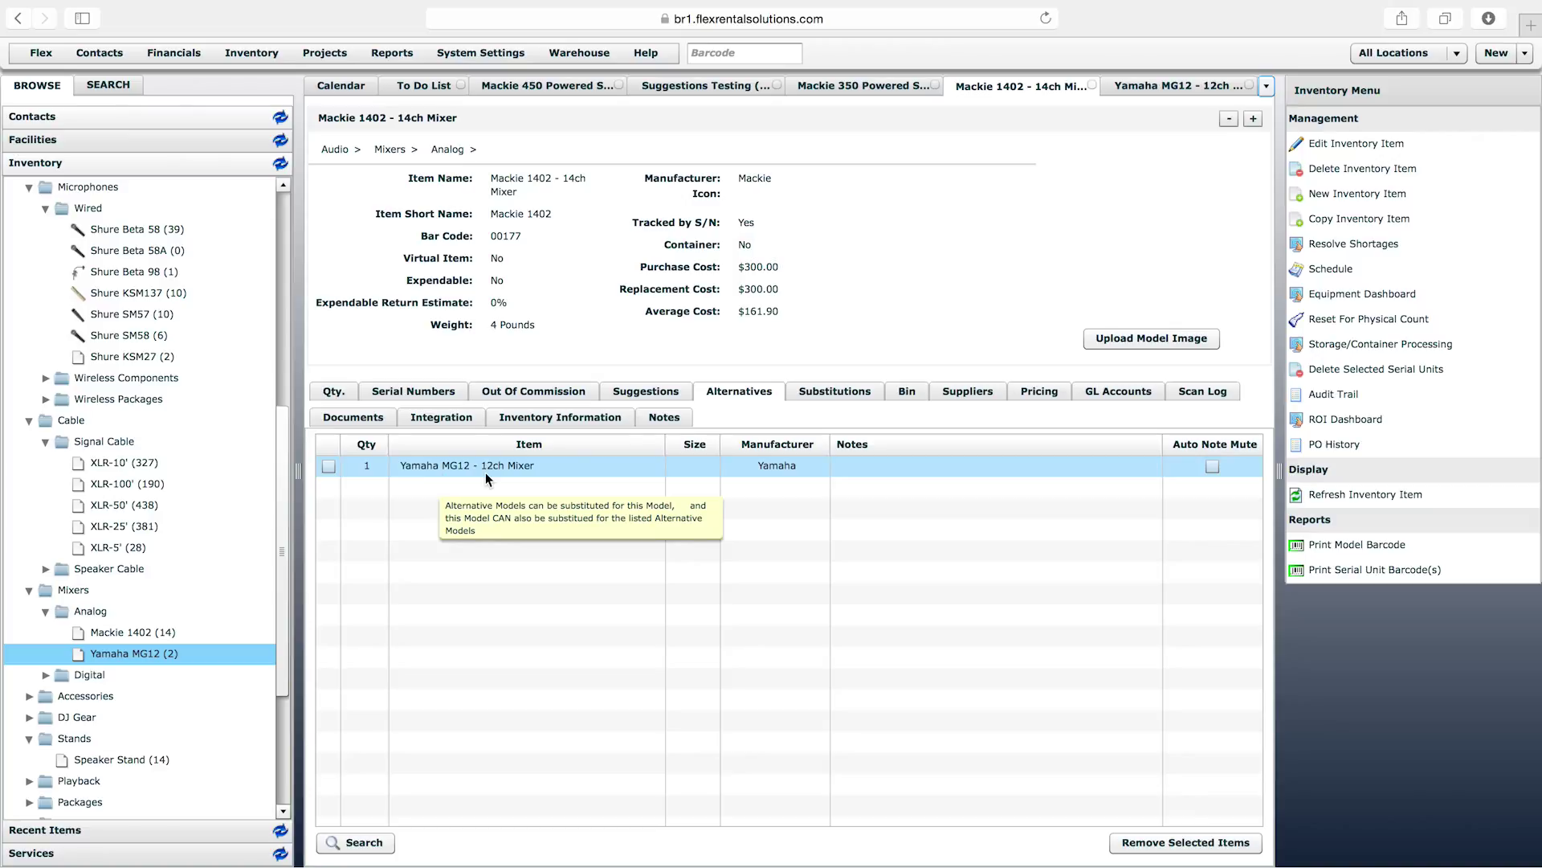
triple_click(554, 193)
left_click(583, 183)
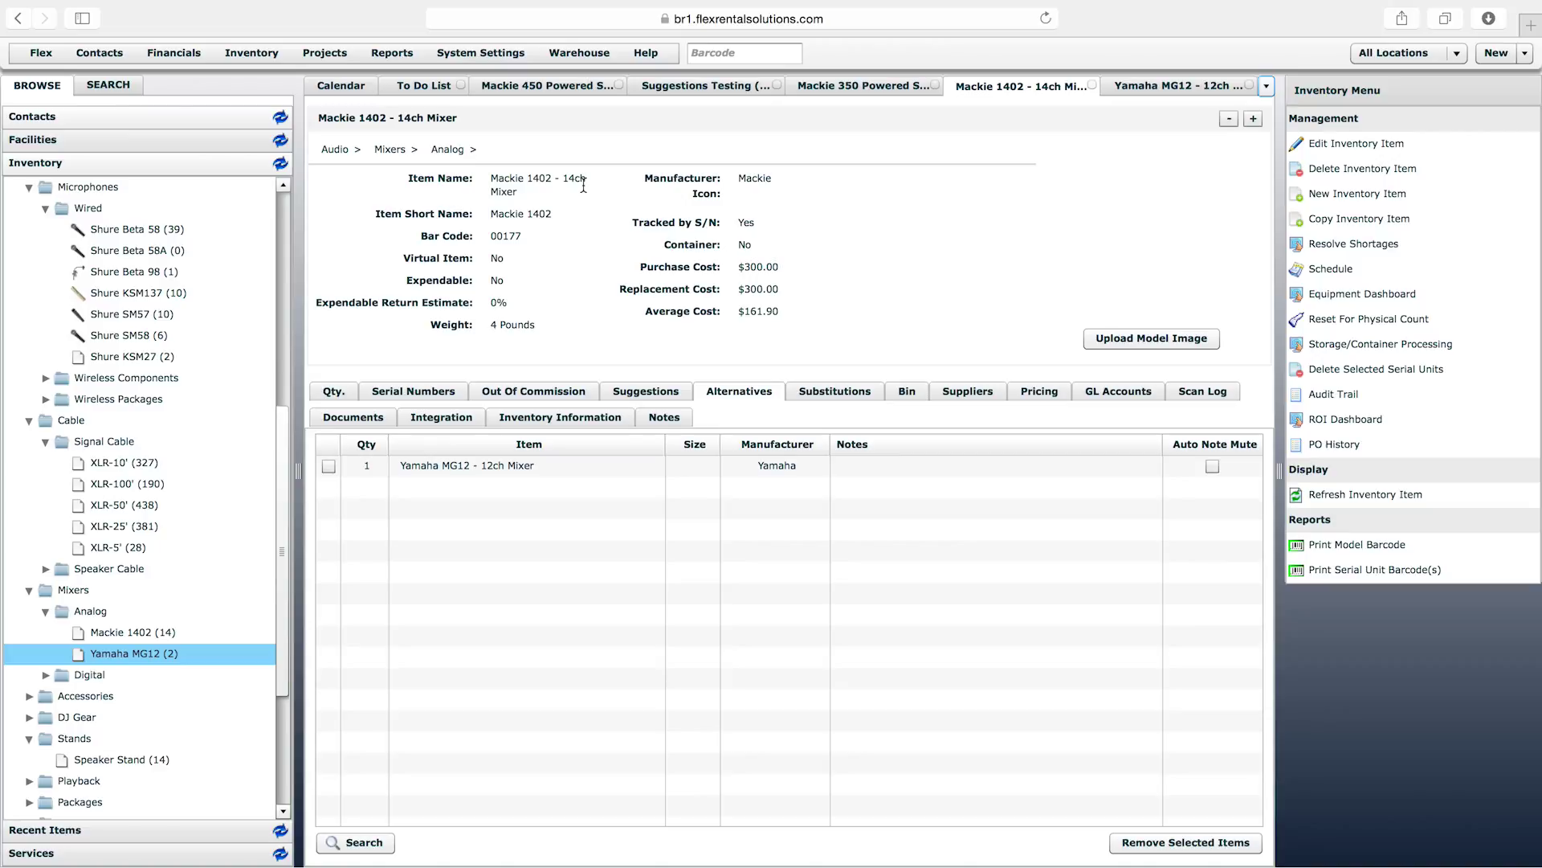
Step: Add 20 Mackie 1402 mixers to the Audio subtotal of the Suggestions Testing quote, dismissing the suggested items
left_click(679, 85)
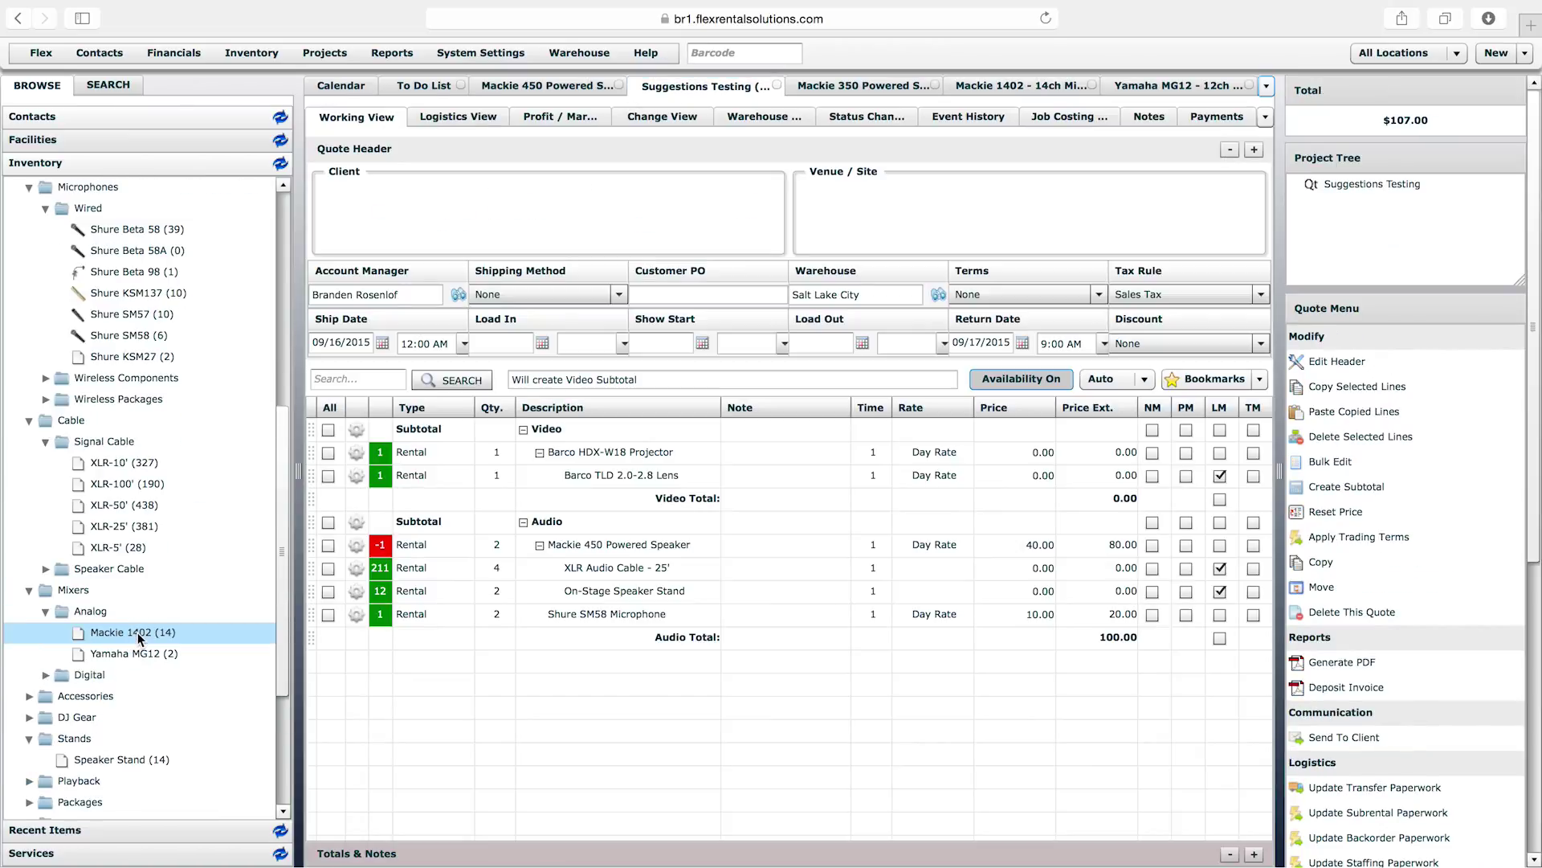
left_click_drag(129, 639, 504, 689)
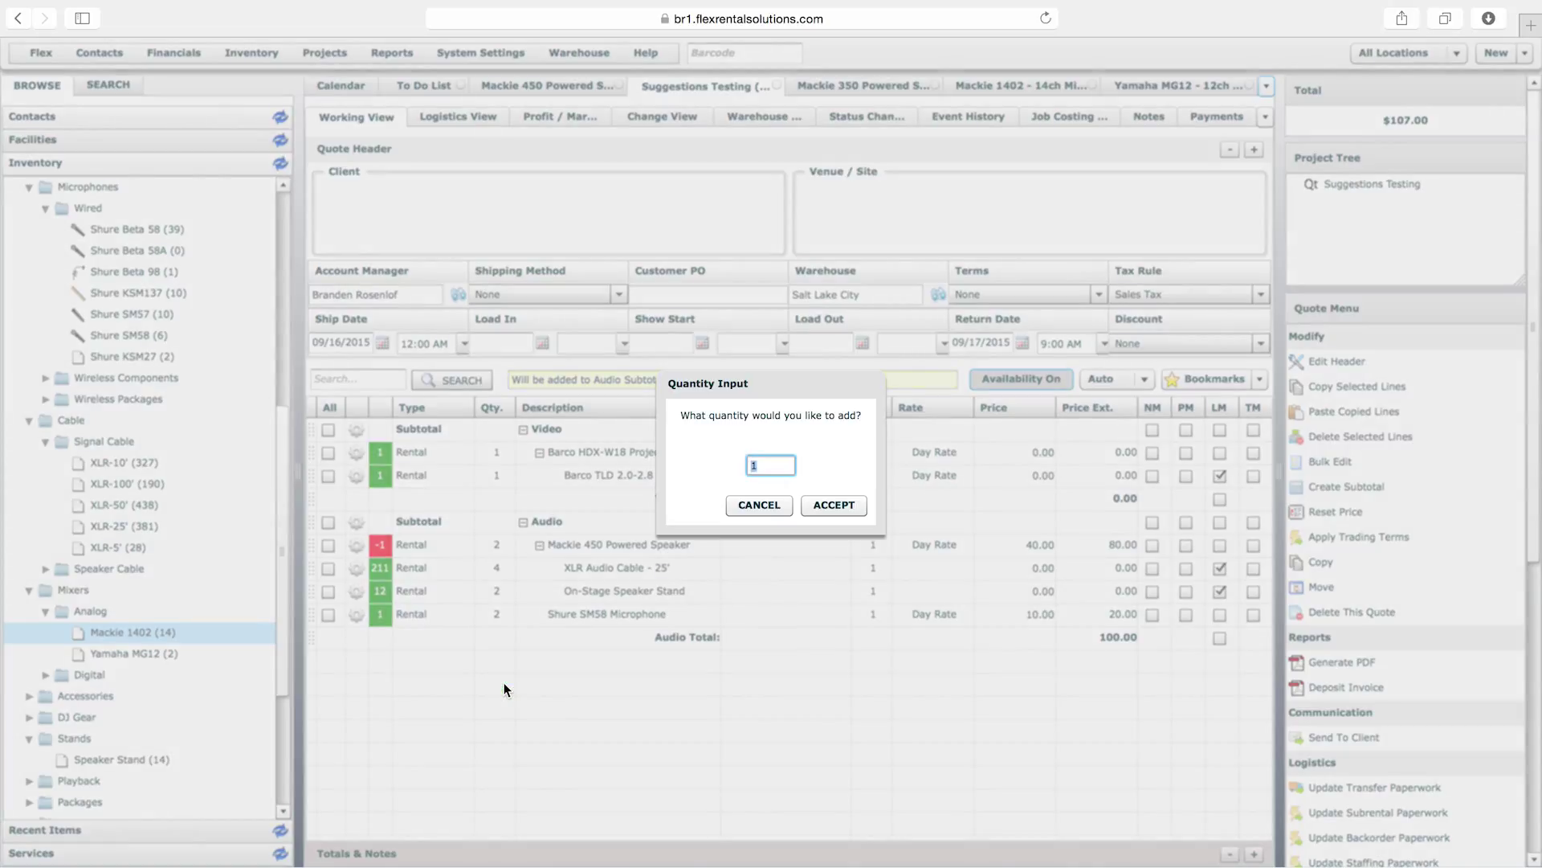
key("Return")
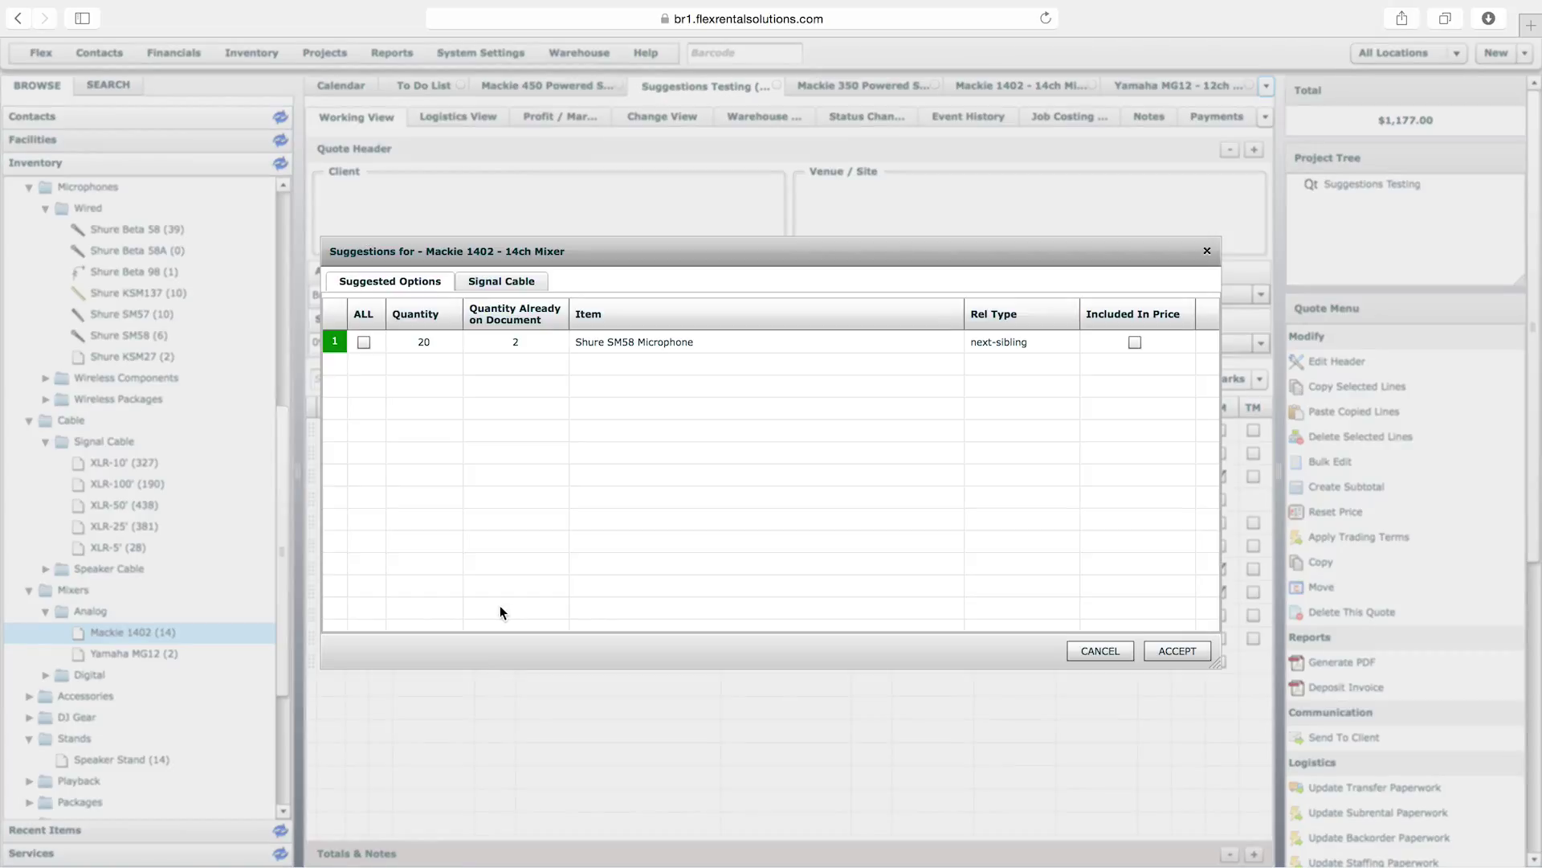
left_click(1112, 653)
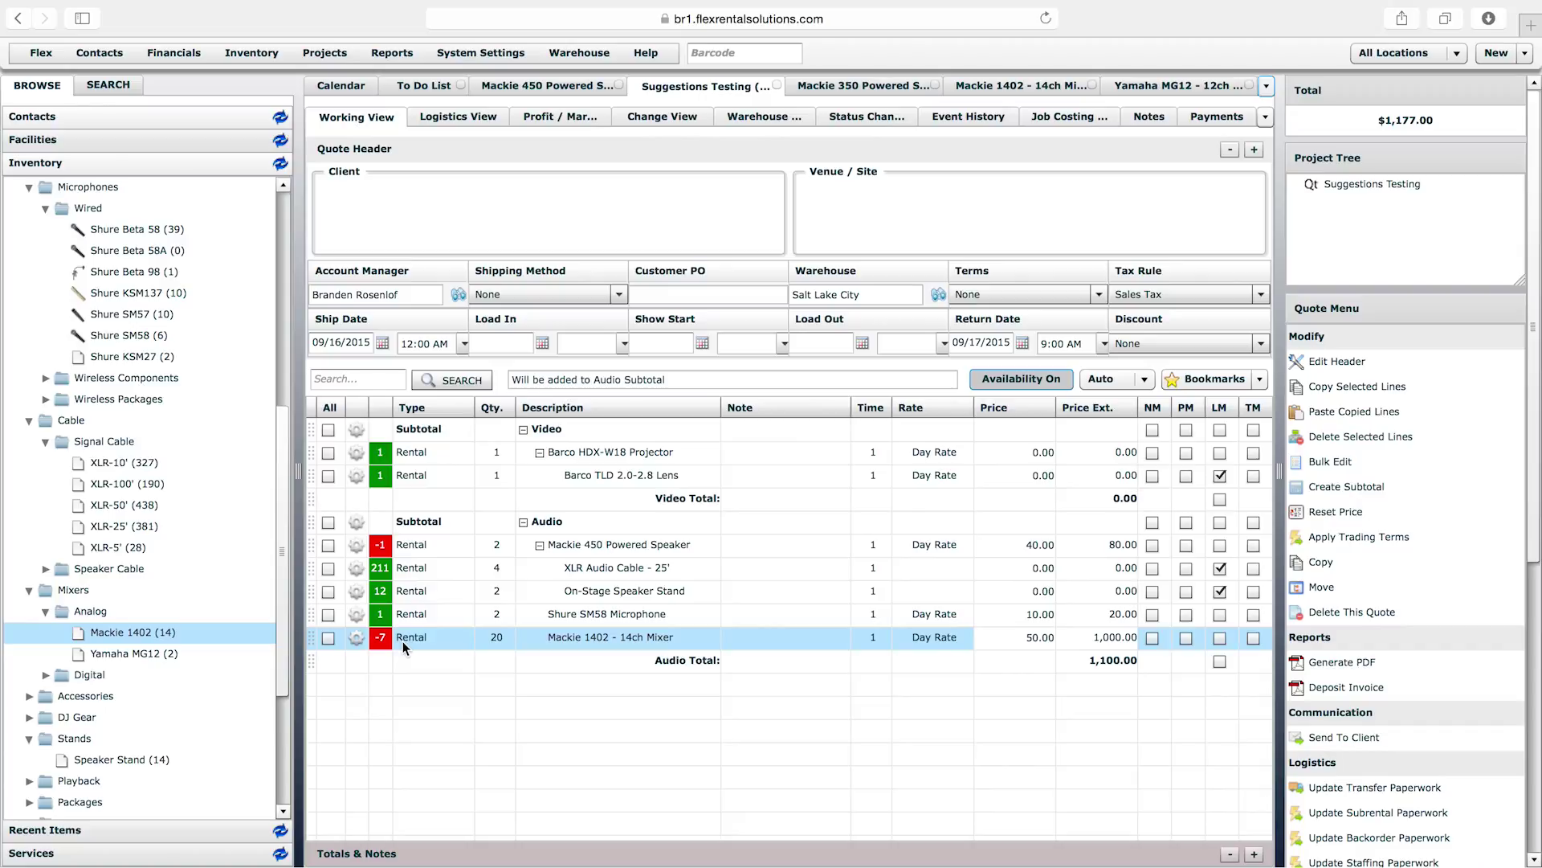
Step: Review the conflicts and availability of the Mackie 1402 line, examining its Yamaha MG12 substitute option, and close the window
left_click(356, 638)
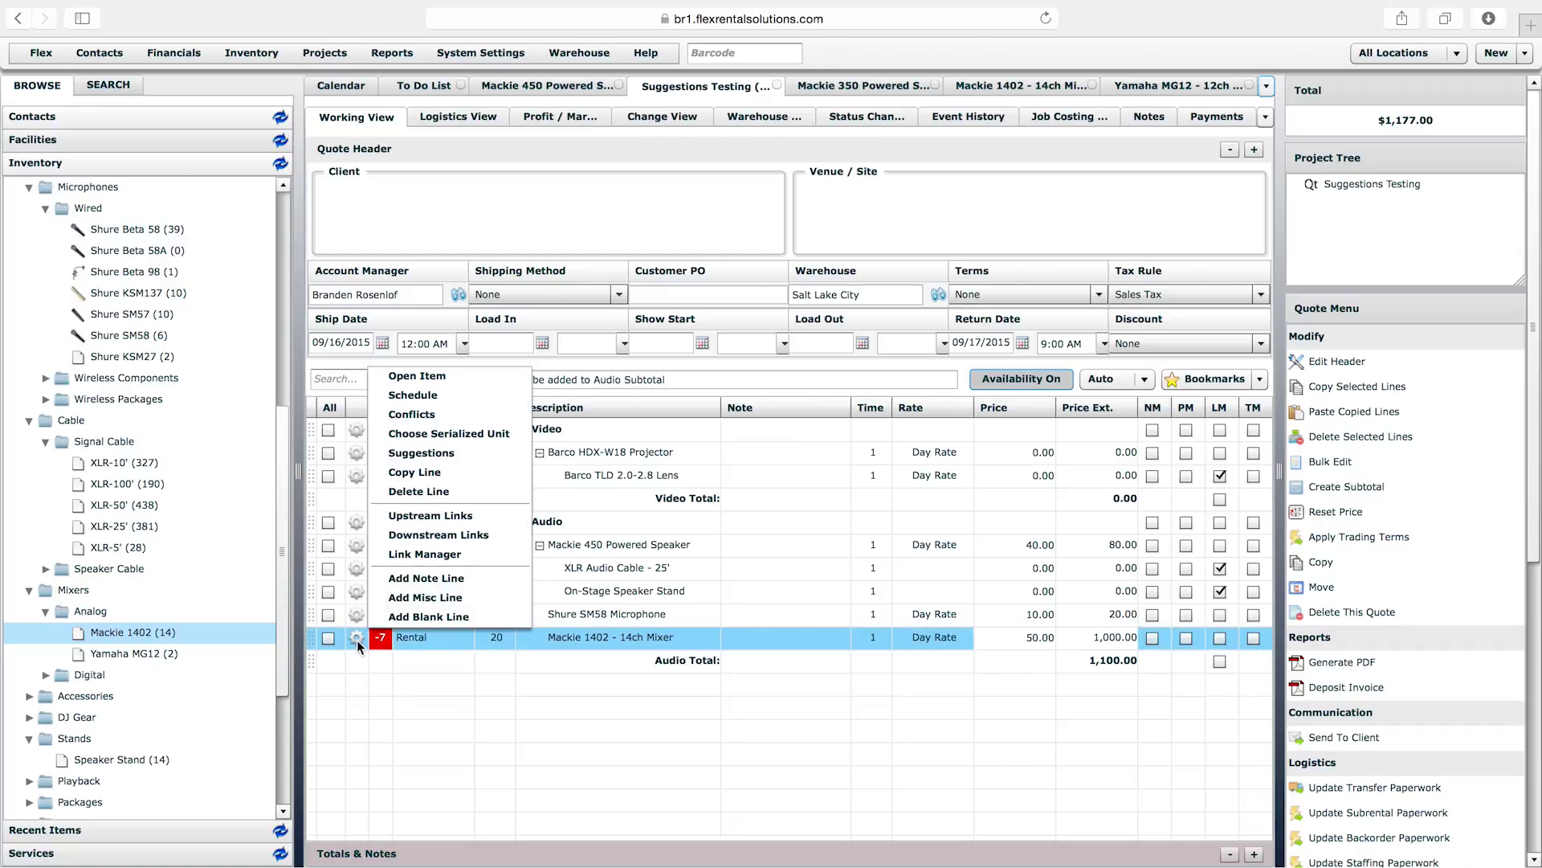
left_click(418, 432)
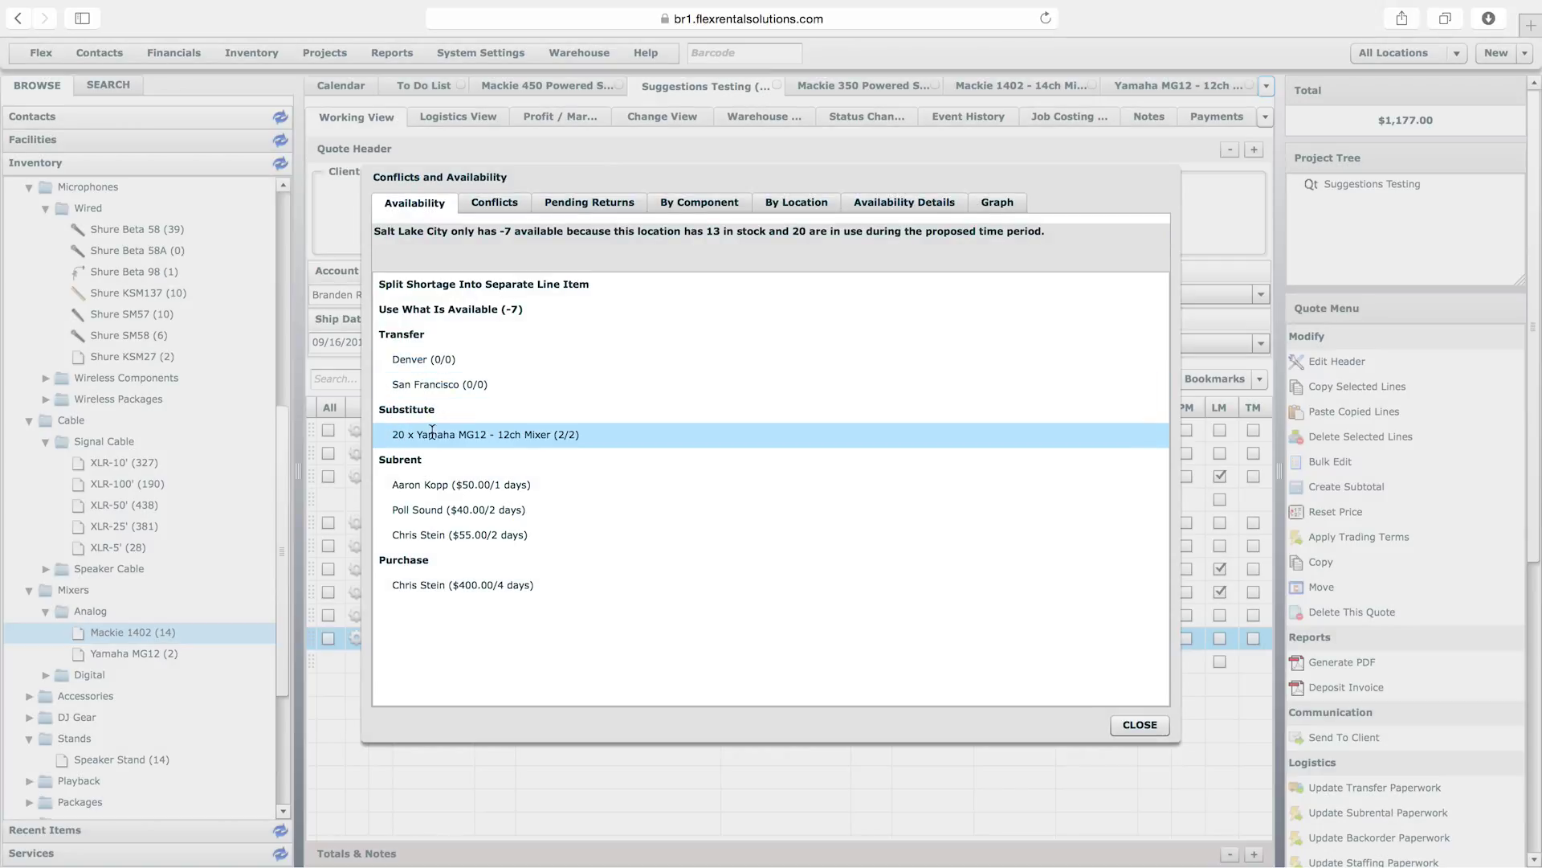
left_click(433, 435)
left_click_drag(392, 435, 596, 434)
left_click(596, 434)
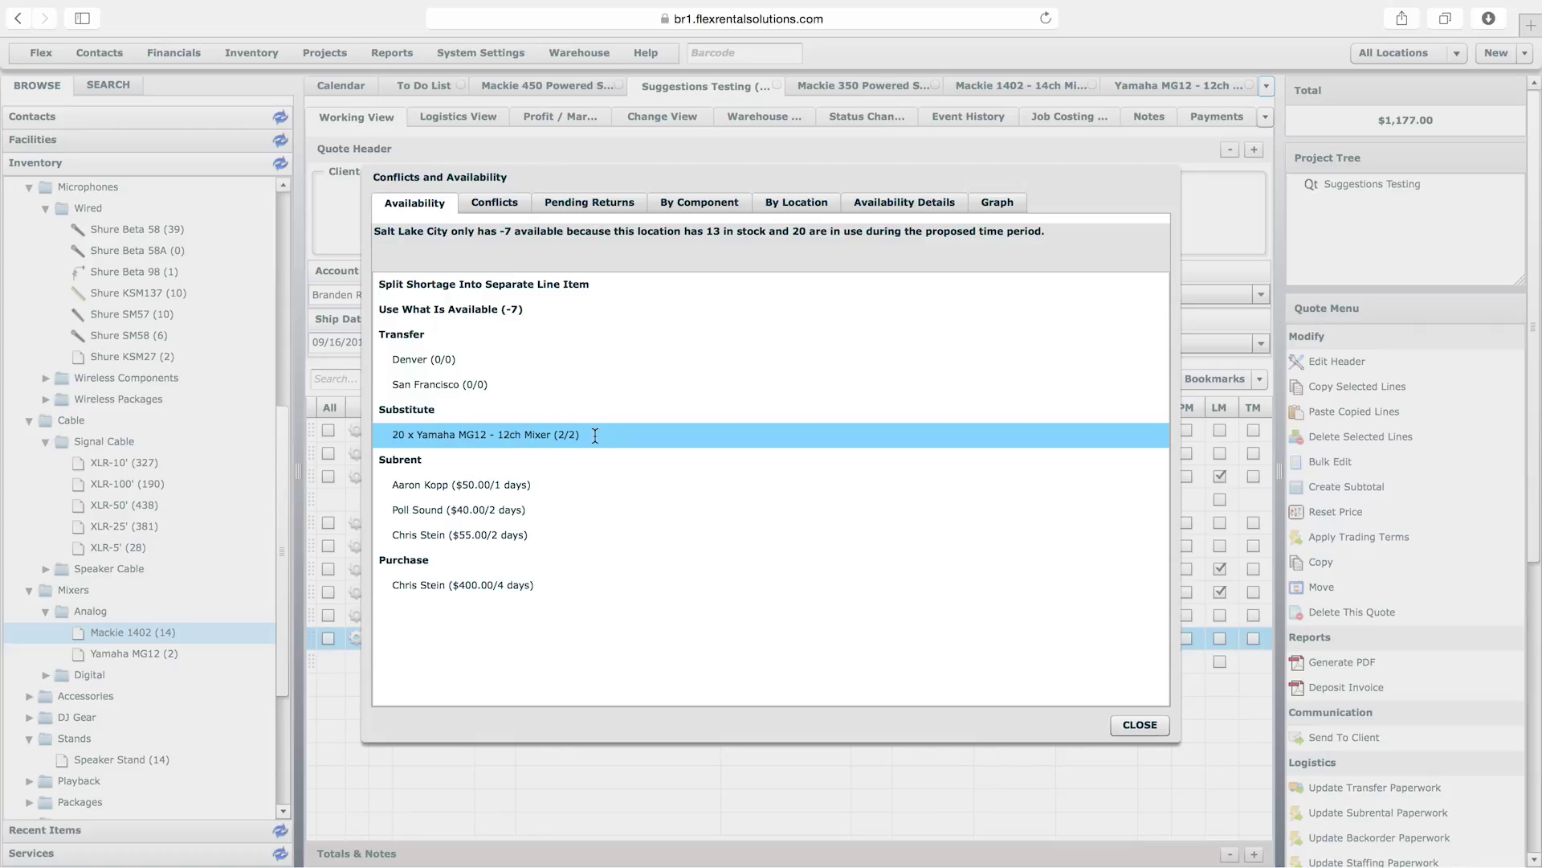
left_click_drag(396, 438, 547, 438)
left_click(547, 437)
double_click(583, 435)
left_click(596, 434)
left_click(1128, 725)
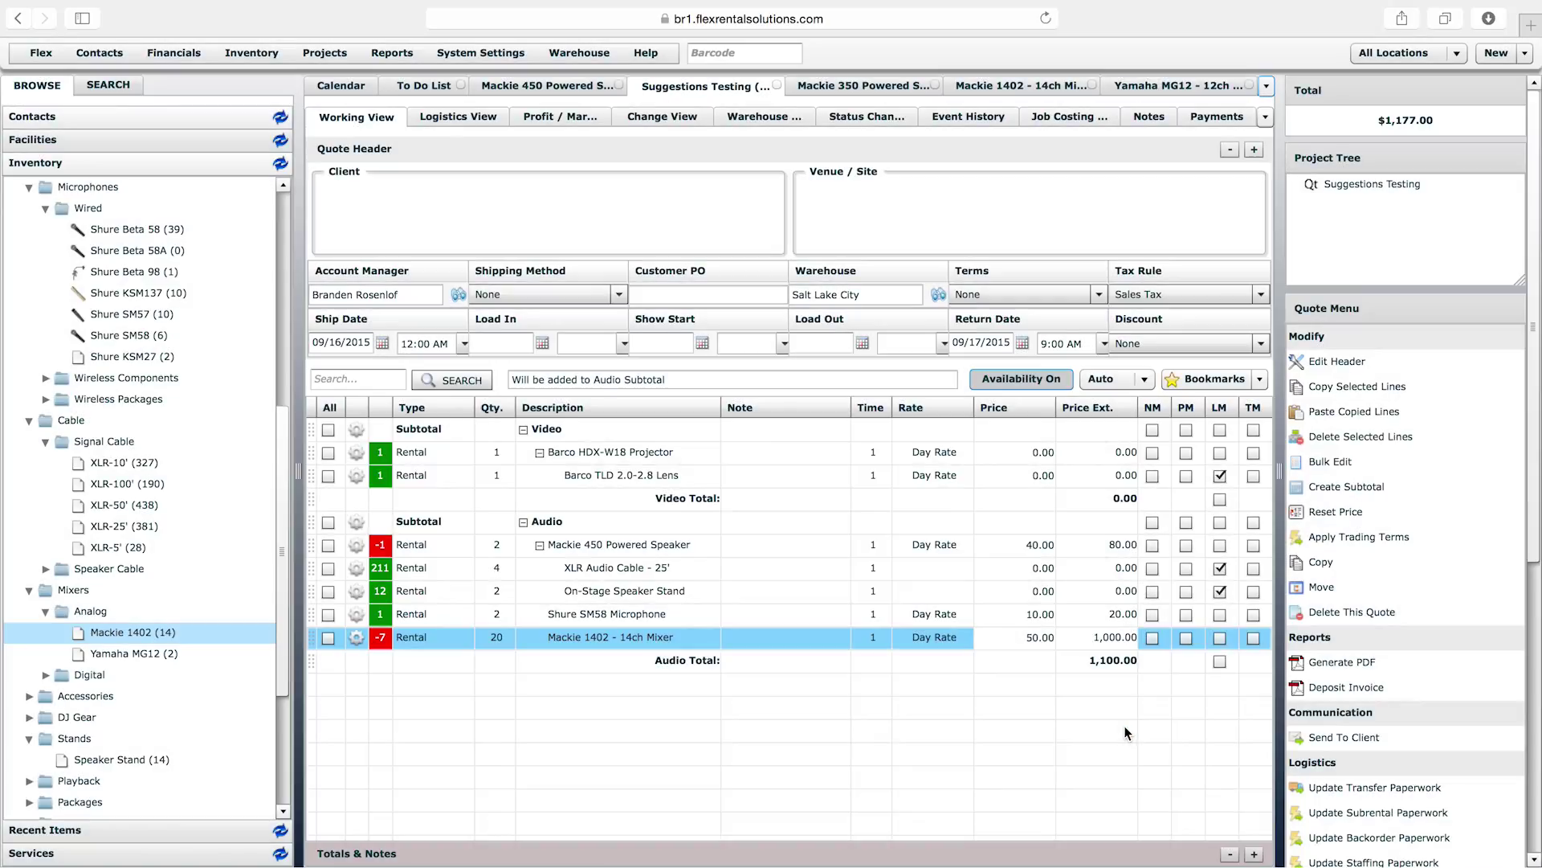
Step: Check the Mackie 1402's substitutions and close its page
left_click(988, 86)
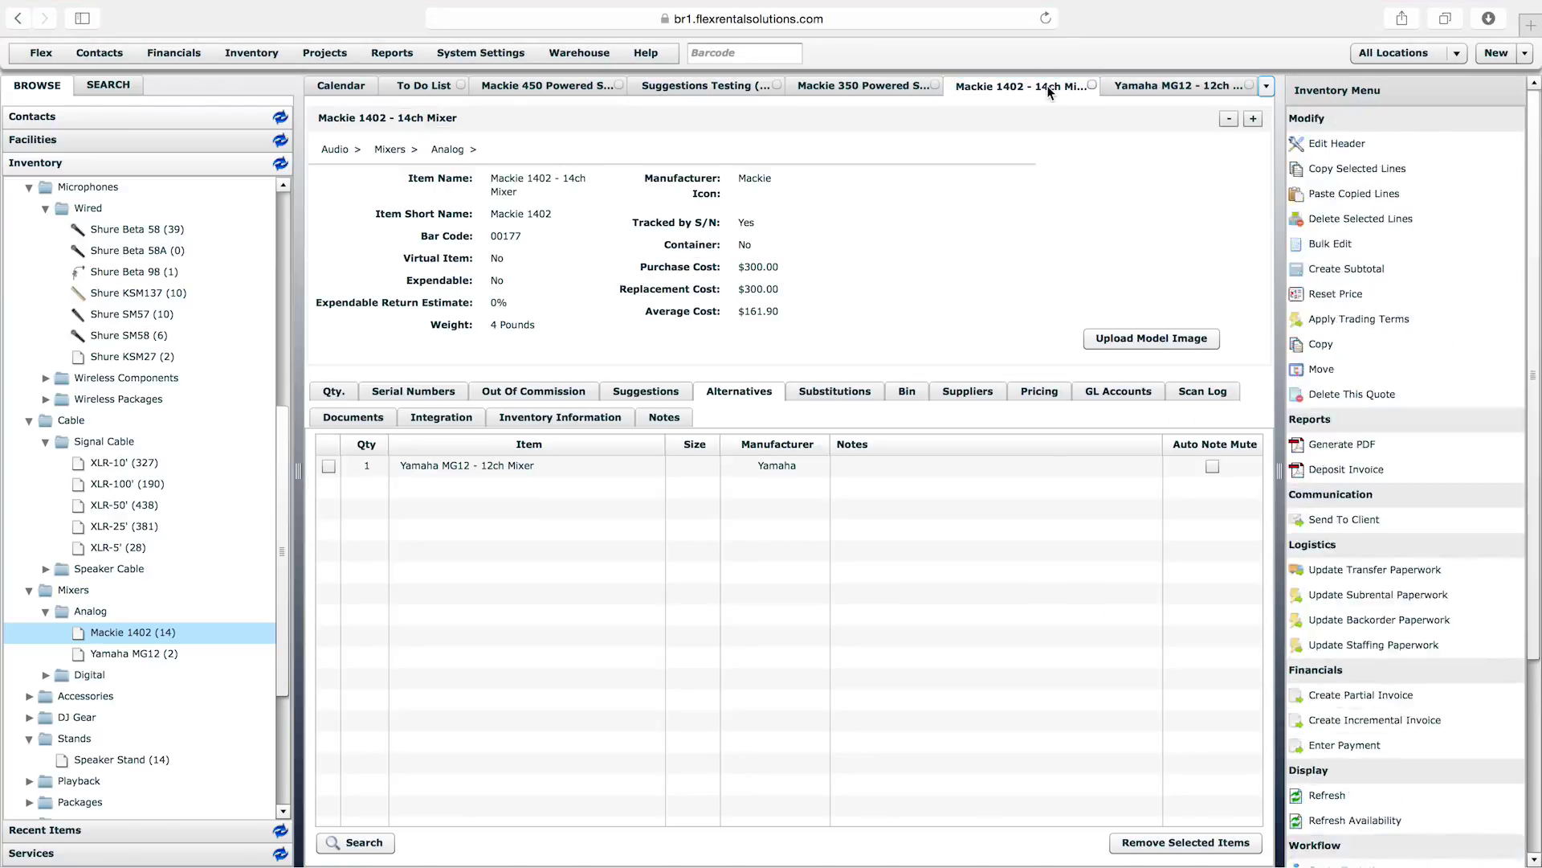
left_click(841, 399)
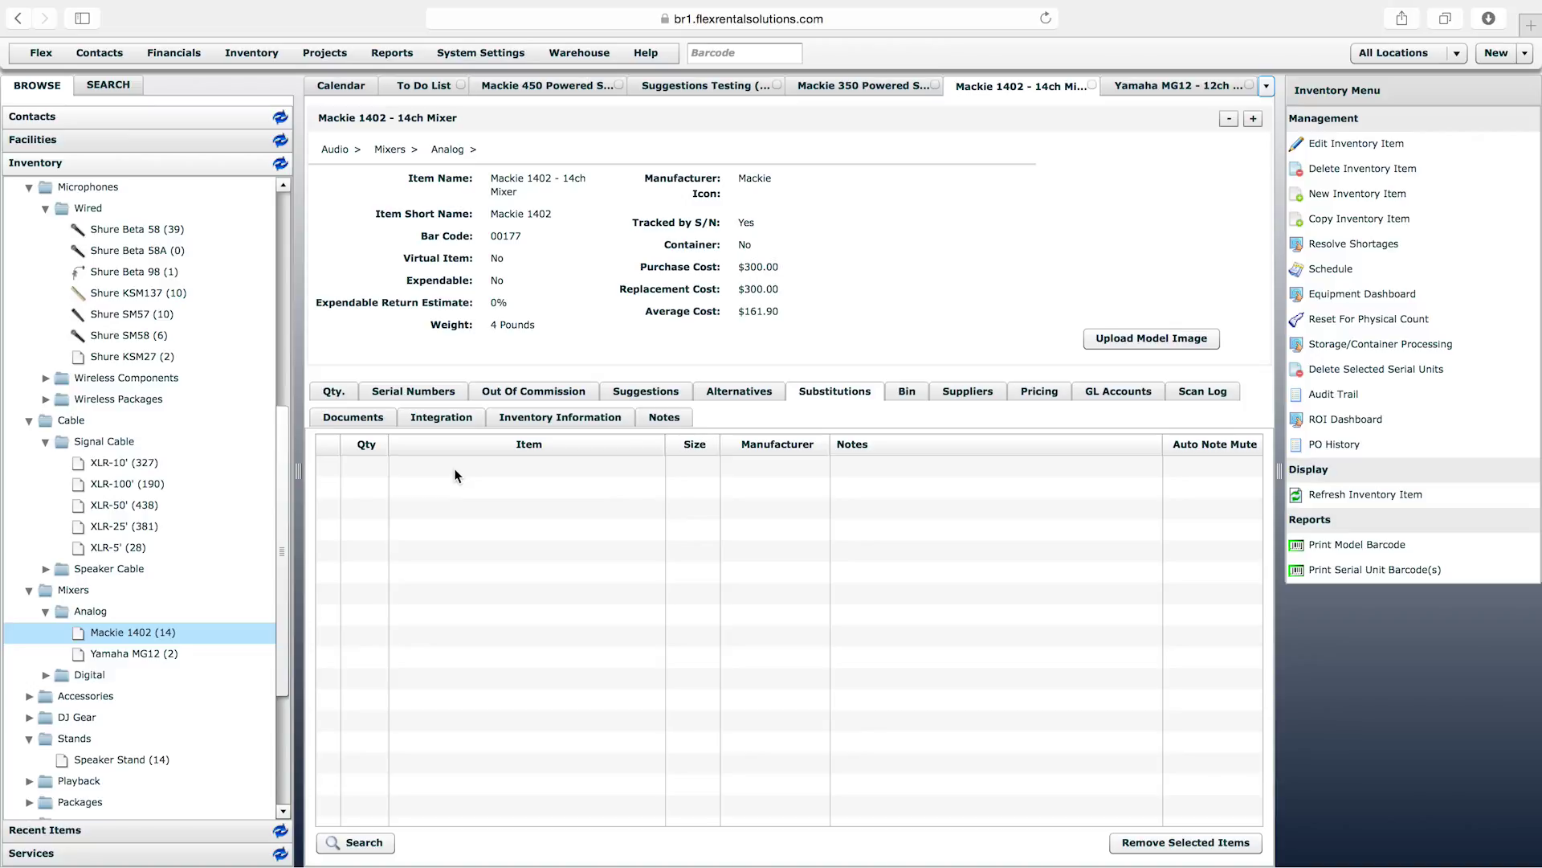
left_click(1093, 84)
Step: Add the Mackie 450 and the QSC 12, quantity 1 each, as substitutions for the Mackie 350 Powered Speaker
left_click(948, 85)
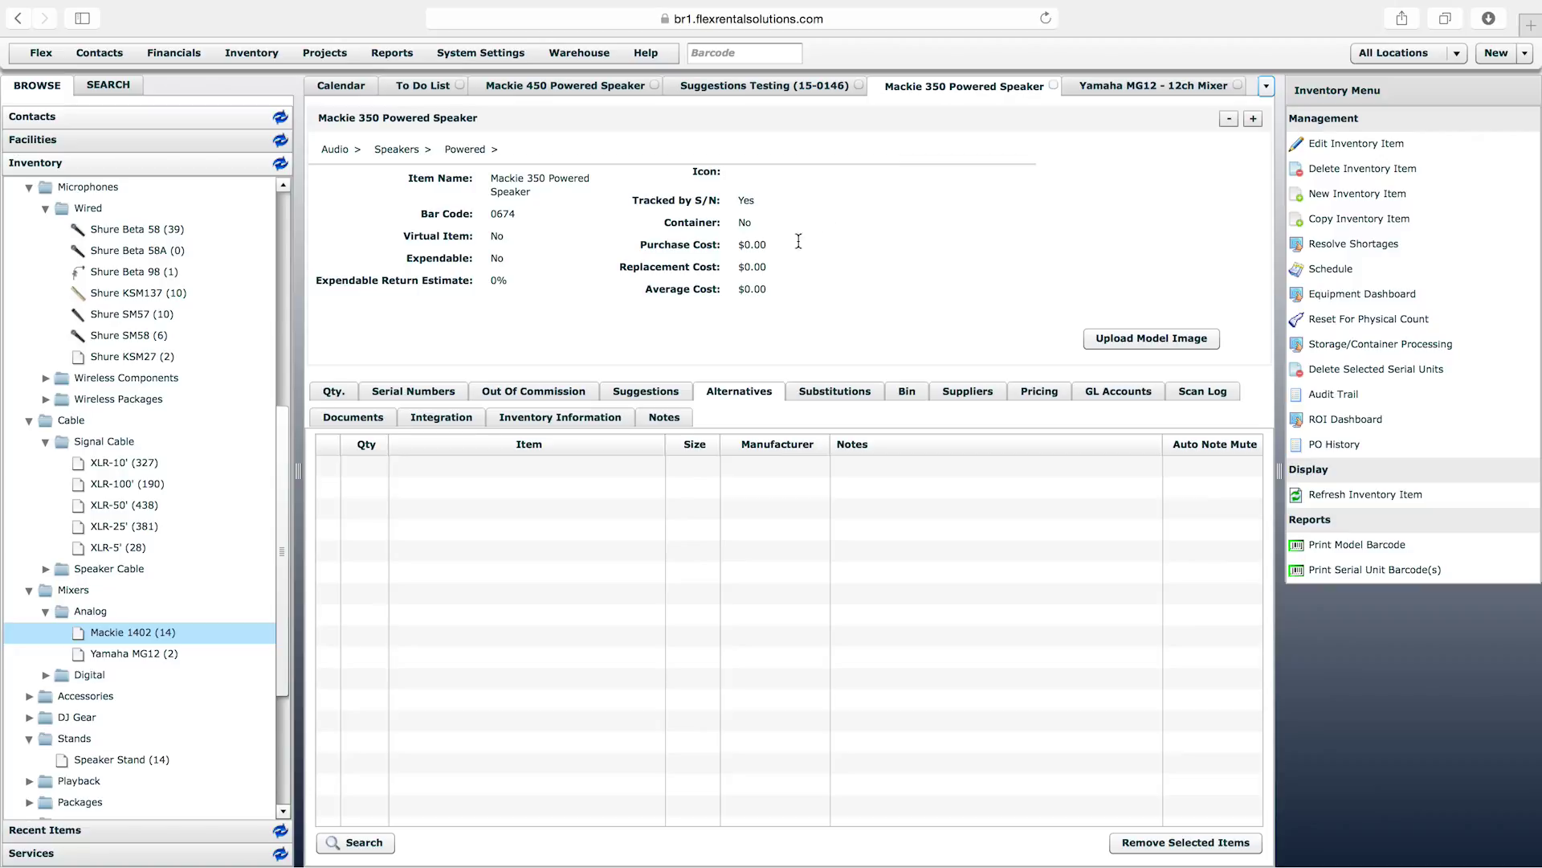
left_click(834, 392)
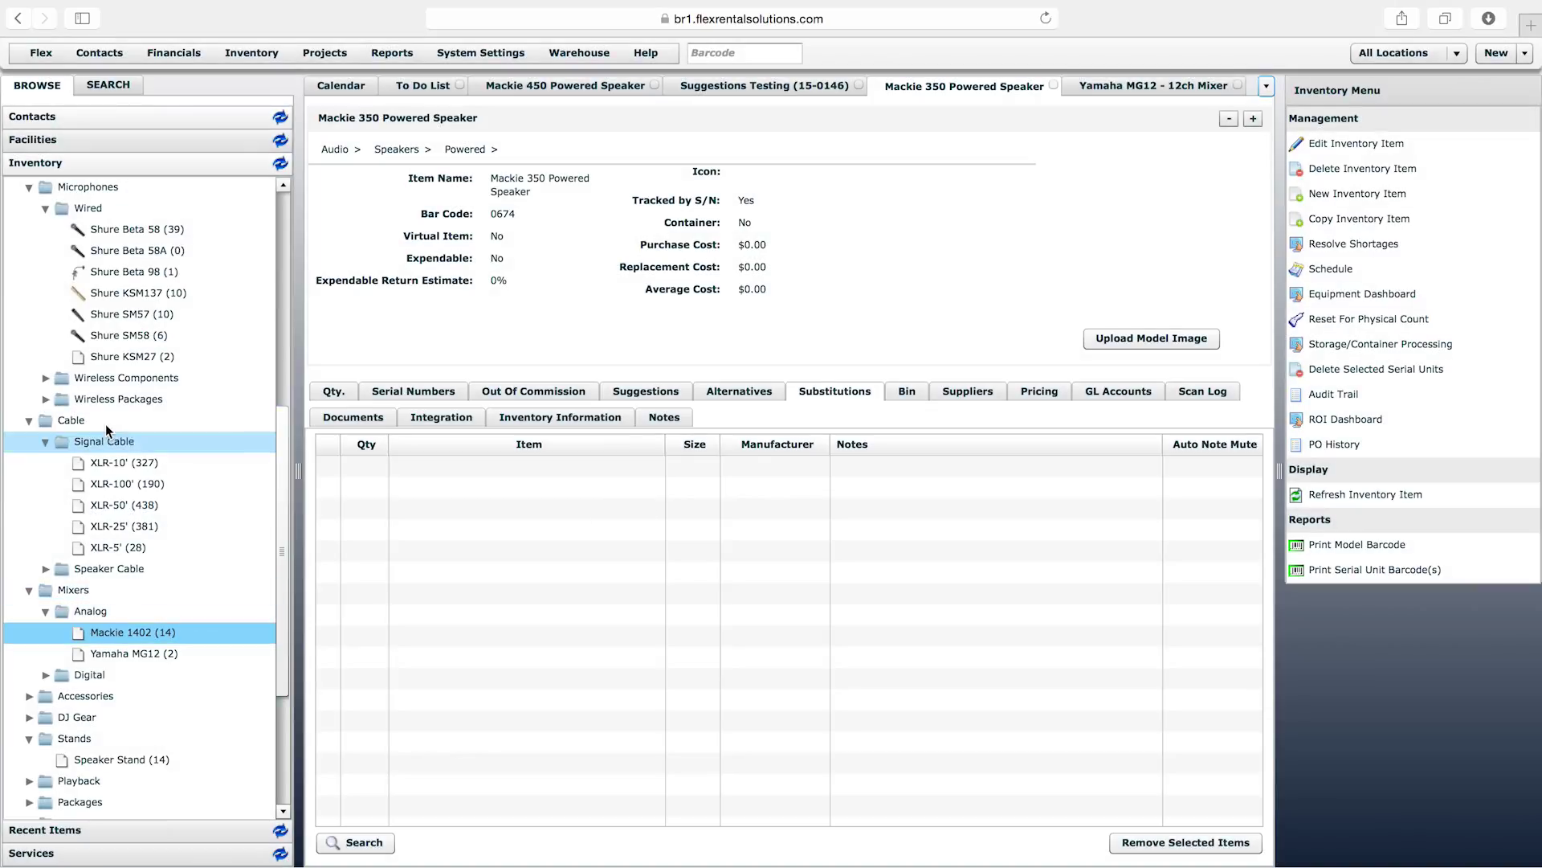
scroll(283, 427, "up", 4)
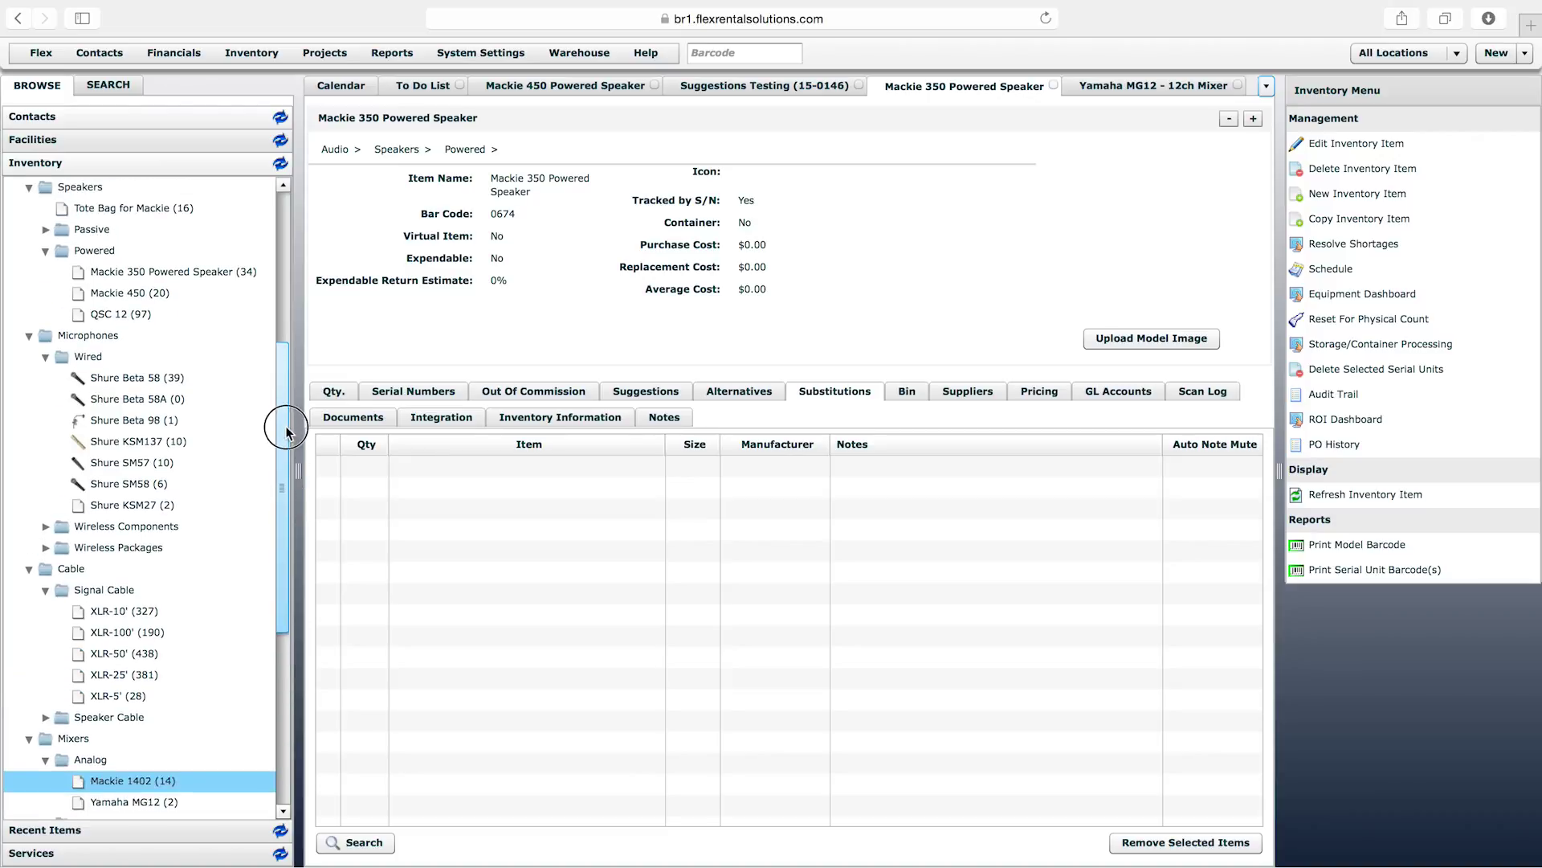
left_click_drag(132, 312, 504, 528)
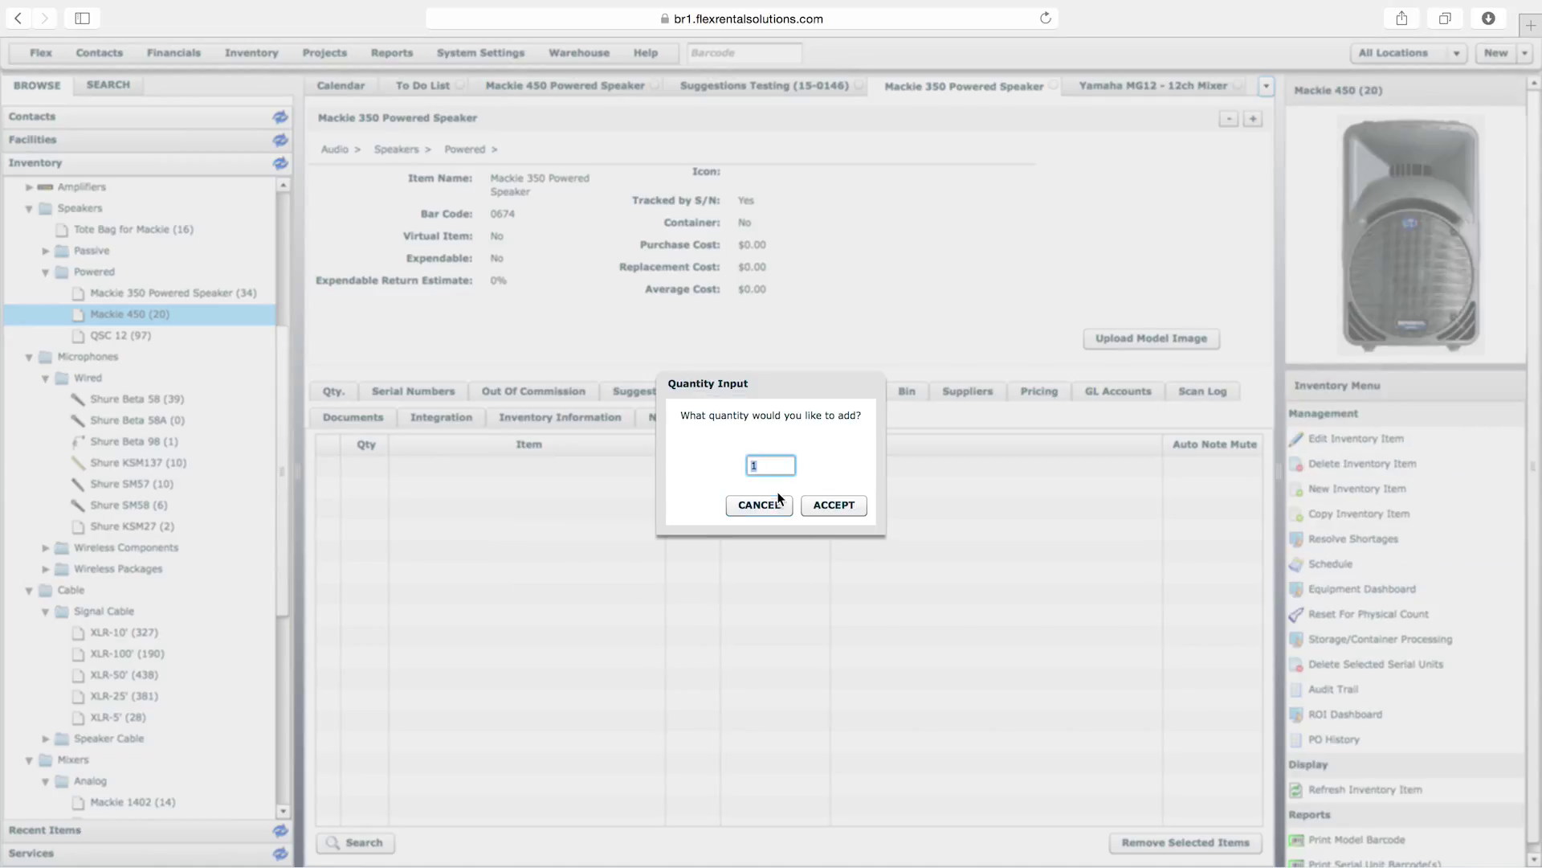
left_click(836, 503)
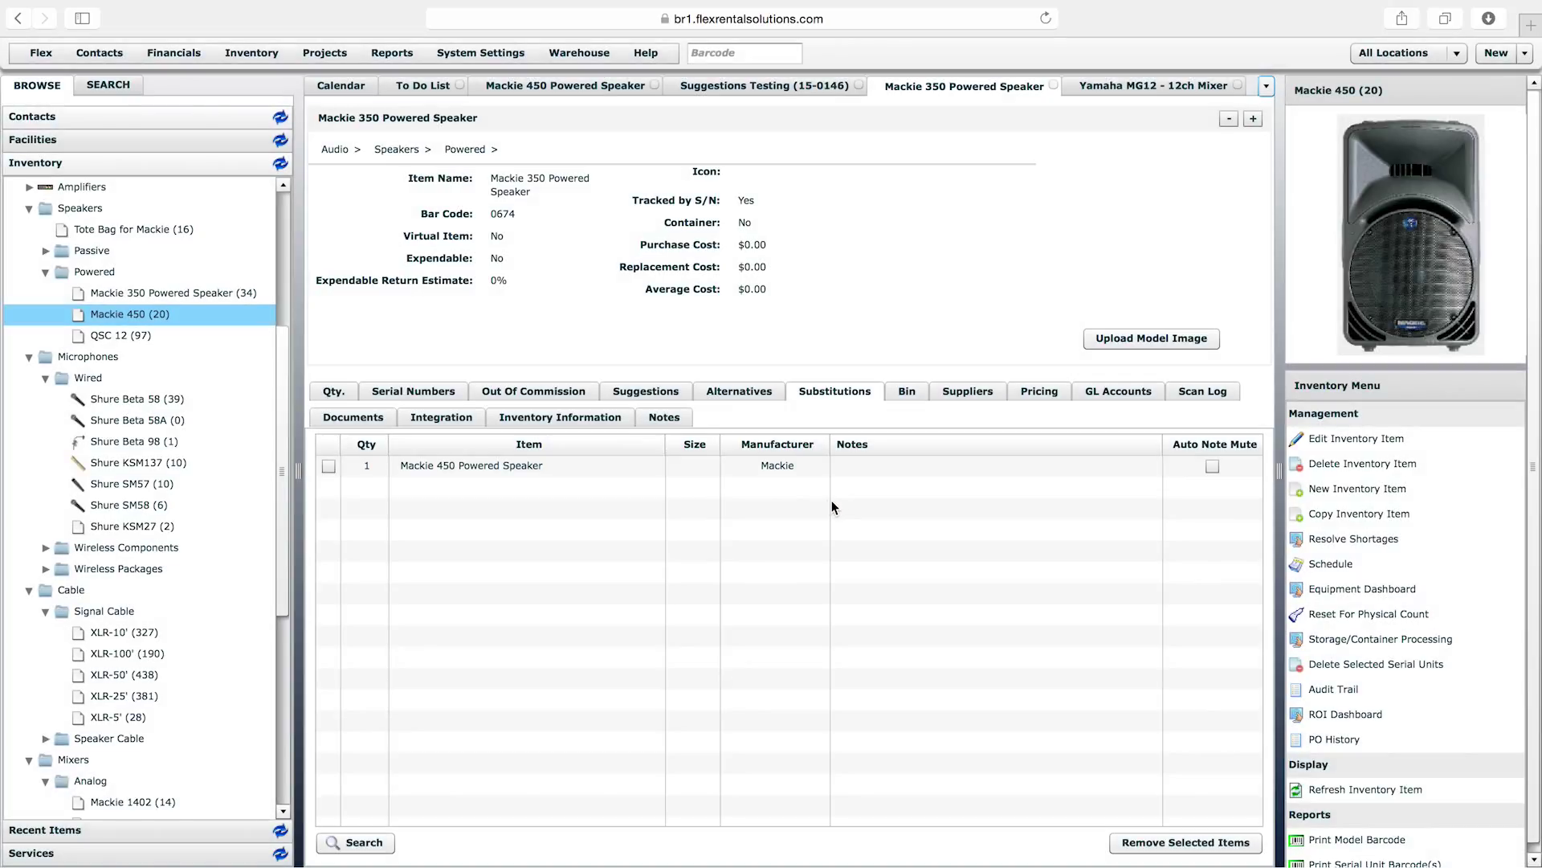
left_click_drag(121, 335, 412, 524)
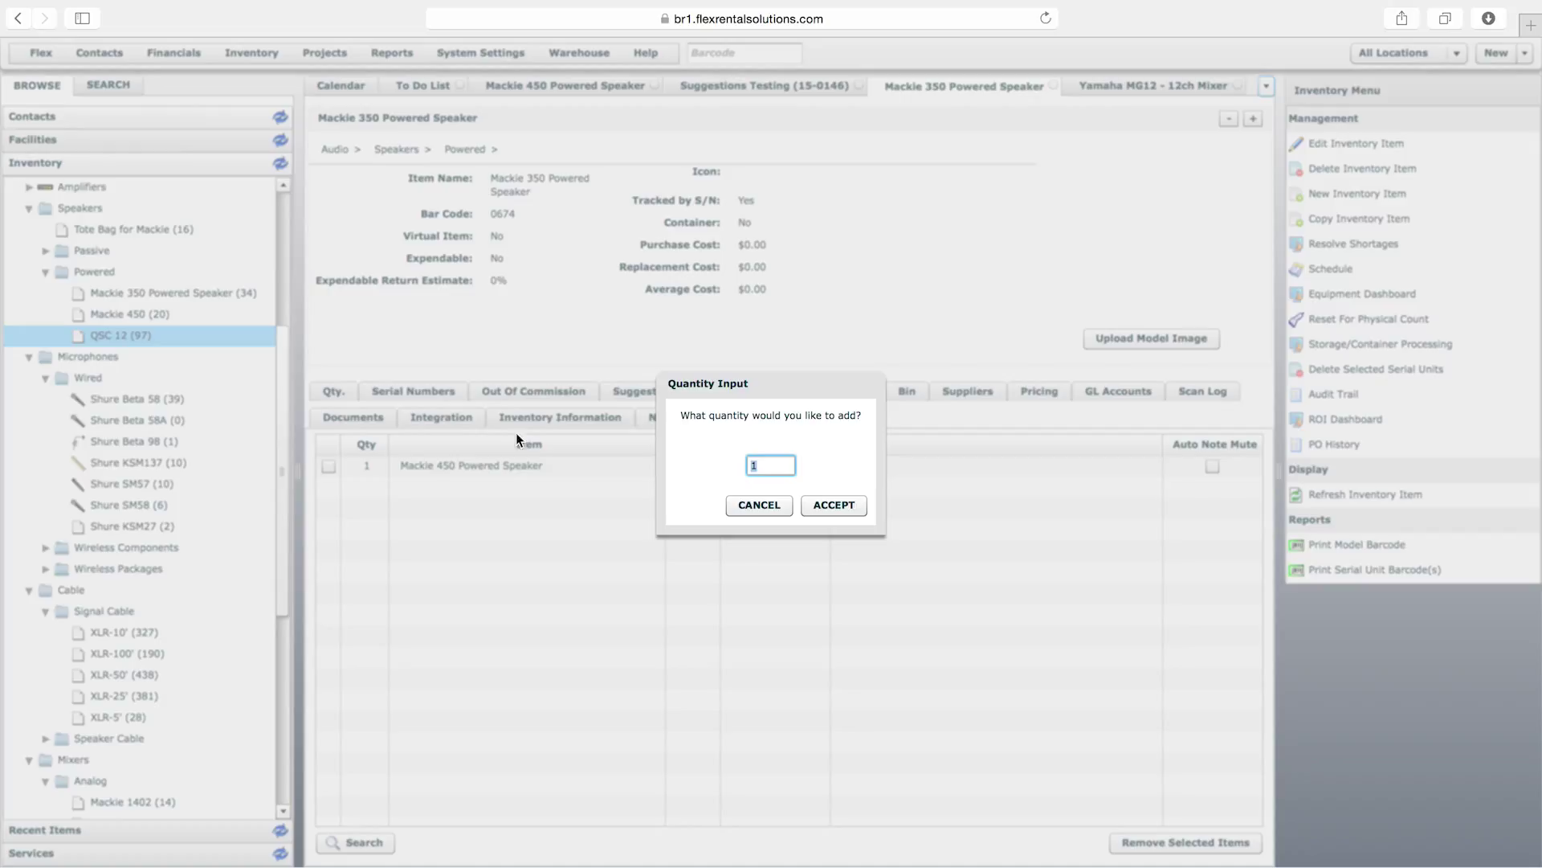
left_click(832, 505)
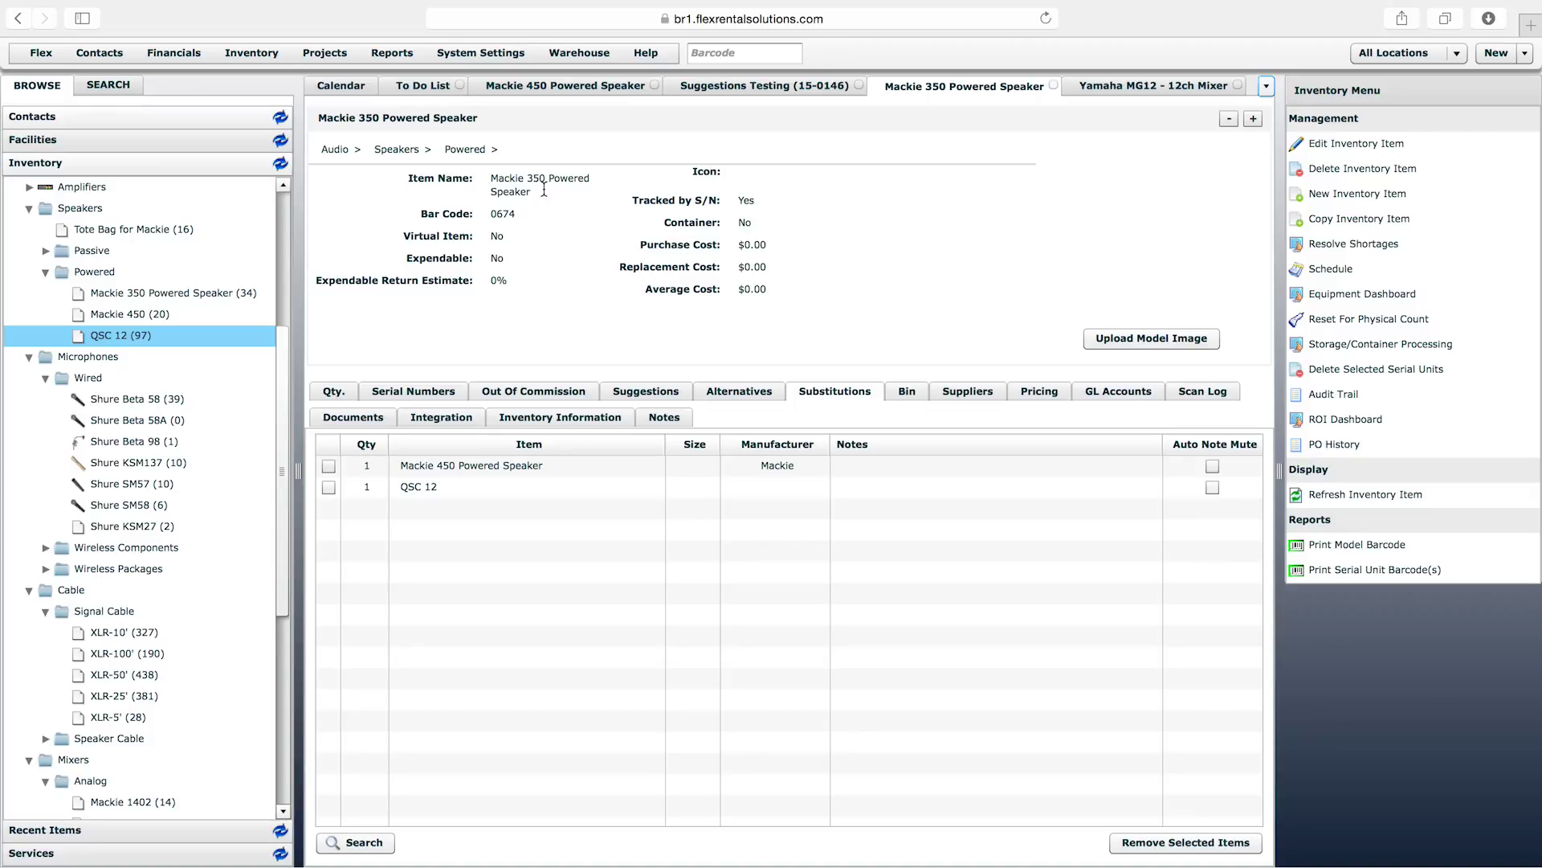
triple_click(491, 179)
left_click(540, 182)
Step: Add 40 Mackie 350 Powered Speakers to the Audio subtotal of the Suggestions Testing quote, dismissing the suggested items
left_click(763, 86)
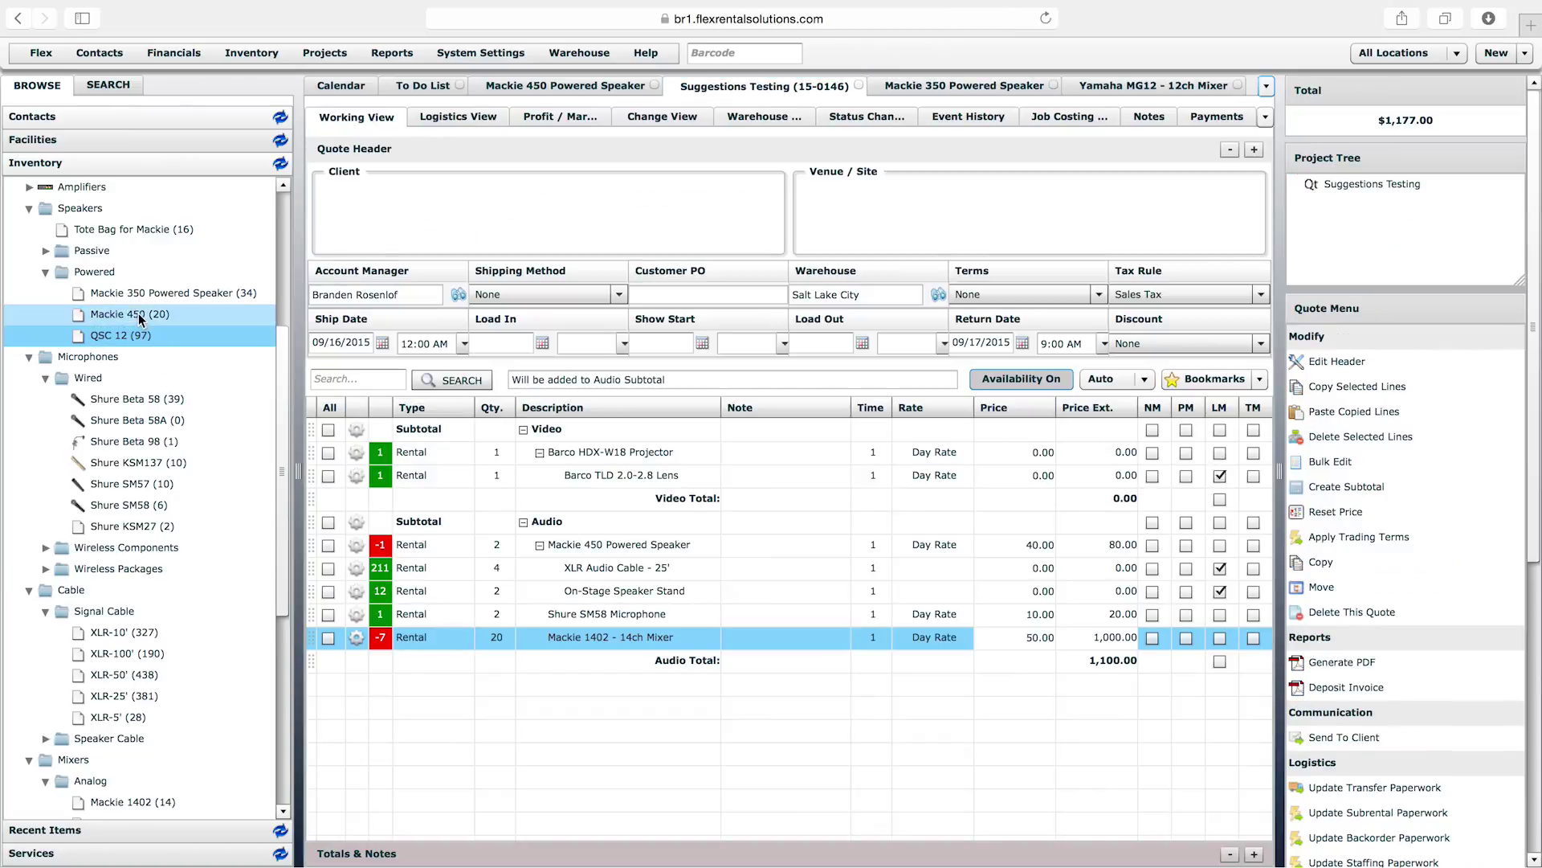
left_click_drag(142, 296, 591, 673)
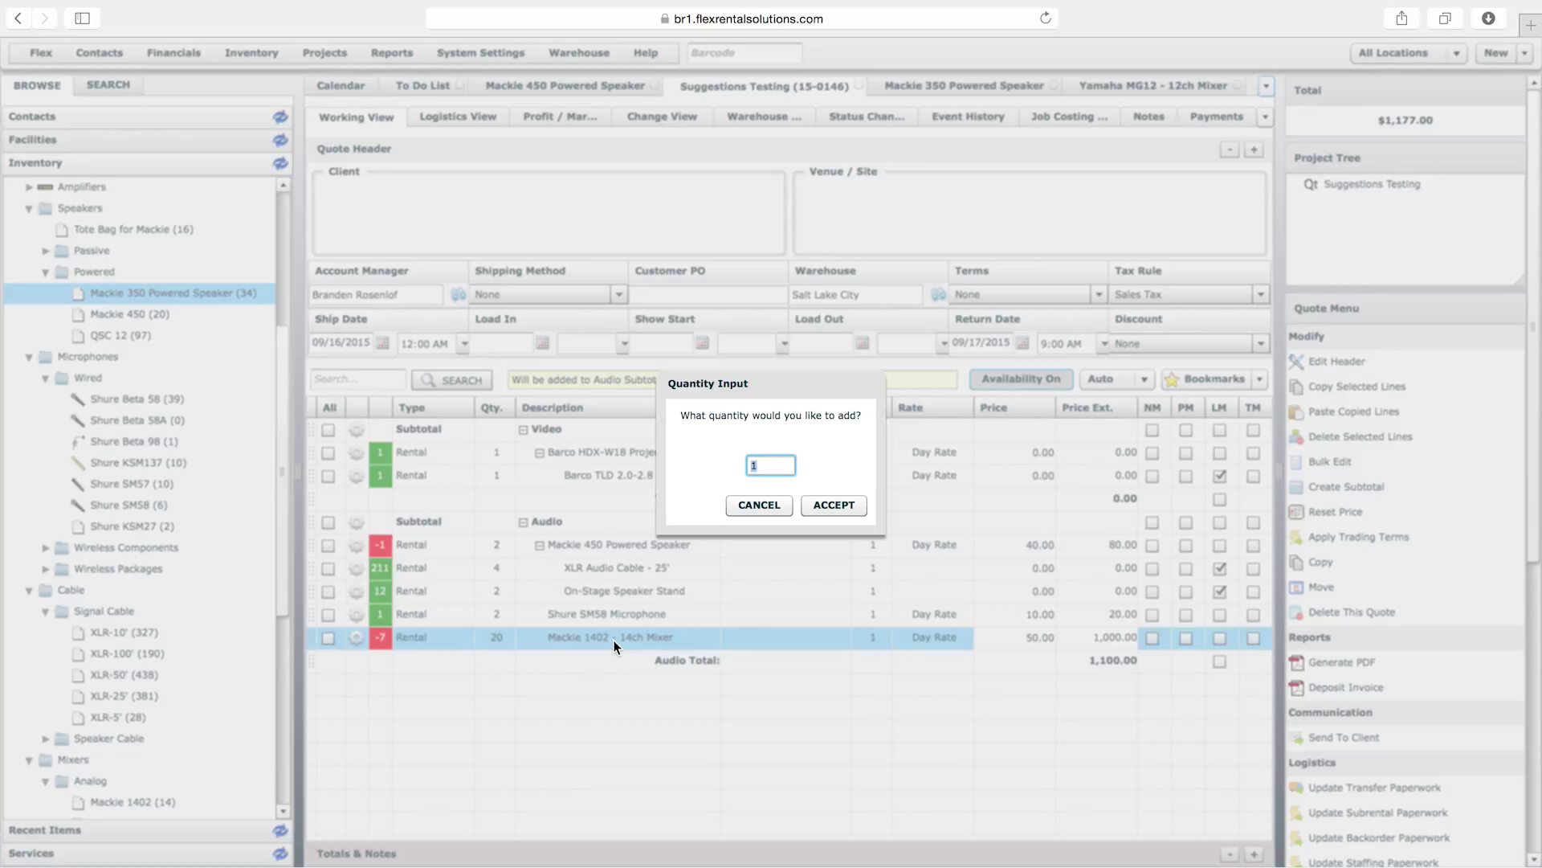
type("40")
key("Return")
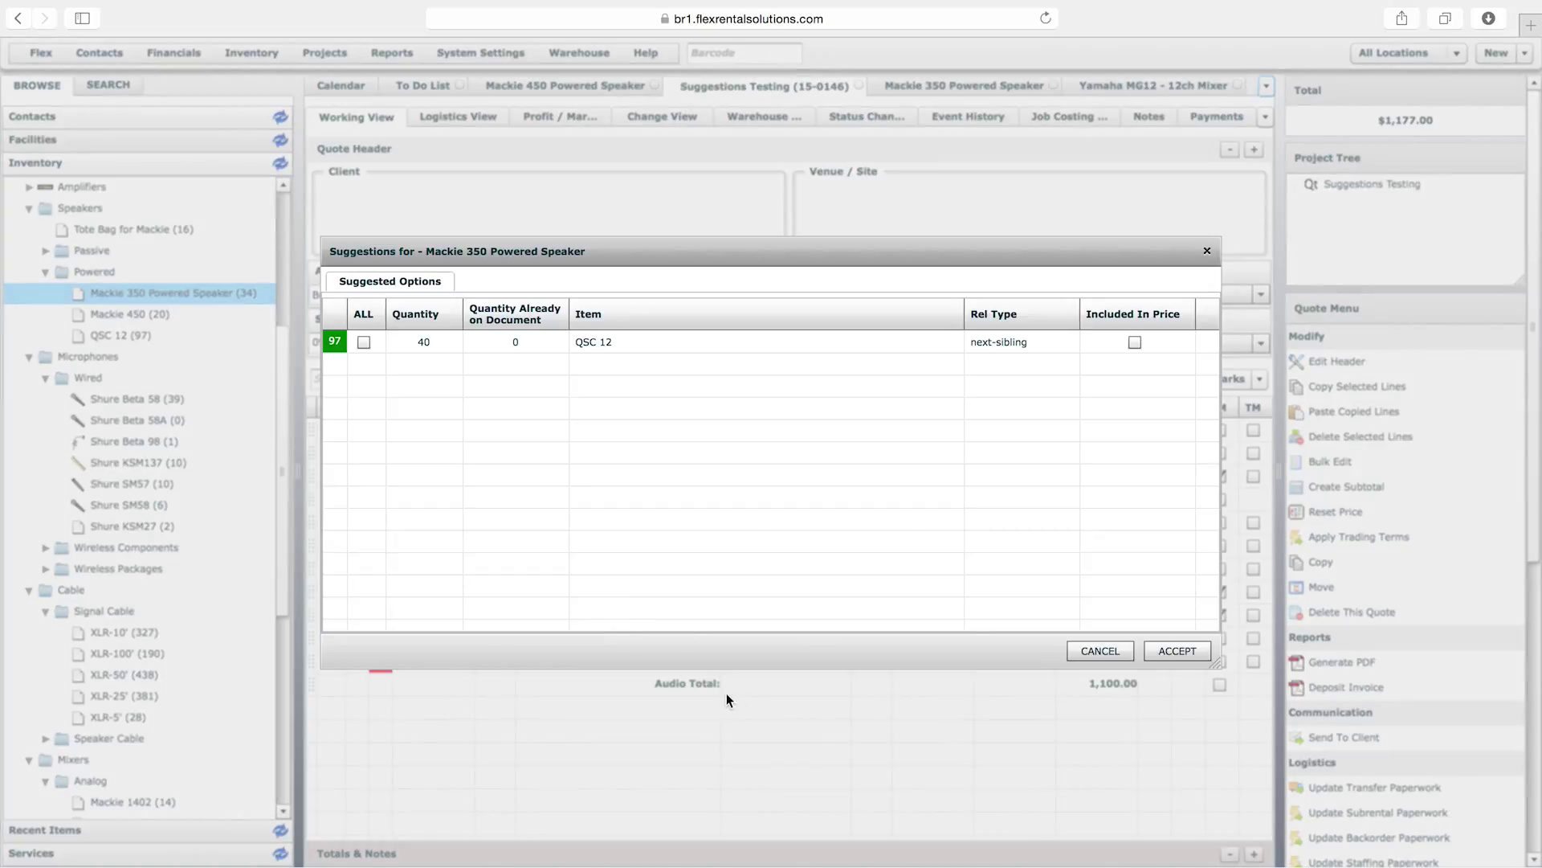
left_click(1099, 650)
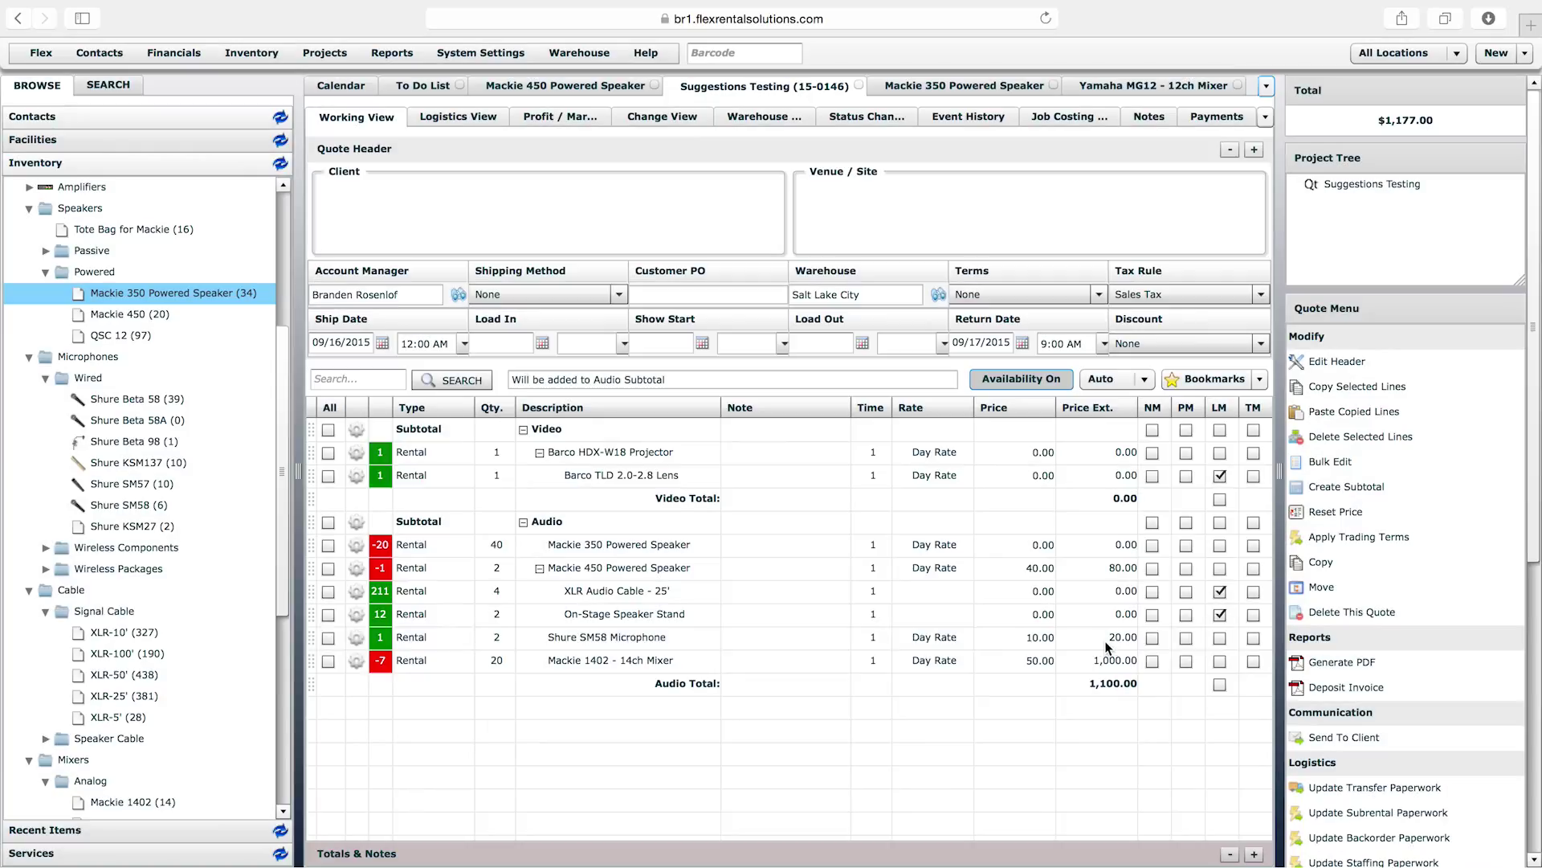
Step: Resolve the Mackie 350 line's conflict by substituting 40 QSC 12 speakers, keeping the price of the original item
left_click(385, 549)
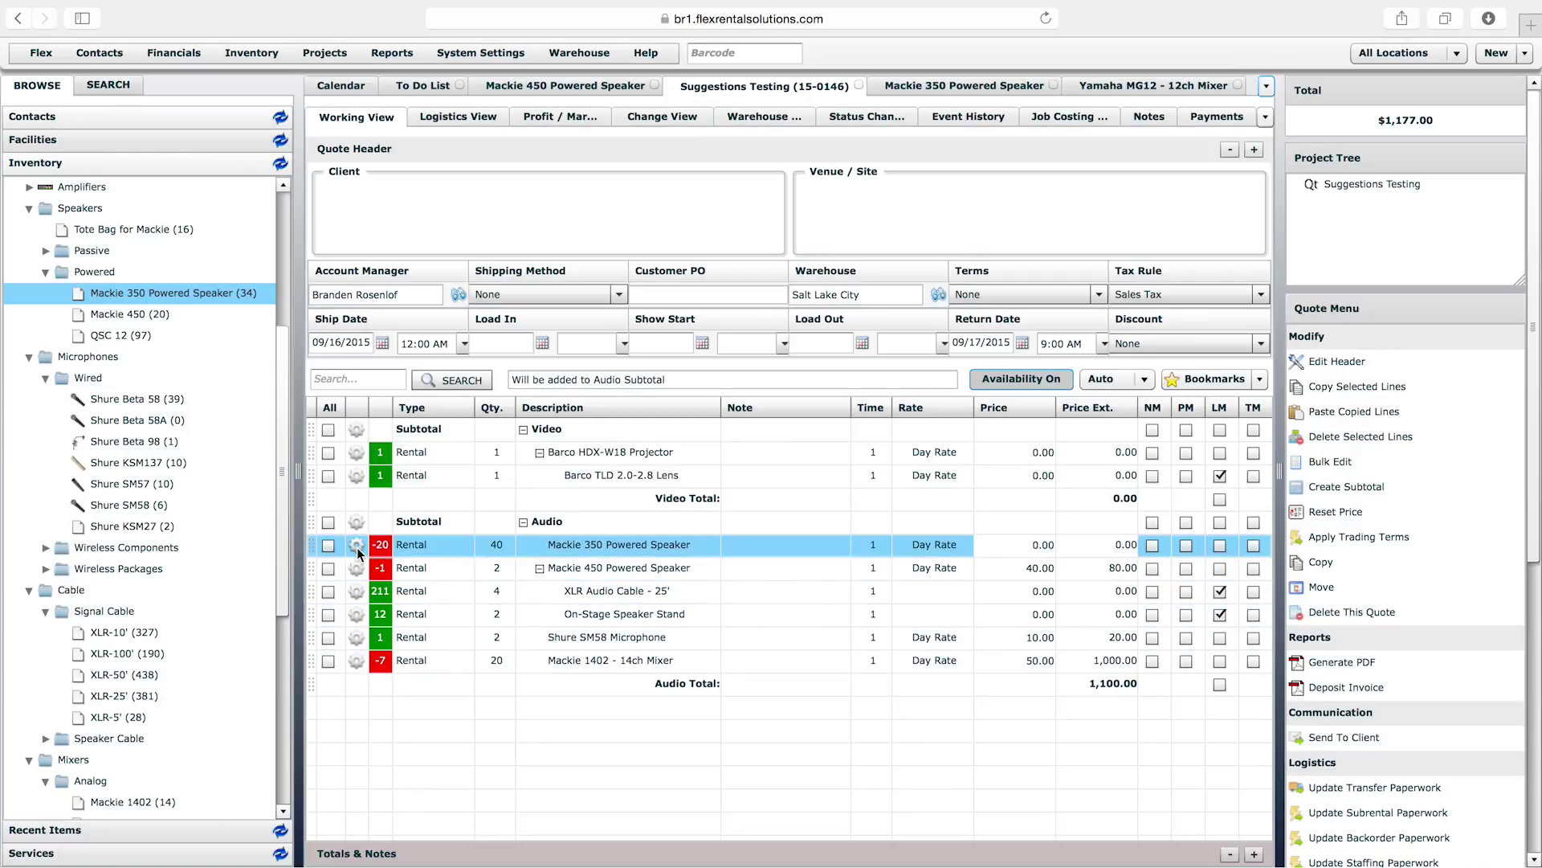
left_click(356, 546)
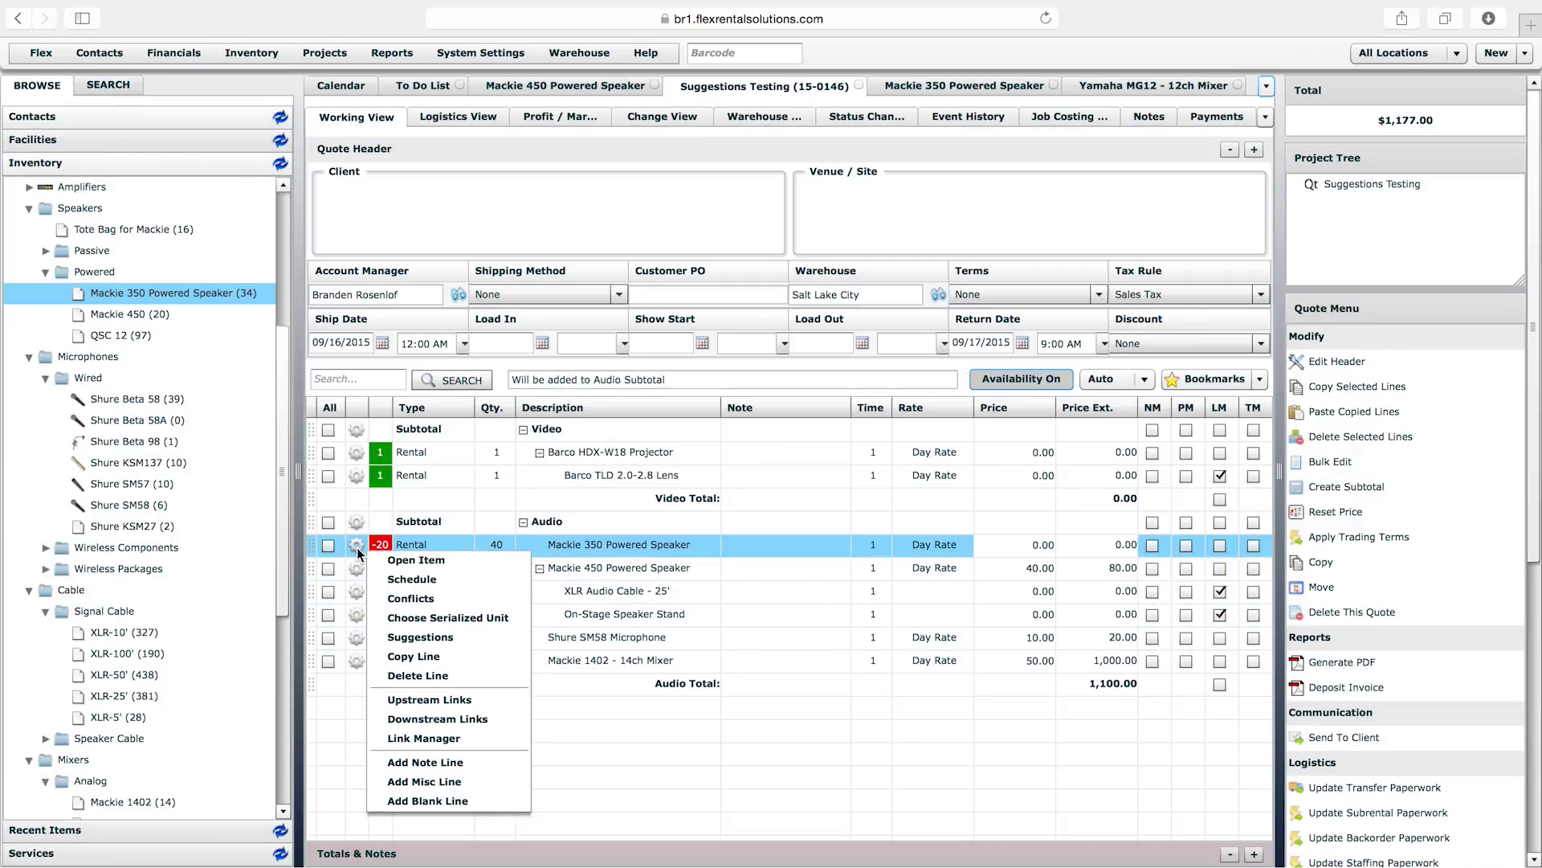
left_click(436, 598)
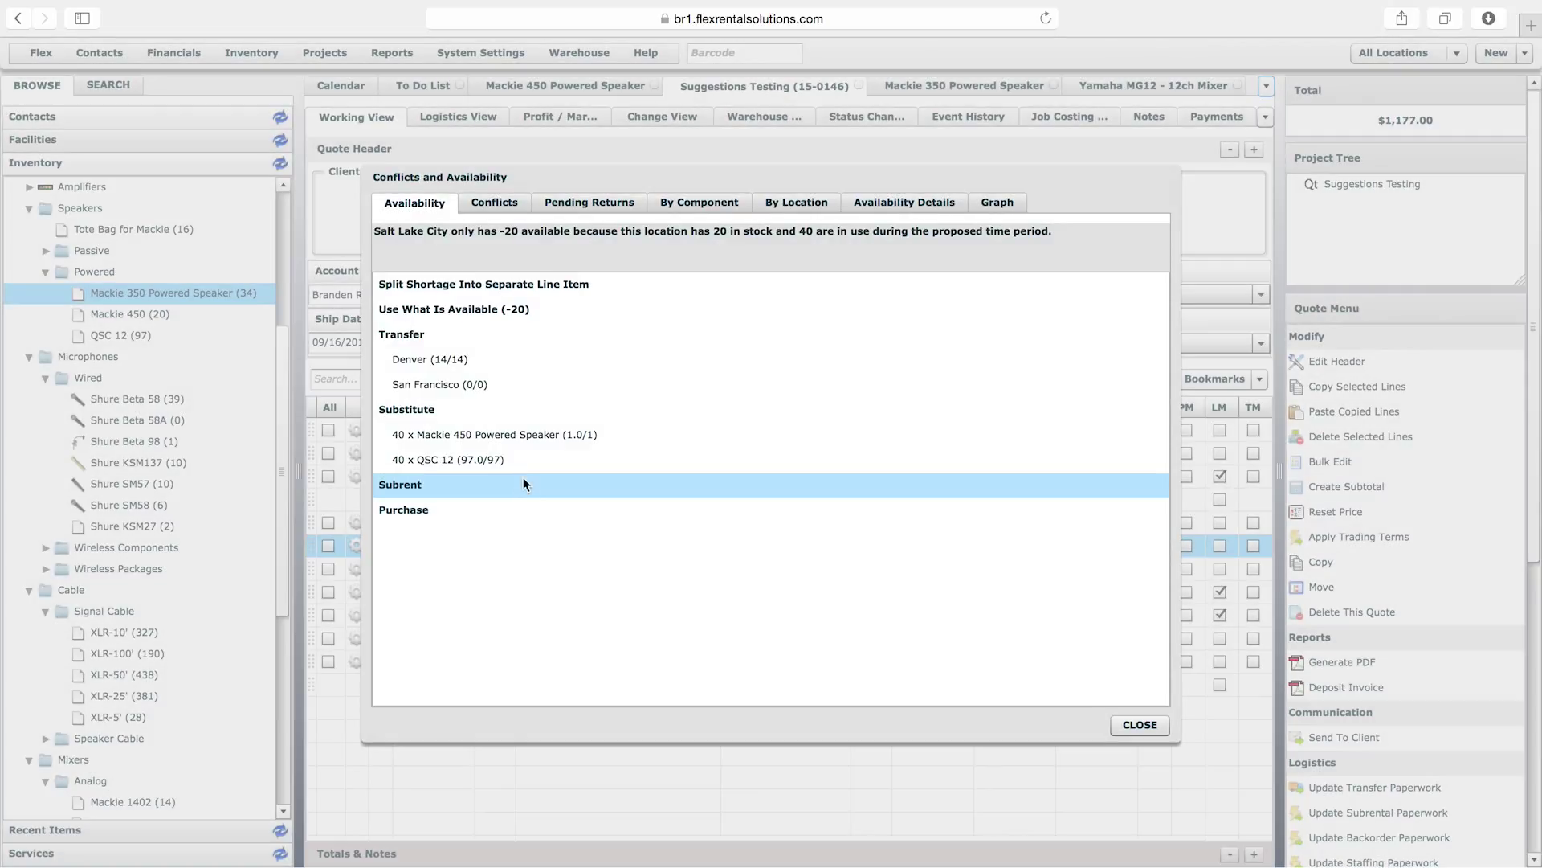
left_click(445, 440)
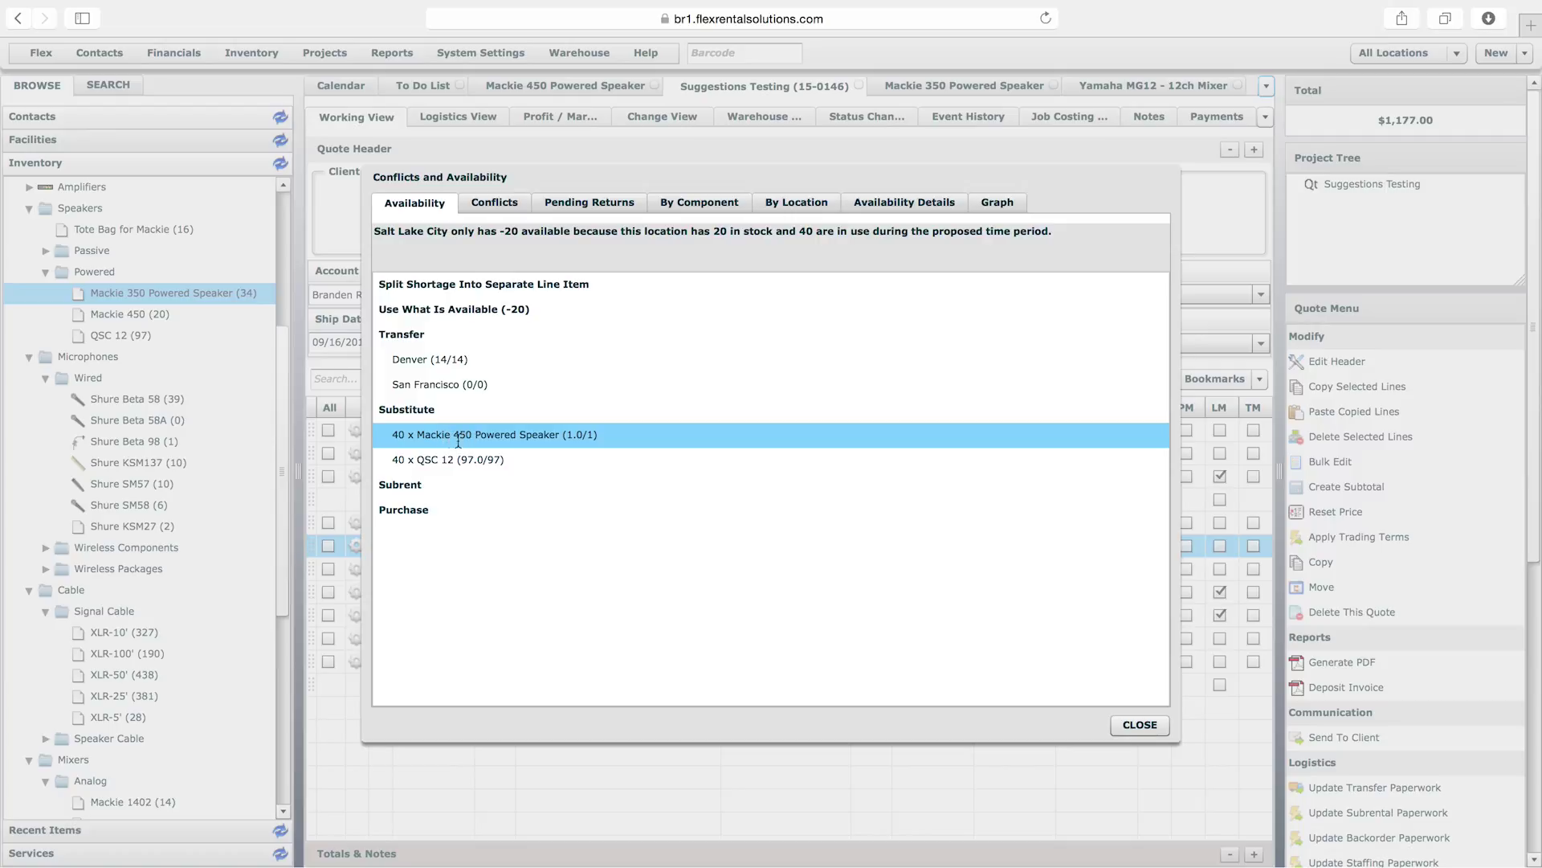
left_click(419, 438)
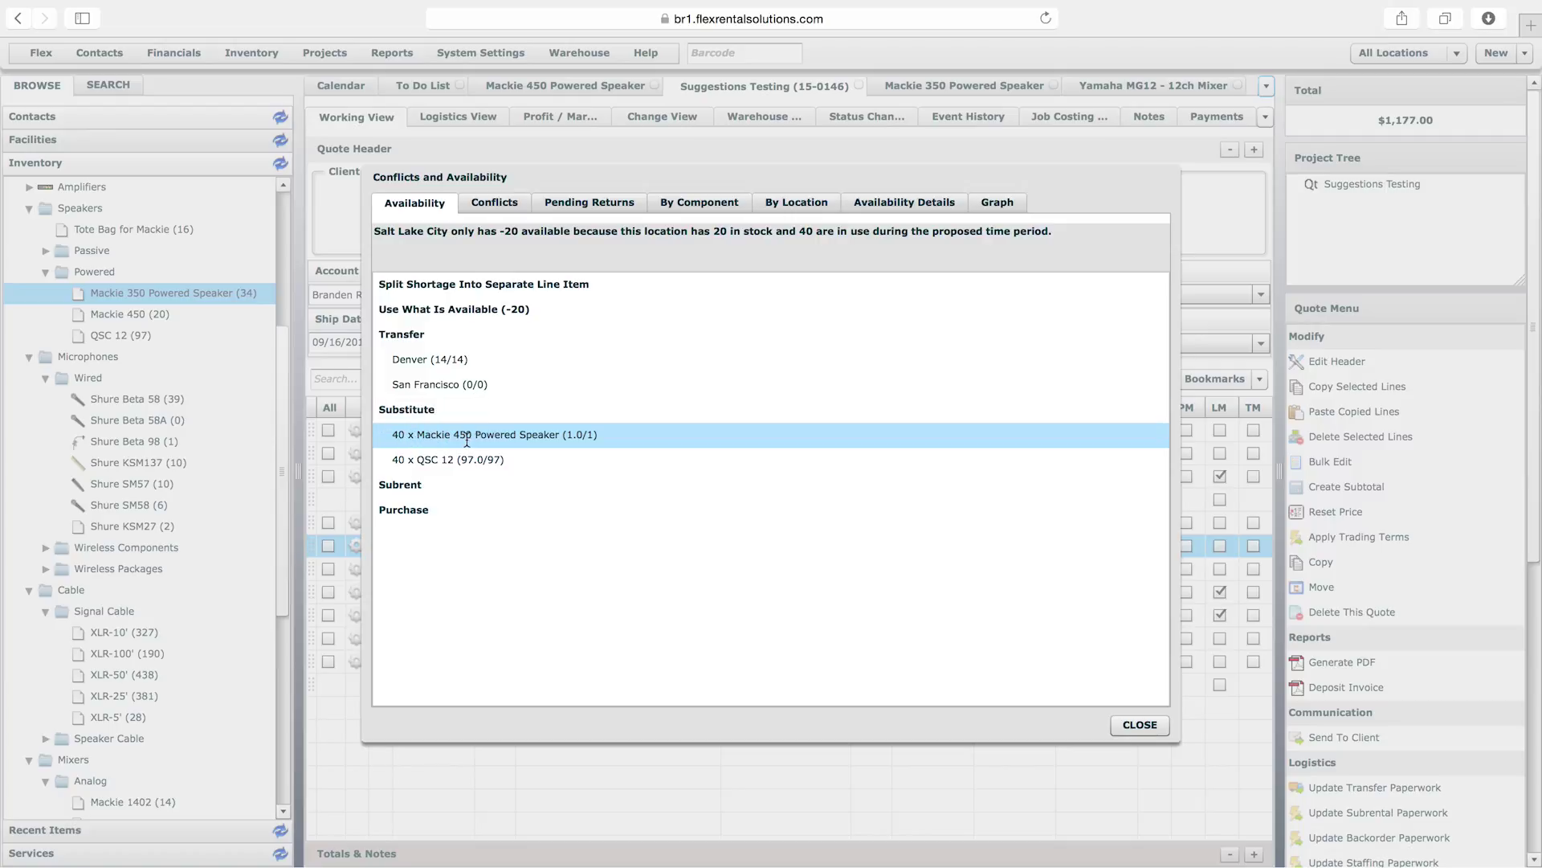
left_click(446, 456)
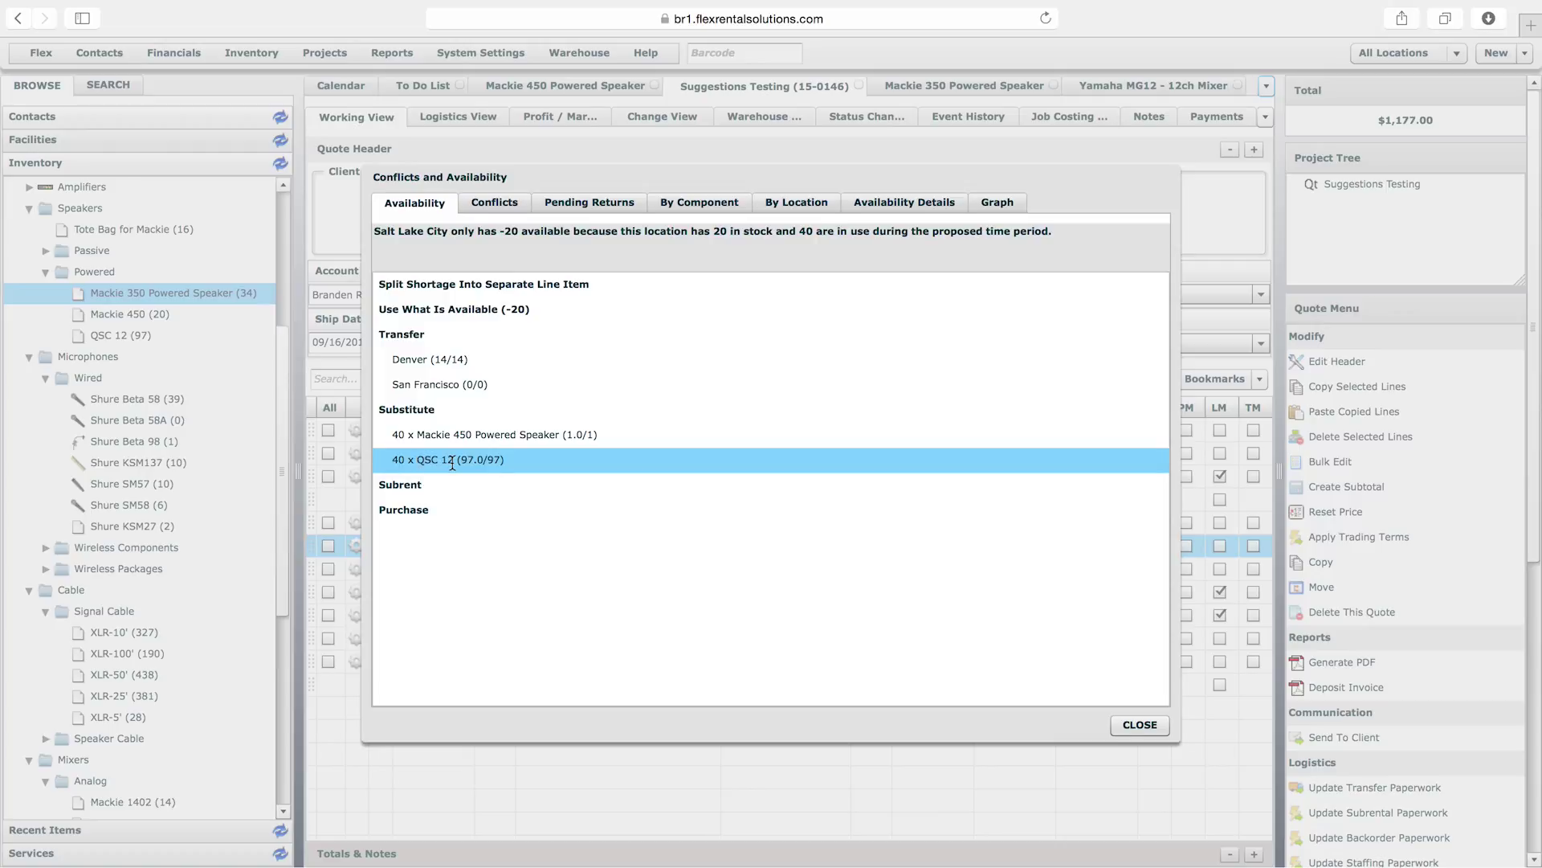
left_click(423, 438)
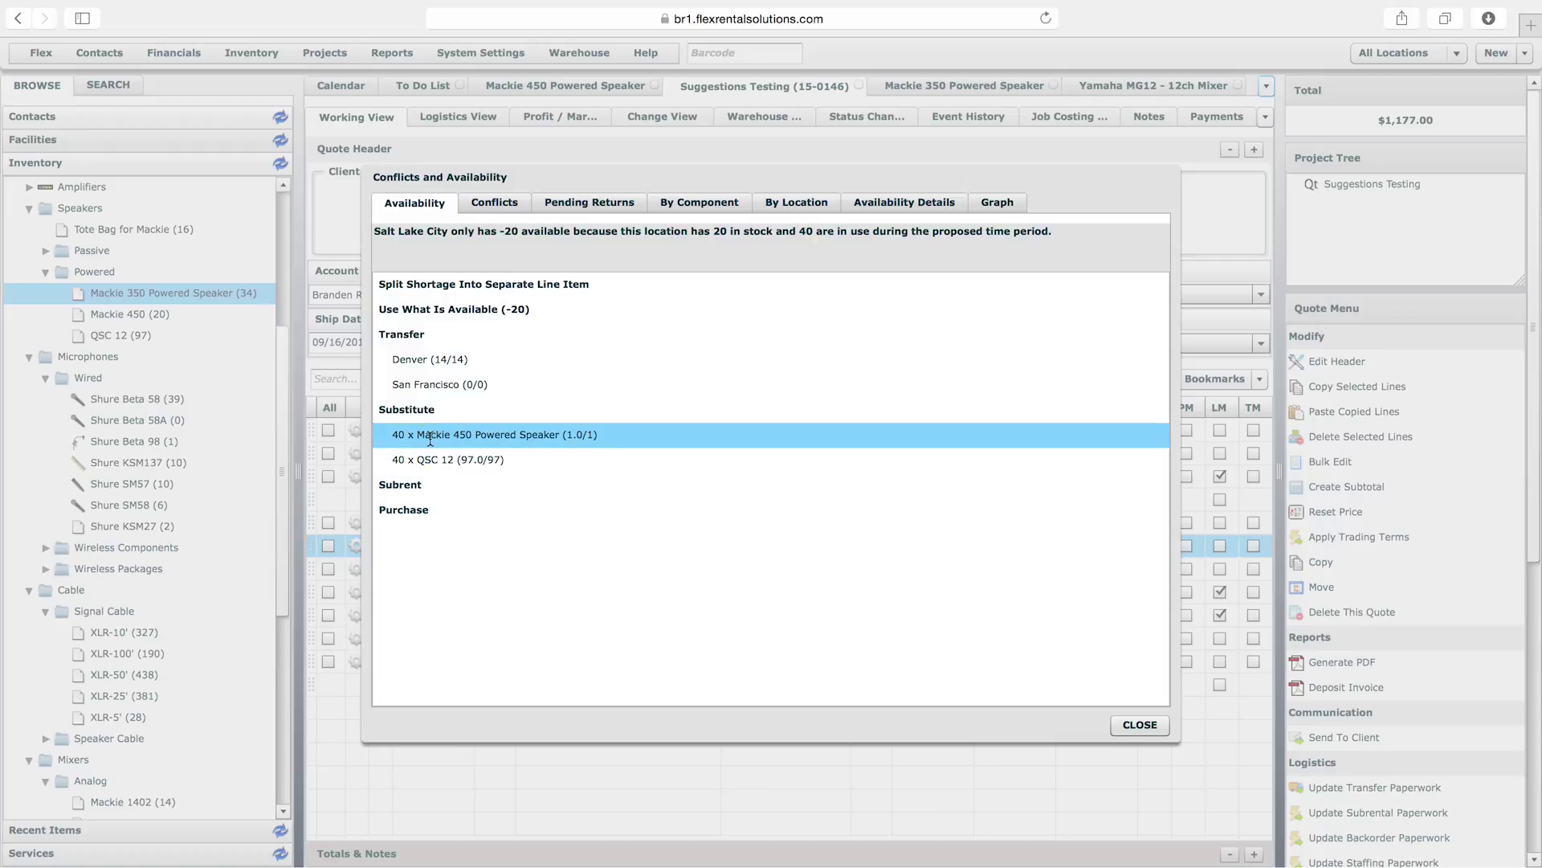
left_click(432, 459)
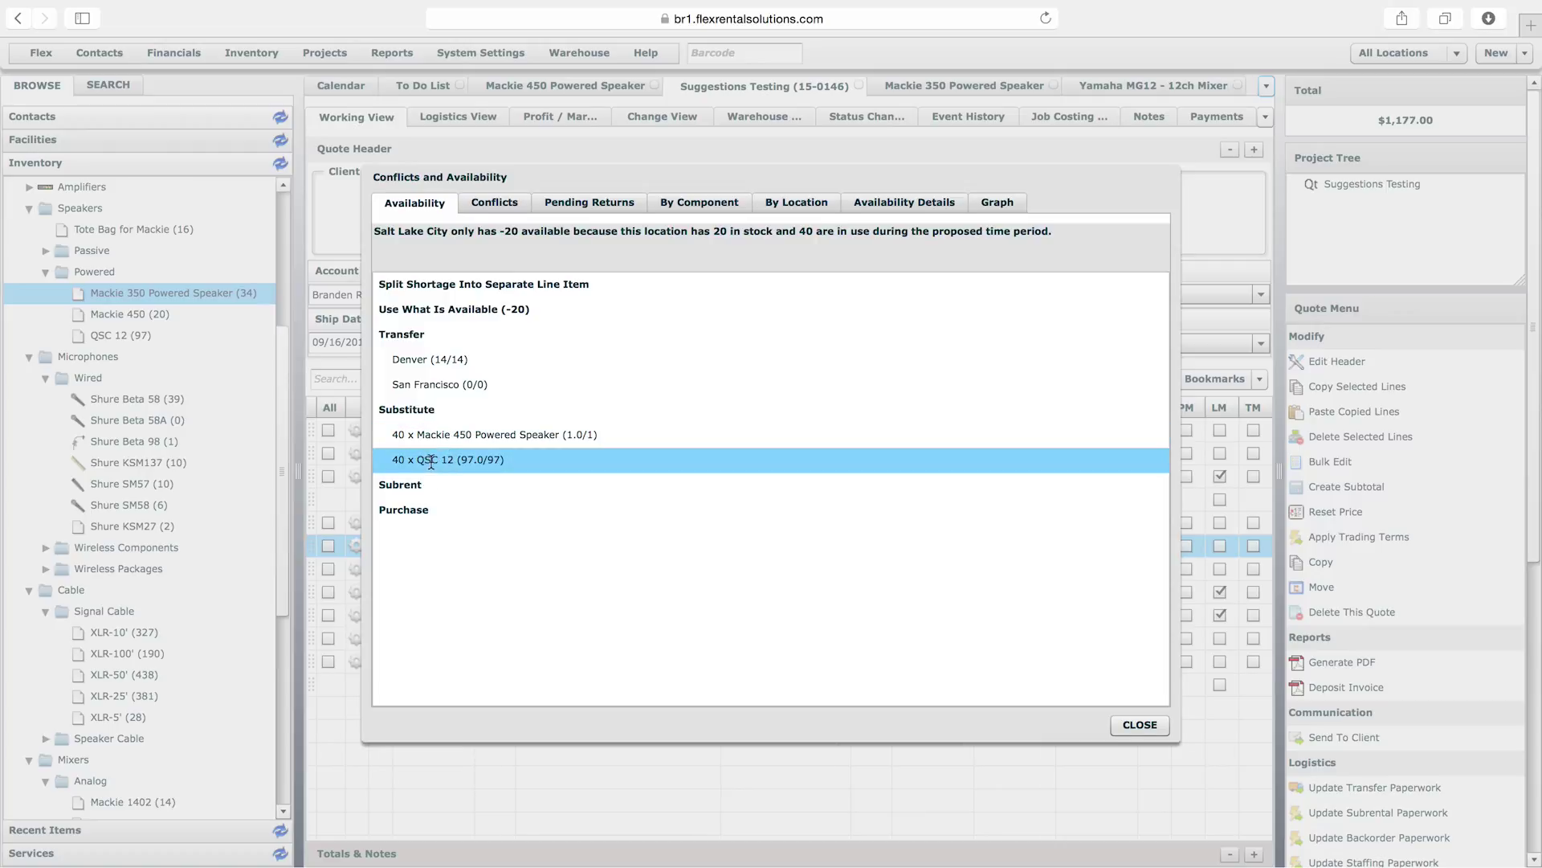
double_click(431, 460)
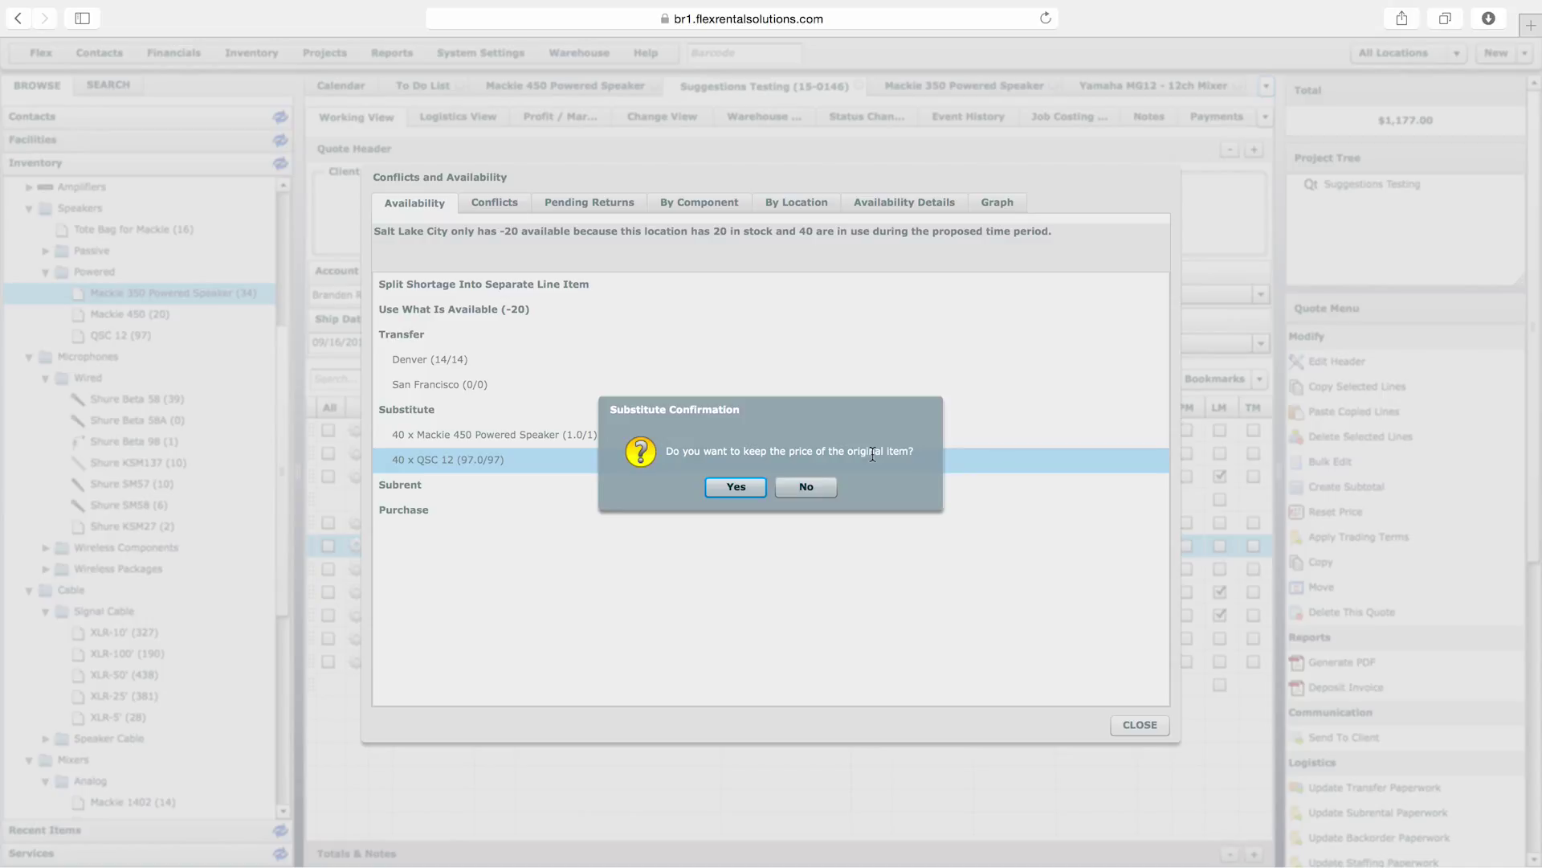
left_click(737, 487)
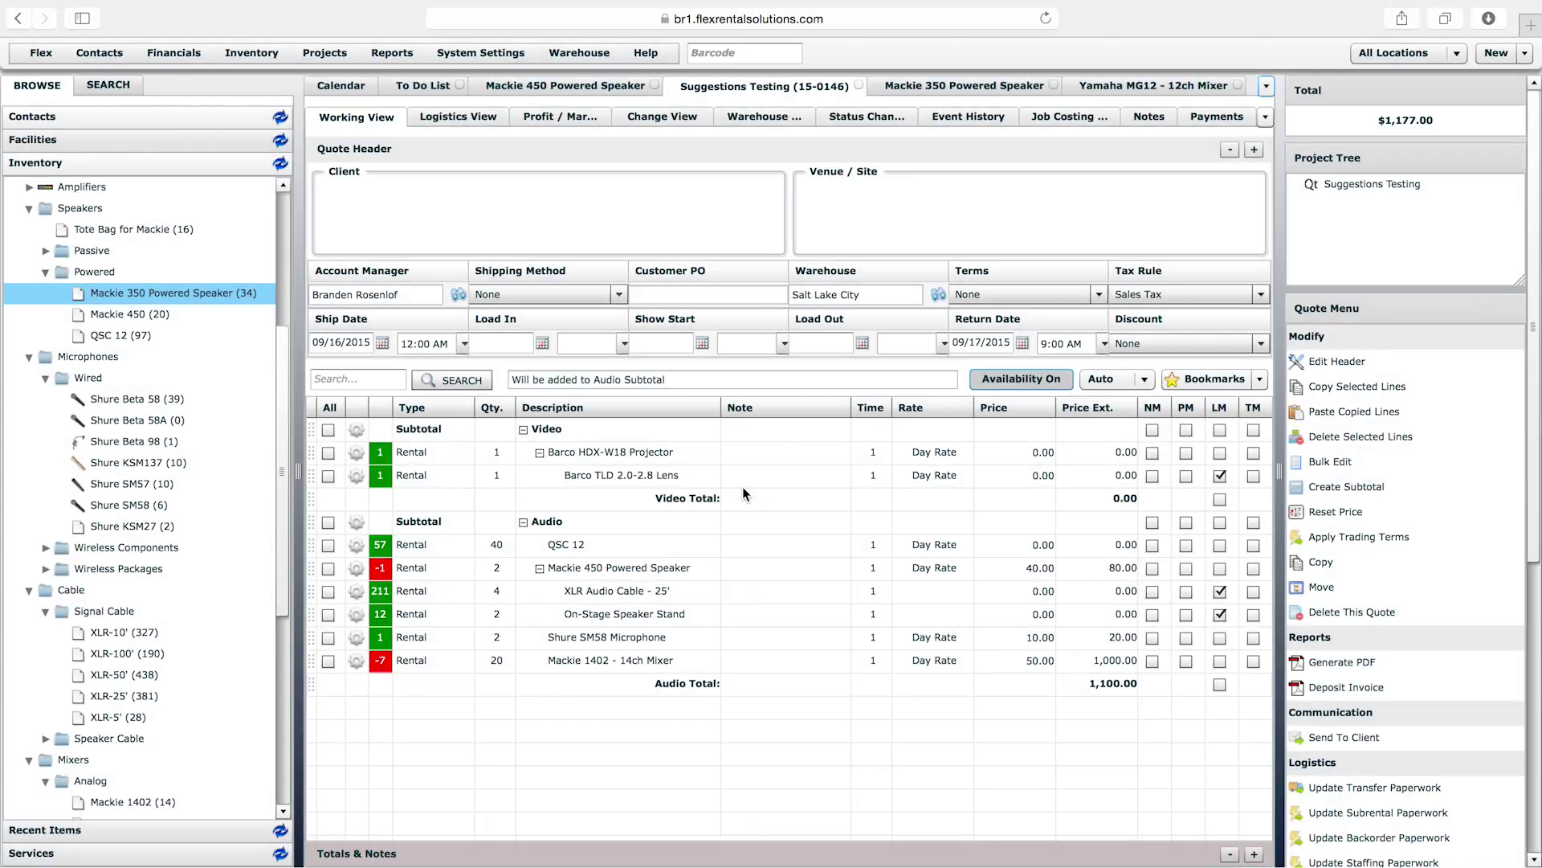
Step: Select the QSC 12 line in the quote and return to the Mackie 350 Powered Speaker's substitutions
left_click(567, 546)
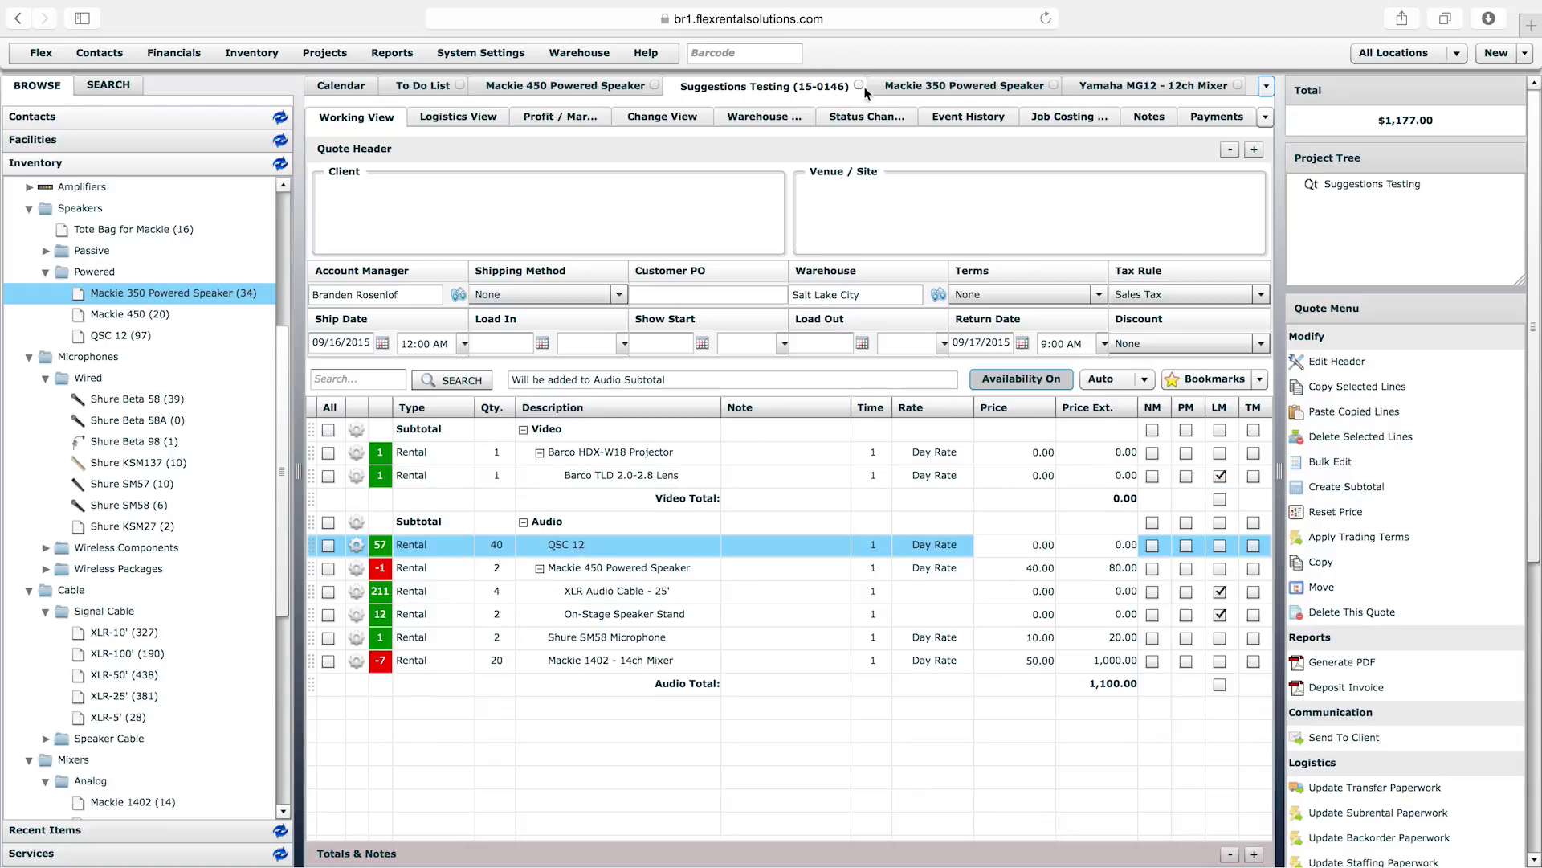
left_click(960, 88)
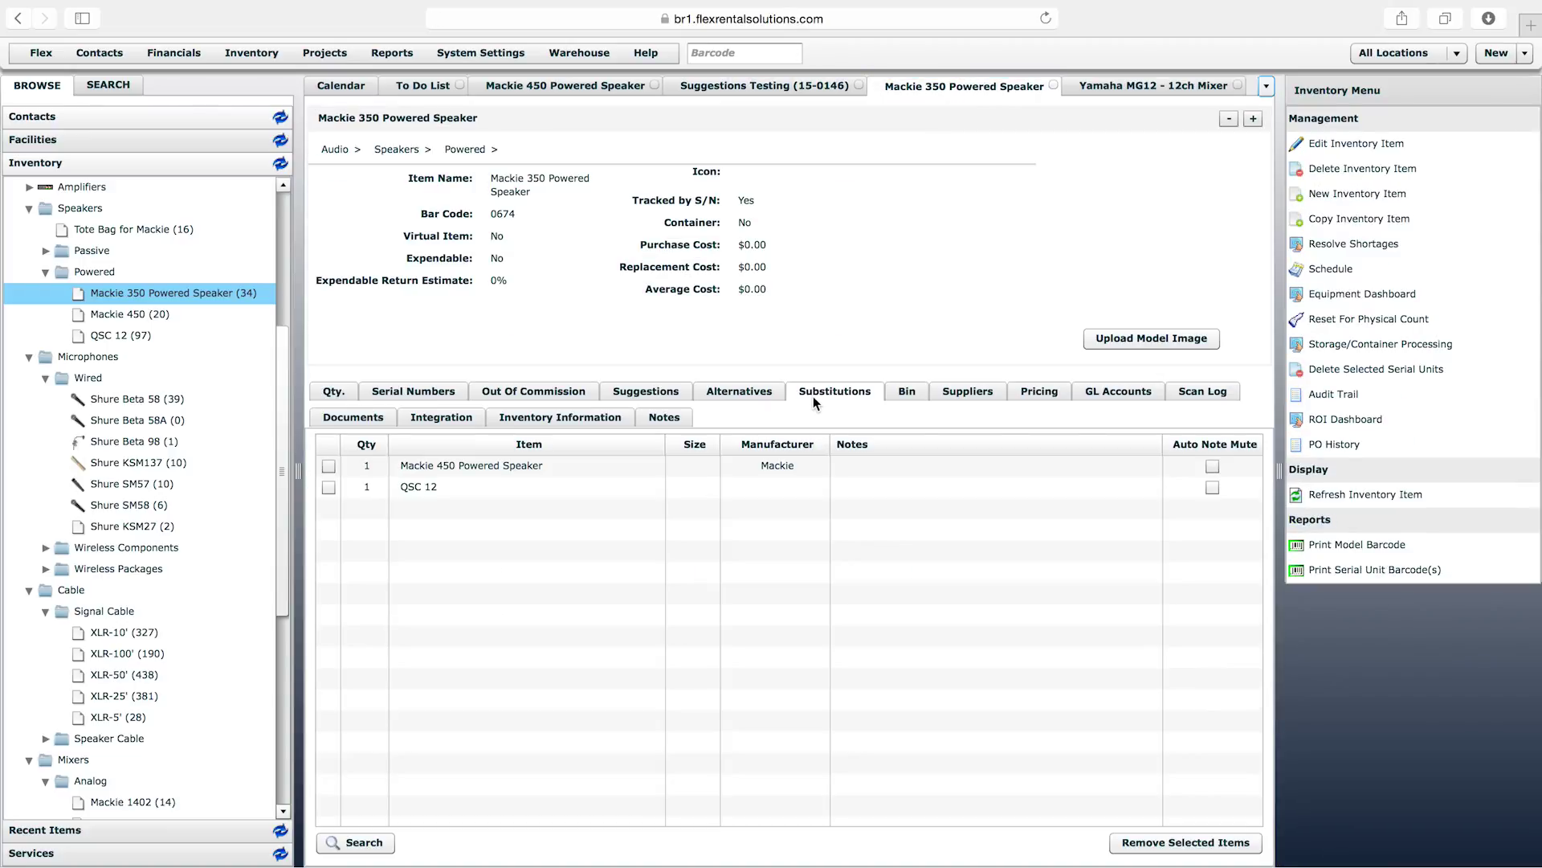
Step: Review the Mackie 350 Powered Speaker's alternatives, substitutions, and purchase and subrental supplier preferences
left_click(742, 392)
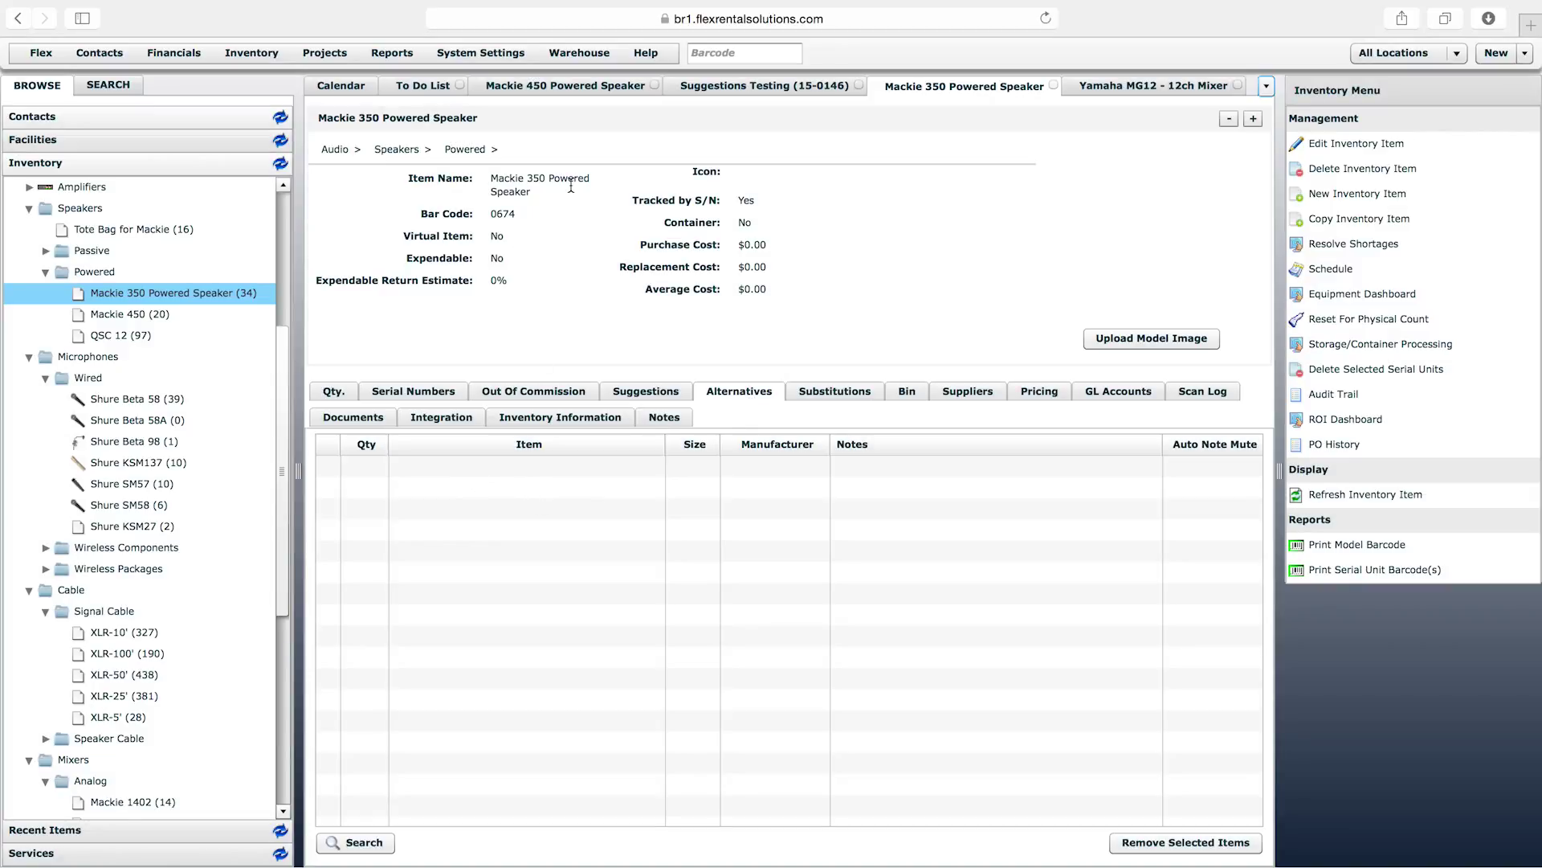
left_click_drag(530, 196, 482, 177)
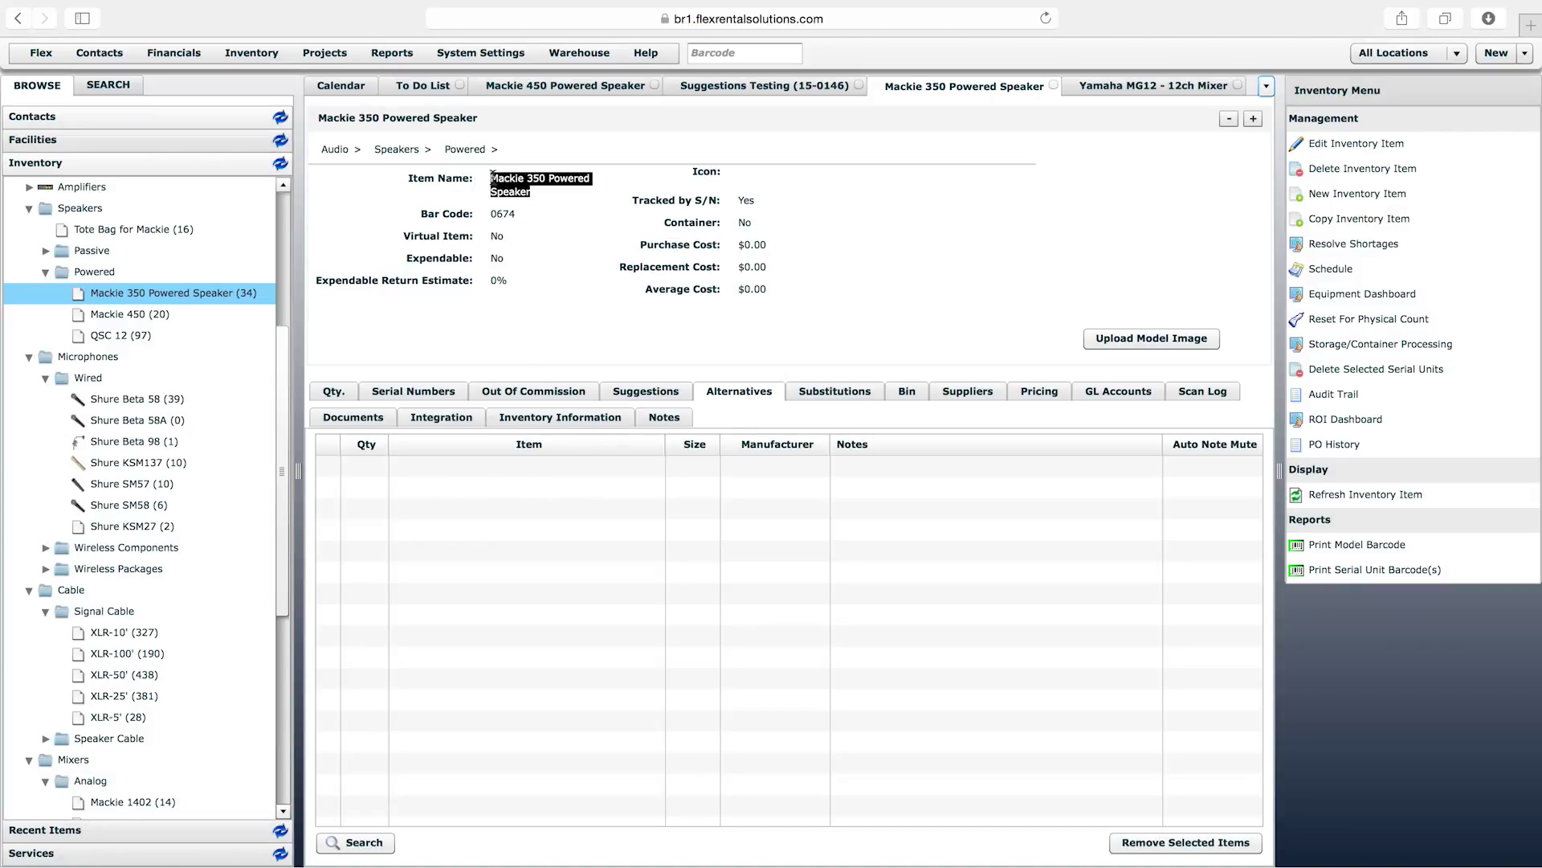
left_click(499, 178)
left_click(835, 391)
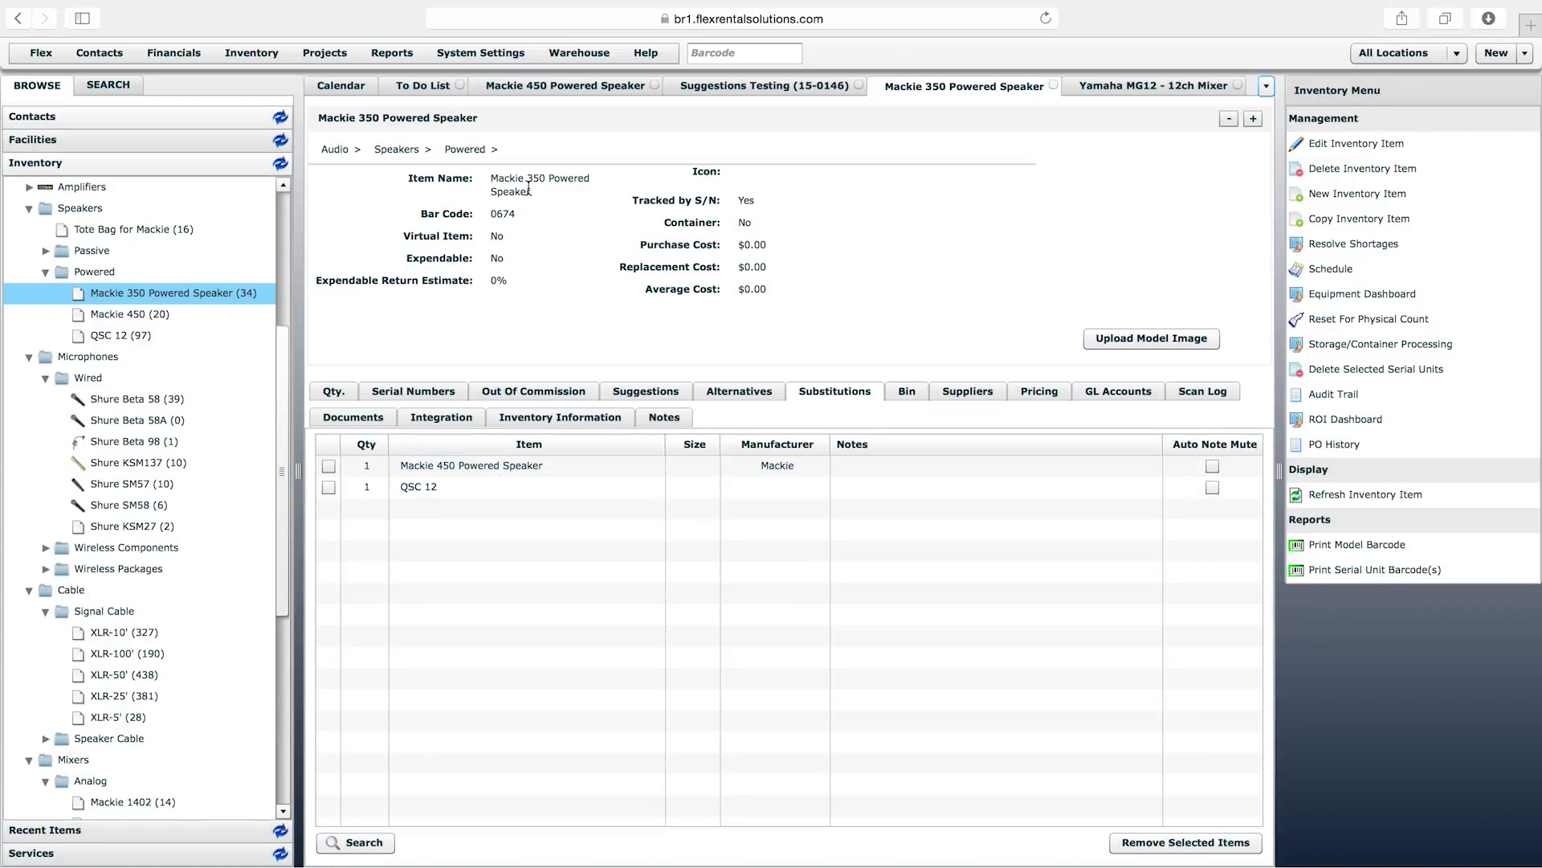
left_click(974, 393)
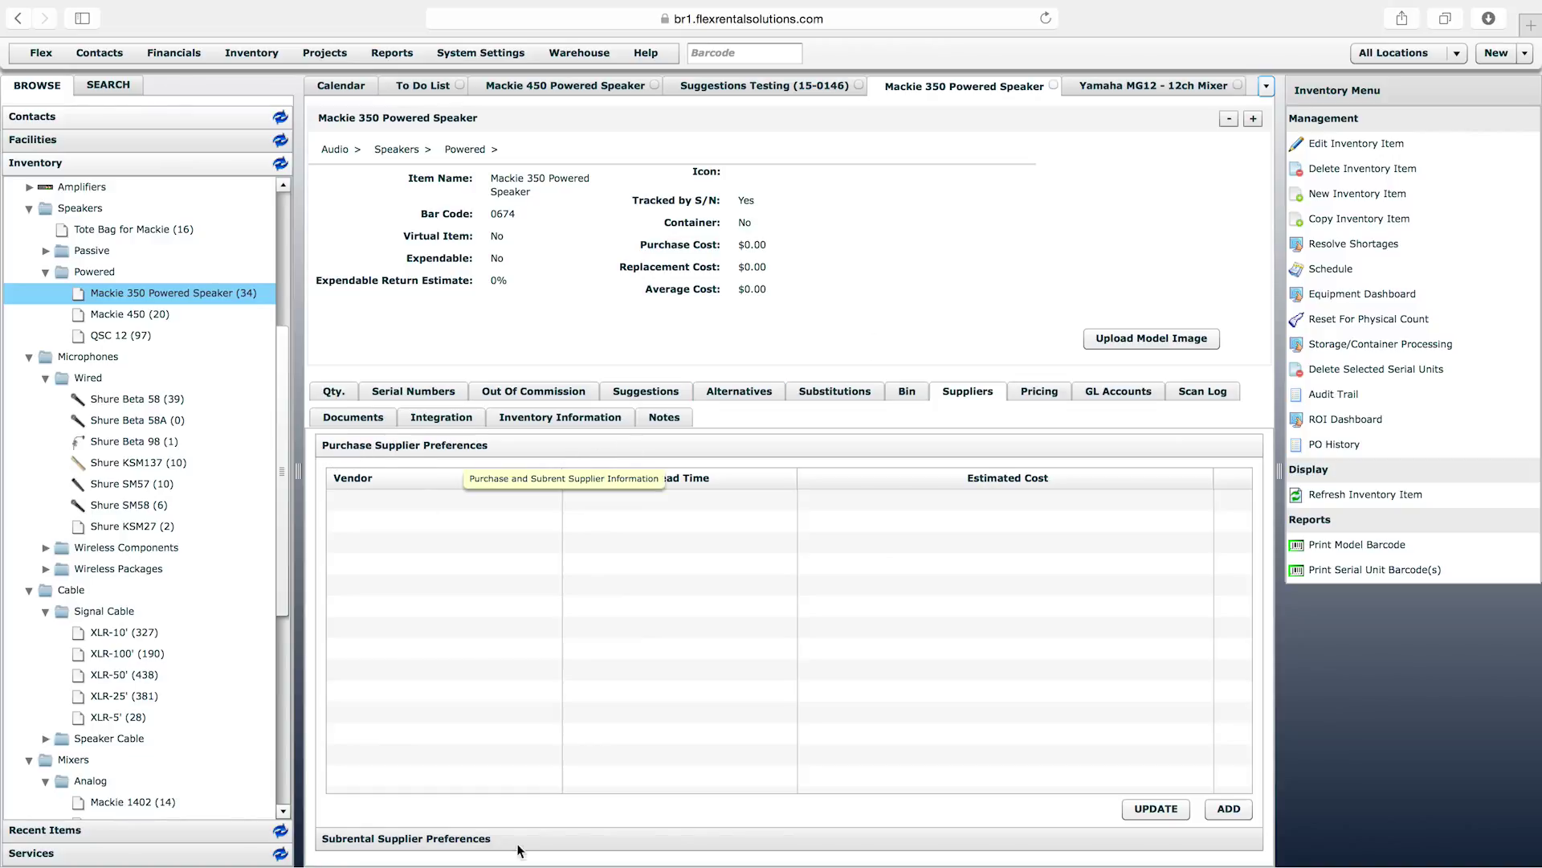
left_click(473, 839)
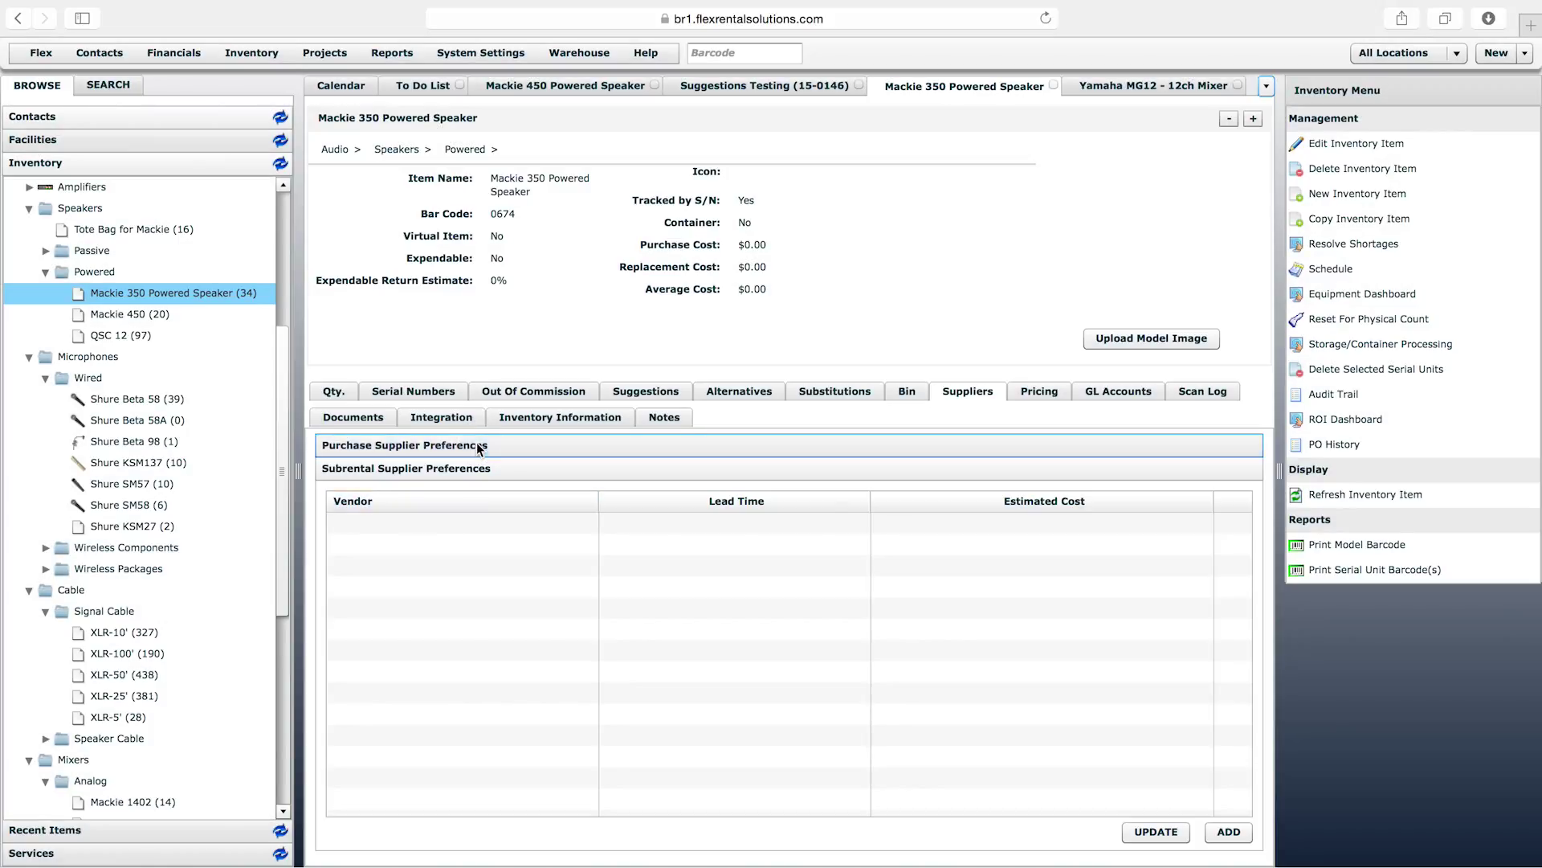
left_click(476, 442)
Step: Add another 40 Mackie 350 Powered Speakers to the Audio subtotal of the Suggestions Testing quote, dismissing the suggested items
left_click(727, 86)
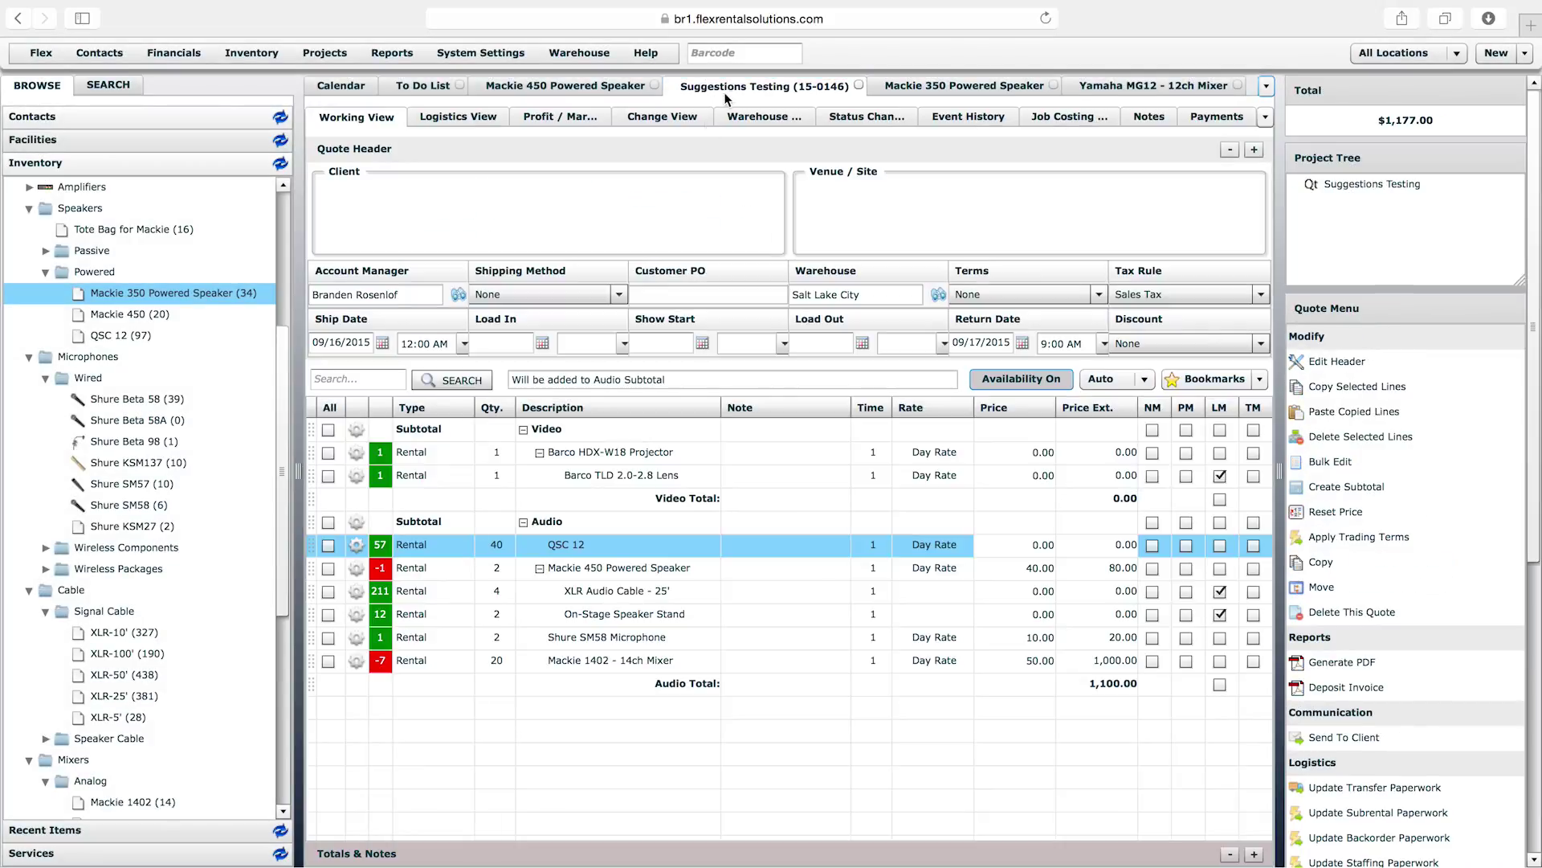
left_click_drag(148, 293, 578, 730)
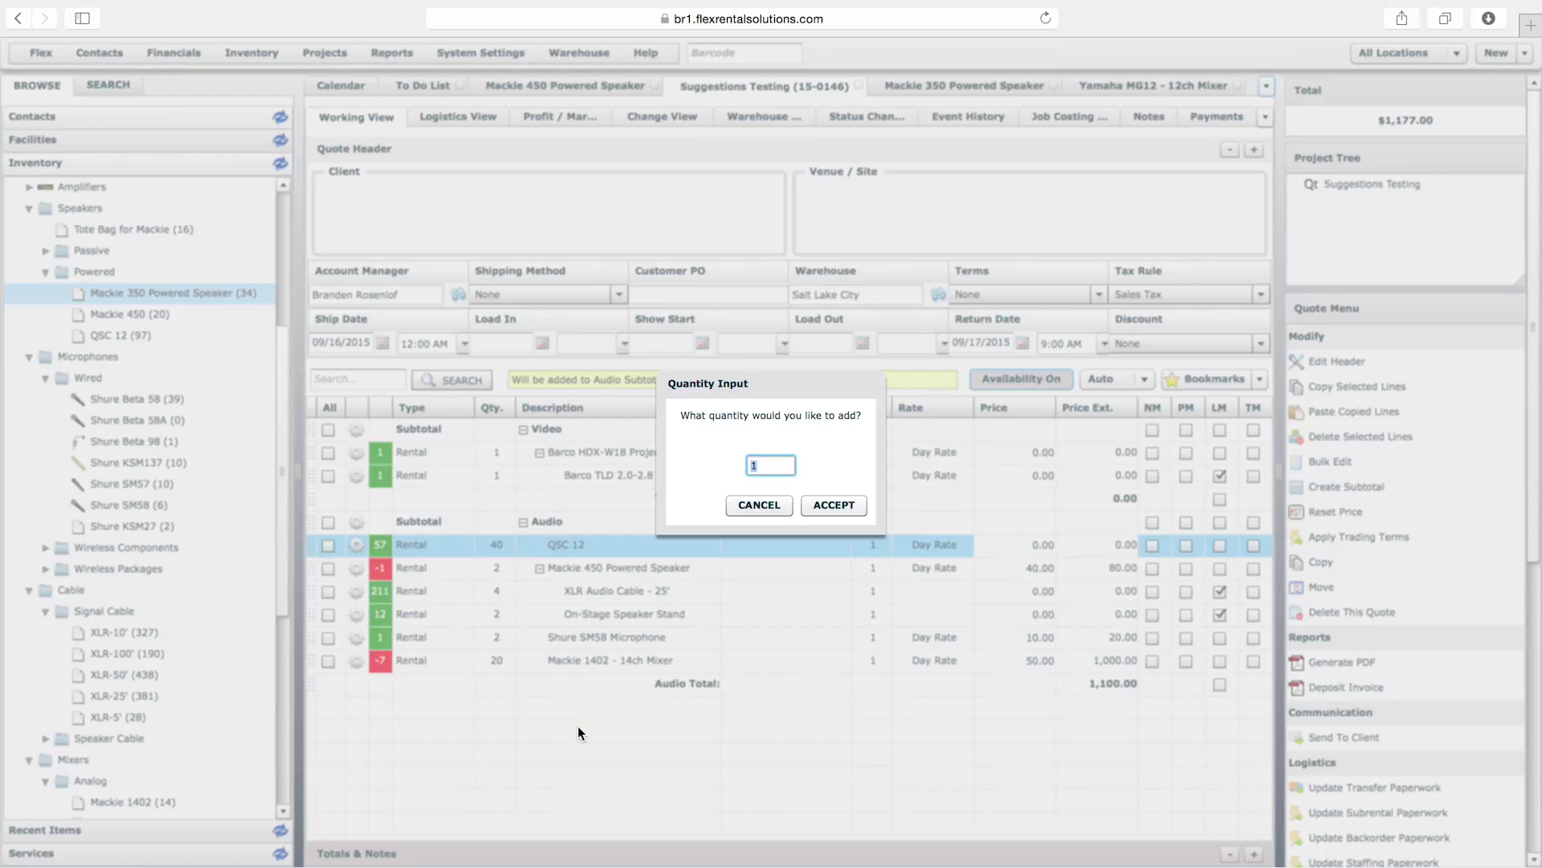
type("10")
key("Return")
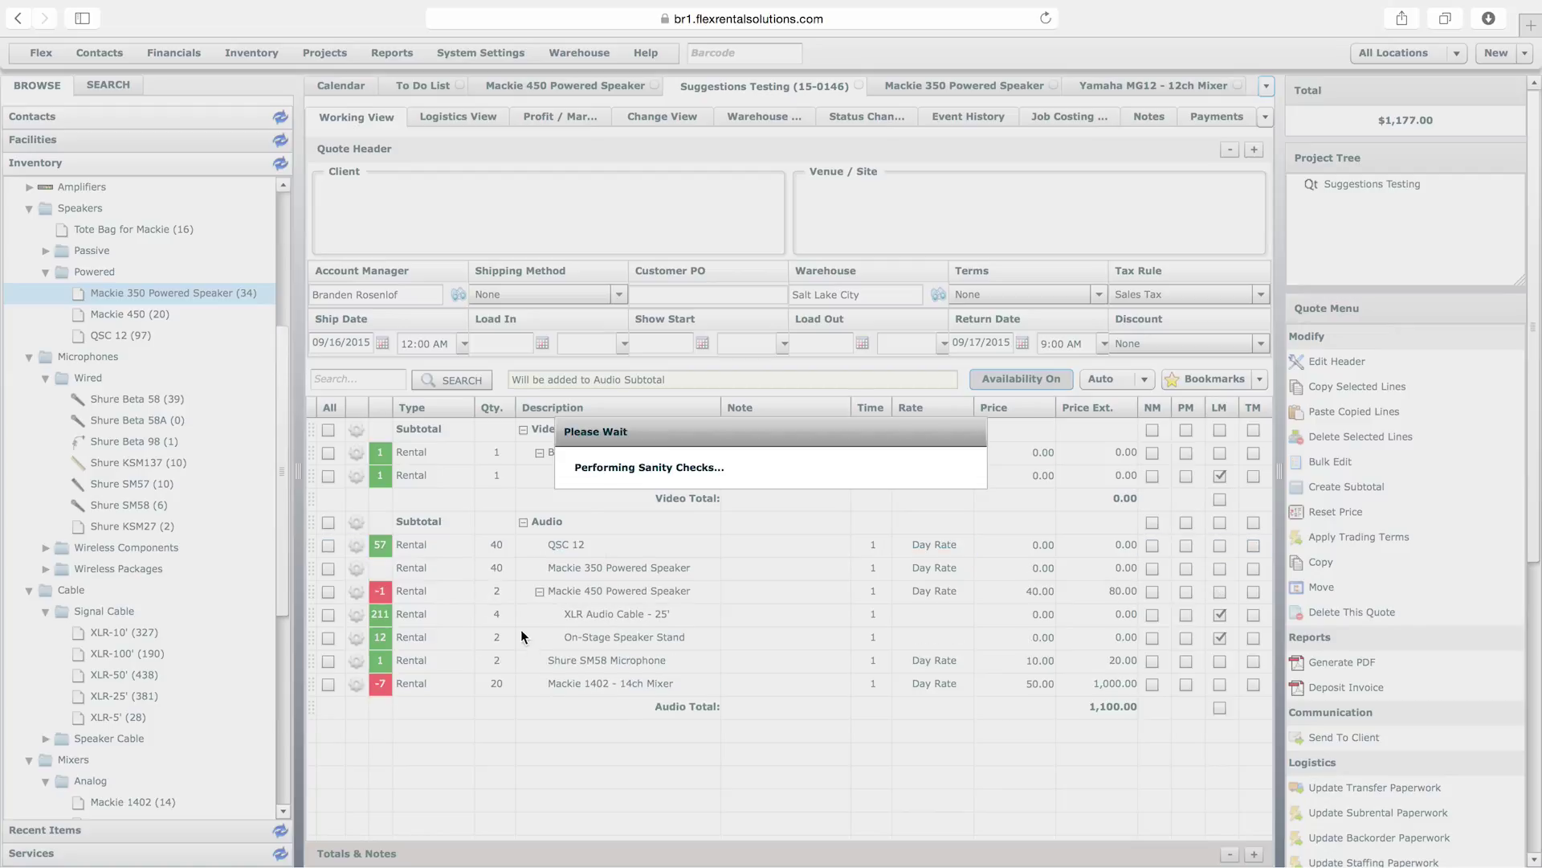
left_click(1100, 651)
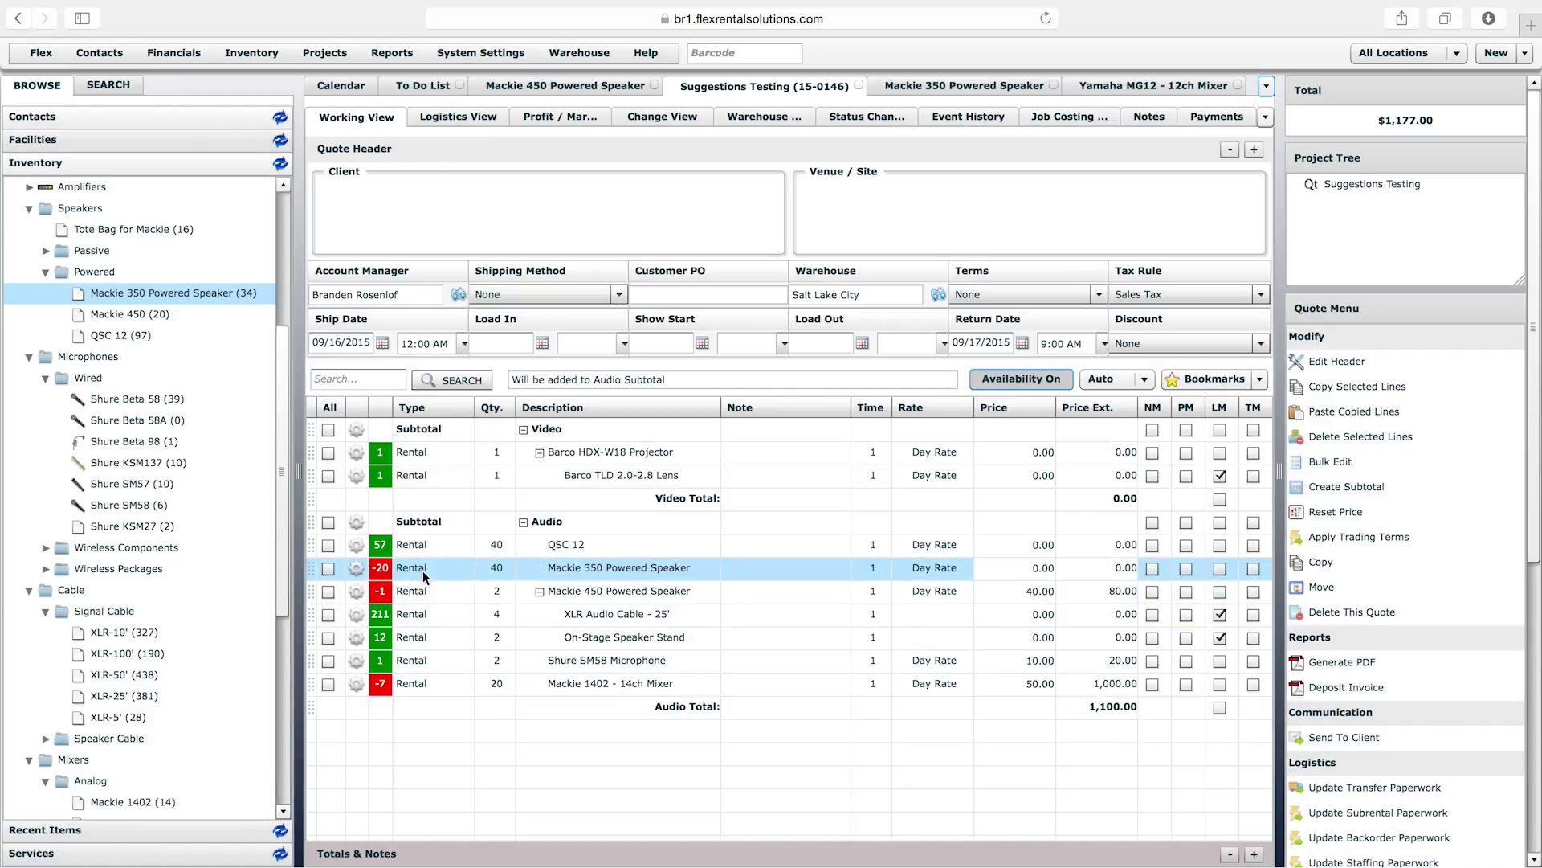
Step: Check the Subrent option in the Mackie 350 line's conflicts, closing the contact selection without choosing a vendor
left_click(355, 569)
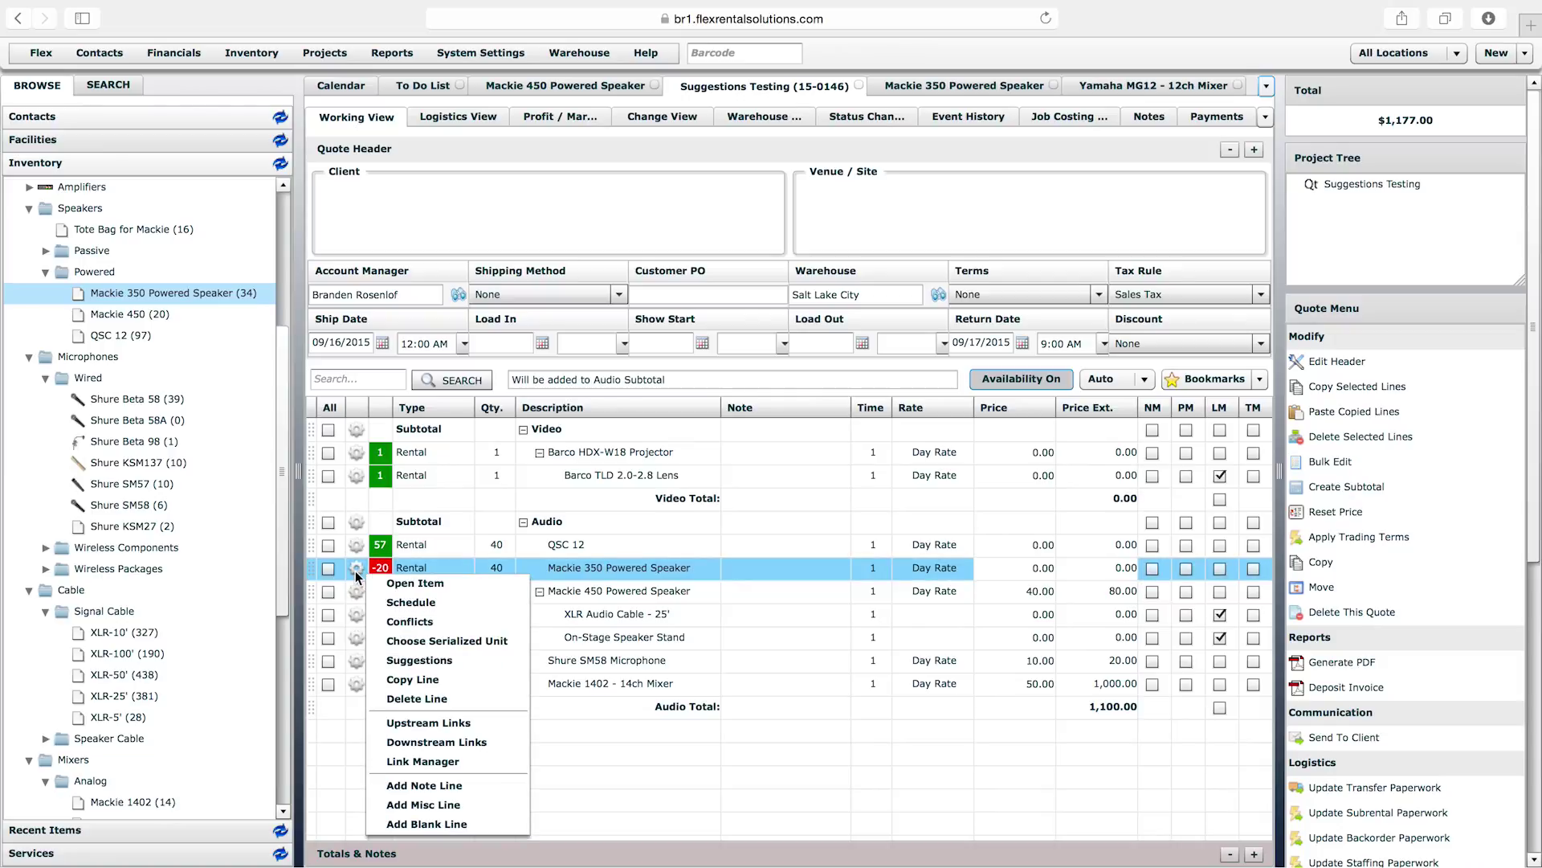
left_click(409, 620)
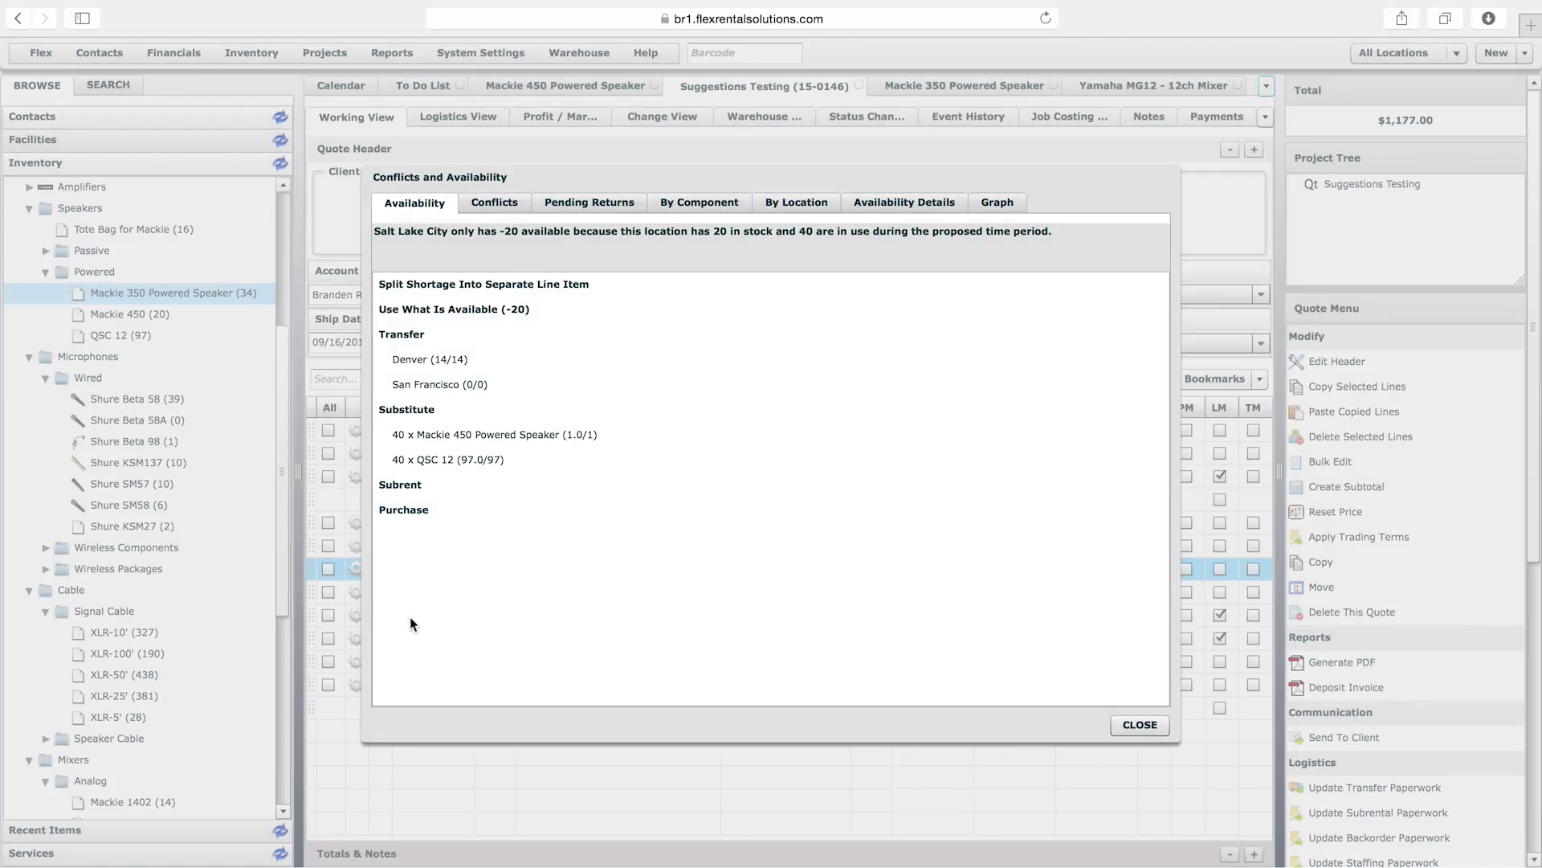
left_click(407, 485)
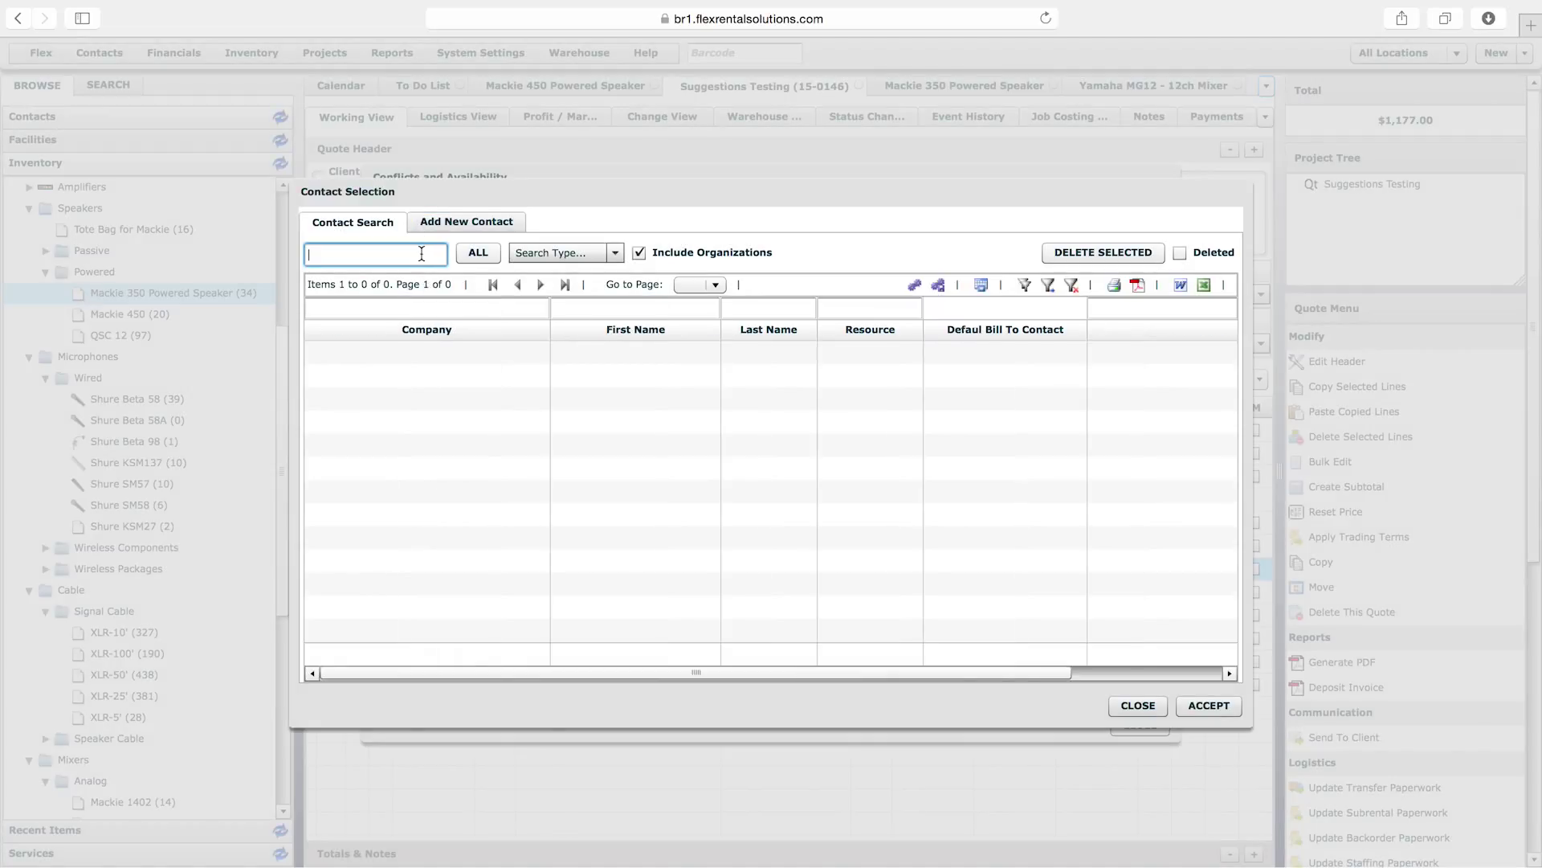
left_click(1135, 706)
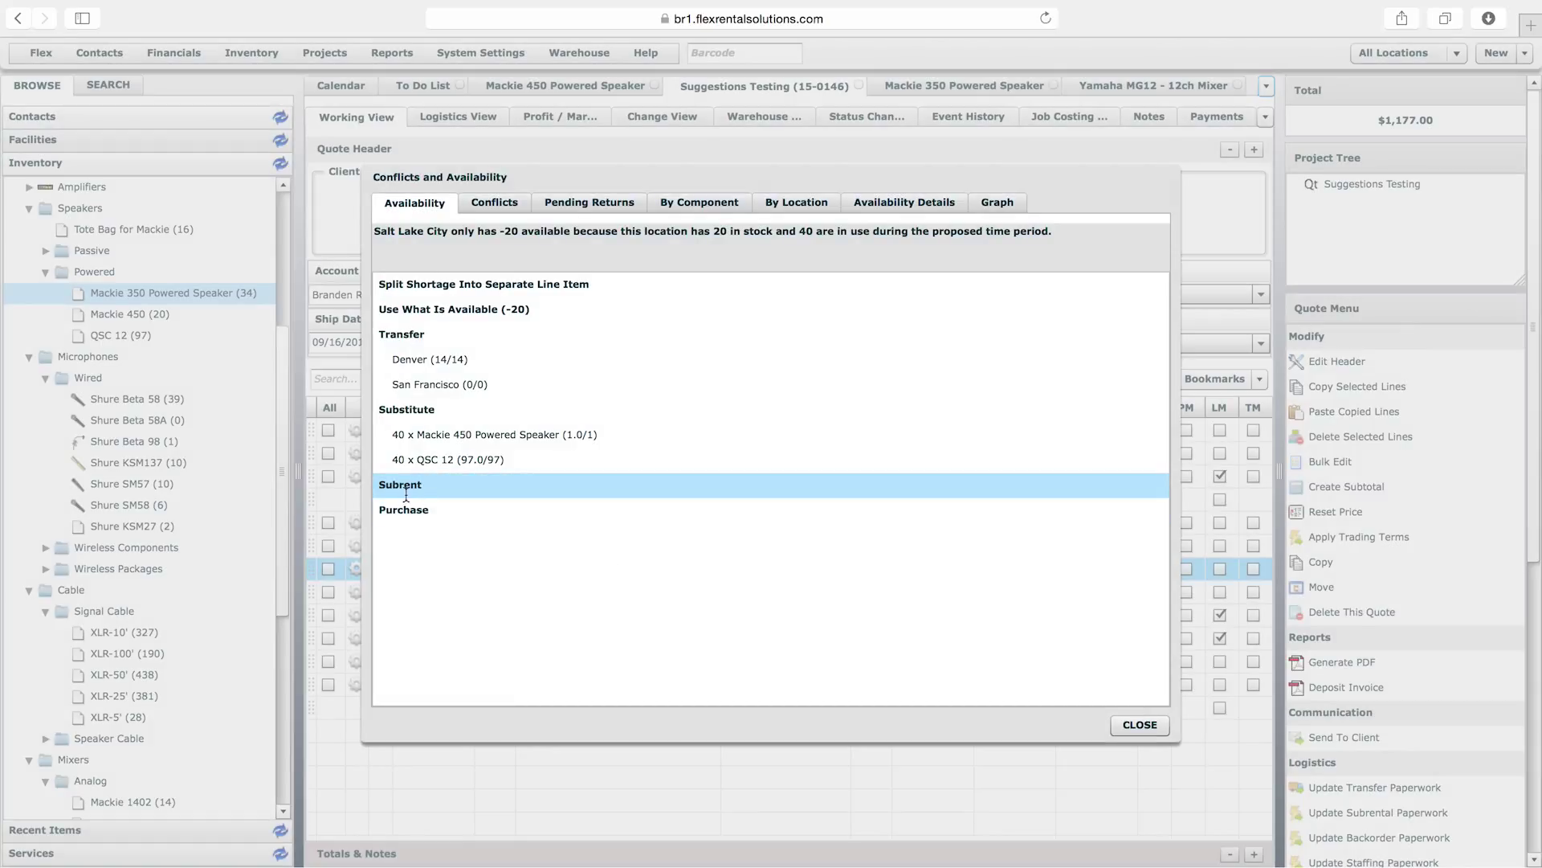
left_click(1124, 724)
Step: Search the contacts by first name and add a vendor to the Mackie 350 Powered Speaker's subrental supplier preferences
left_click(964, 87)
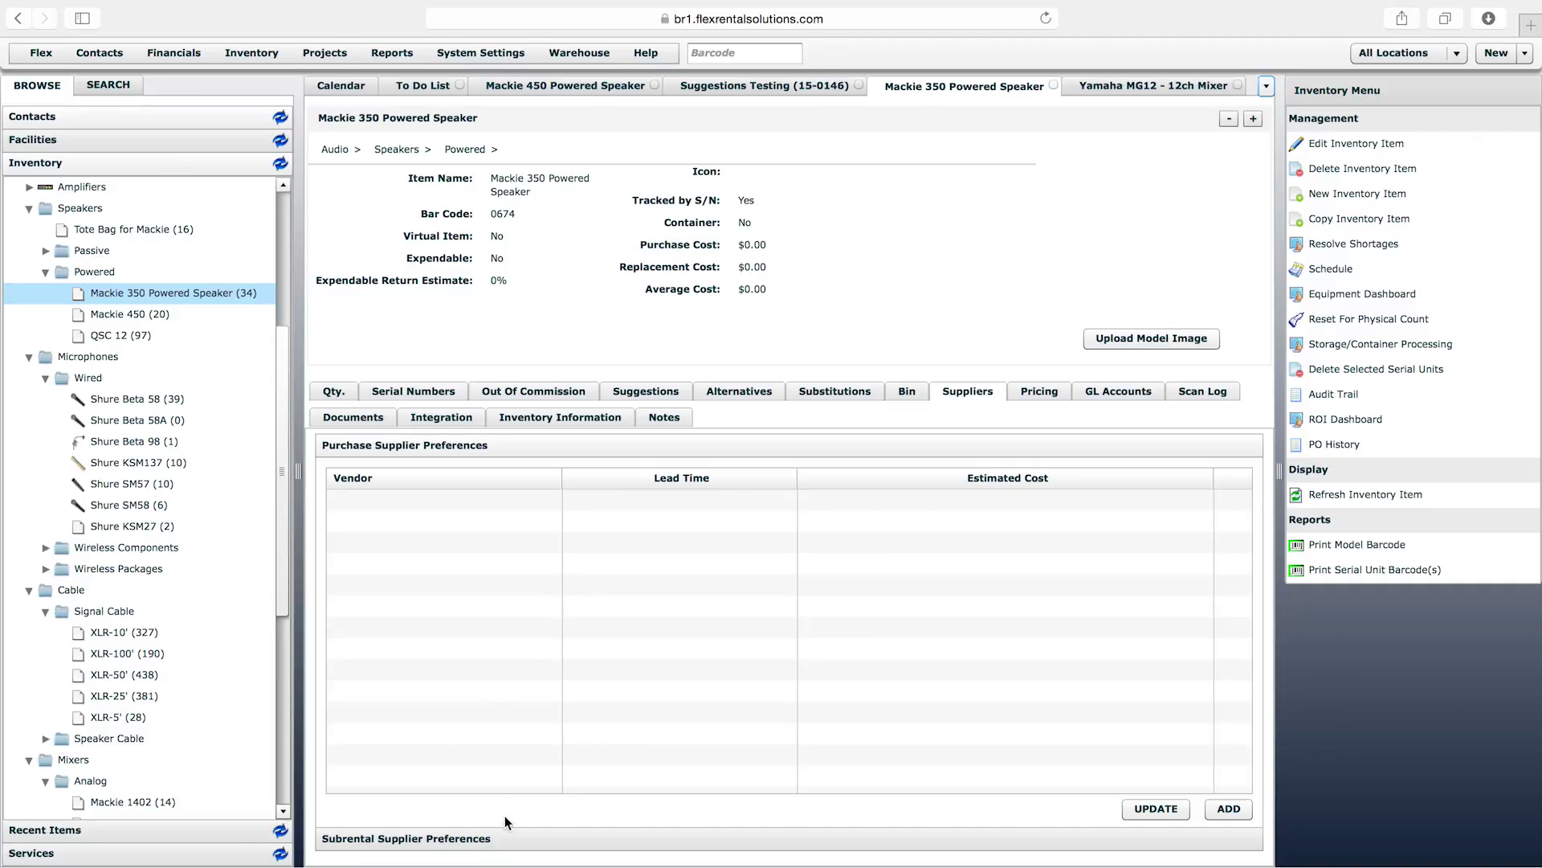
left_click(500, 840)
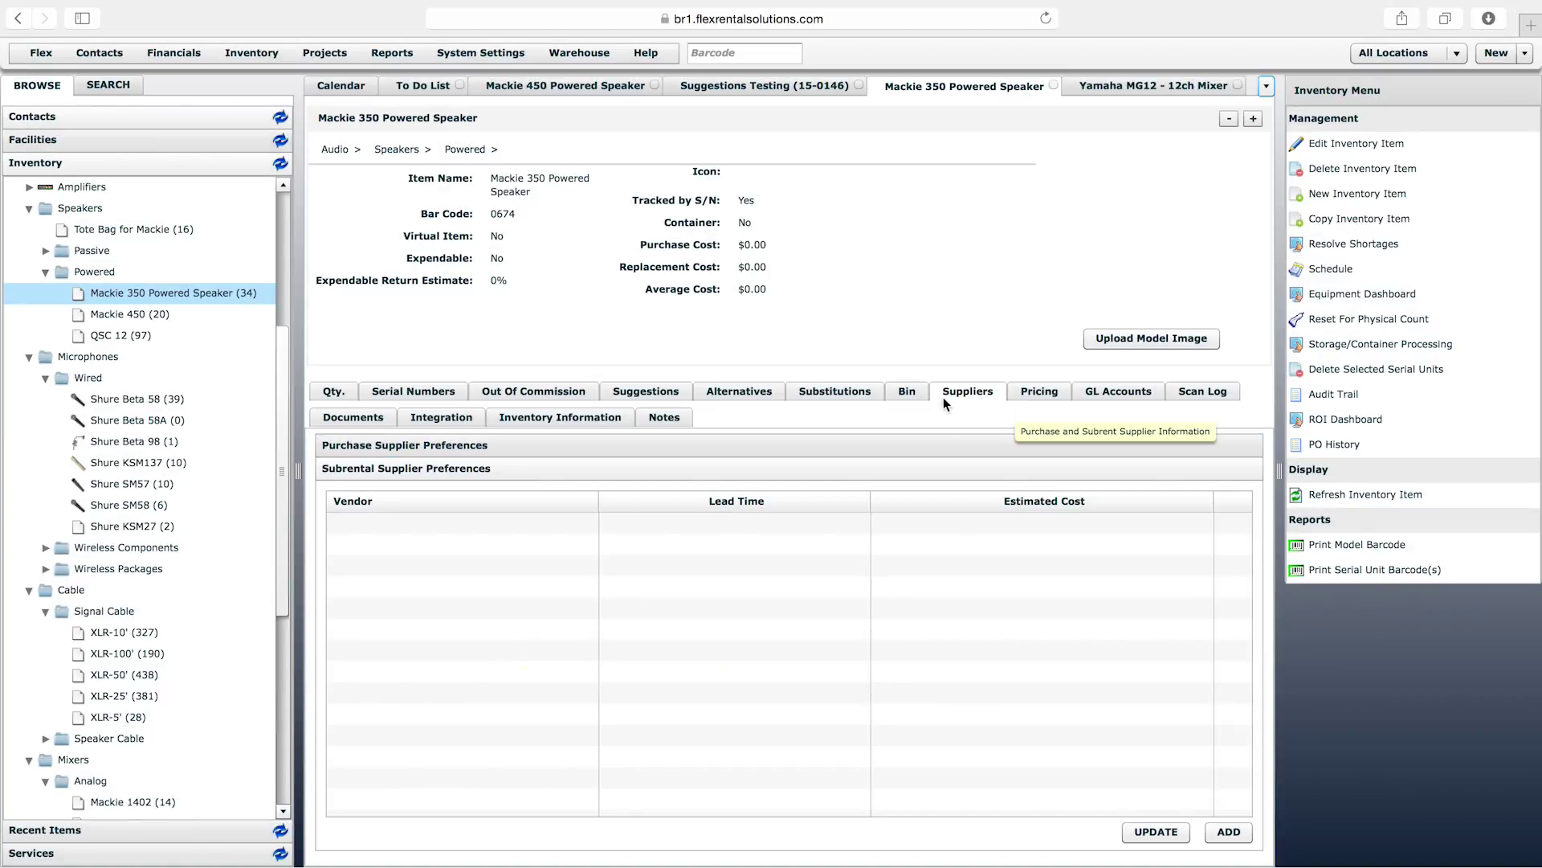
triple_click(534, 191)
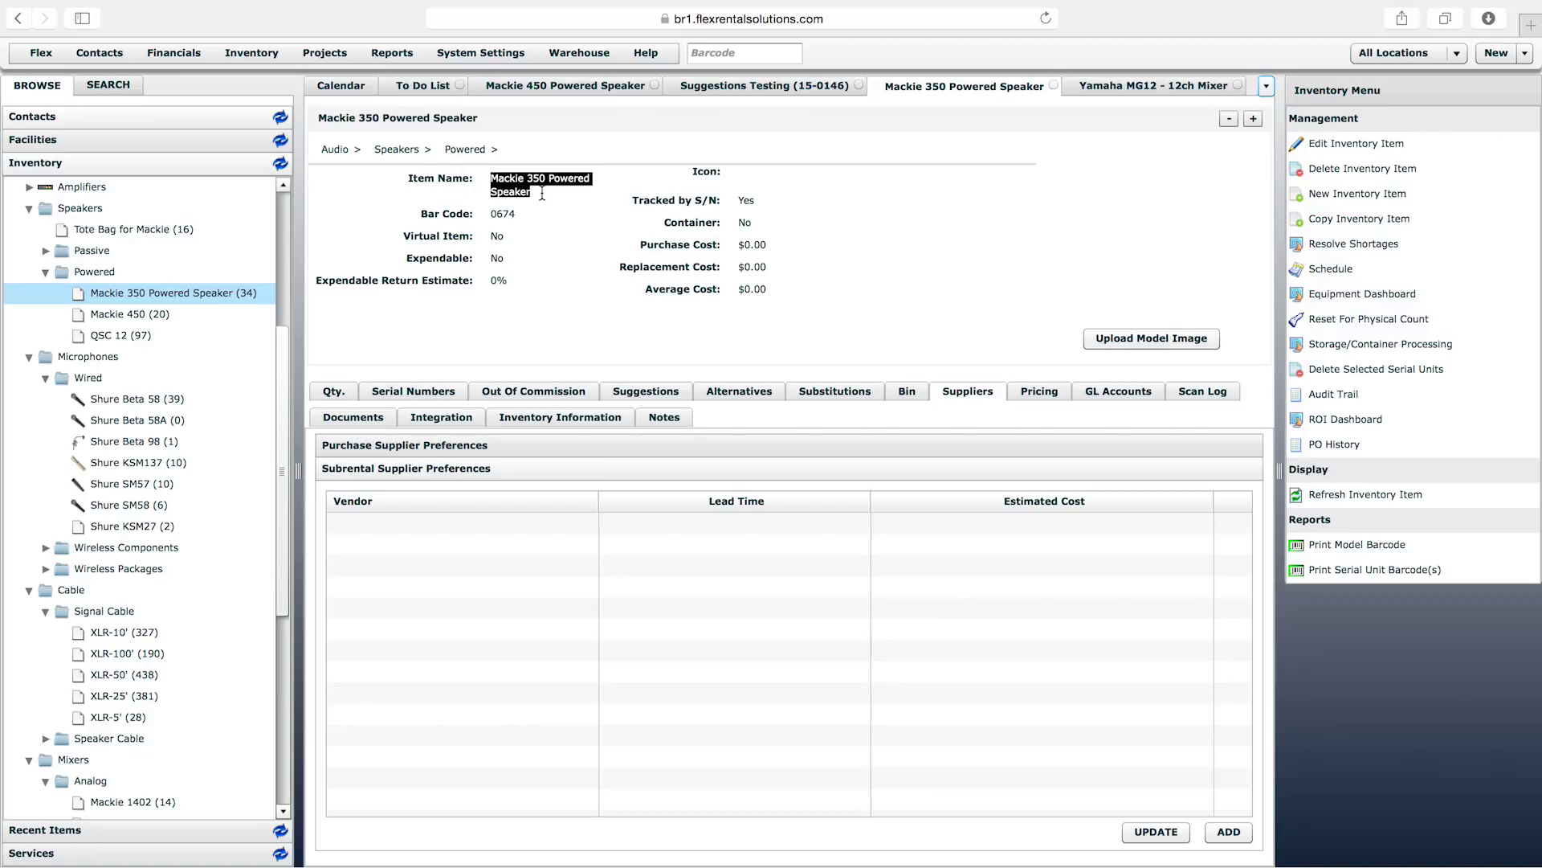
left_click(542, 196)
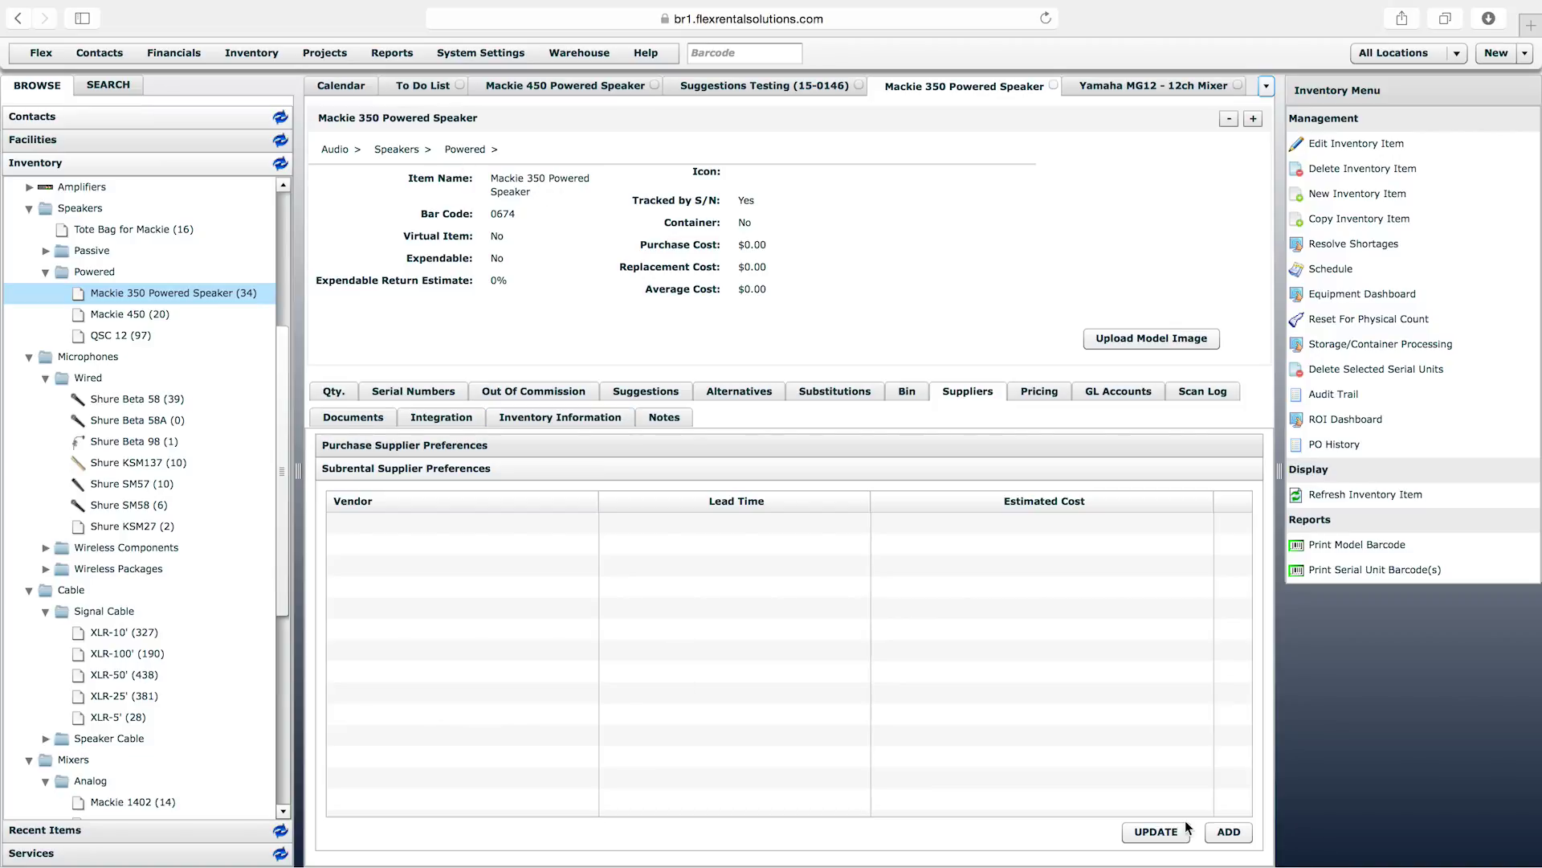
left_click(1229, 831)
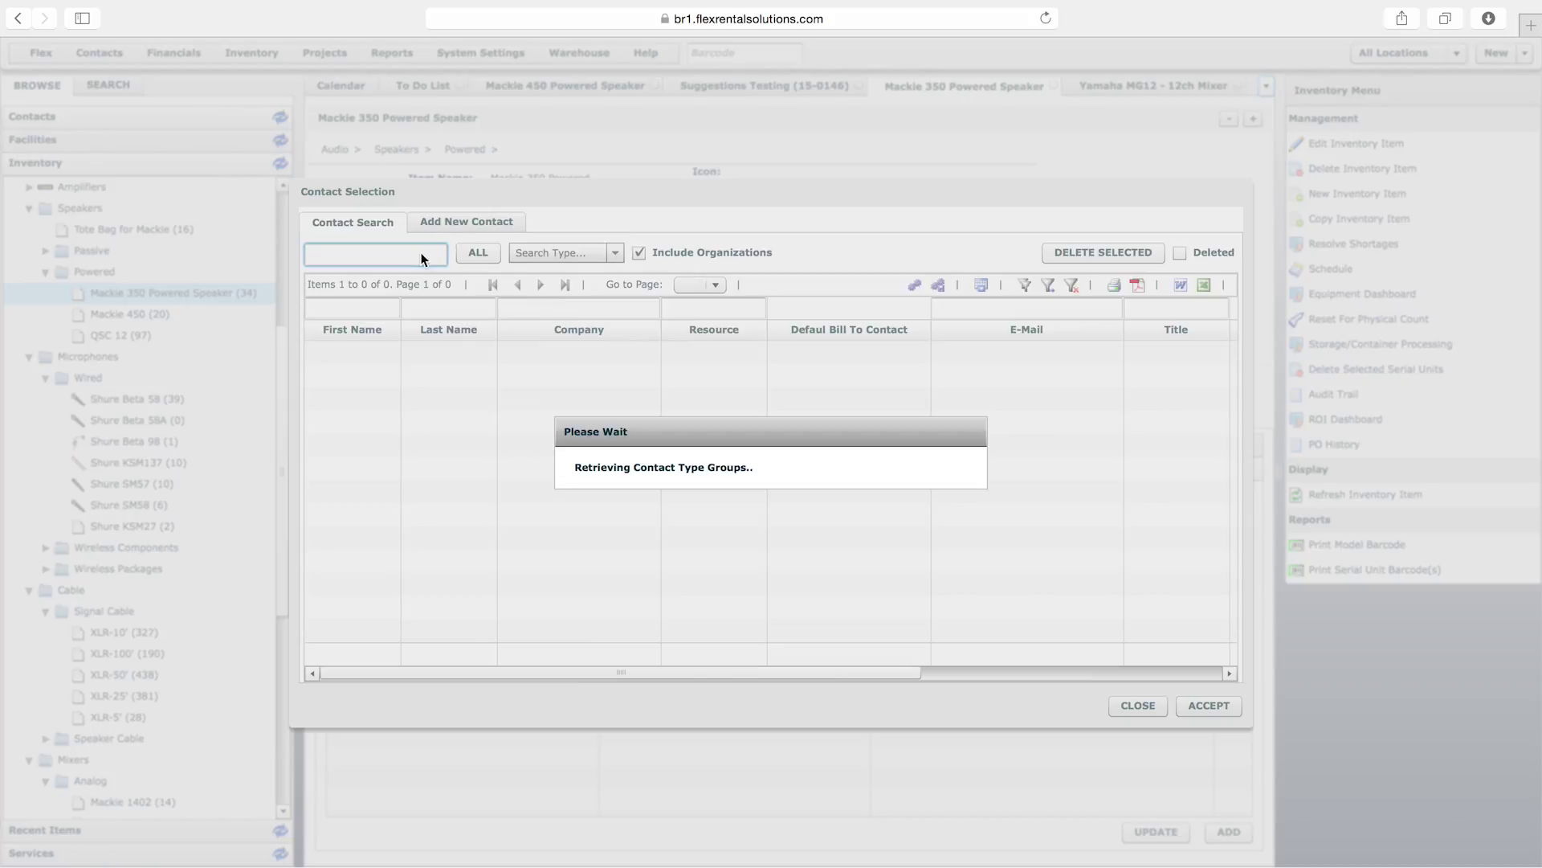
type("chris")
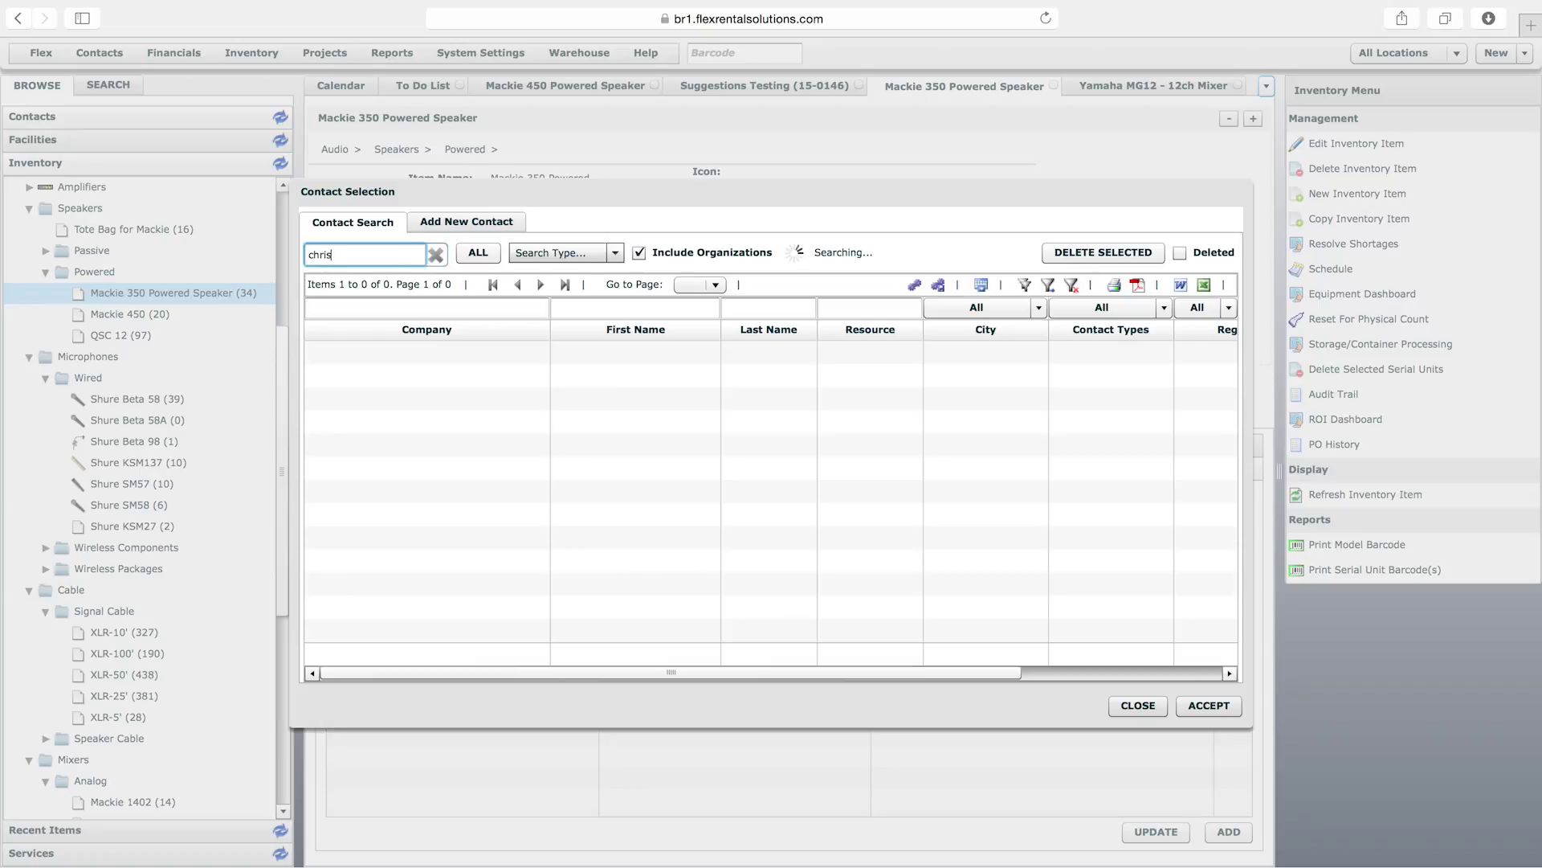
double_click(437, 360)
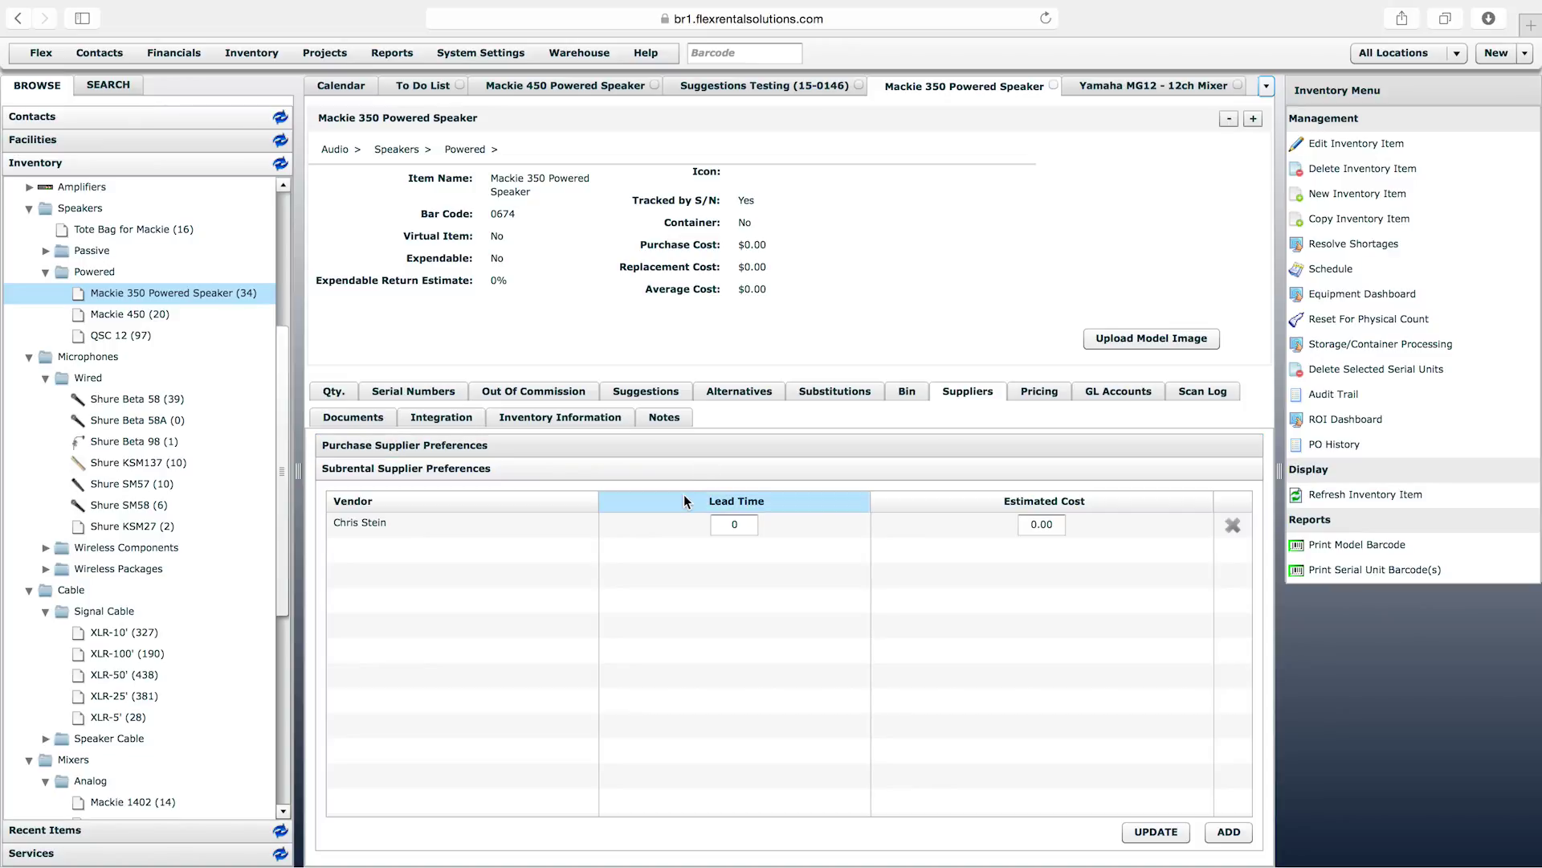
Step: Add the Poll Sound vendor contact as a second subrental supplier for the Mackie 350 Powered Speaker
left_click(1227, 831)
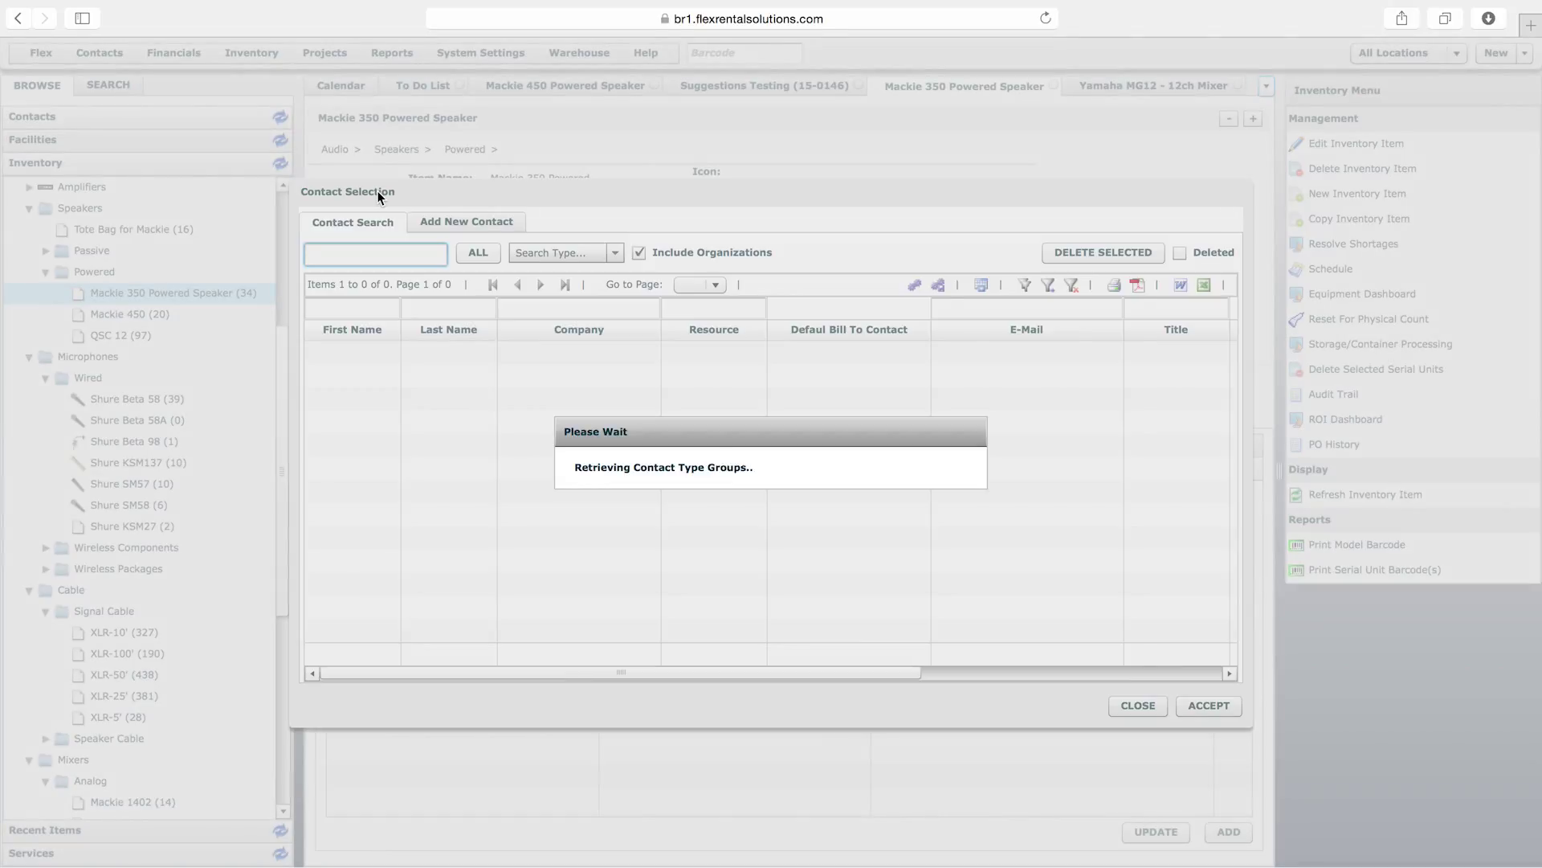
type("aar")
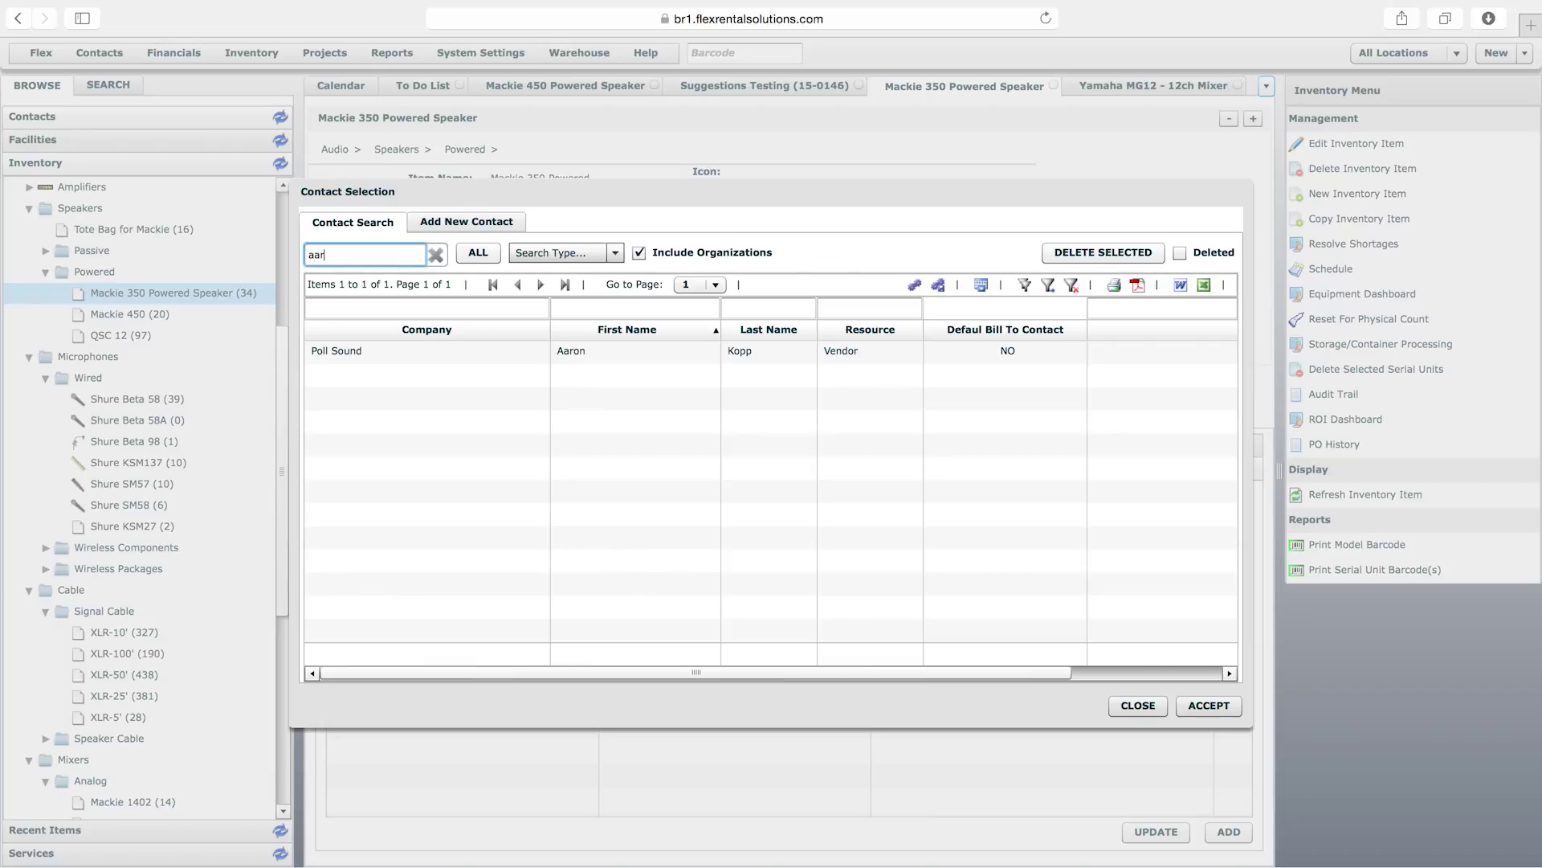
left_click(496, 360)
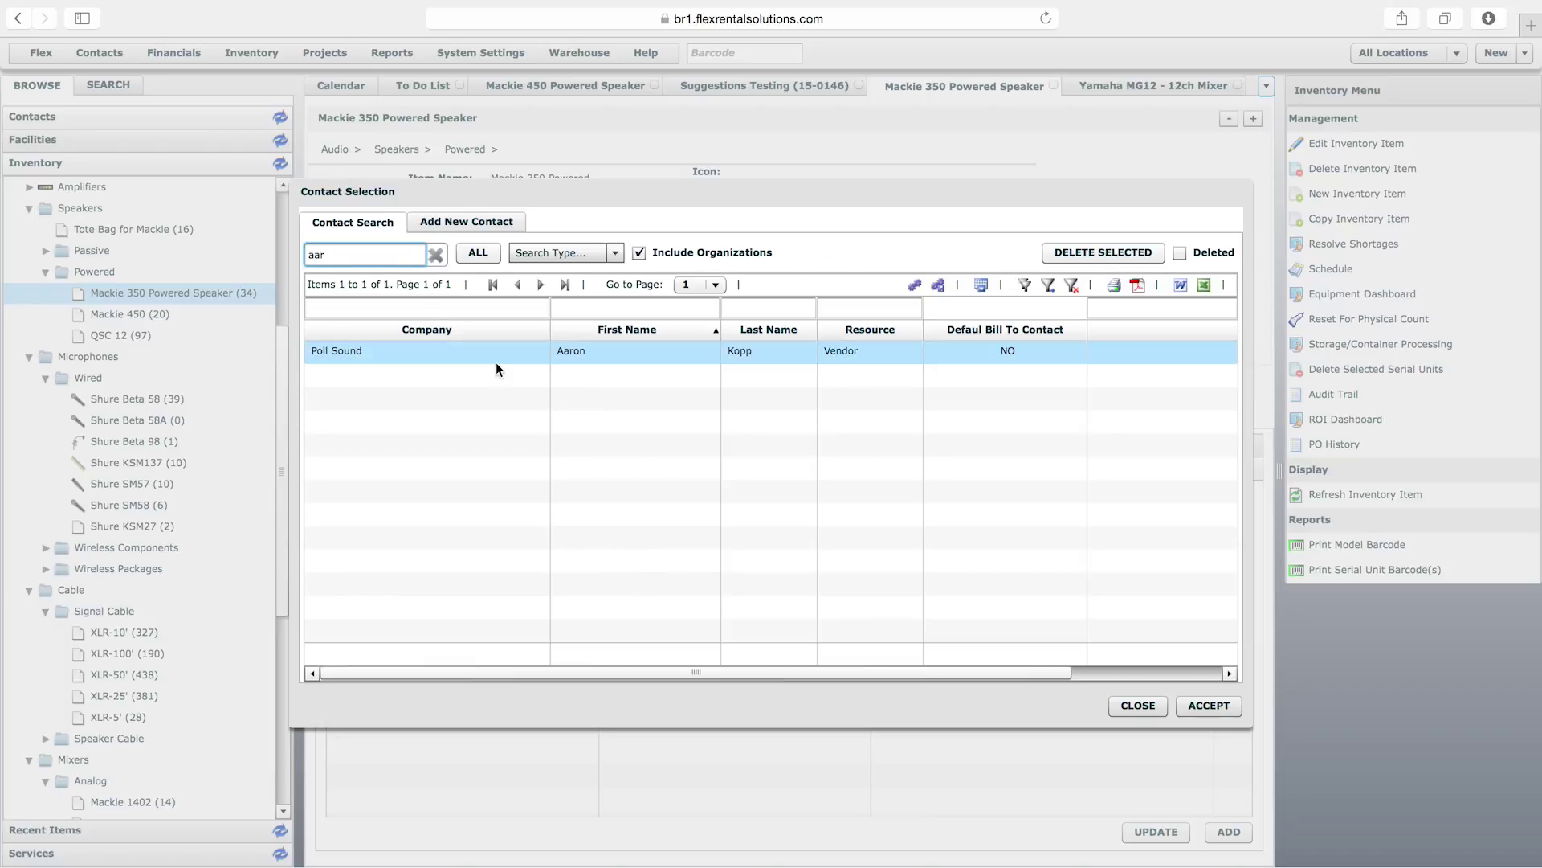
double_click(514, 353)
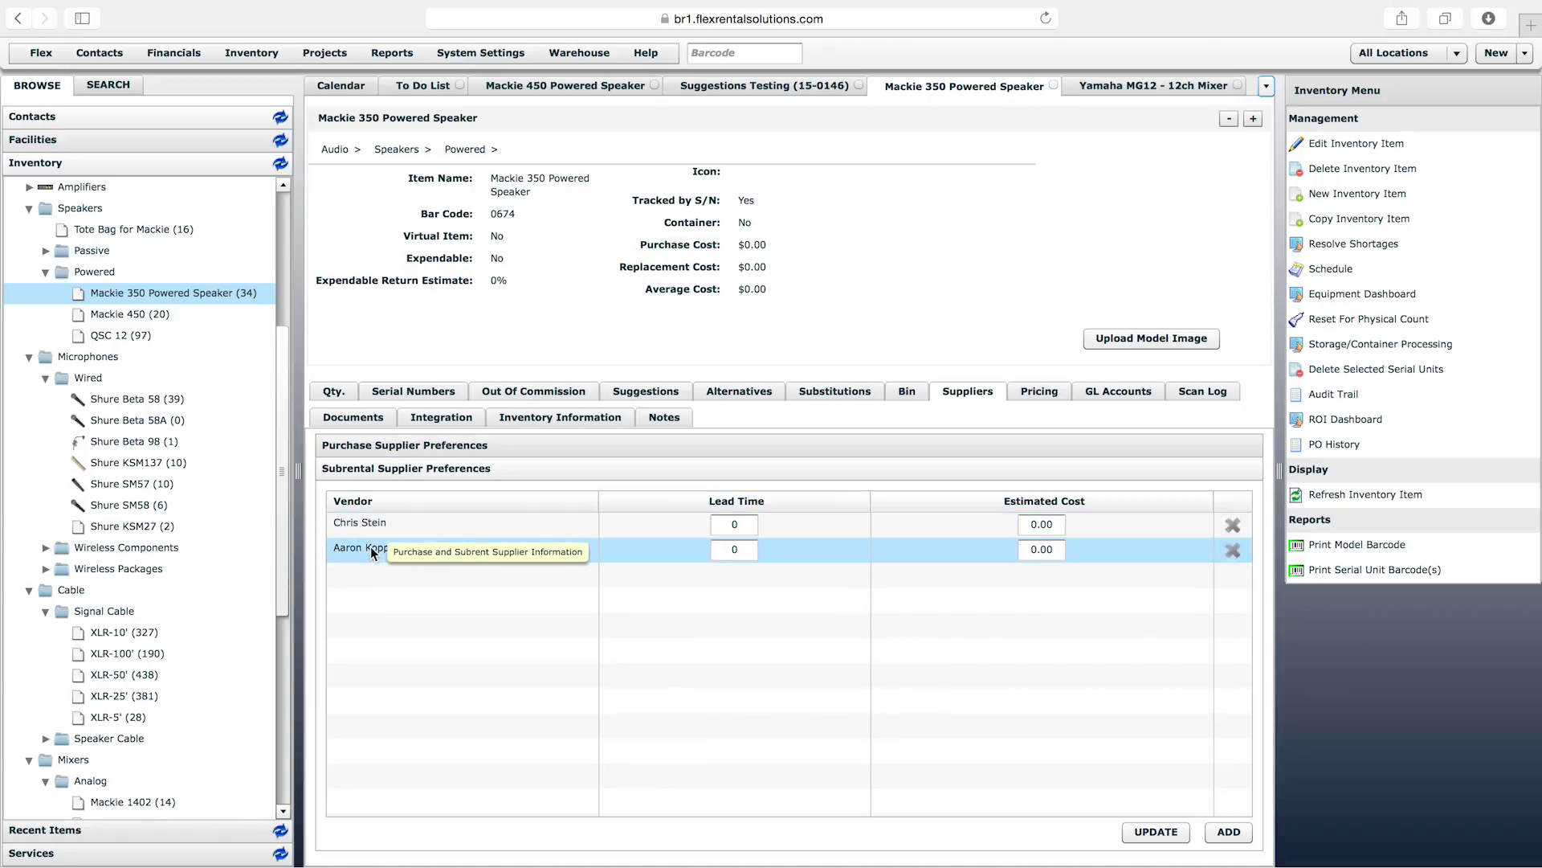
Step: Set the lead time of both subrental suppliers to 2
left_click(736, 523)
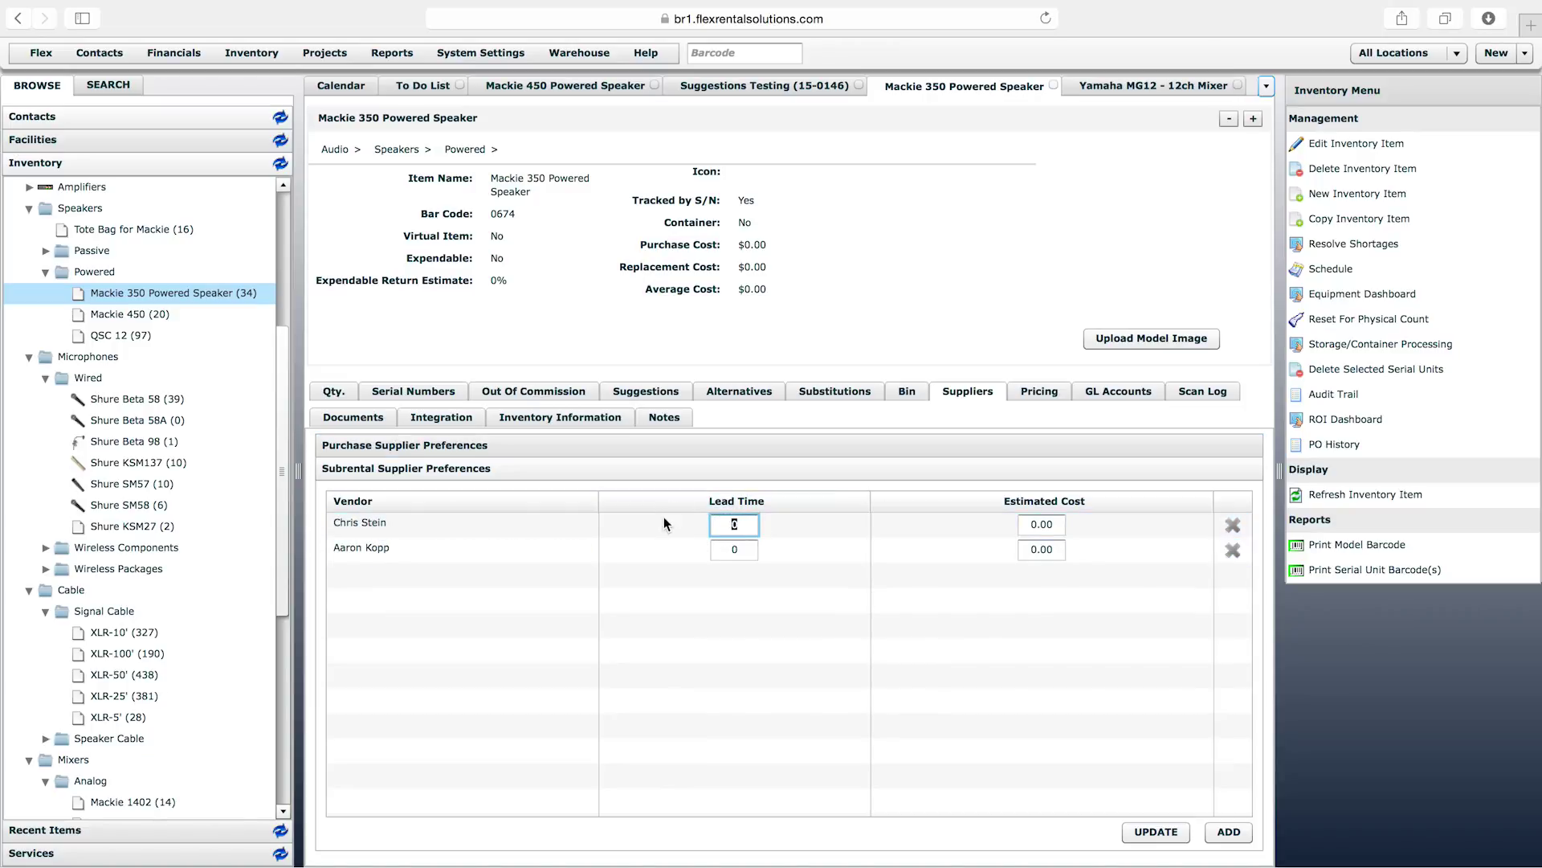
type("2")
left_click(727, 550)
type("2")
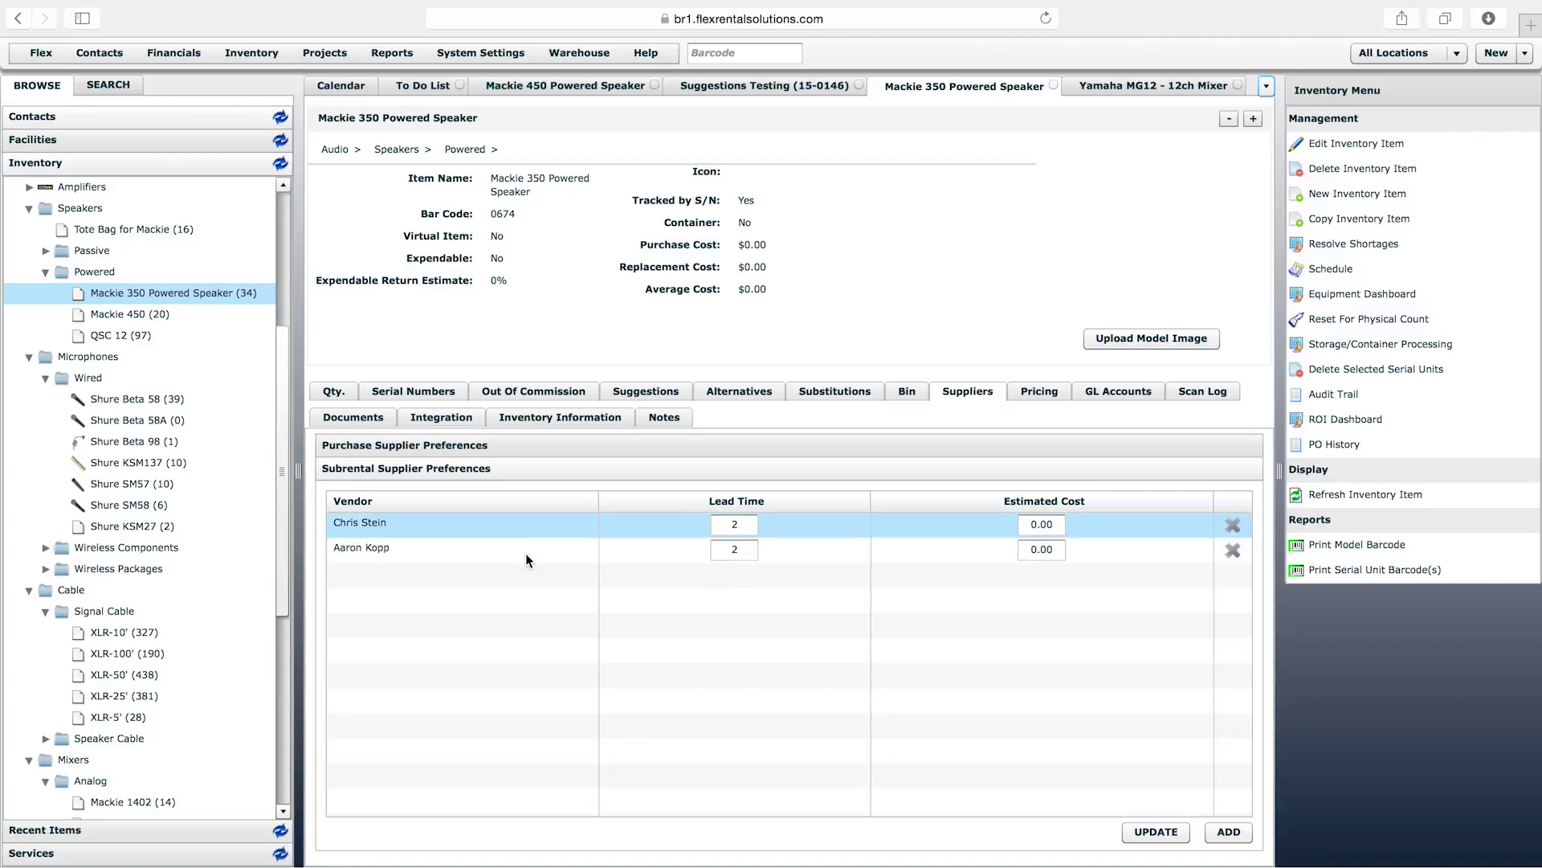
Step: Set the estimated cost to 40.00 for the first subrental supplier and 35.00 for the second, and save the preferences
left_click(1035, 524)
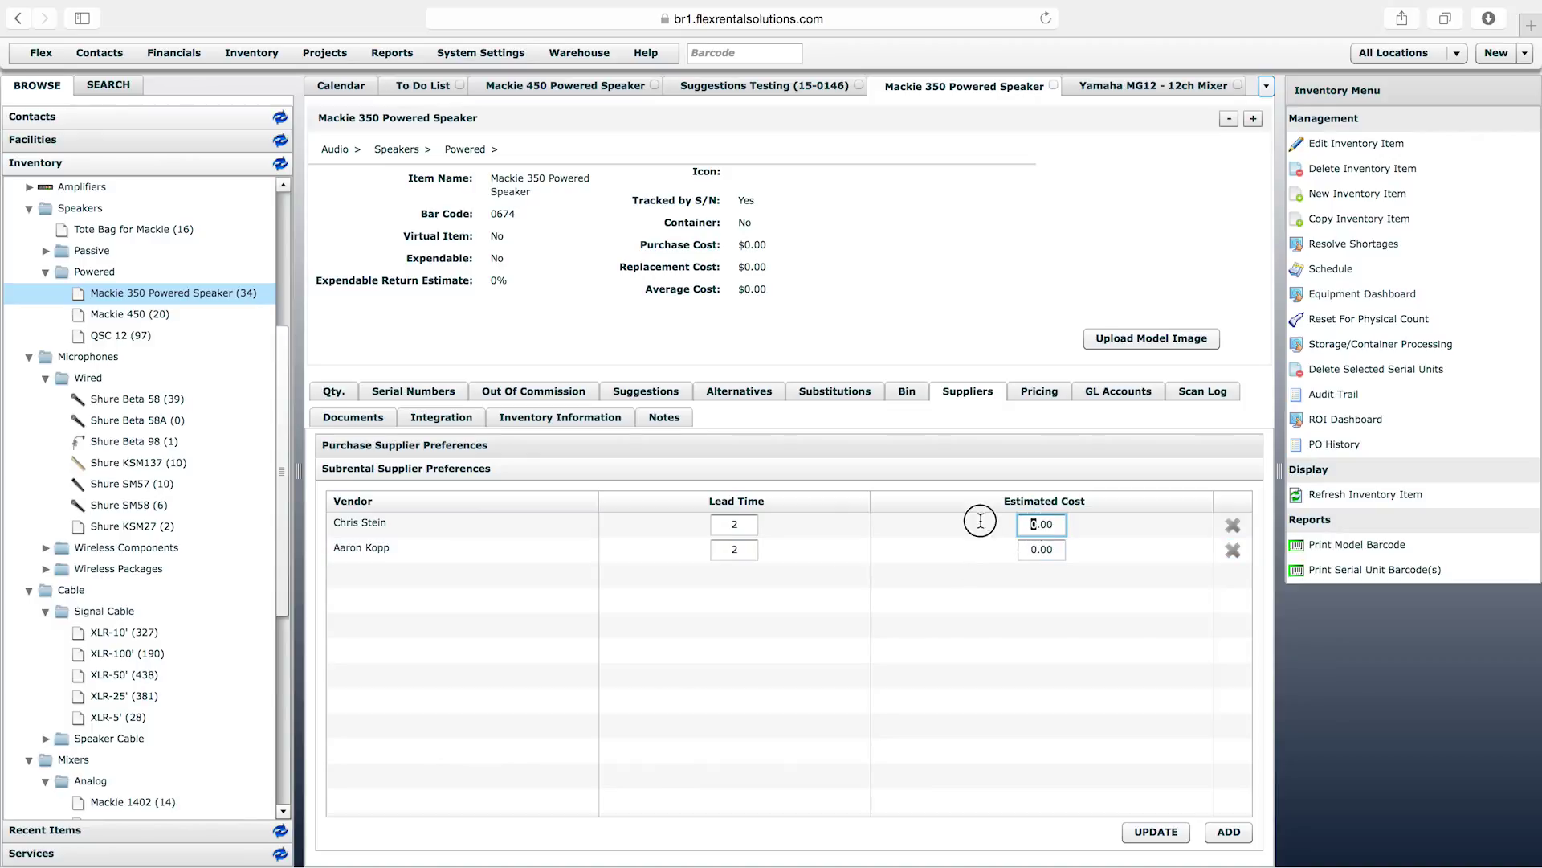
type("4")
left_click(1036, 549)
left_click_drag(1035, 550, 1002, 553)
type("35")
left_click(1028, 640)
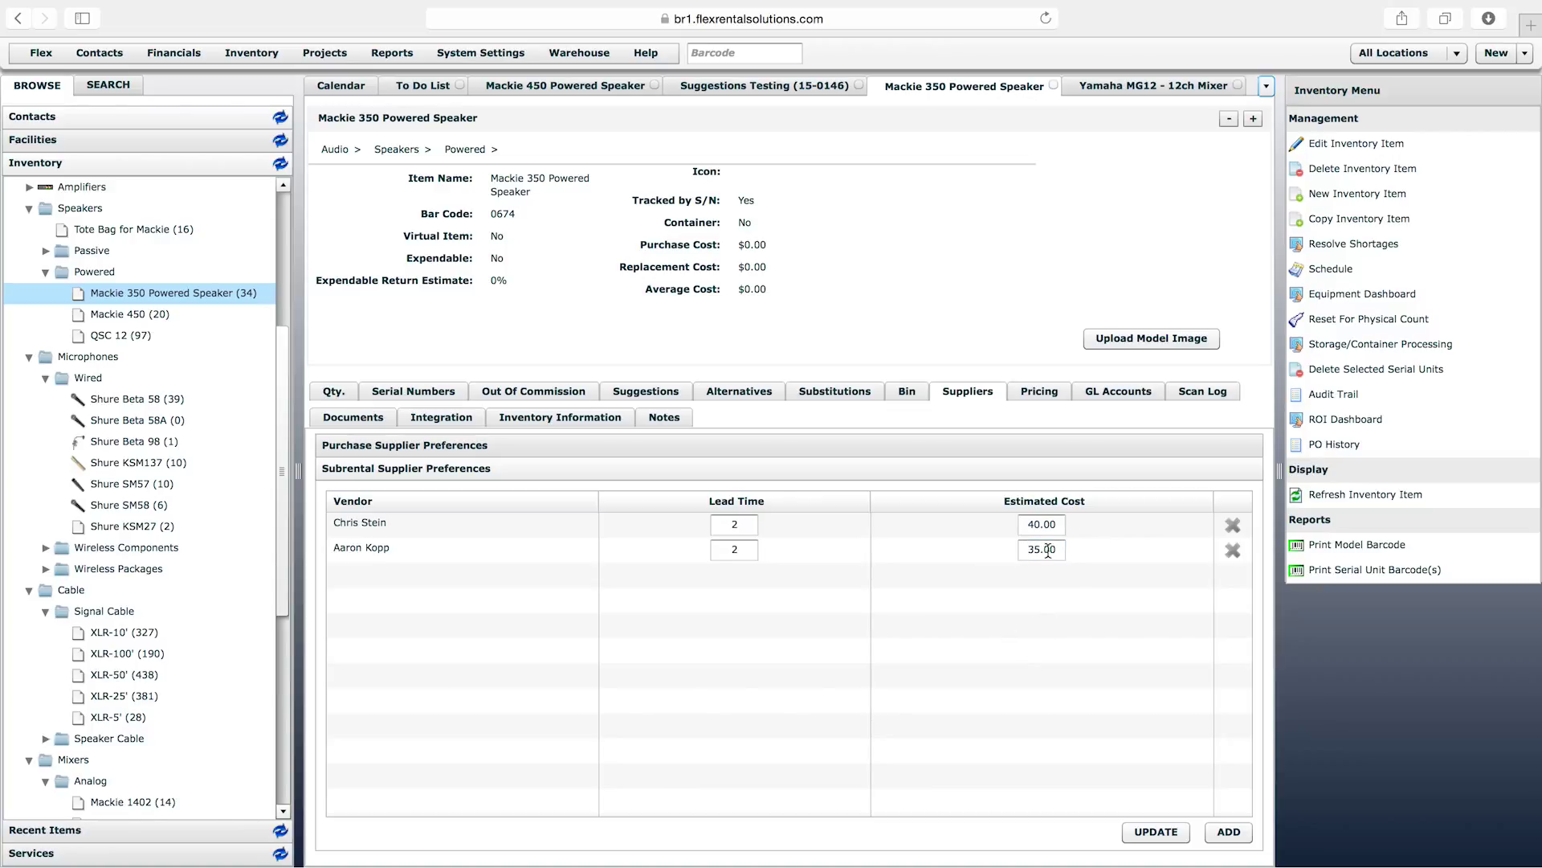
left_click(1148, 834)
left_click(1154, 836)
Step: Resolve the Mackie 350 line's conflict in the Suggestions Testing quote by subrenting from the vendor offering $40.00/2 days
left_click(603, 93)
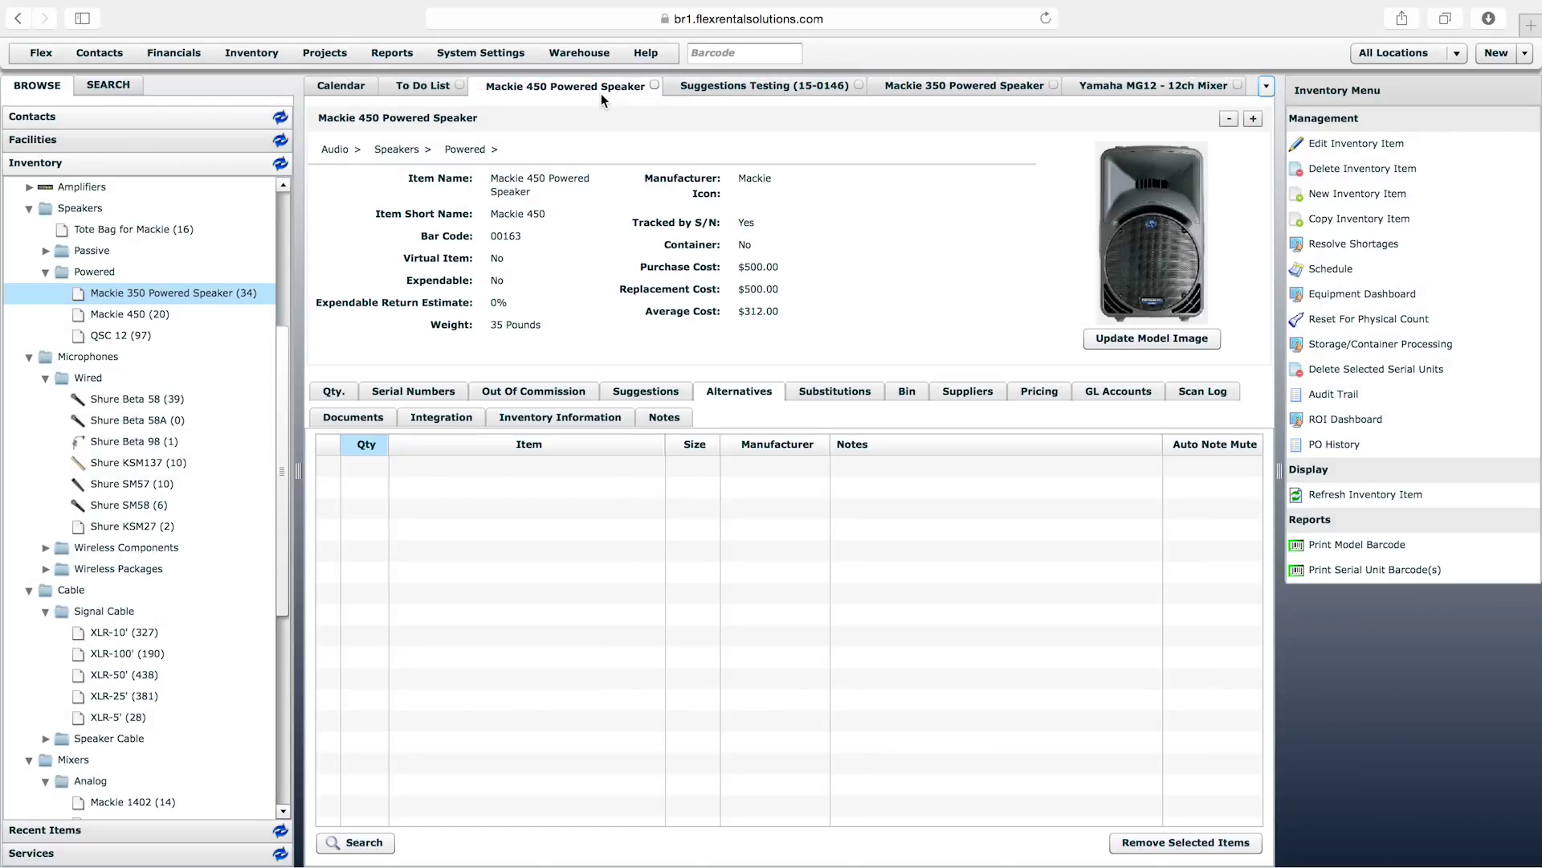
left_click(768, 84)
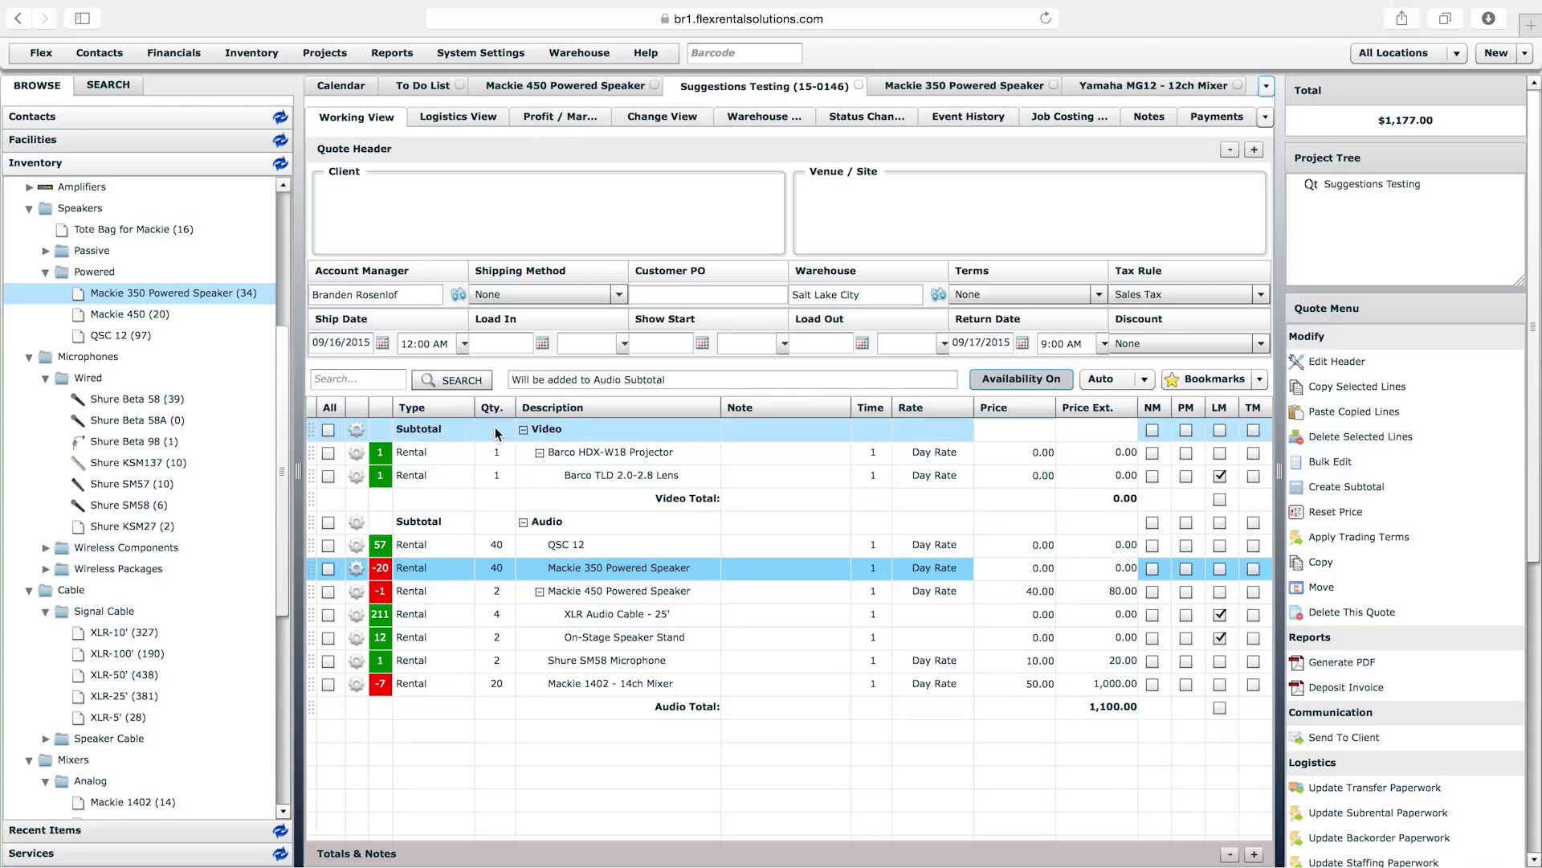
left_click(355, 570)
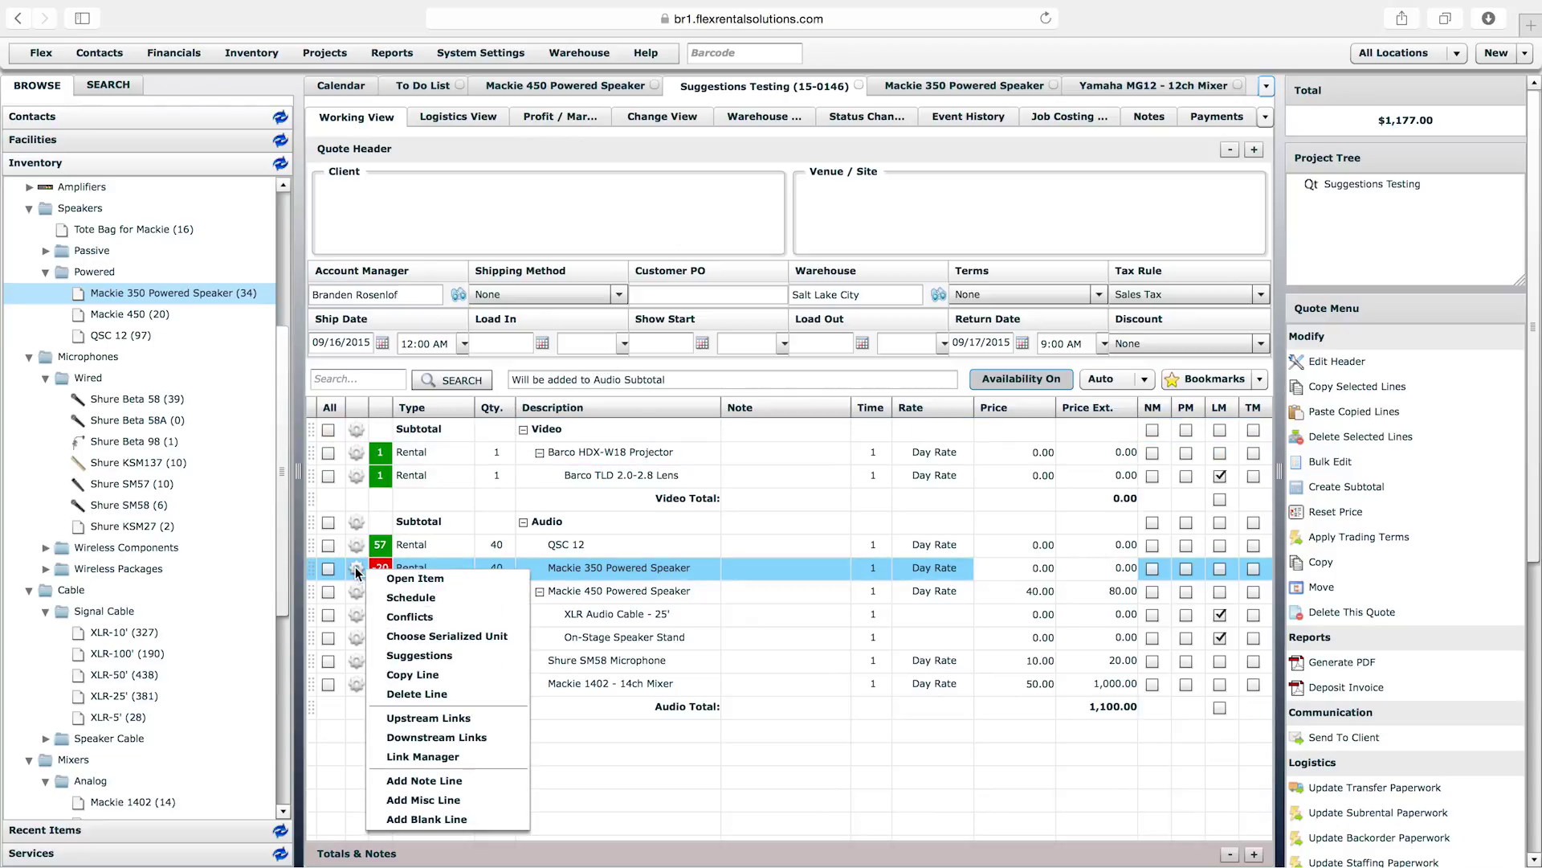
left_click(412, 617)
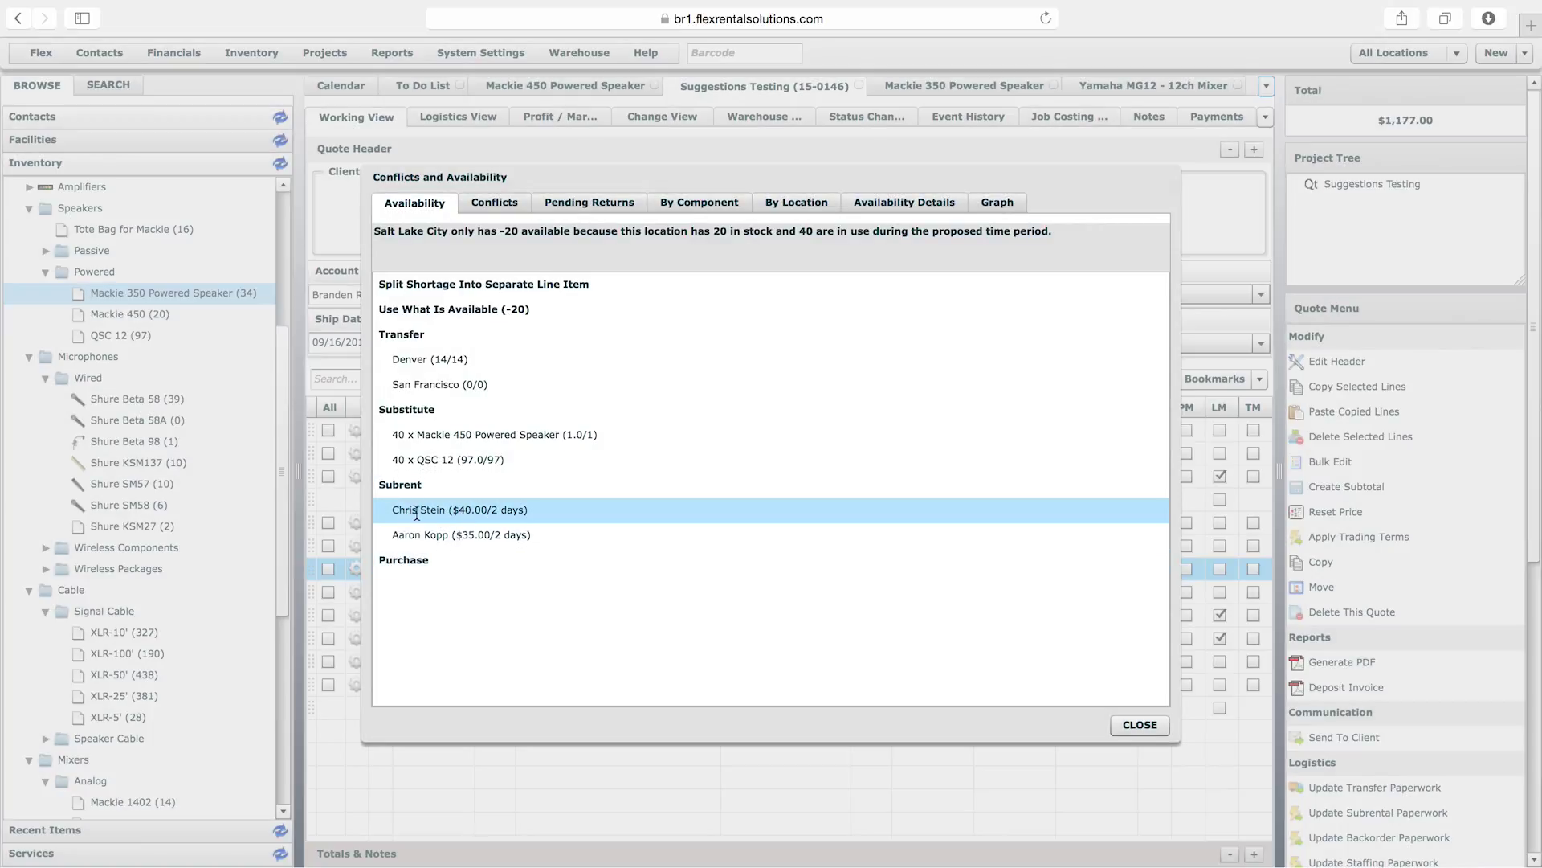
left_click_drag(394, 510, 552, 511)
double_click(554, 511)
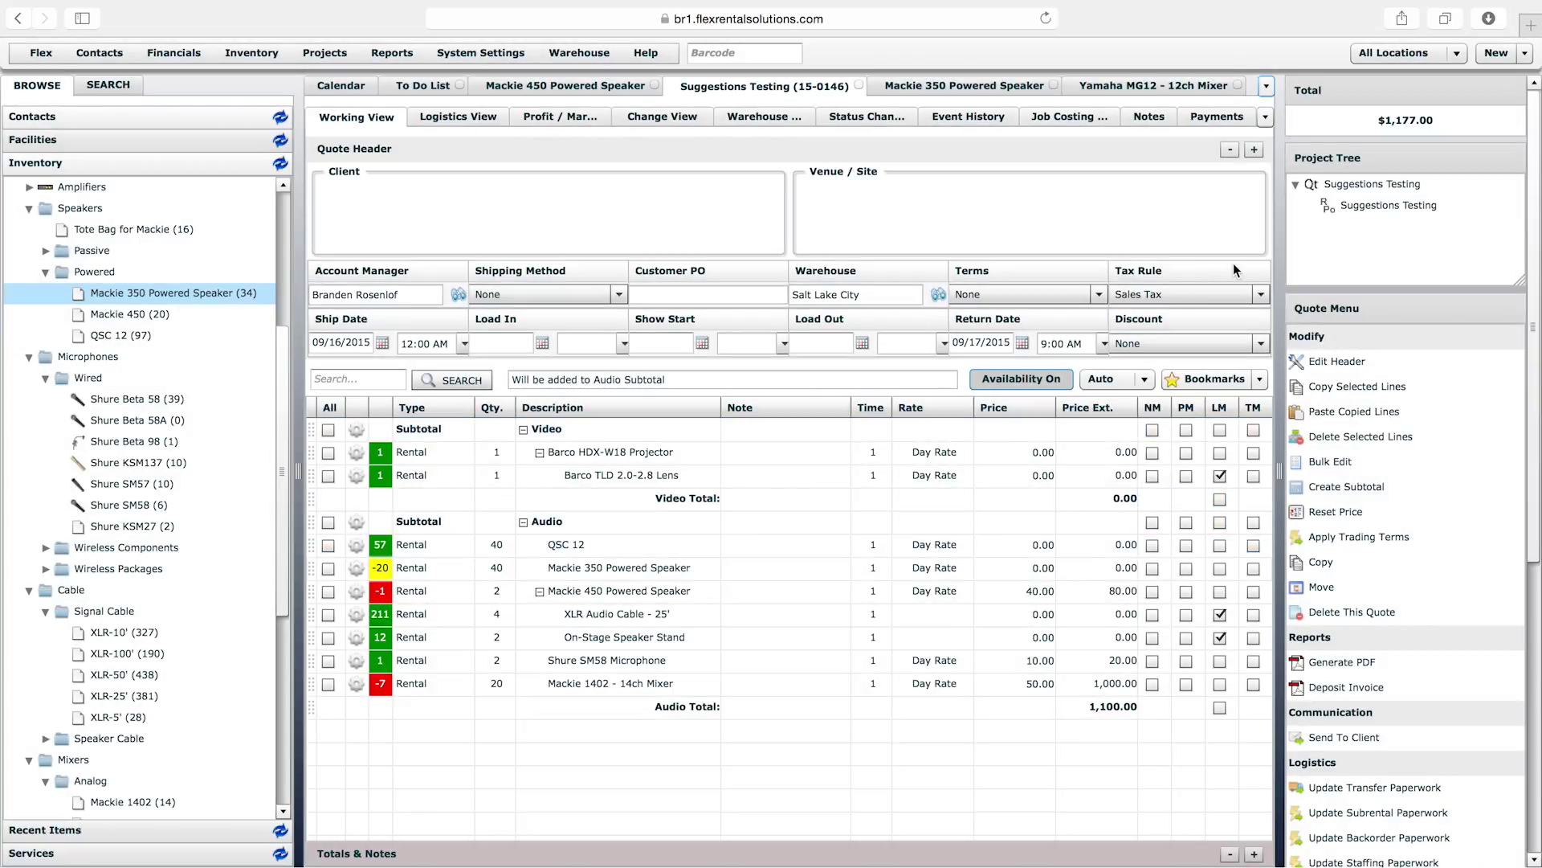
Step: Review the conflict options for the quote's Mackie 350 Powered Speaker line and open the linked Suggestions Testing rental PO
left_click(356, 568)
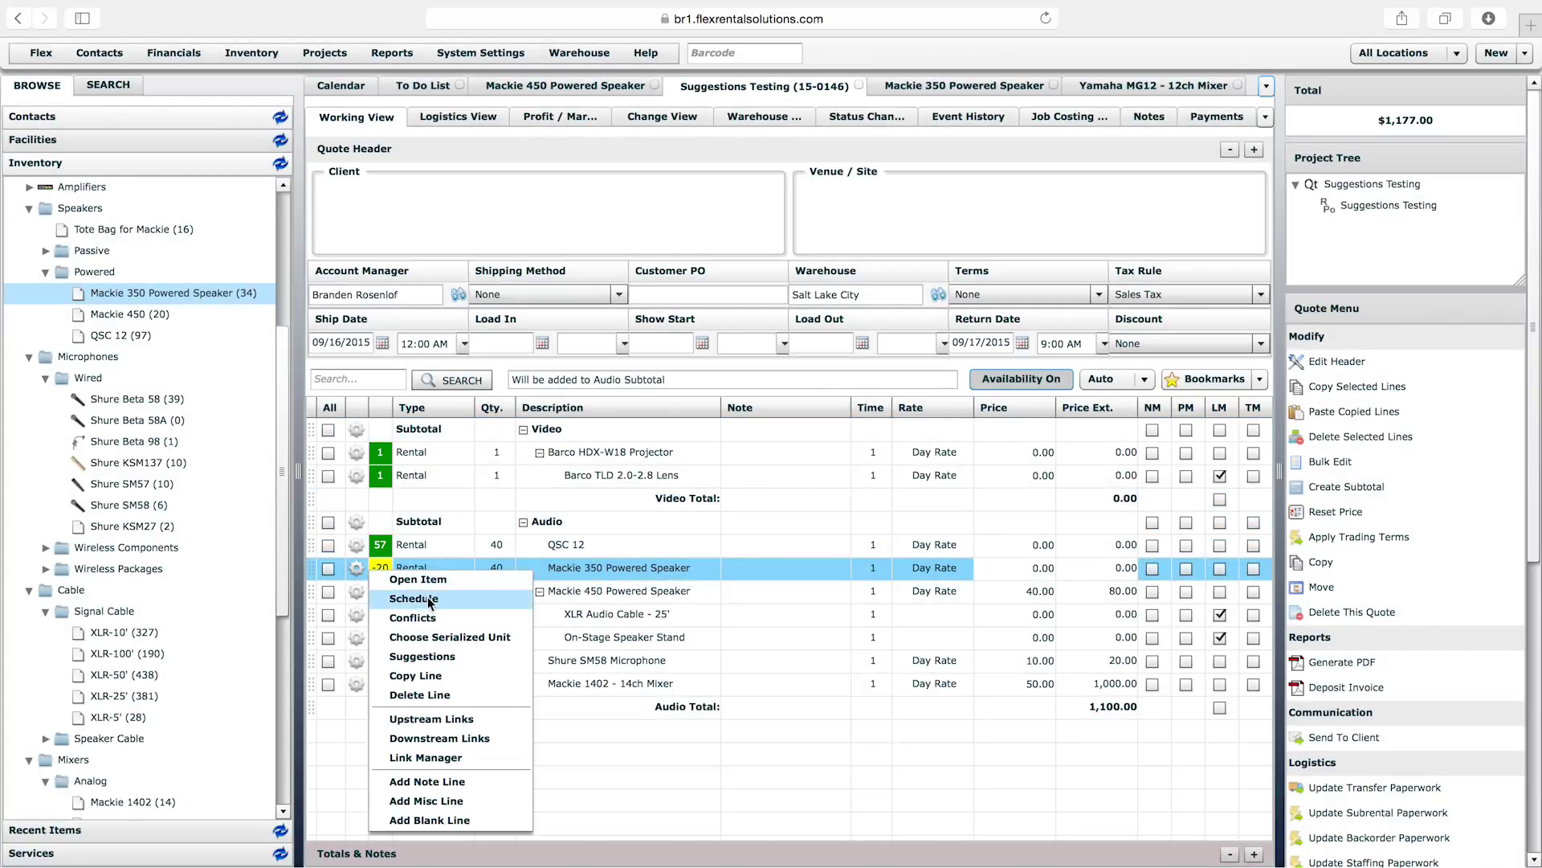
left_click(435, 619)
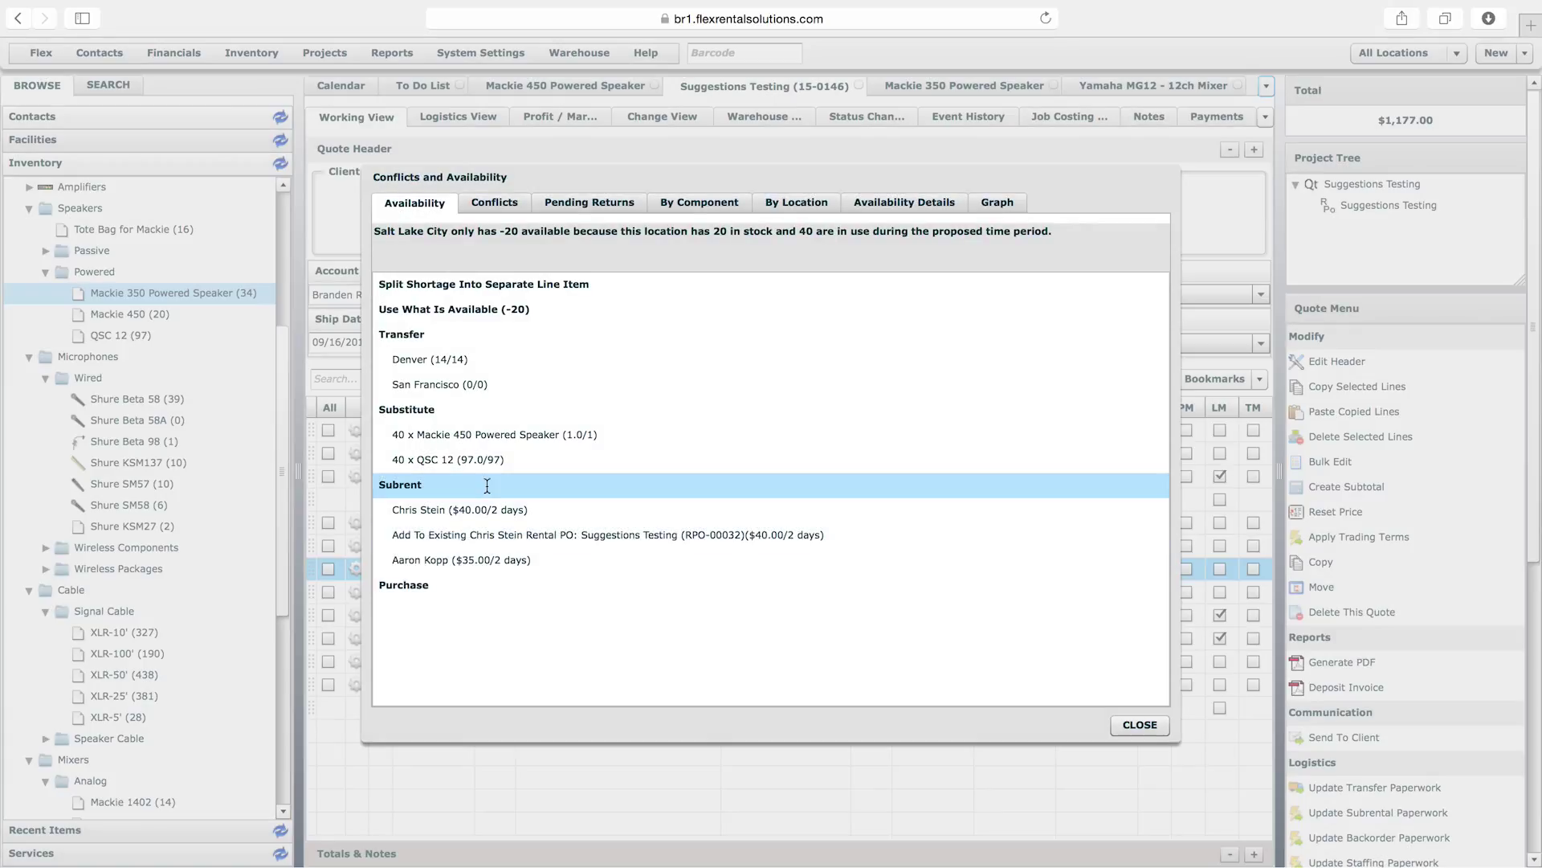
left_click(1124, 727)
left_click(1365, 204)
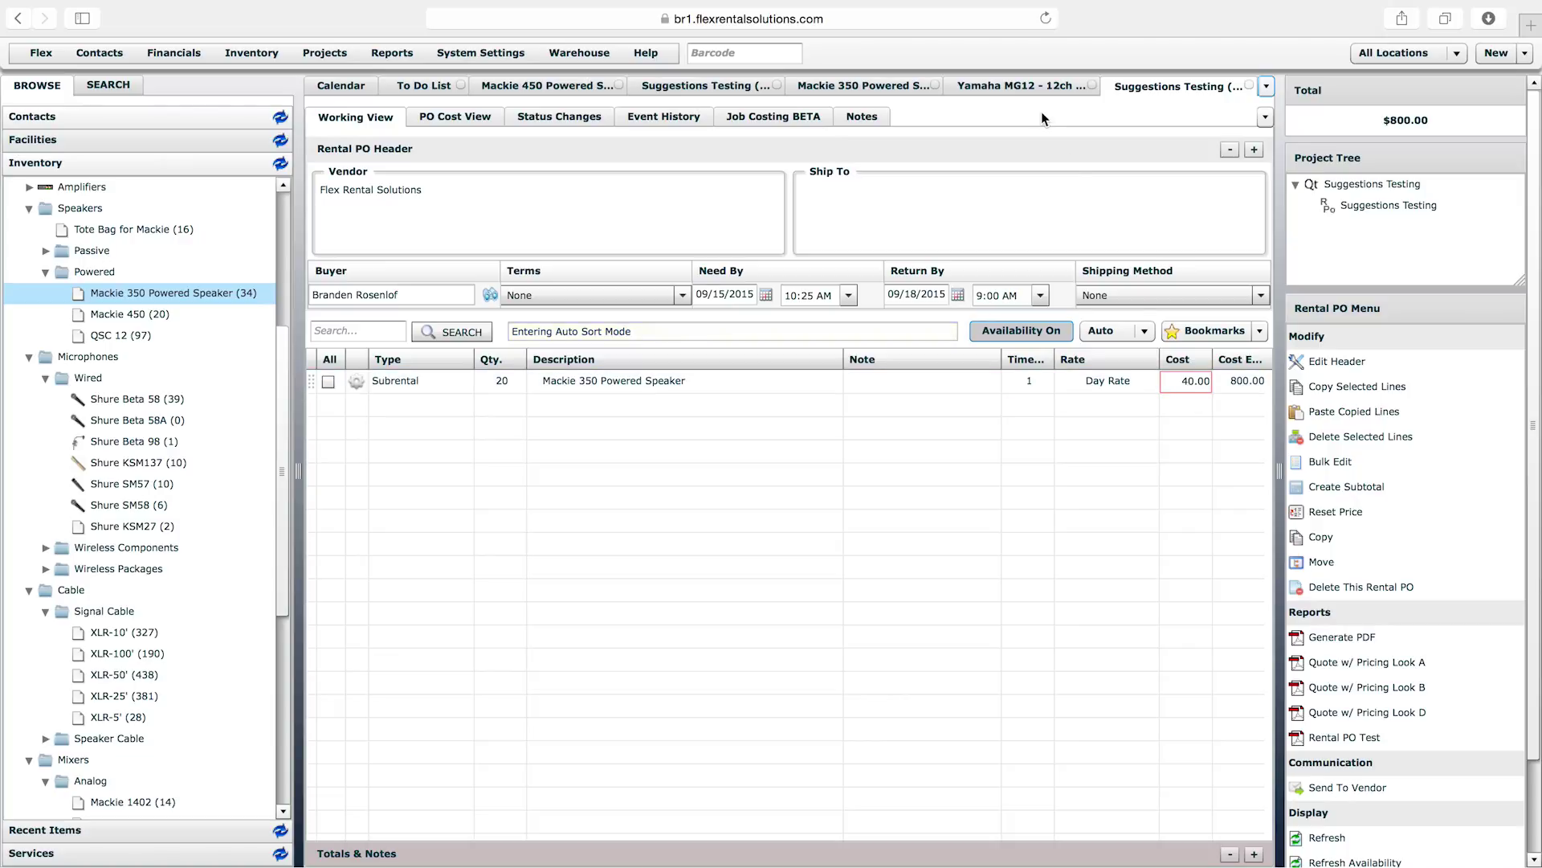
Step: Add the Flex Rental Solutions vendor contact as a purchase supplier for the Mackie 350 Powered Speaker
left_click(850, 87)
left_click(407, 446)
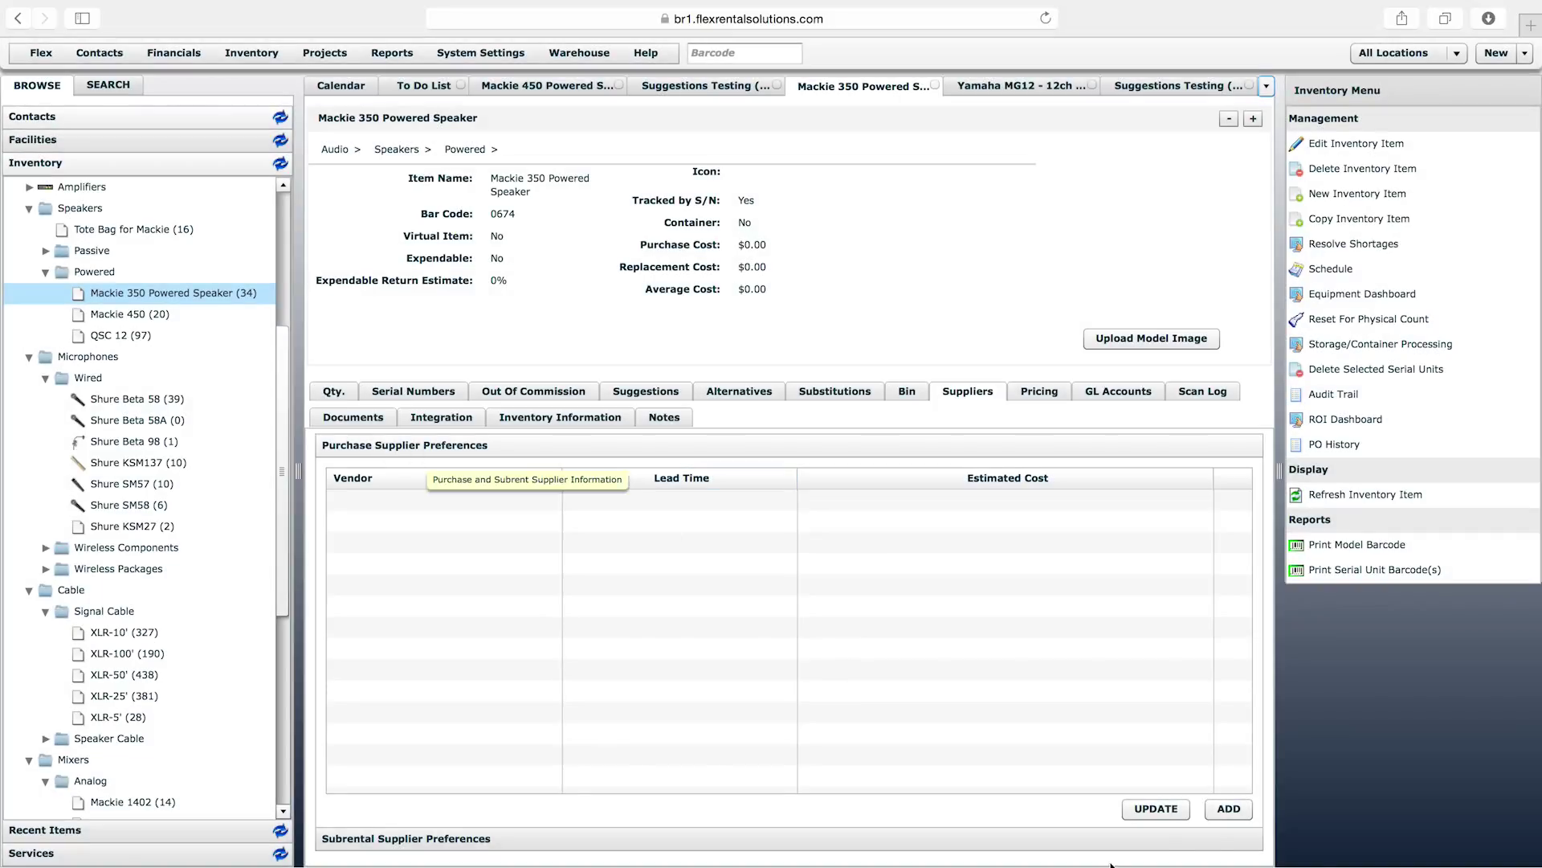
left_click(1226, 810)
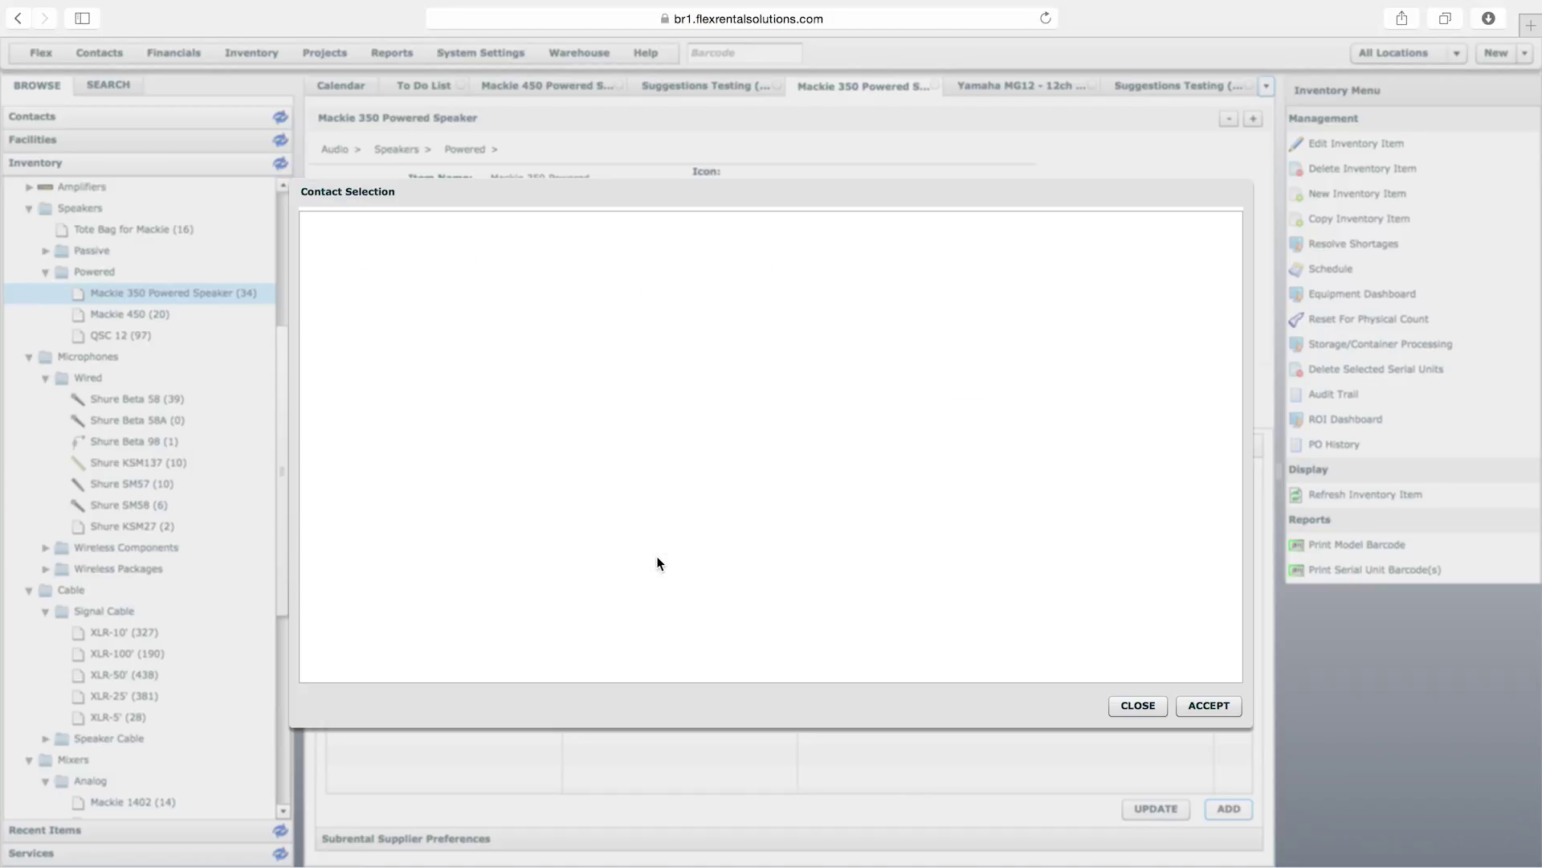
type("chris")
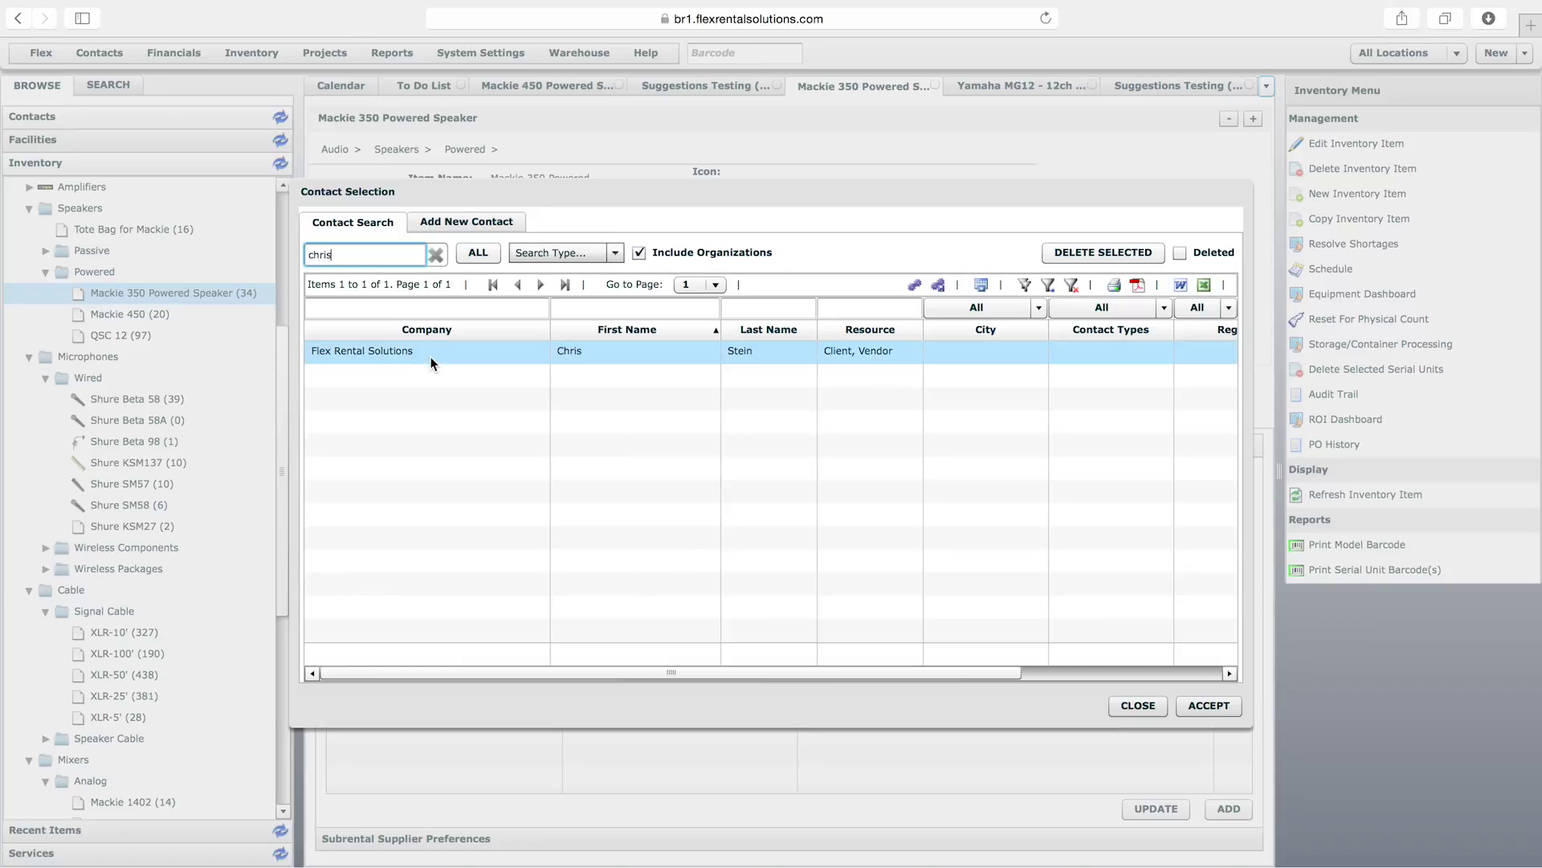
double_click(431, 355)
Step: Set the purchase supplier's lead time to 3 and estimated cost to 450.00, and save the preferences
left_click(679, 501)
type("3")
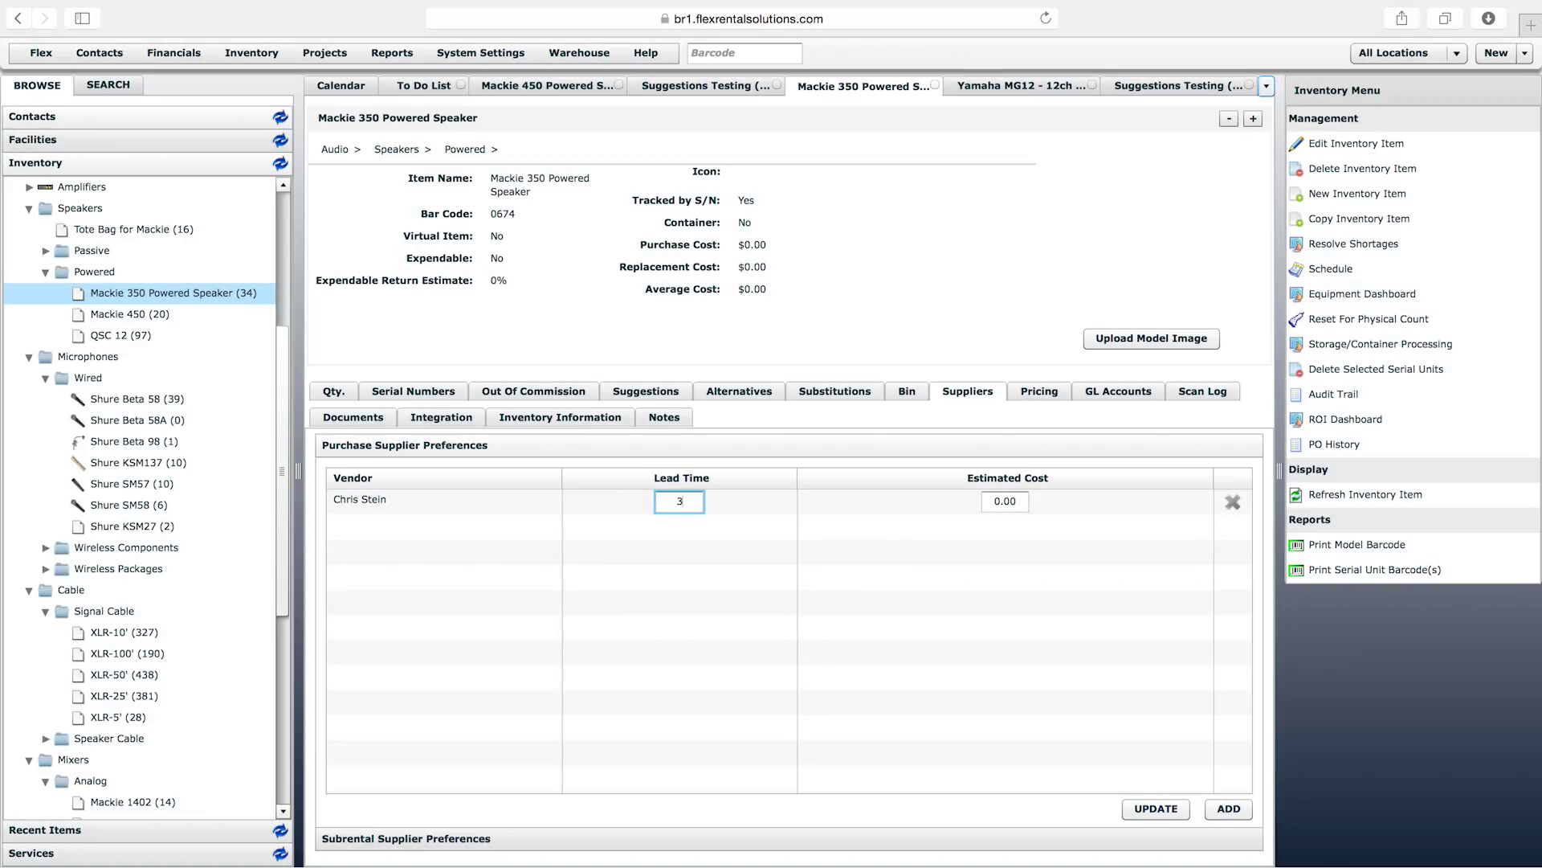
left_click(984, 504)
type("450")
left_click(1139, 809)
Step: Check the purchase options for resolving the Mackie 350 line's conflict in the Suggestions Testing quote
left_click(728, 84)
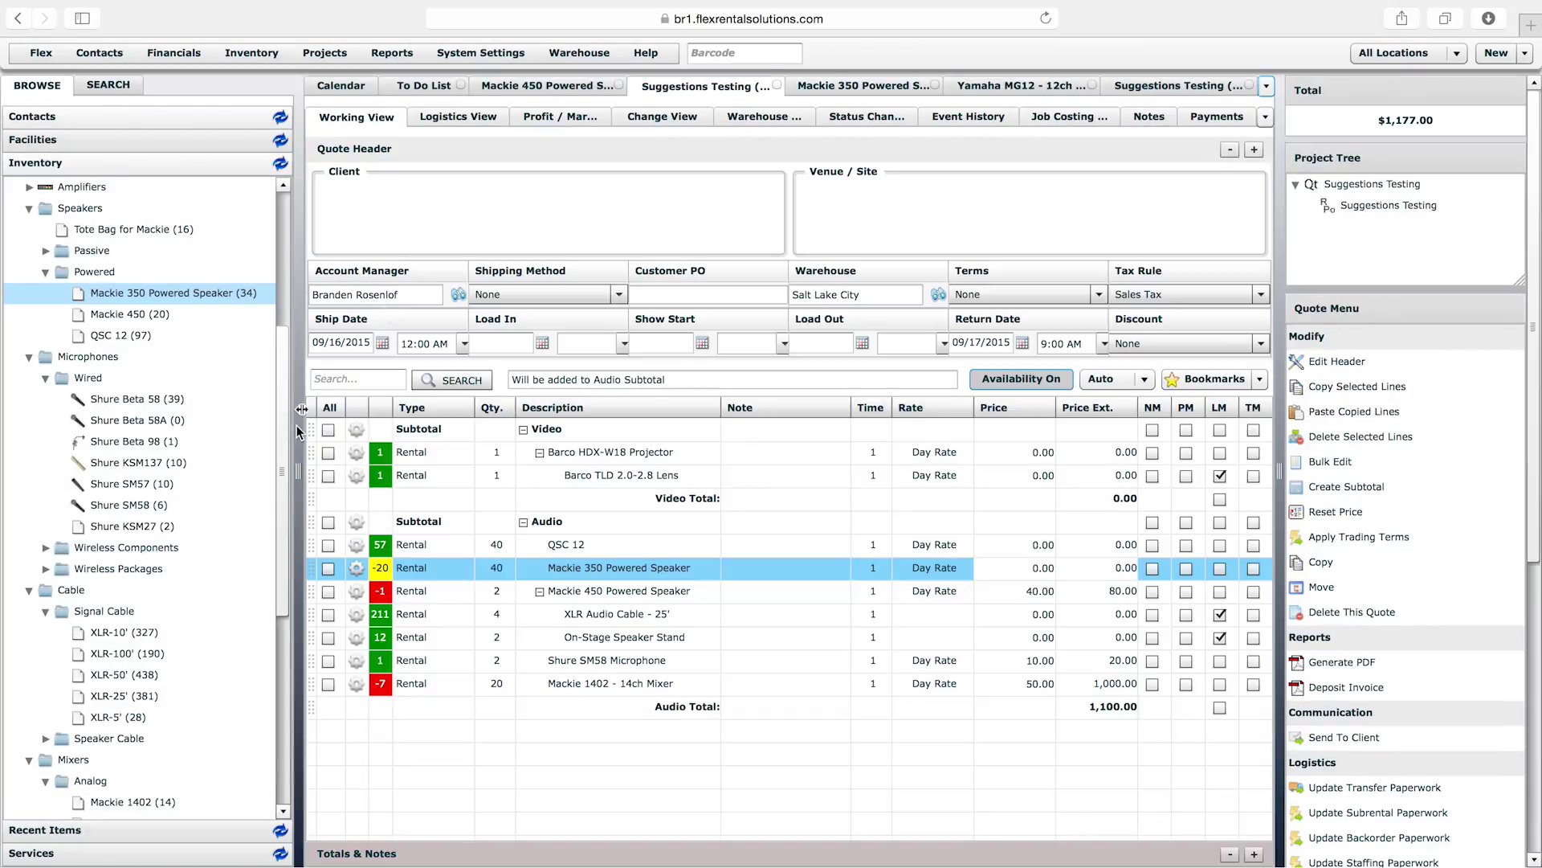
left_click(357, 570)
left_click(403, 613)
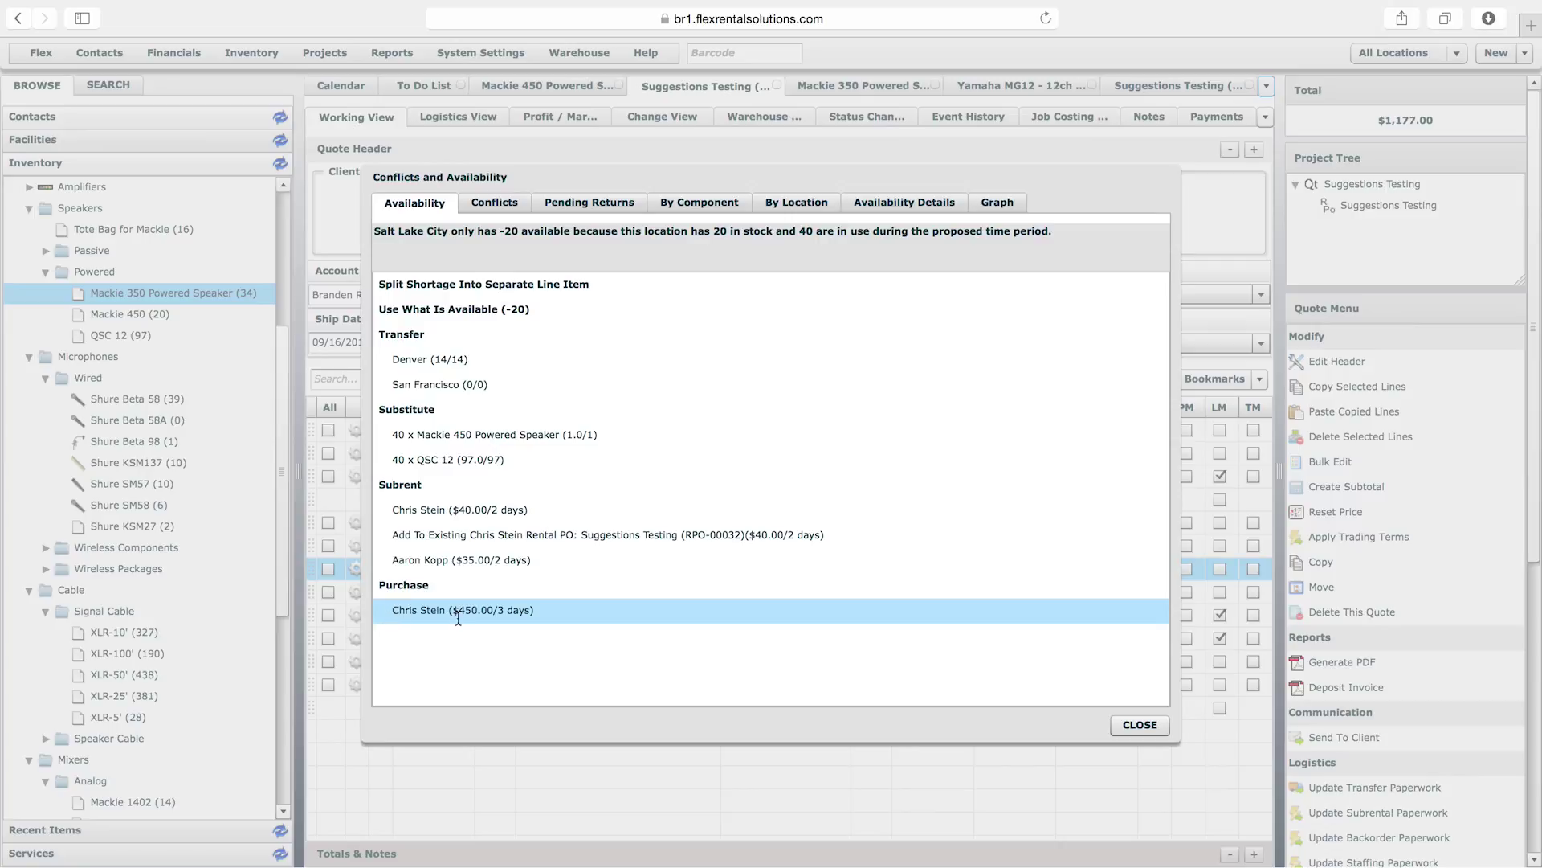
left_click(1139, 724)
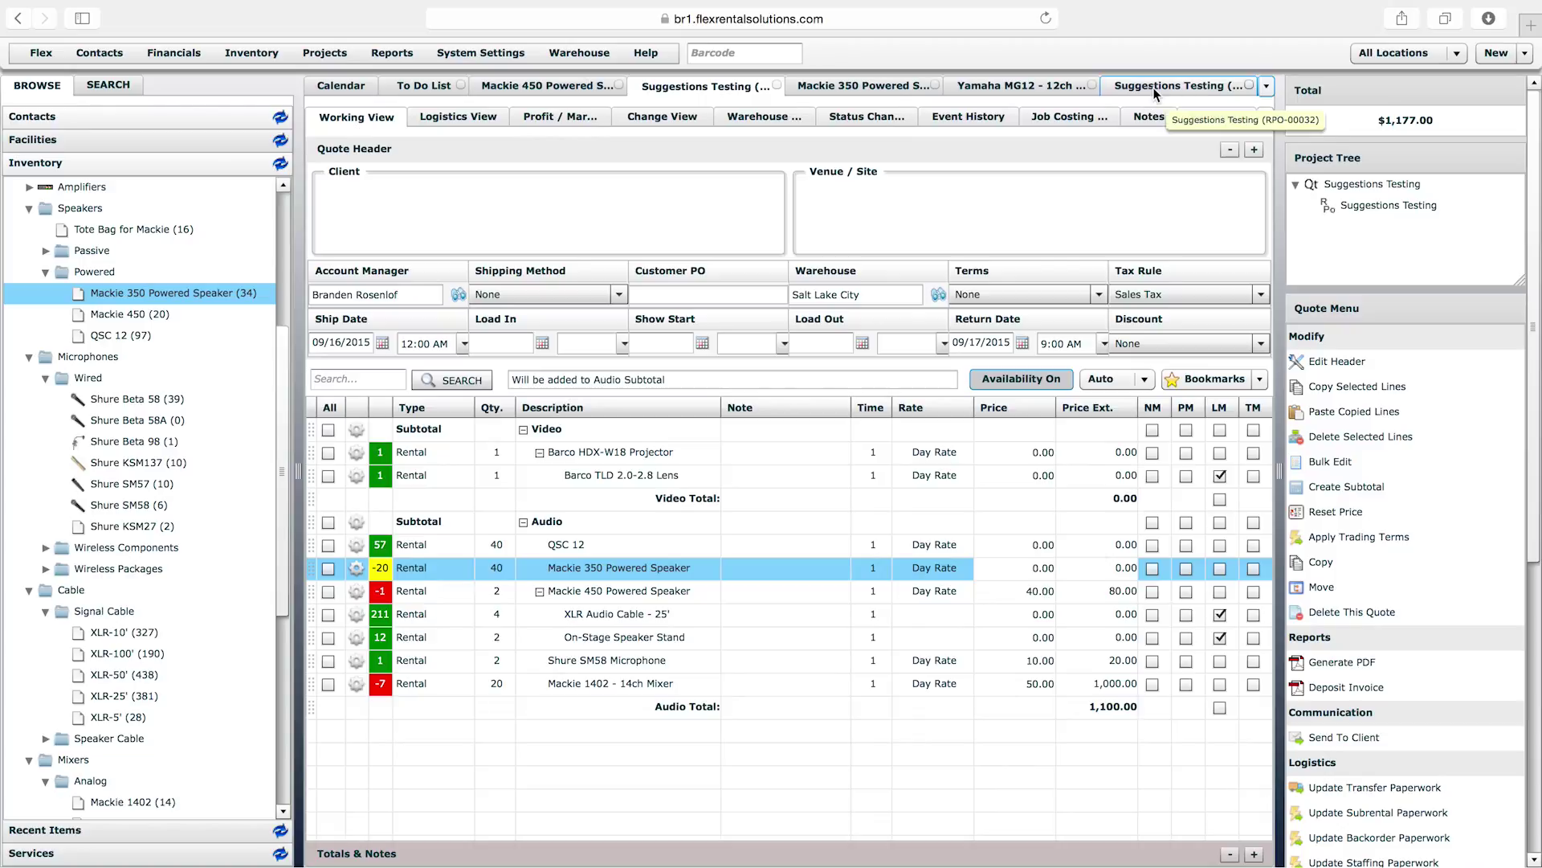
Step: Examine the sales account choices for the Rental resource type in the Mackie 350 Powered Speaker's GL accounts
left_click(883, 90)
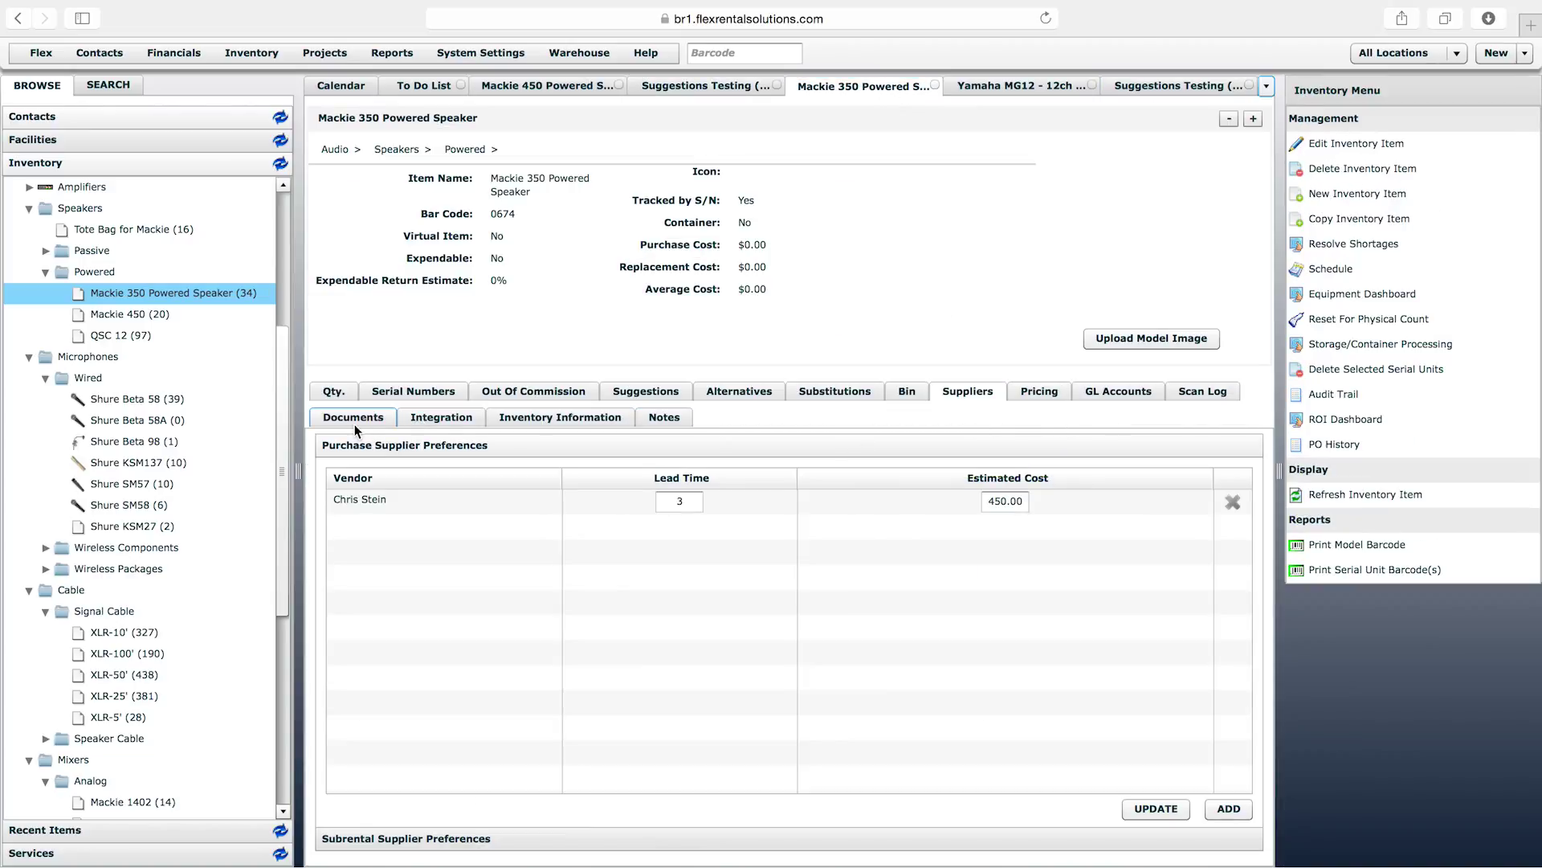
left_click(1138, 397)
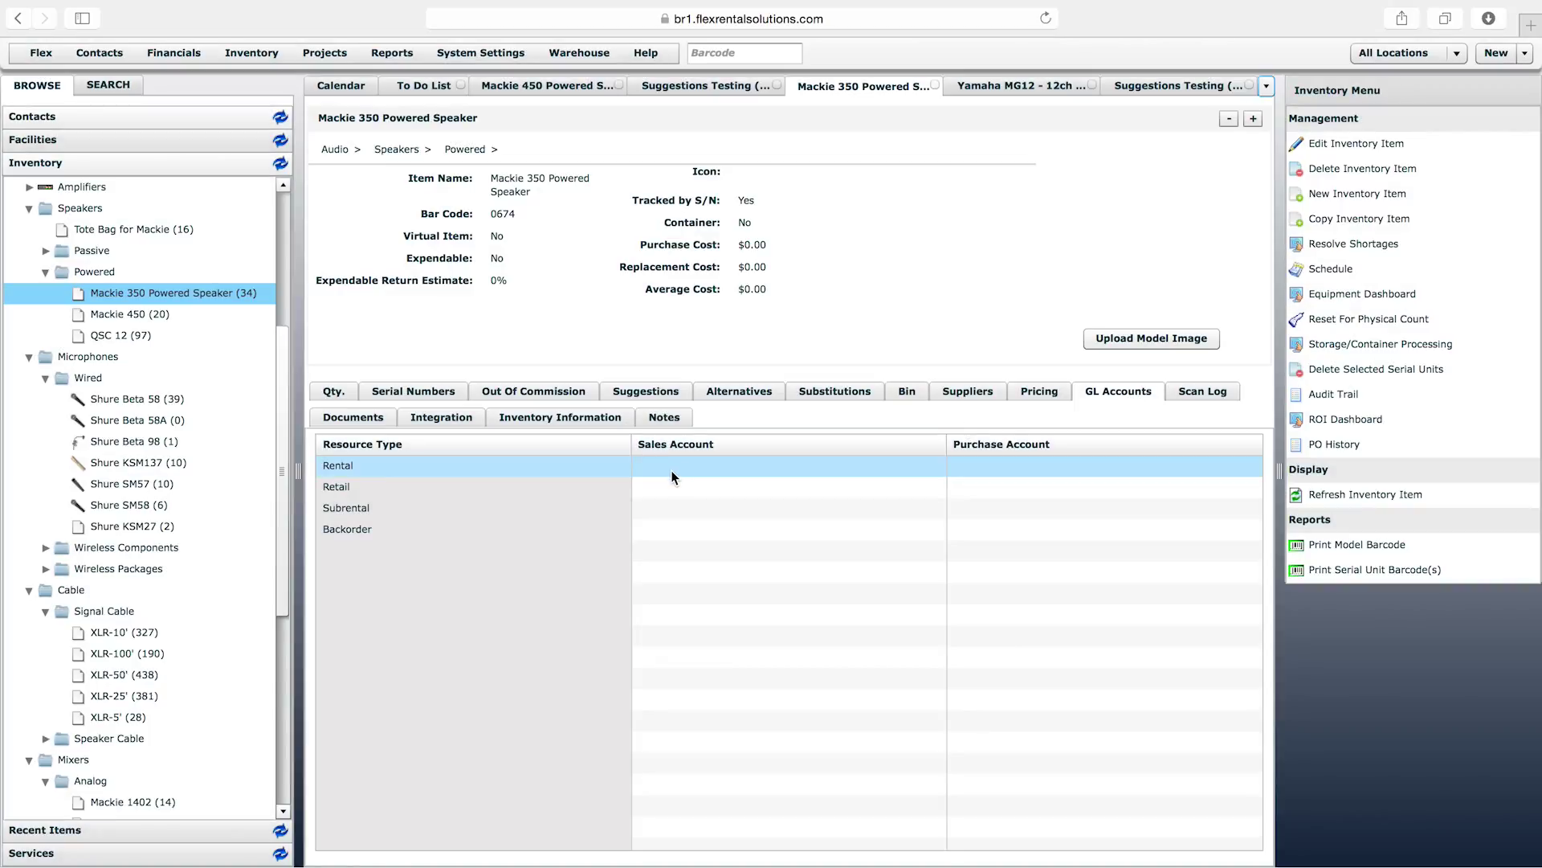
left_click(727, 466)
left_click(728, 465)
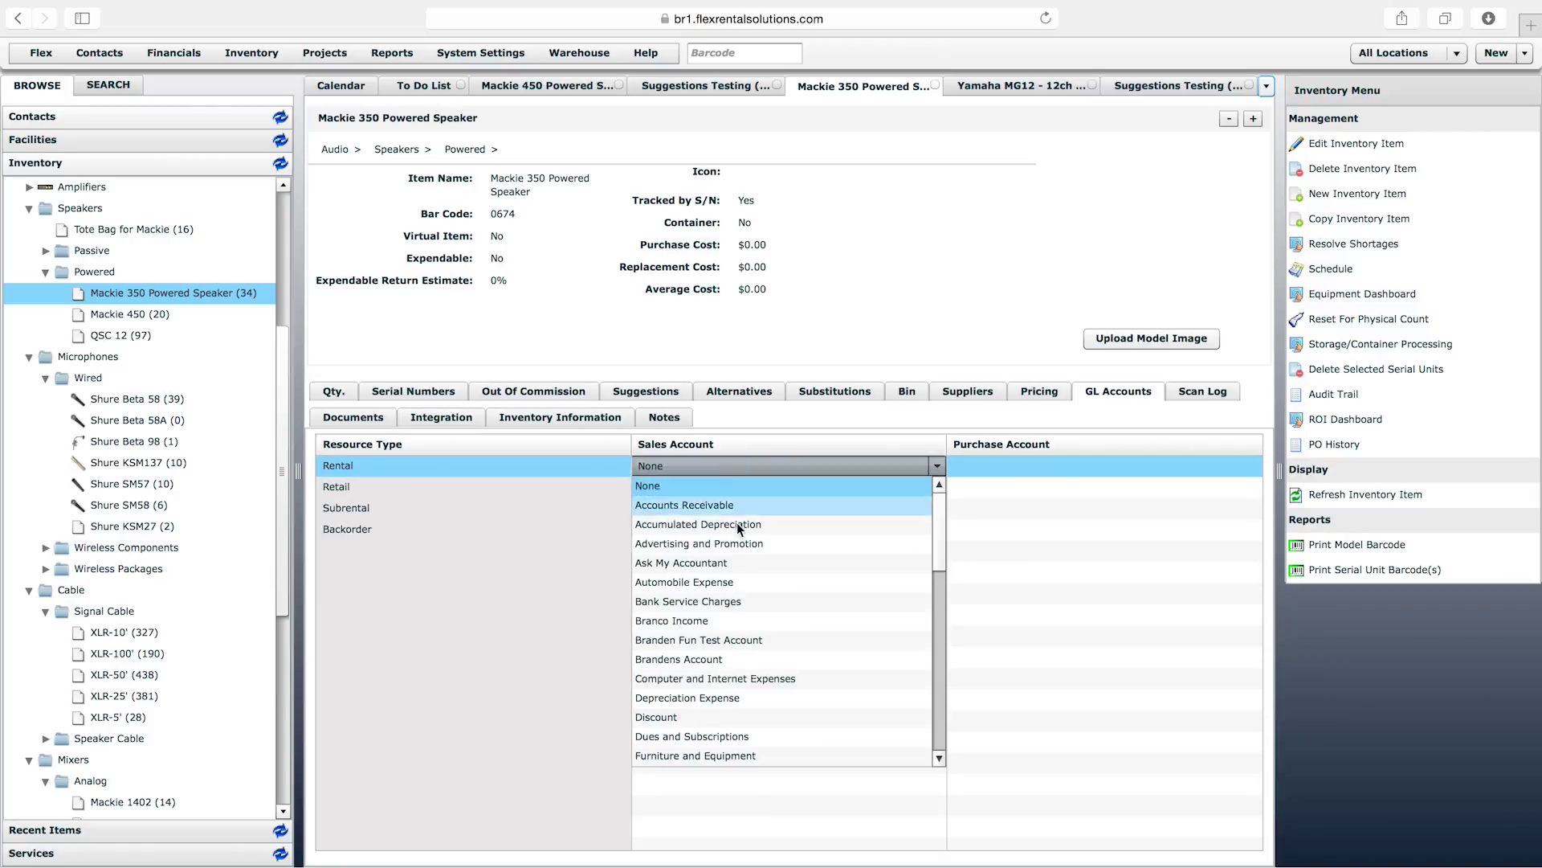
left_click(956, 358)
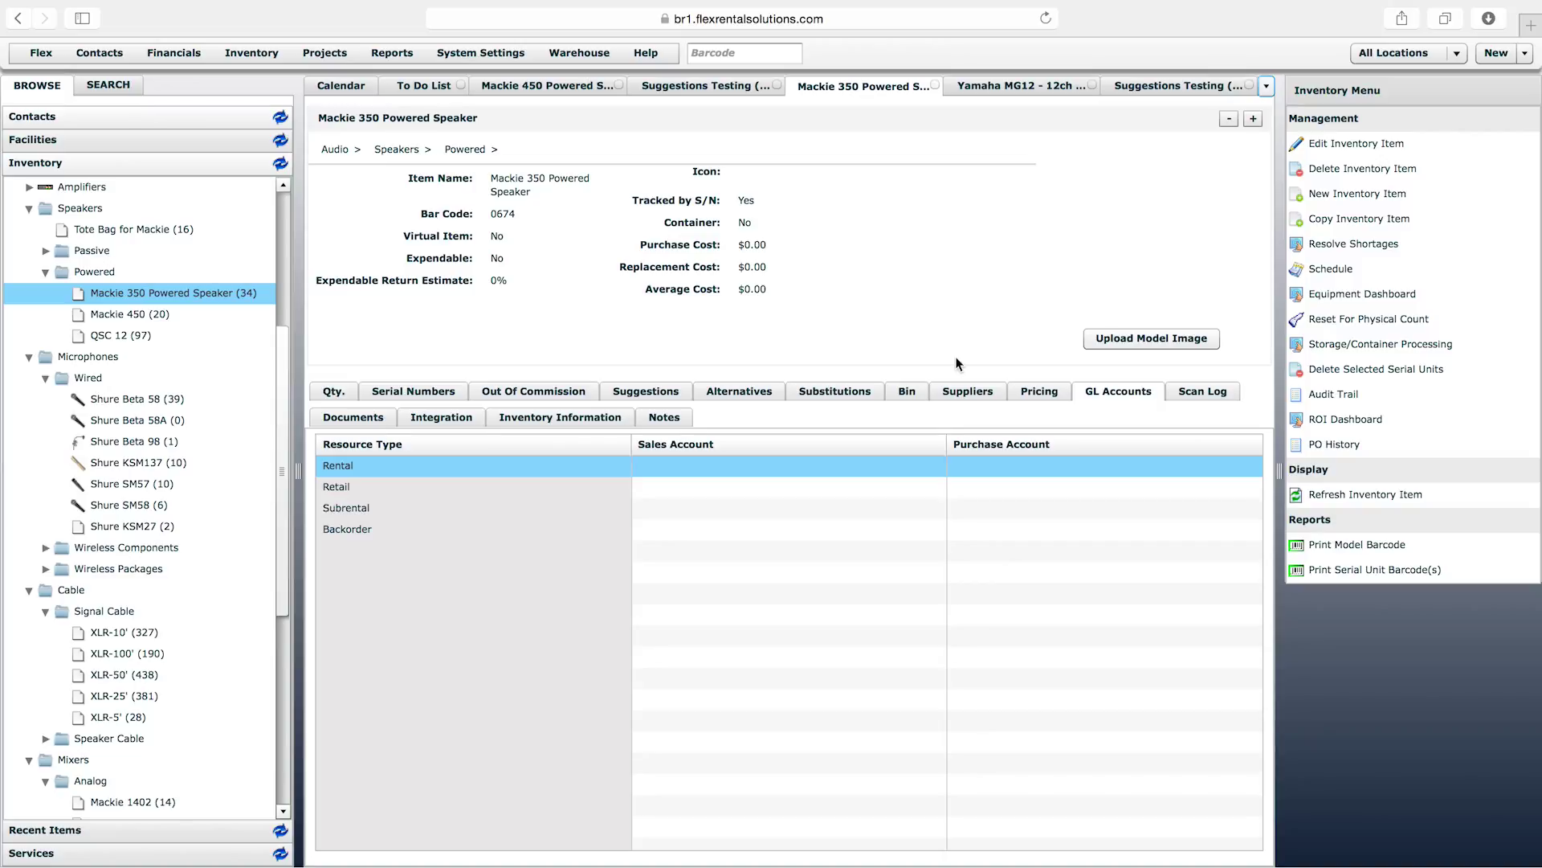
Step: Review the Mackie 350 Powered Speaker's scan log history
left_click(1232, 396)
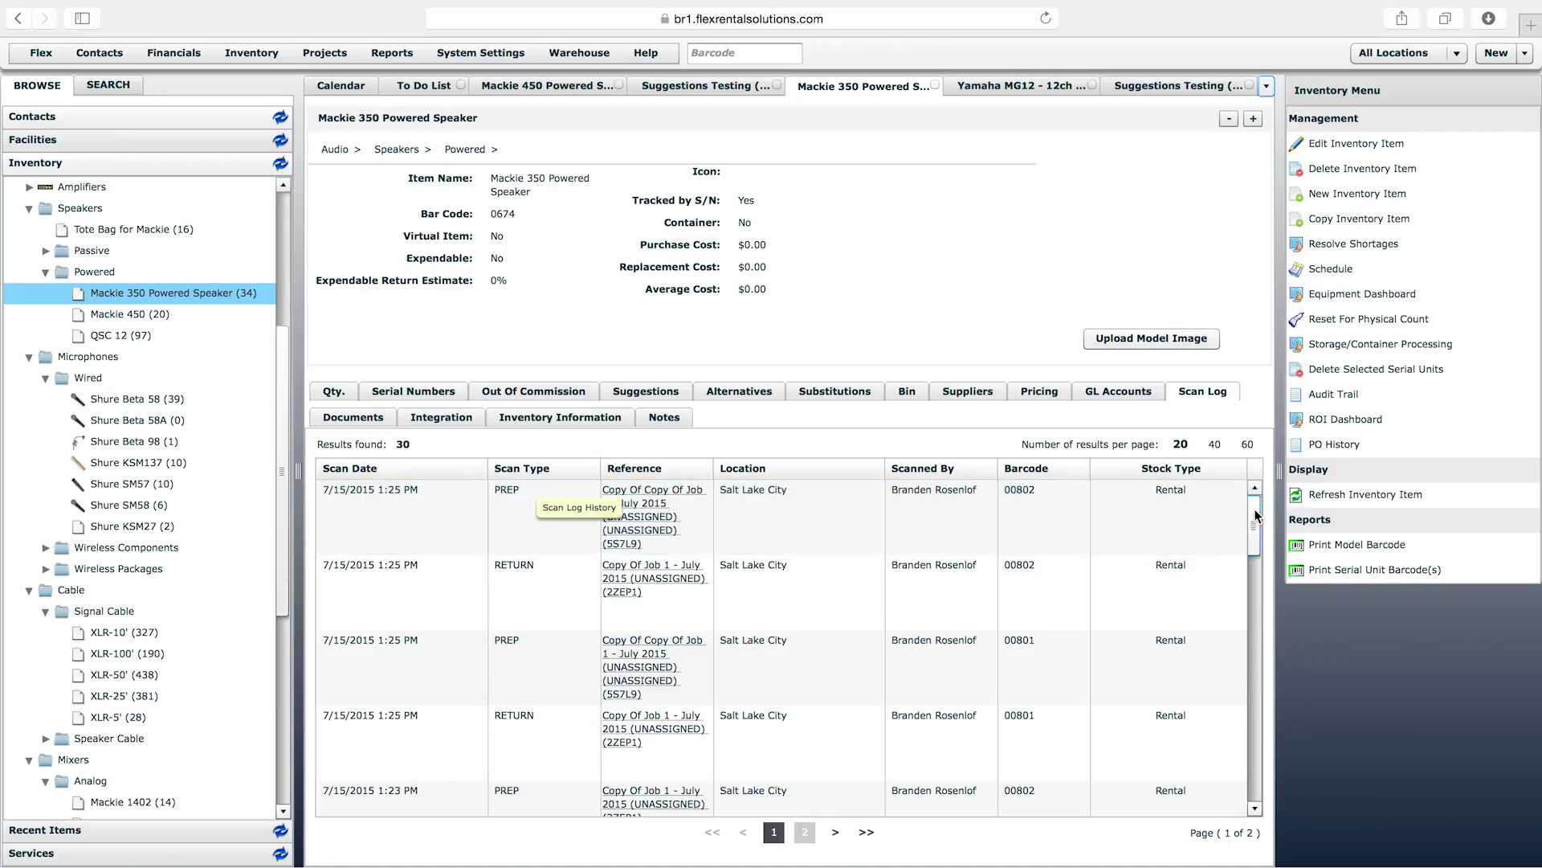
left_click(562, 200)
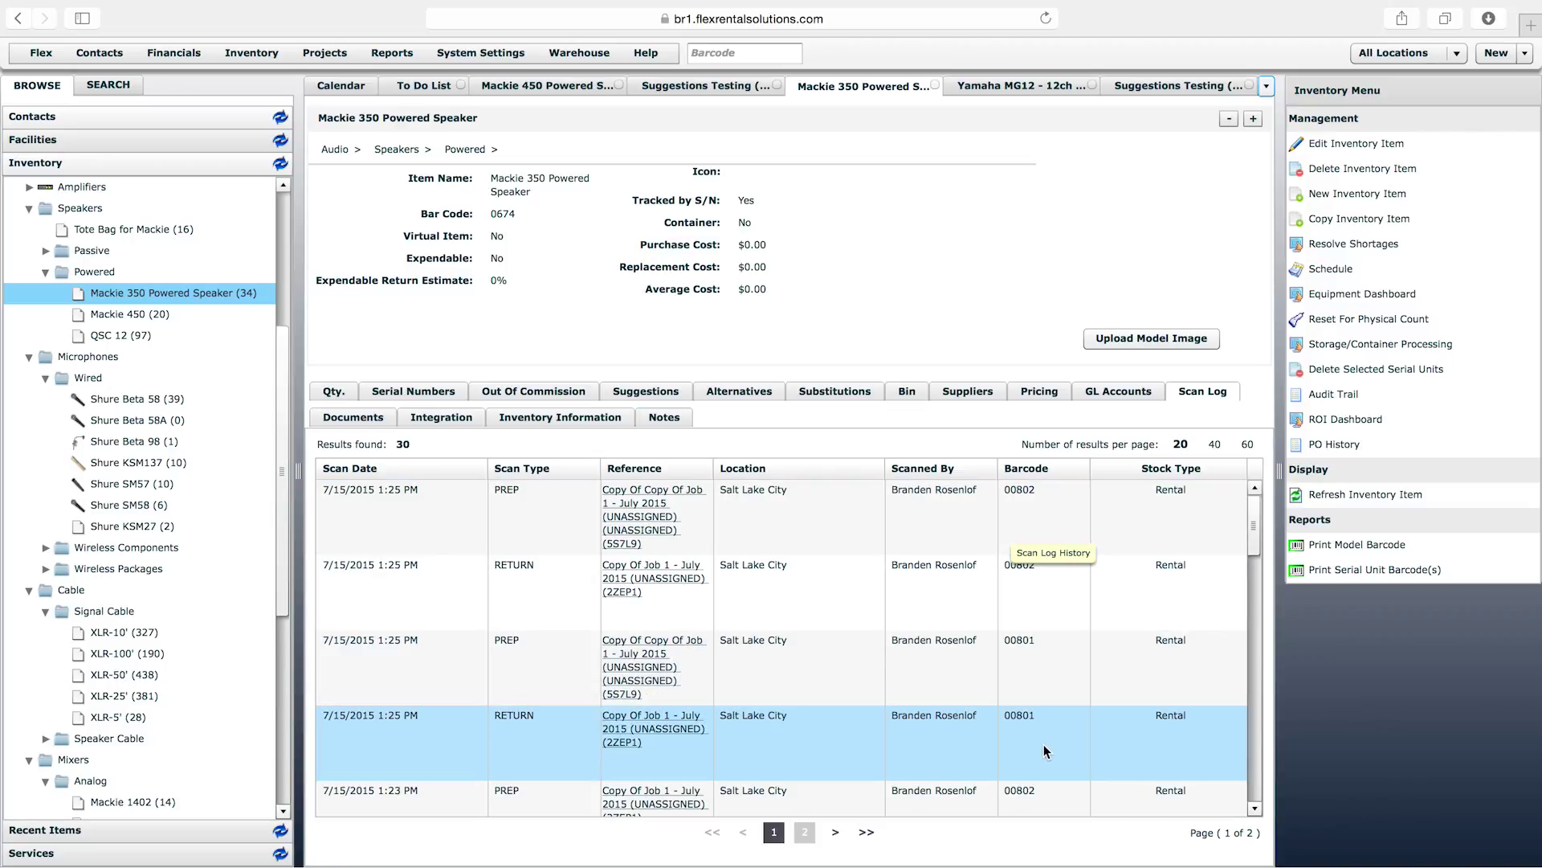
left_click_drag(1254, 530, 1250, 494)
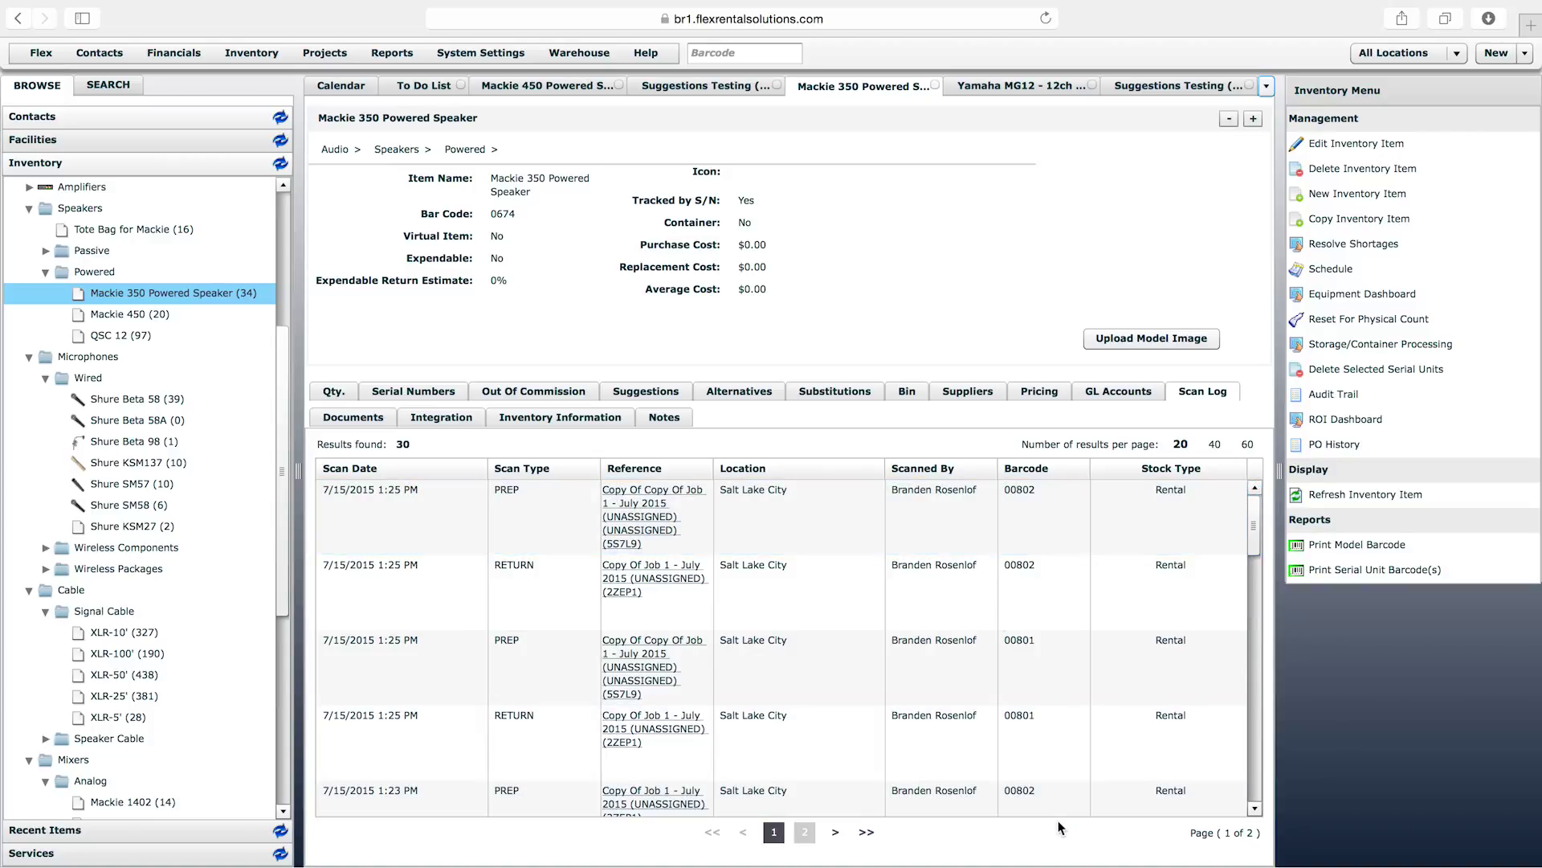
Step: Examine the Mackie 350's document upload fields and its PX E-Code and PX Availability Holdback integration fields
left_click(379, 424)
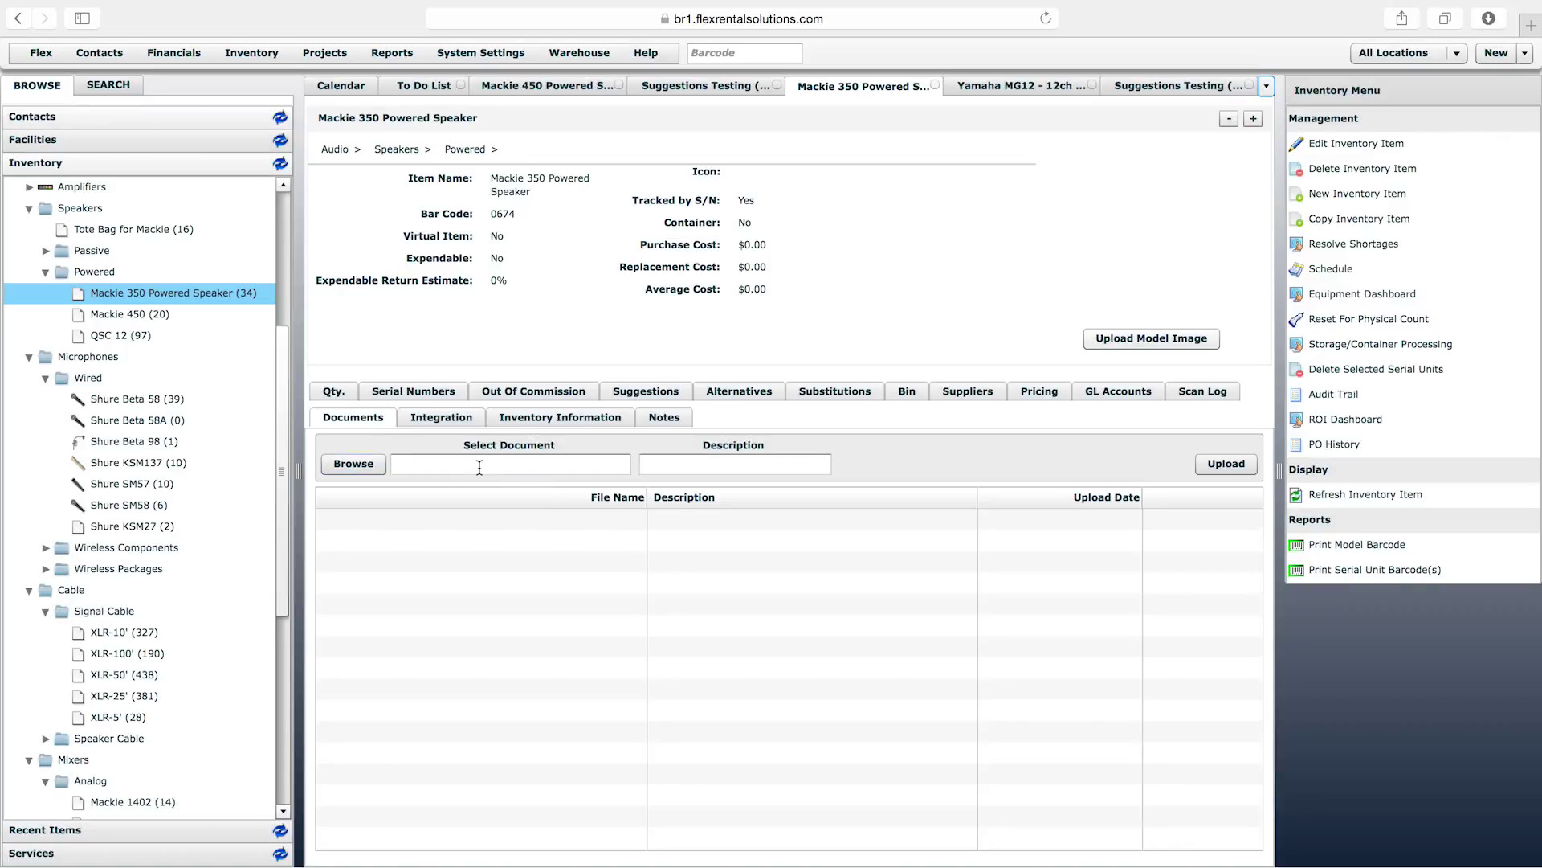
left_click(720, 458)
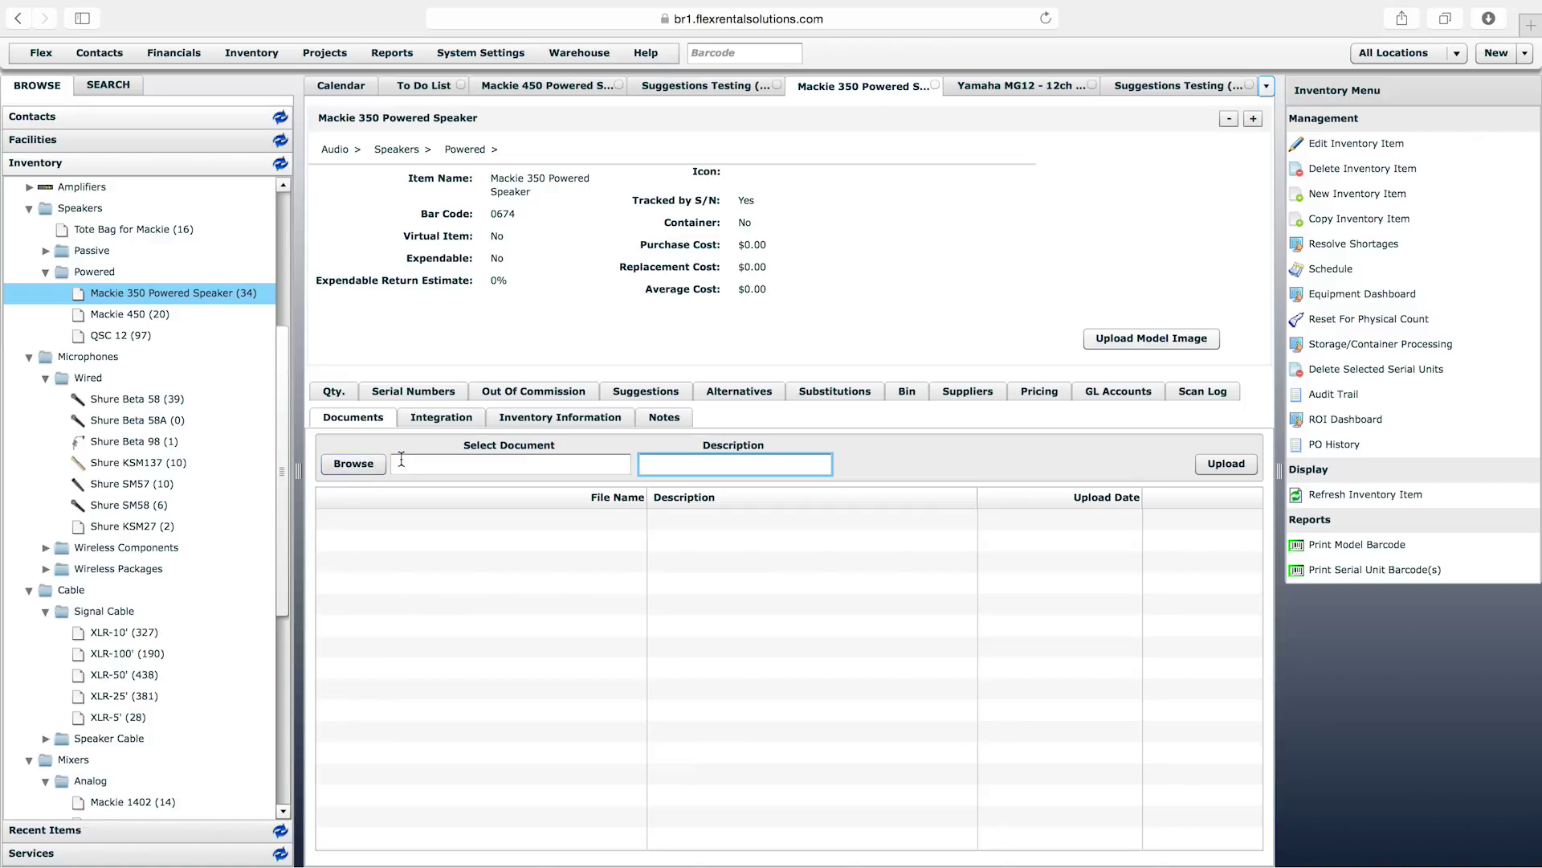
left_click(441, 419)
left_click(526, 456)
left_click(507, 483)
left_click(490, 535)
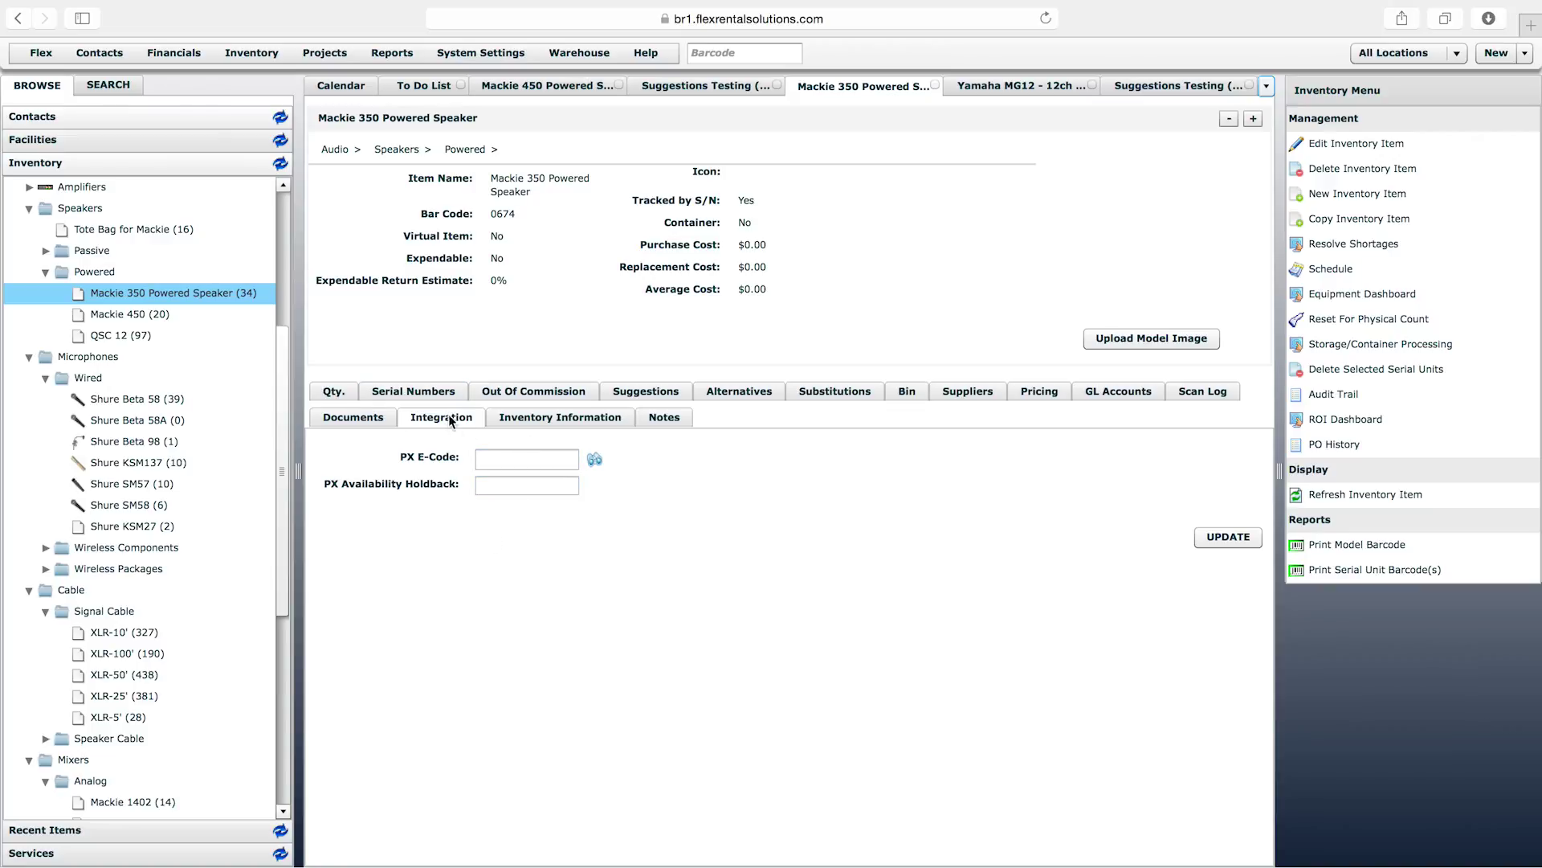
Step: Look over the Mackie 350's Inventory Information and Notes sections
left_click(546, 417)
left_click(659, 417)
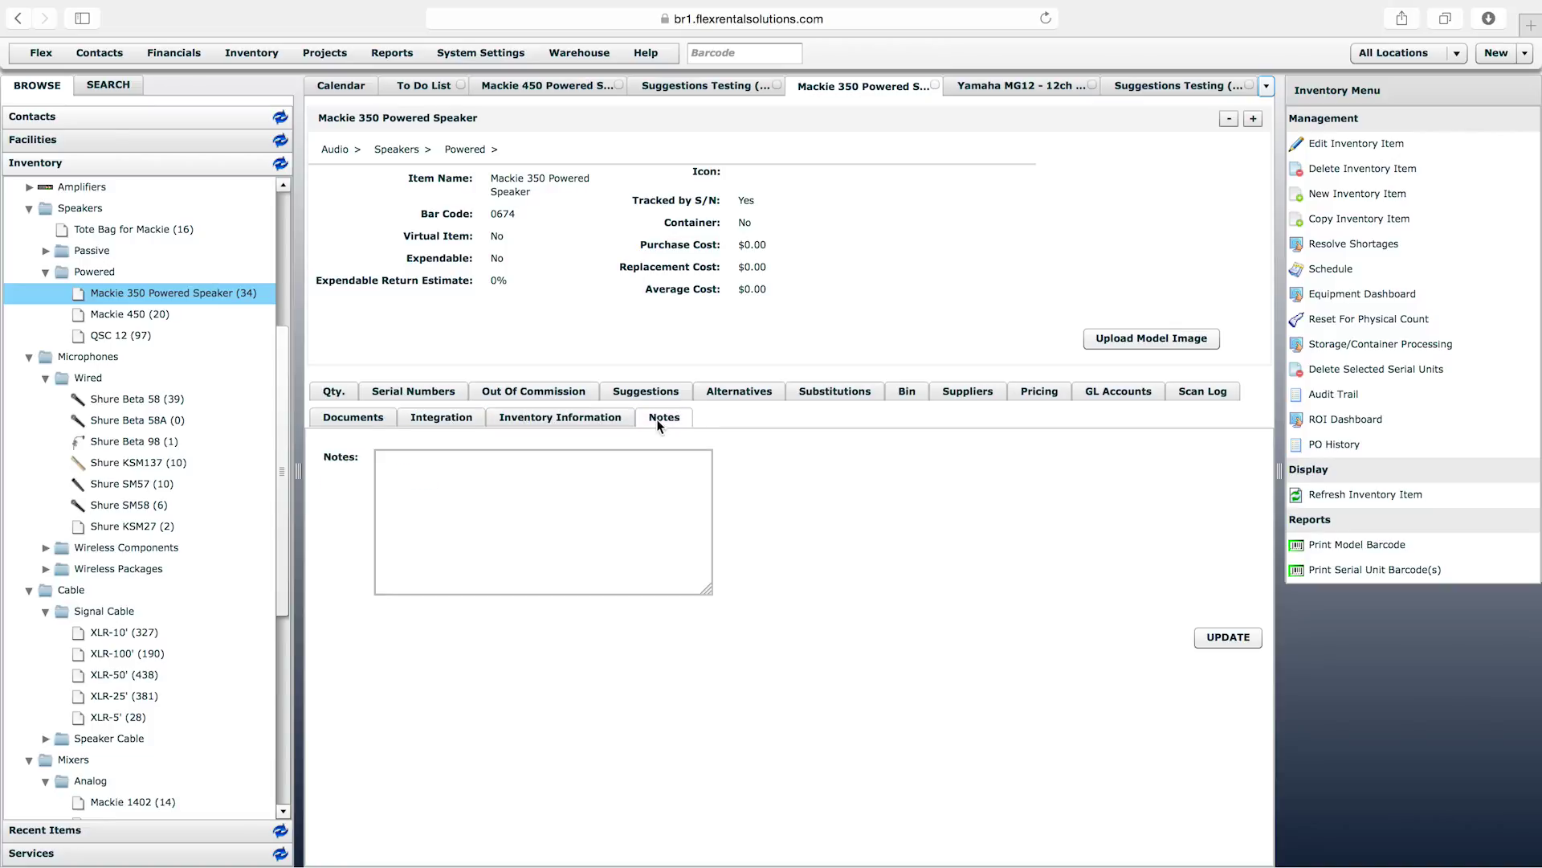
left_click(609, 419)
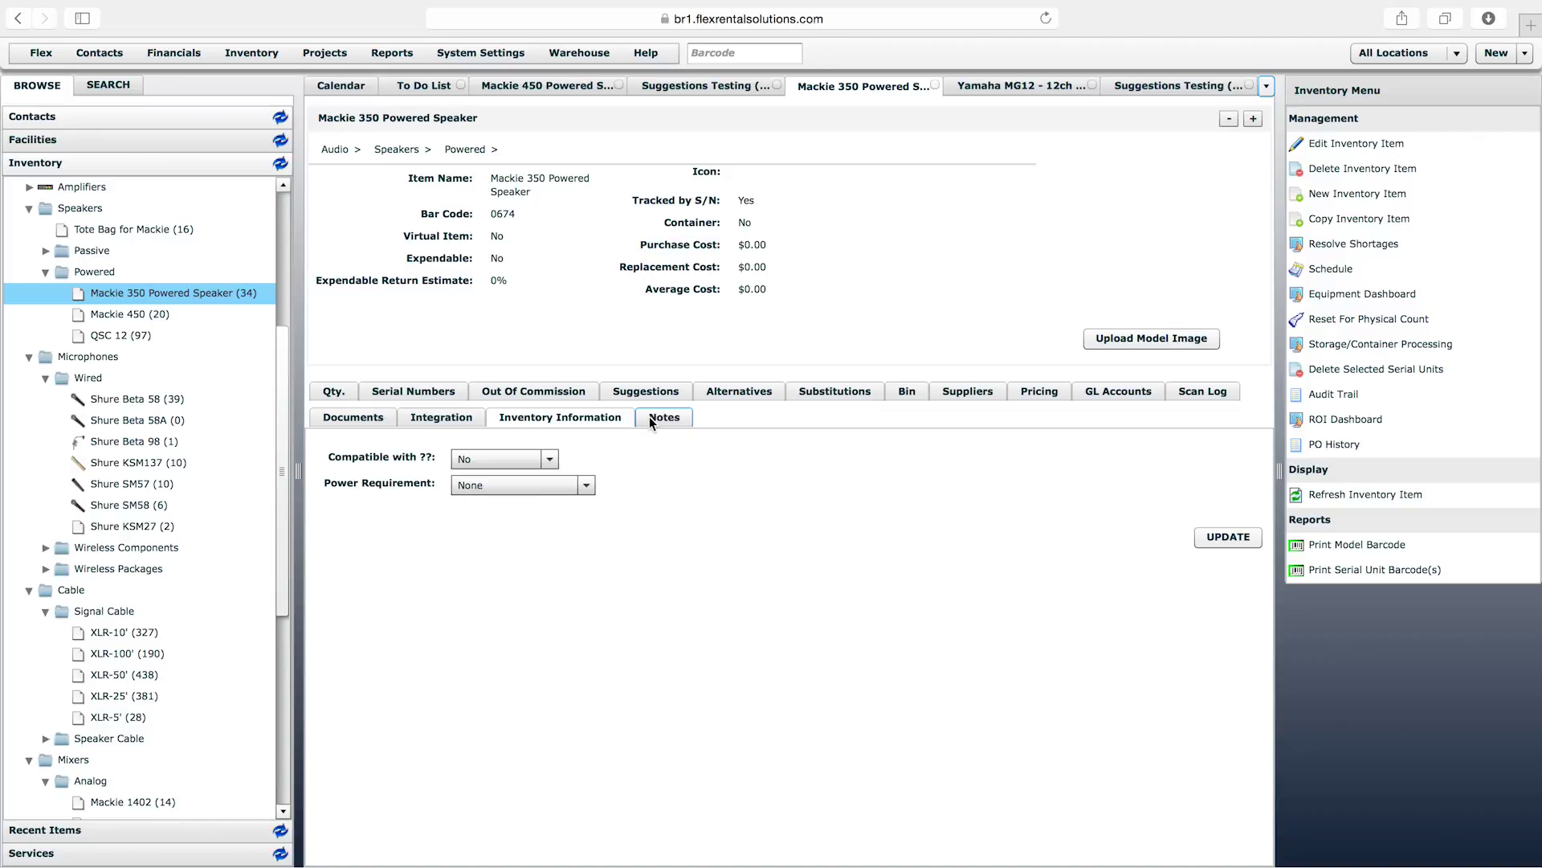
left_click(649, 416)
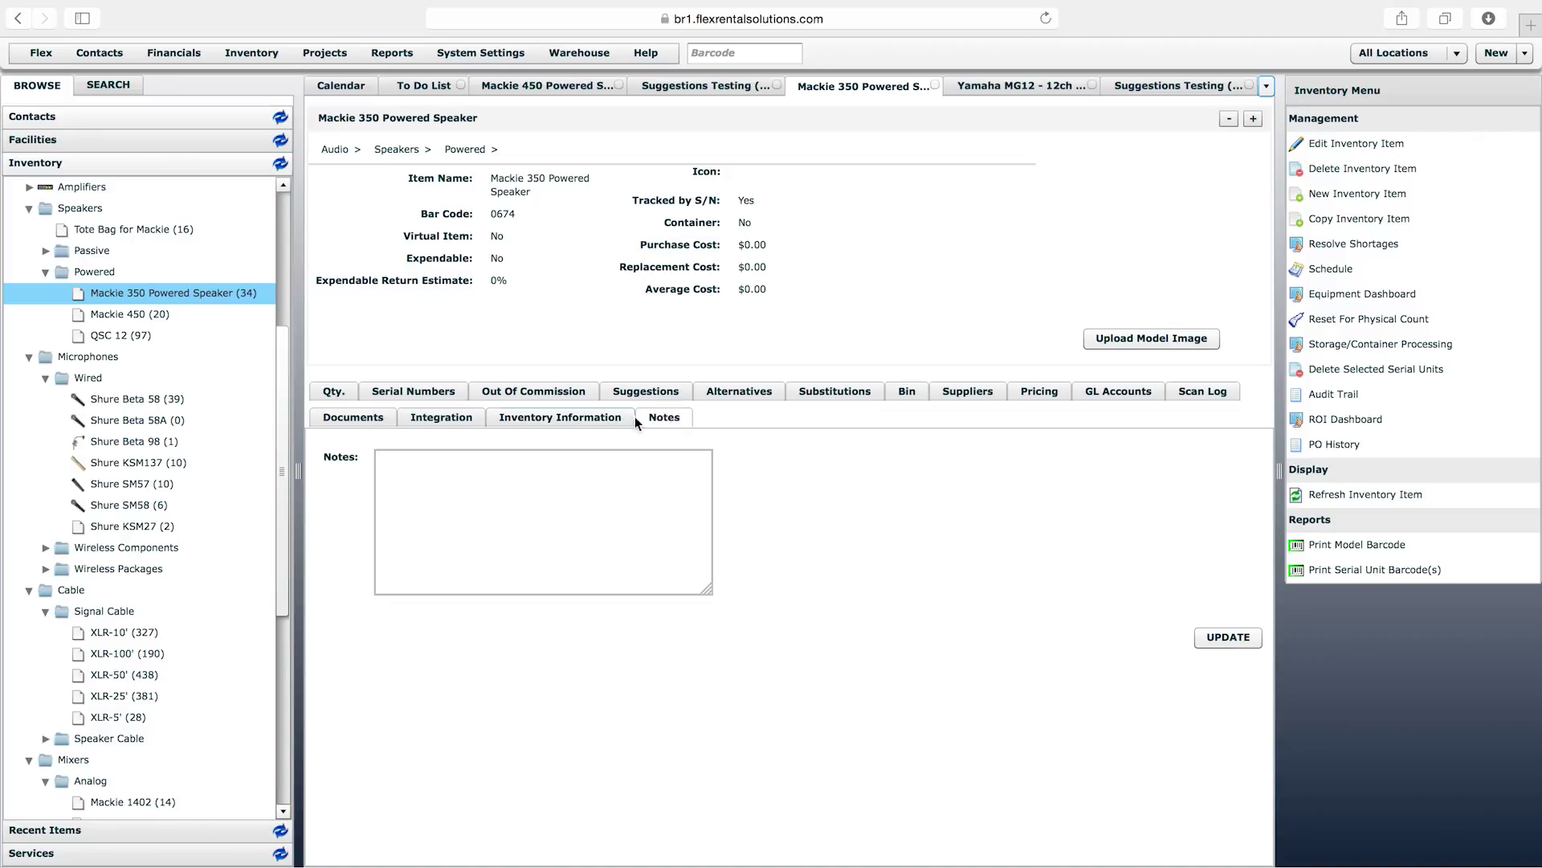
left_click(570, 417)
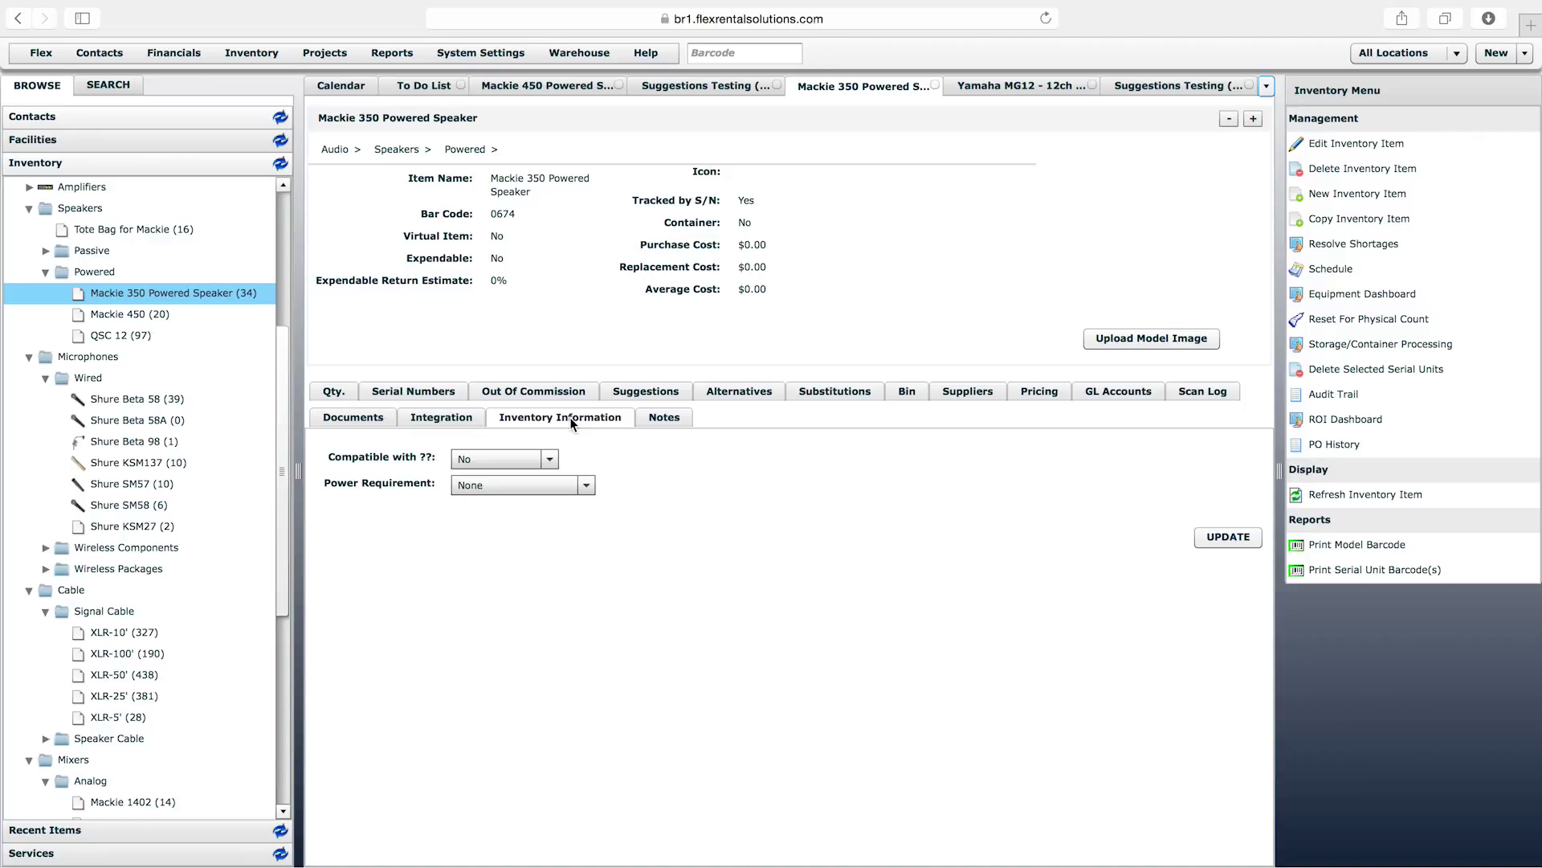
Step: Review the system's Custom Fields list and the Mackie 350's choices for Compatible with ?? and Power Requirement
left_click(517, 53)
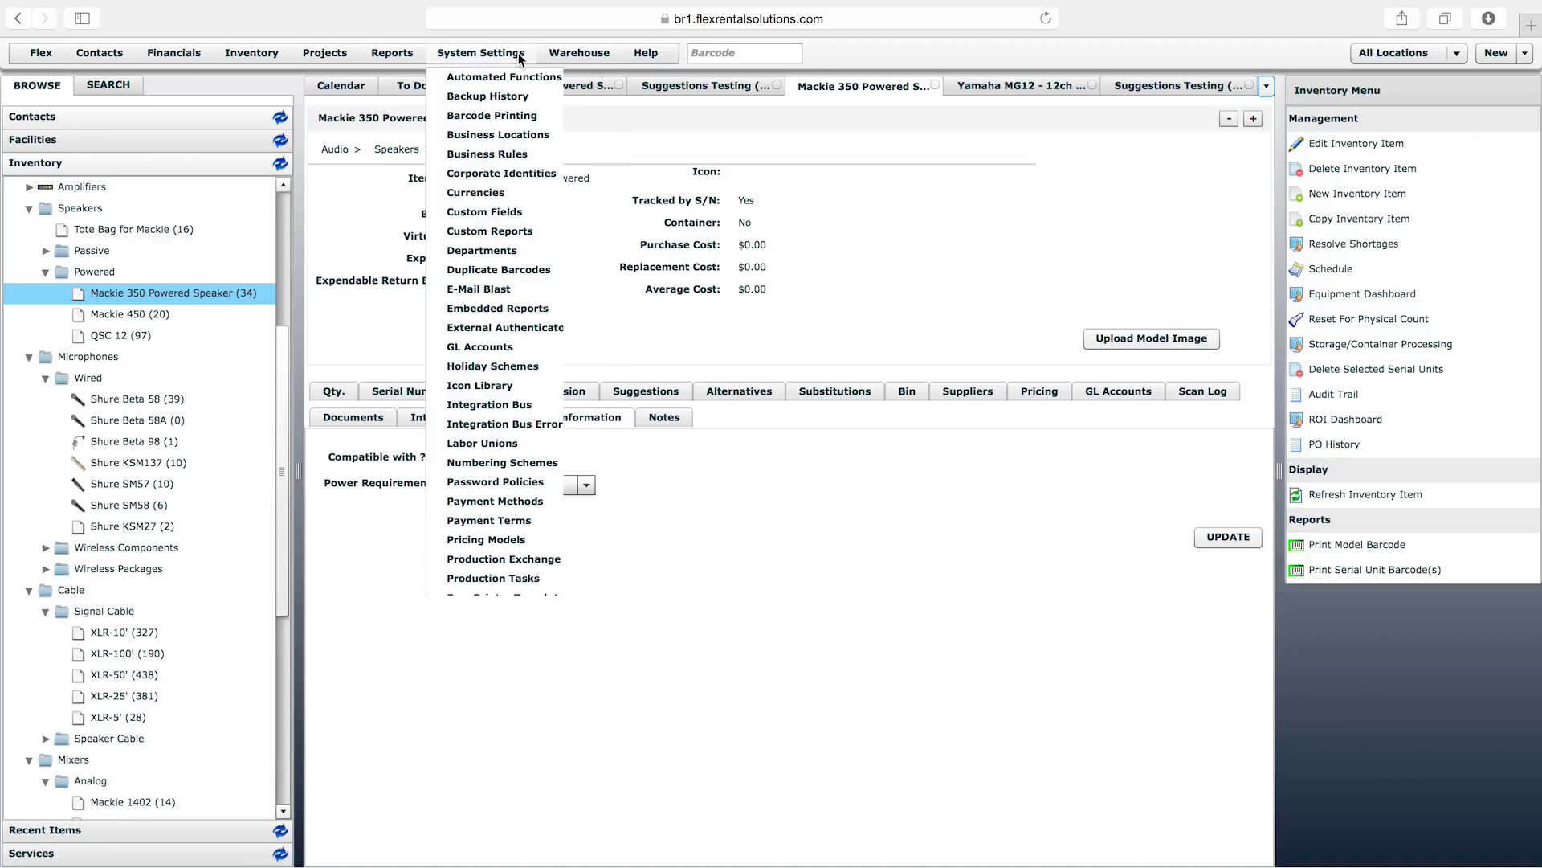
left_click(519, 215)
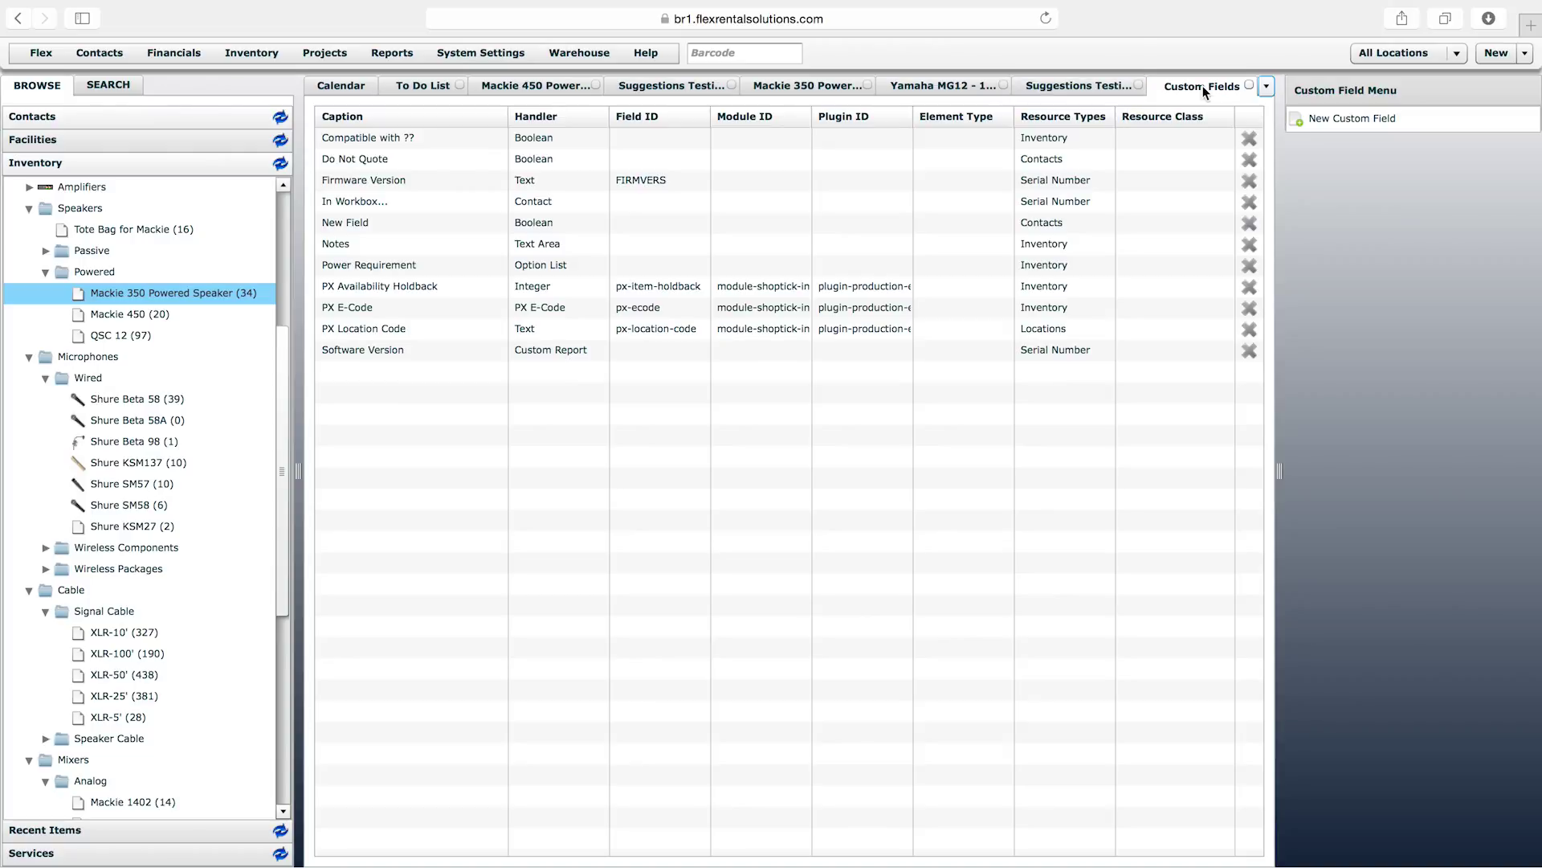
left_click(769, 93)
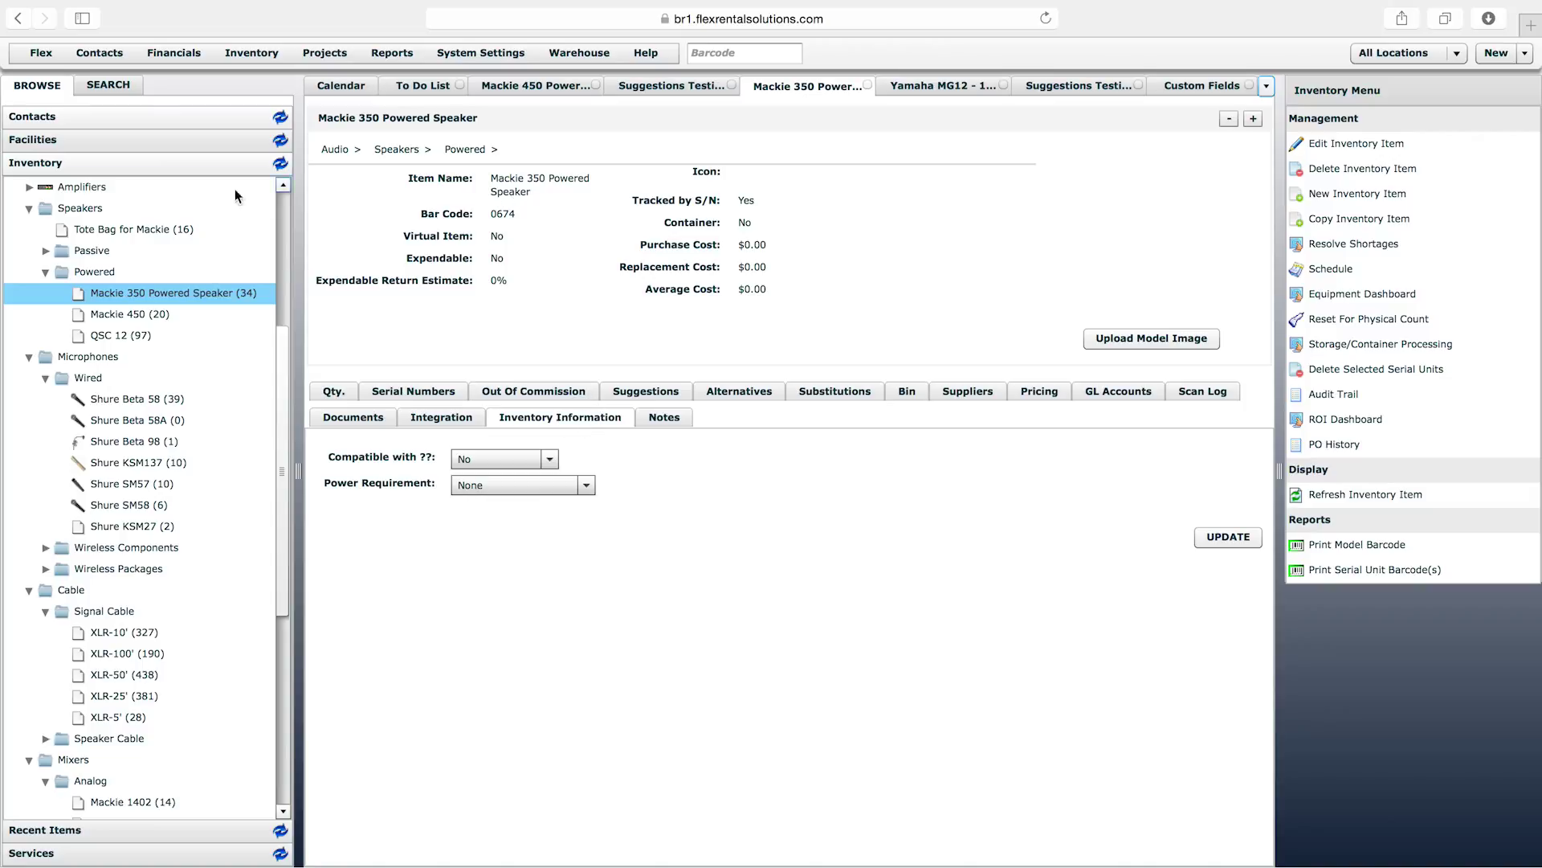
left_click(507, 460)
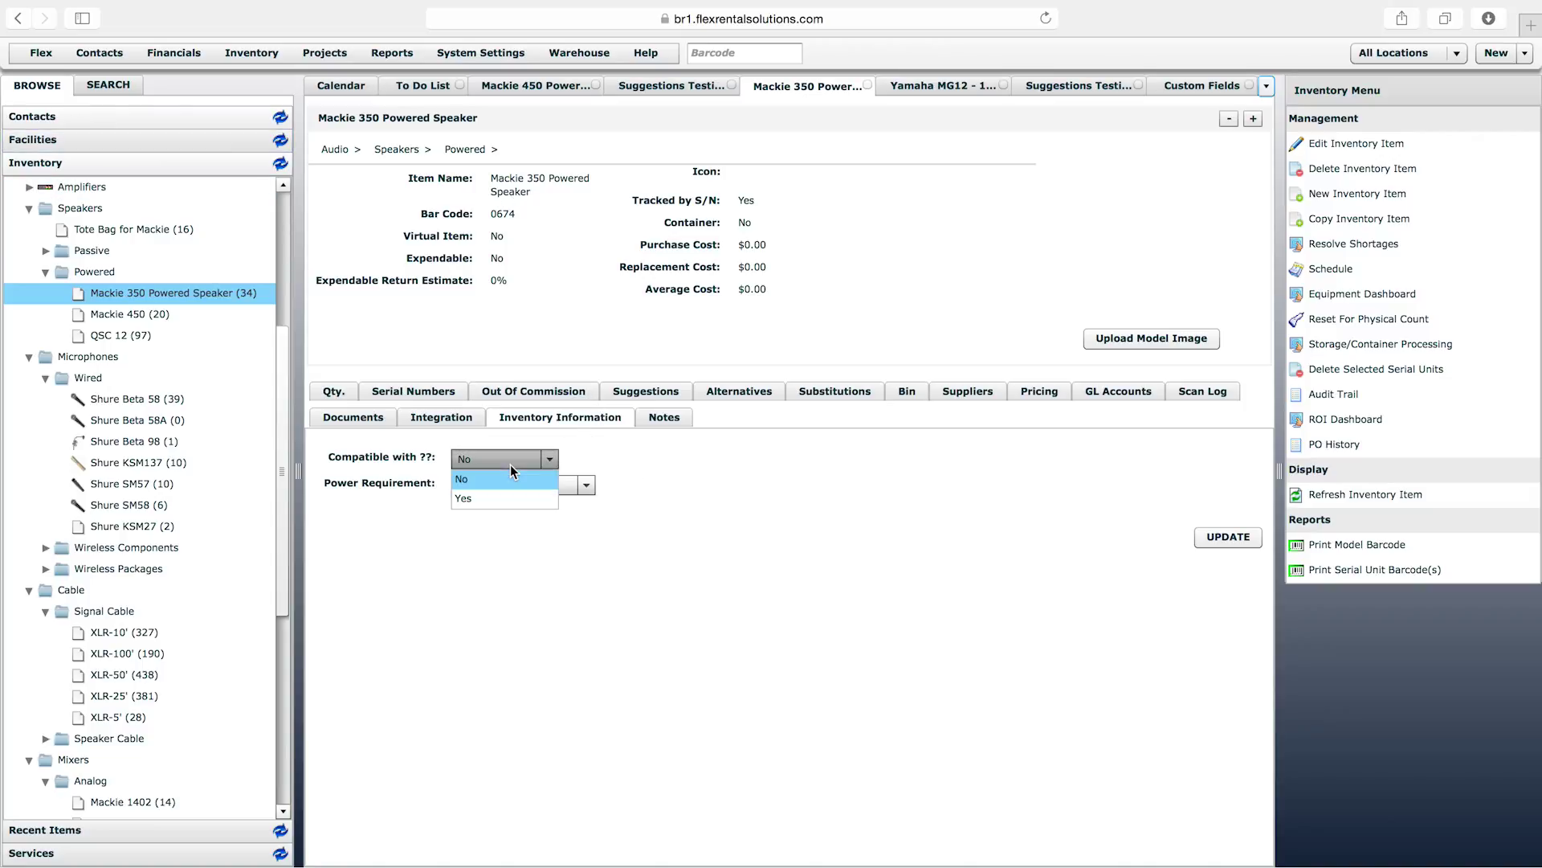
left_click(514, 464)
left_click(586, 486)
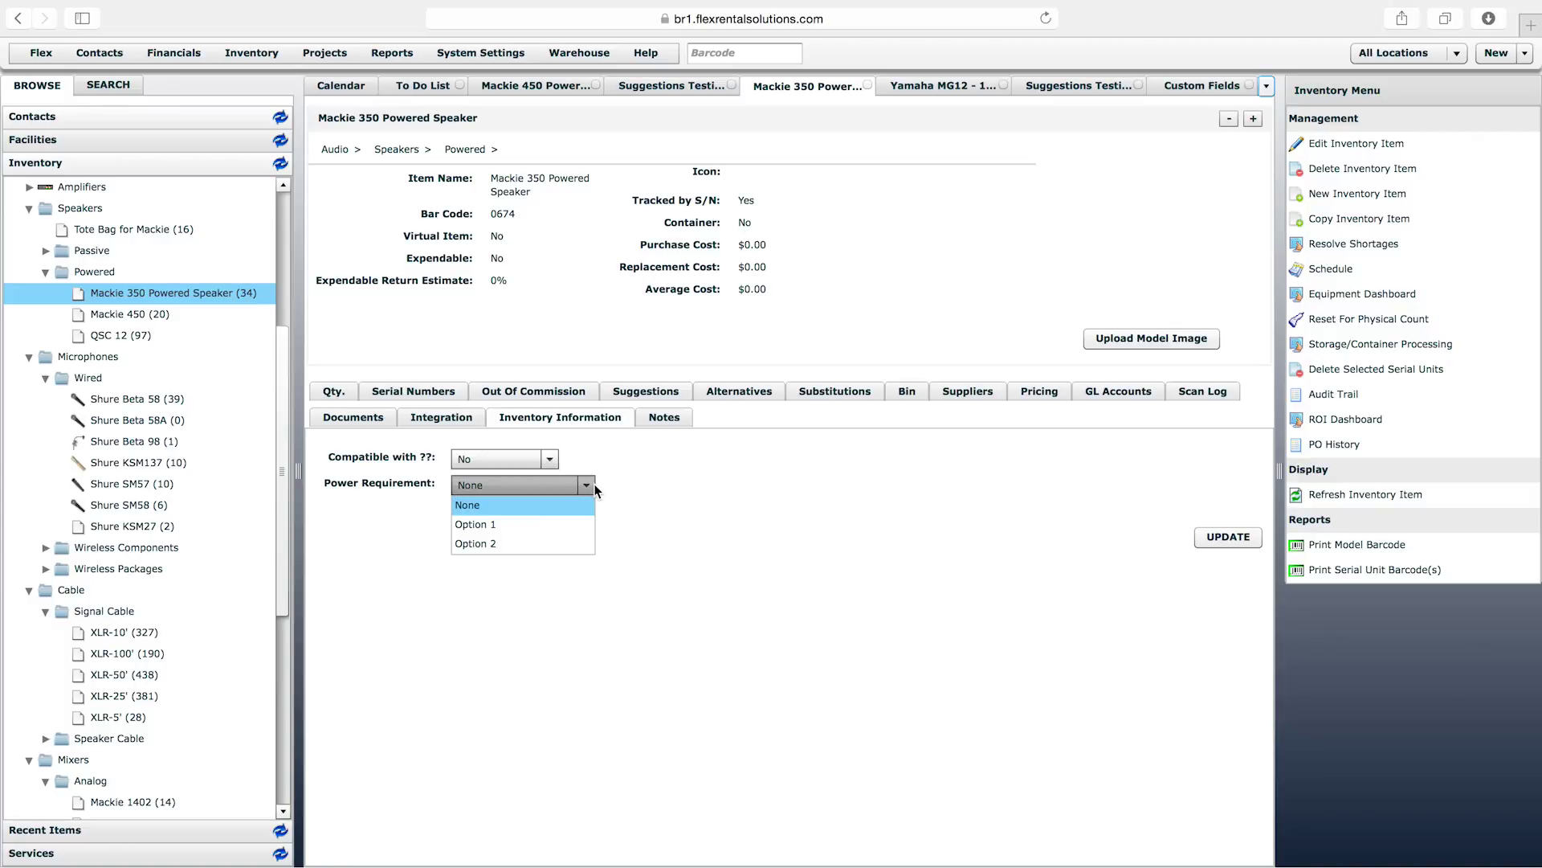
left_click(586, 486)
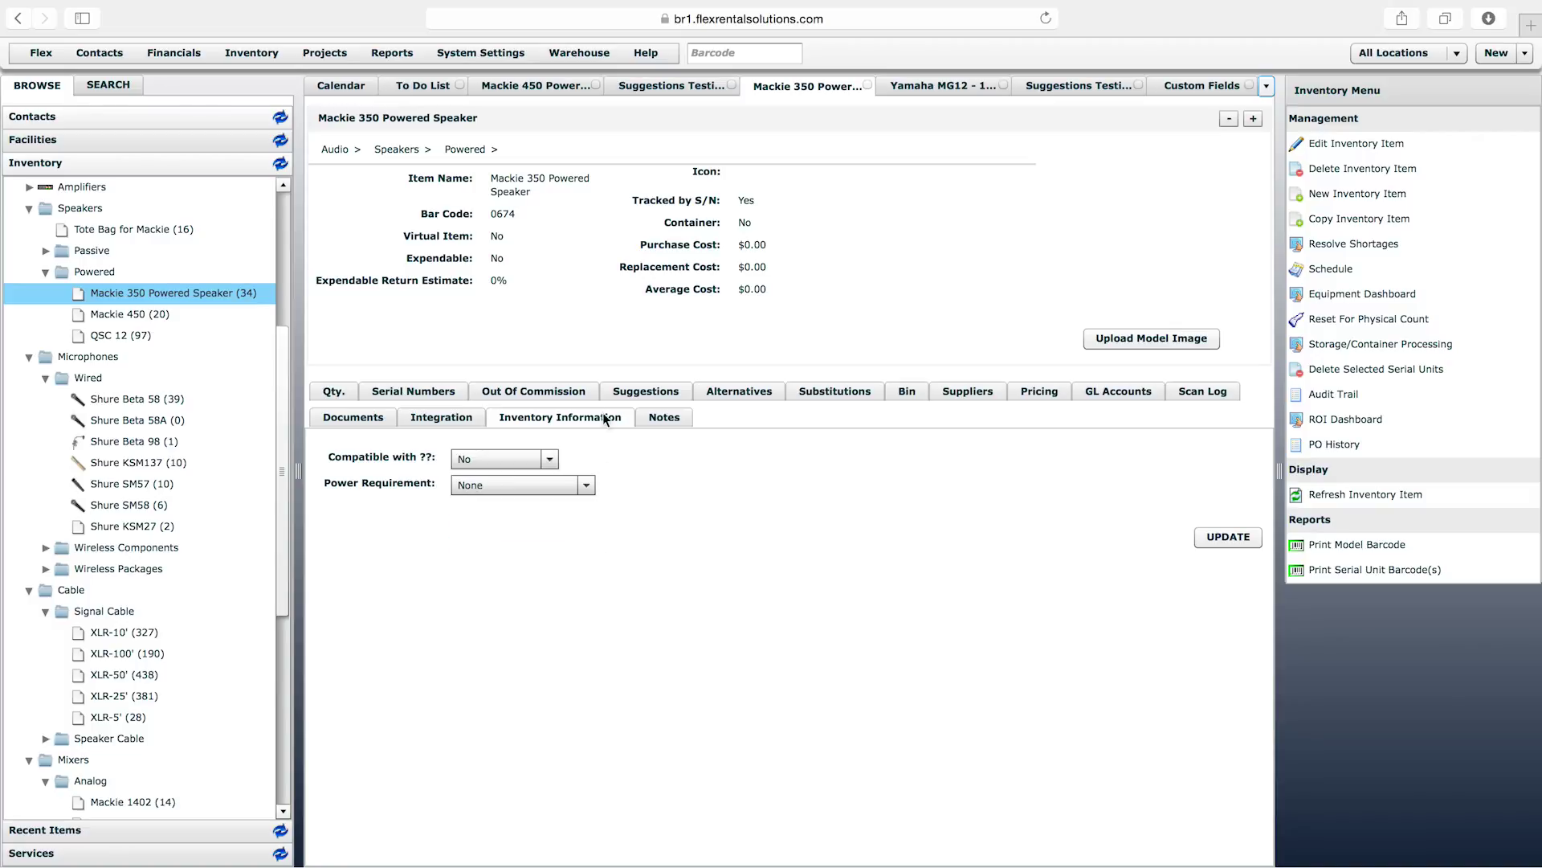
Step: Inspect the Mackie 350's Notes text area and return to its Inventory Information fields
left_click(673, 422)
left_click(629, 489)
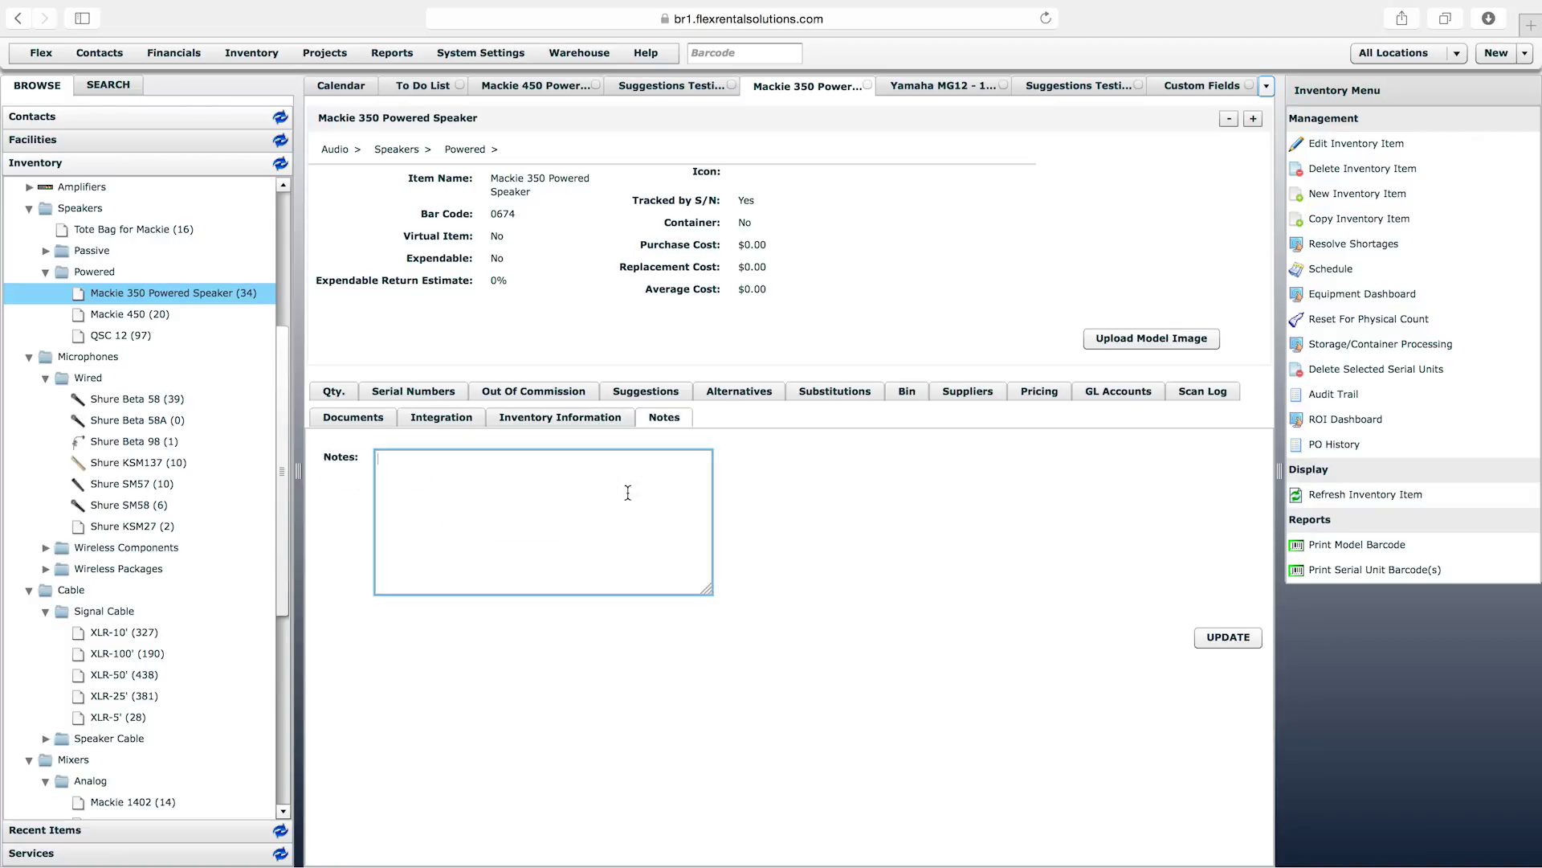
left_click(853, 517)
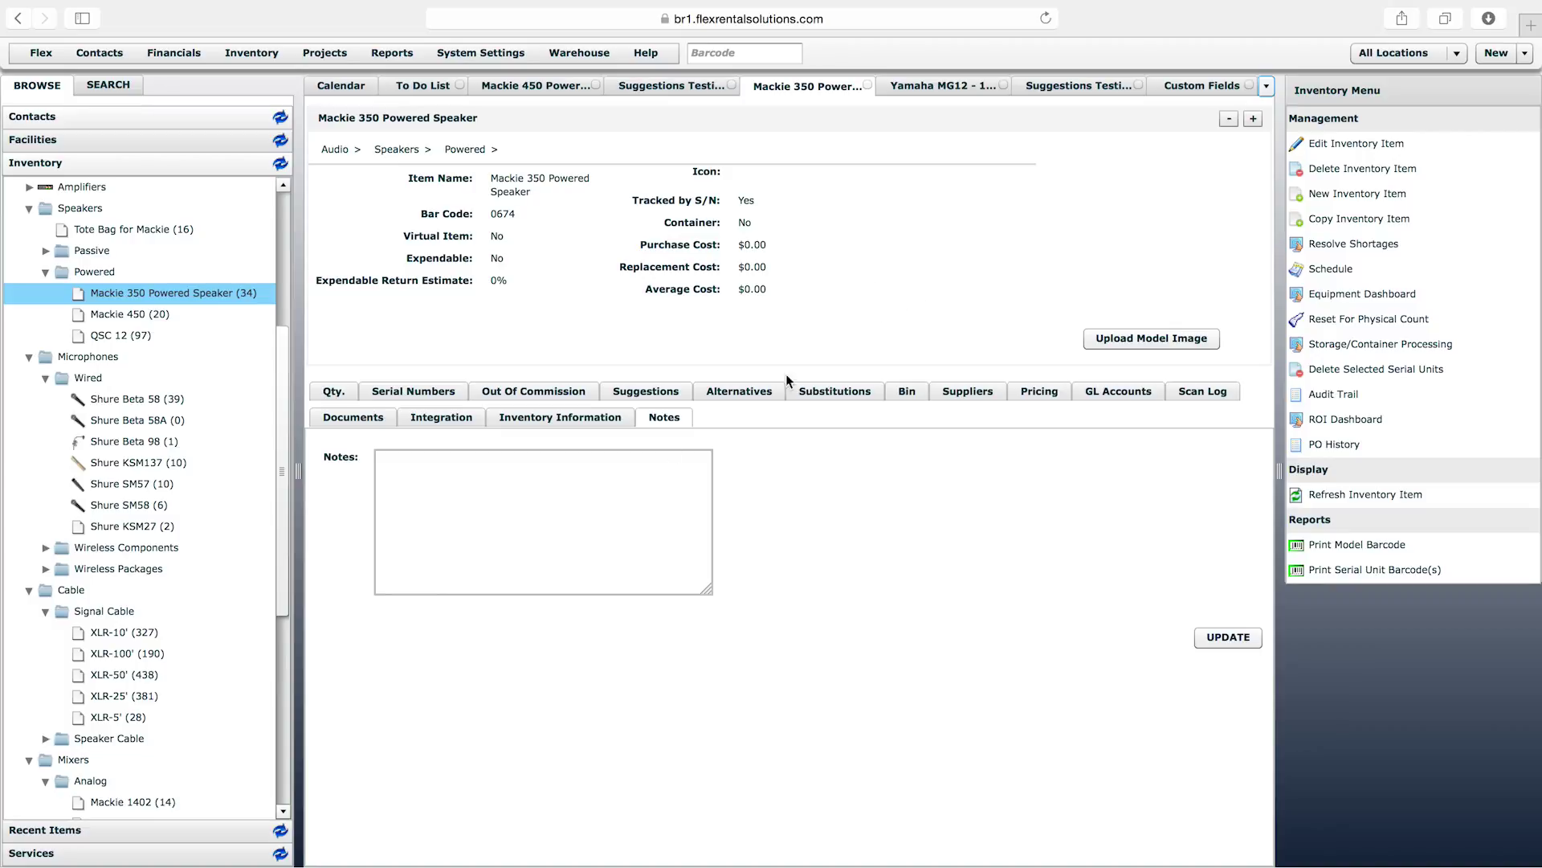
left_click(610, 476)
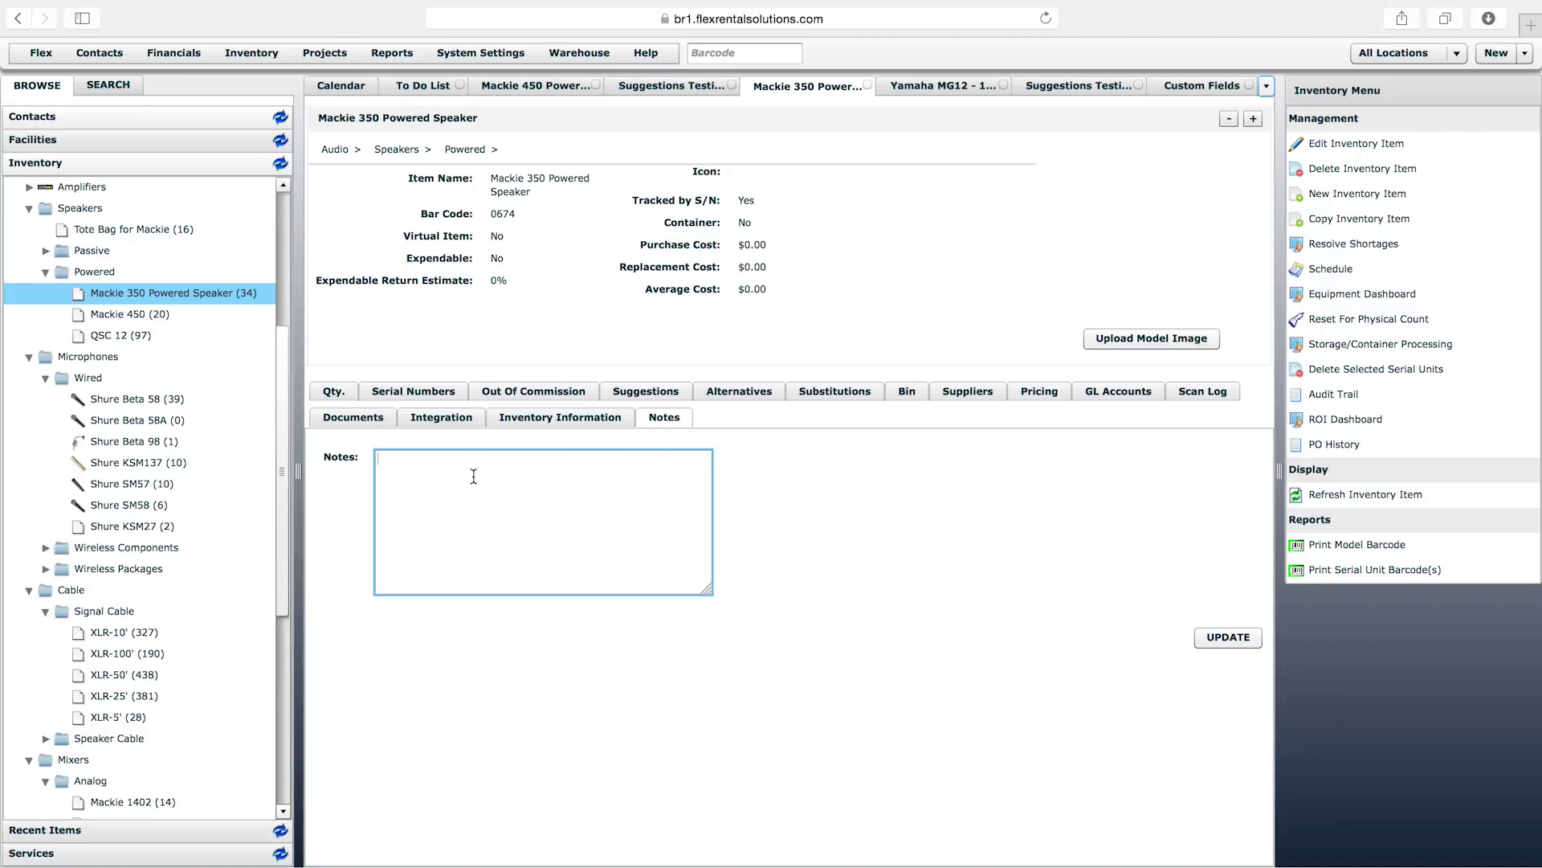
left_click(596, 419)
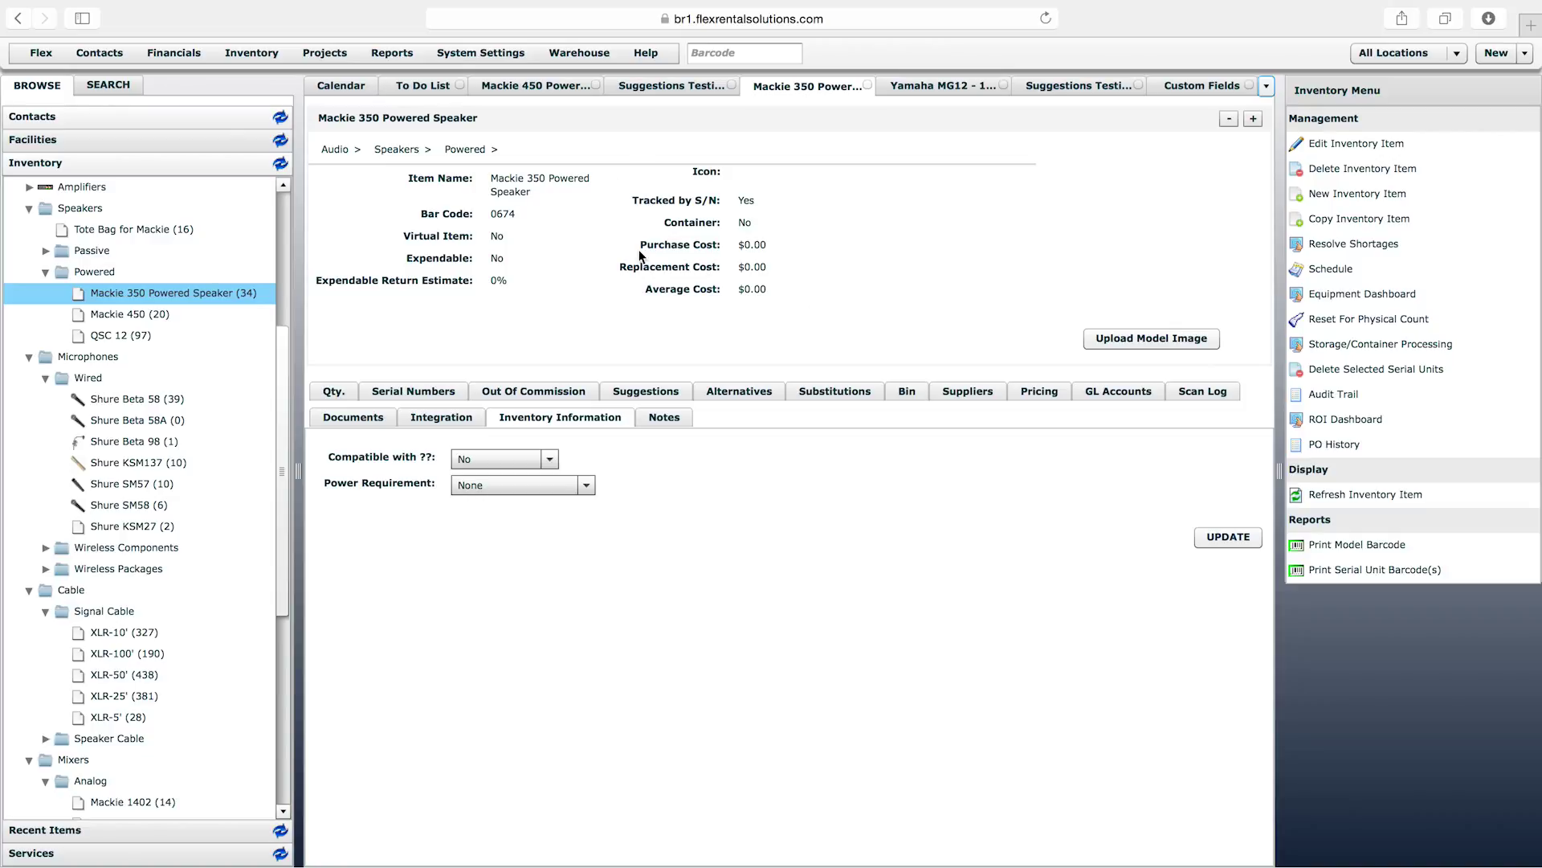
Step: Examine the Structure/Availability preset choices in the Mackie 350's edit form and leave it without saving
left_click(1380, 146)
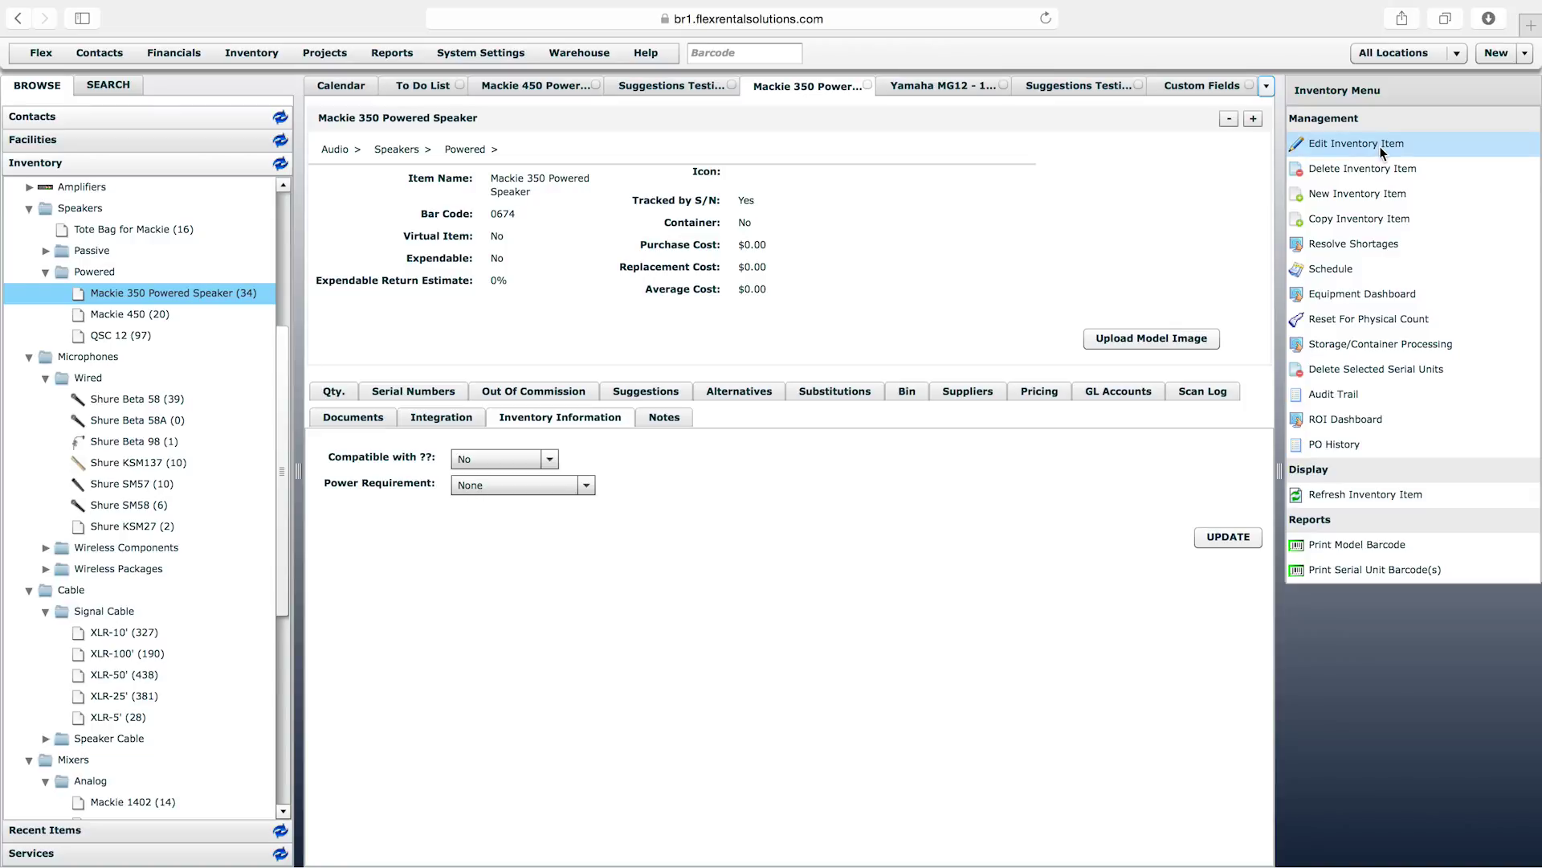
scroll(1252, 325, "down", 5)
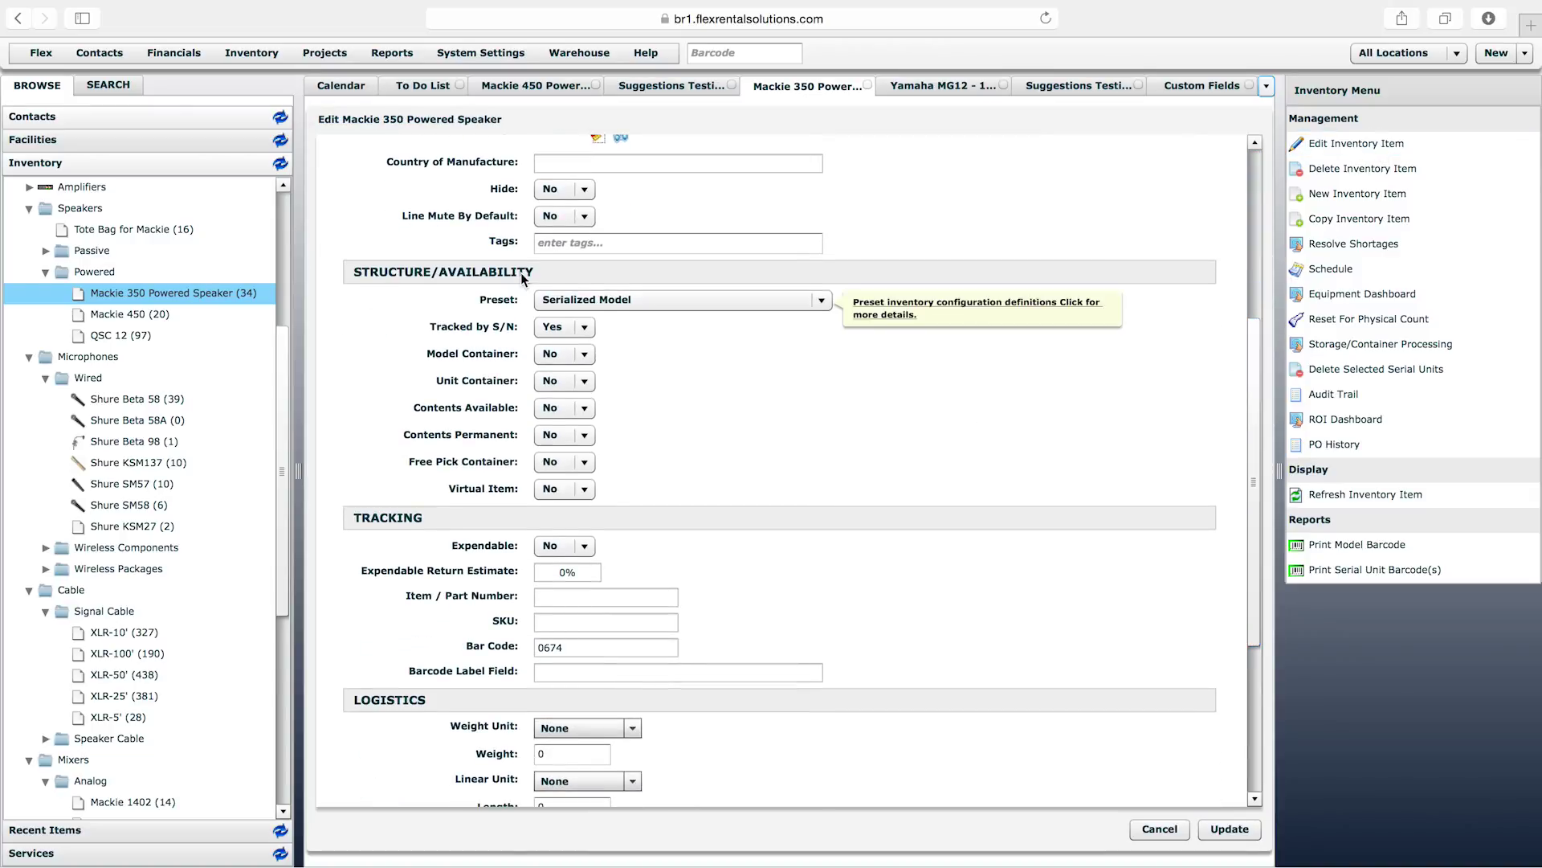
left_click(562, 300)
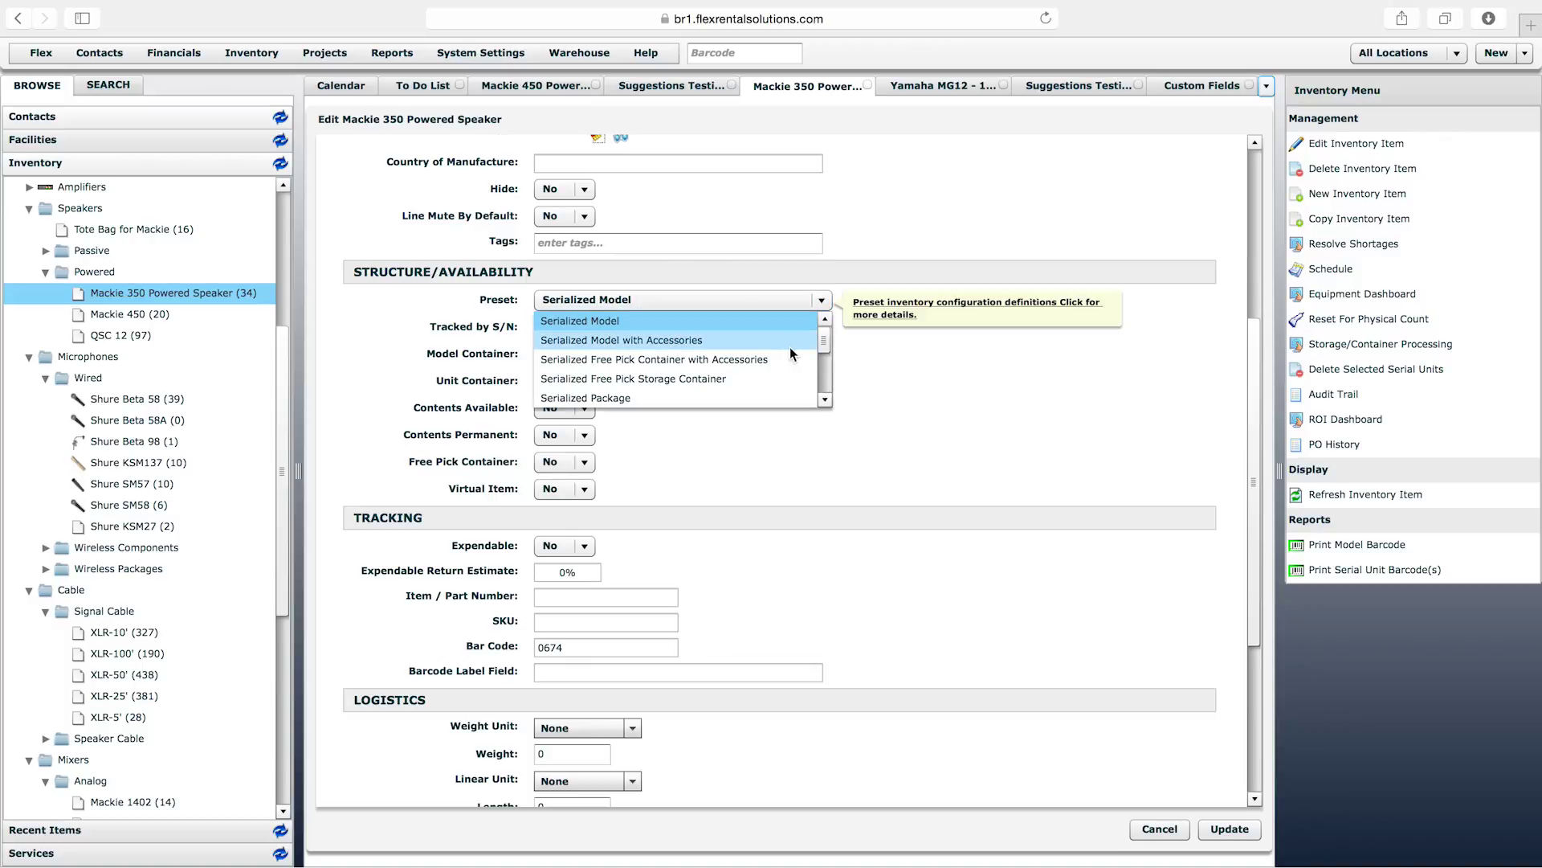
left_click_drag(824, 340, 864, 347)
left_click(865, 342)
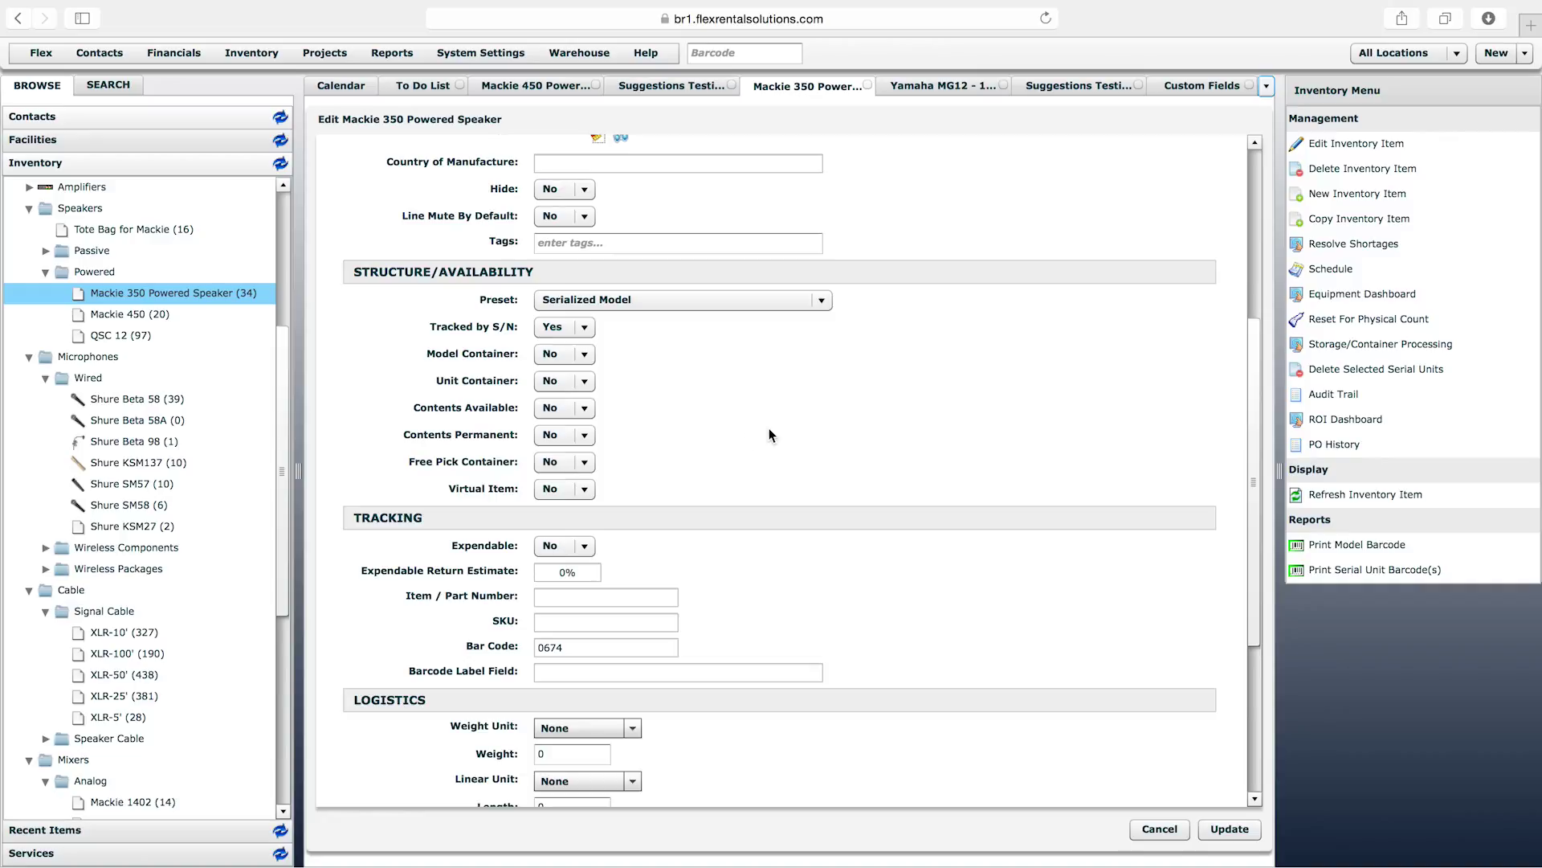
left_click(1169, 830)
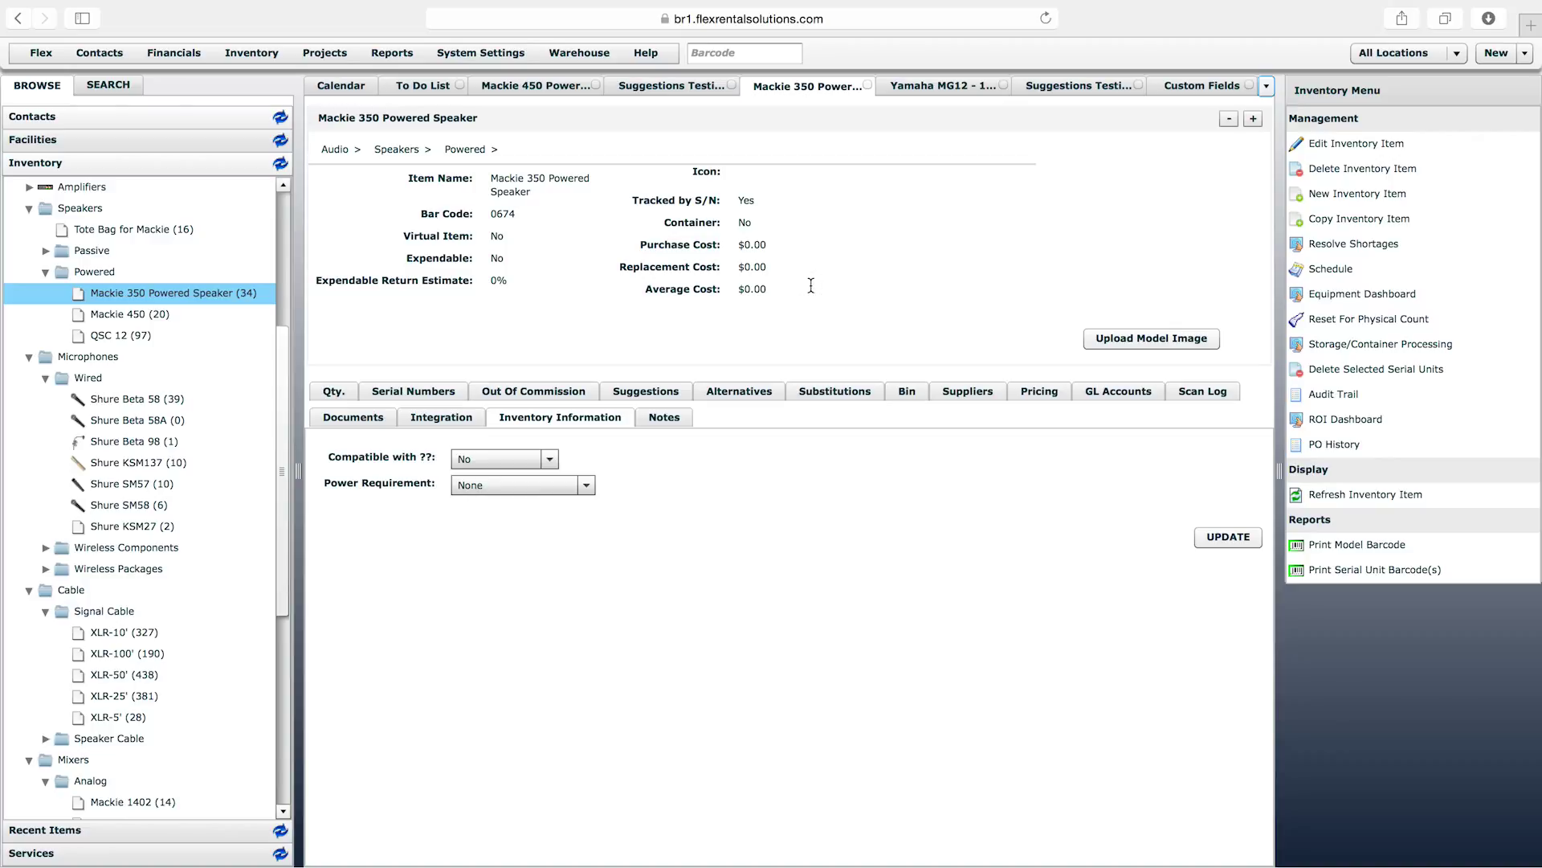